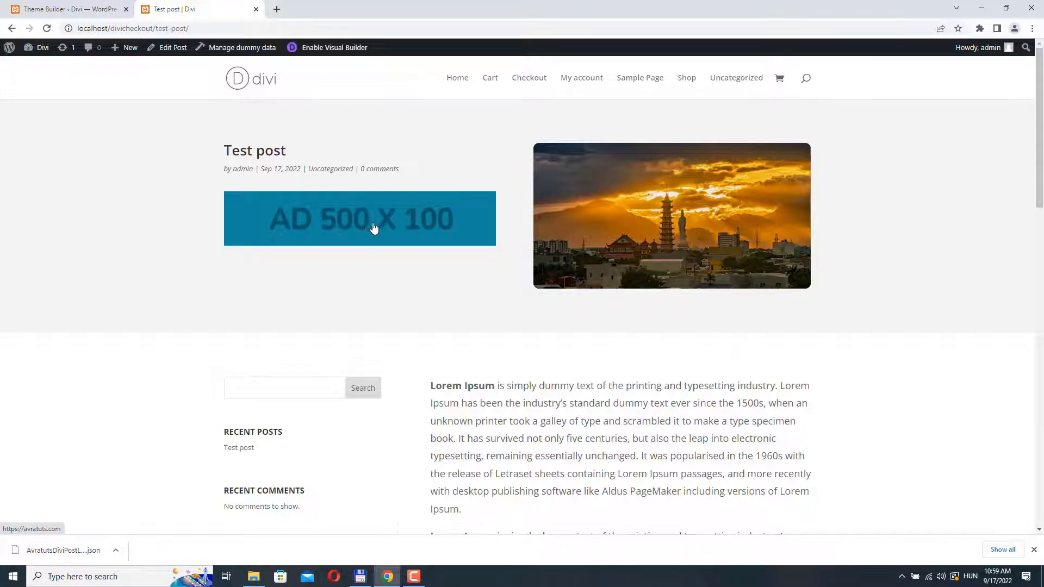
# - Review the finished Test post page from its header ad and featured image down to the comment form
pyautogui.scroll(-4, 559, 273)
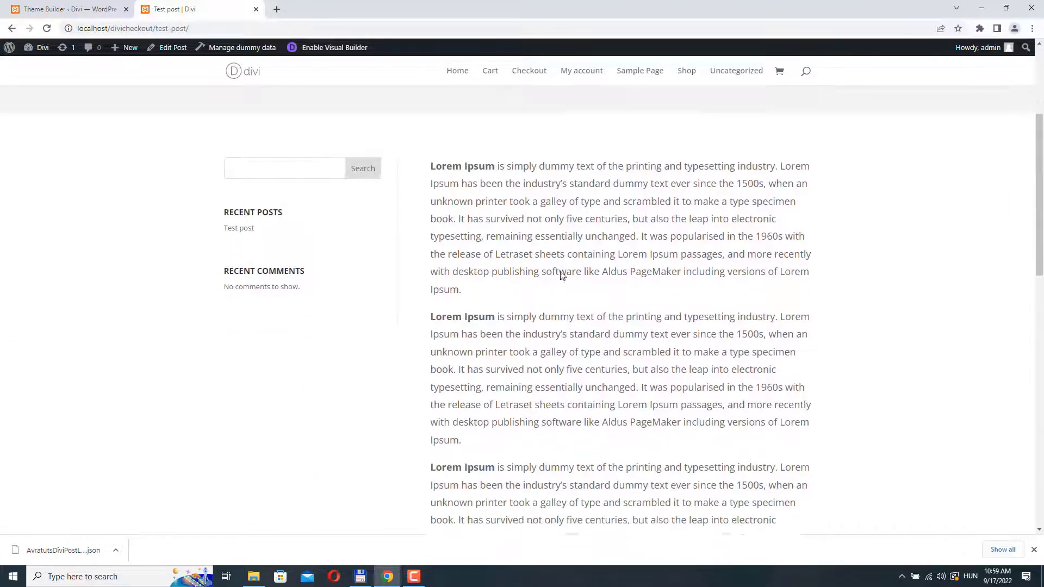
pyautogui.scroll(-3, 562, 276)
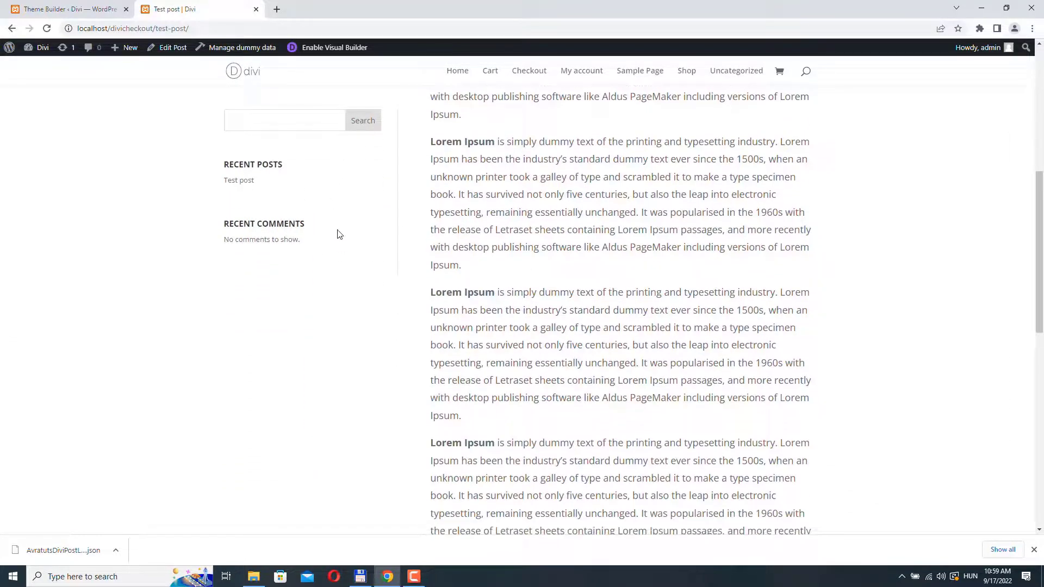
pyautogui.scroll(-5, 555, 296)
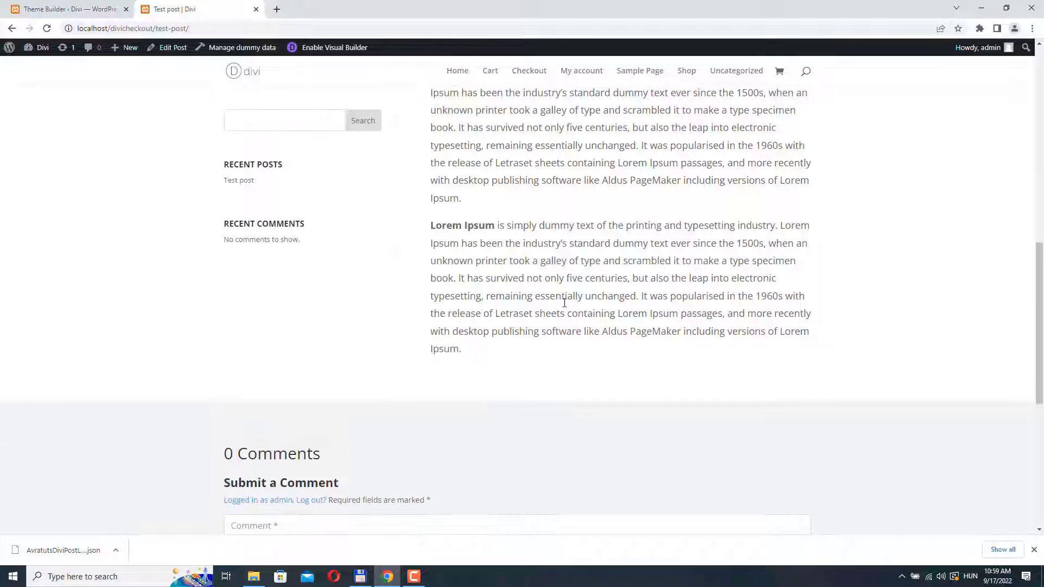
pyautogui.scroll(-2, 565, 307)
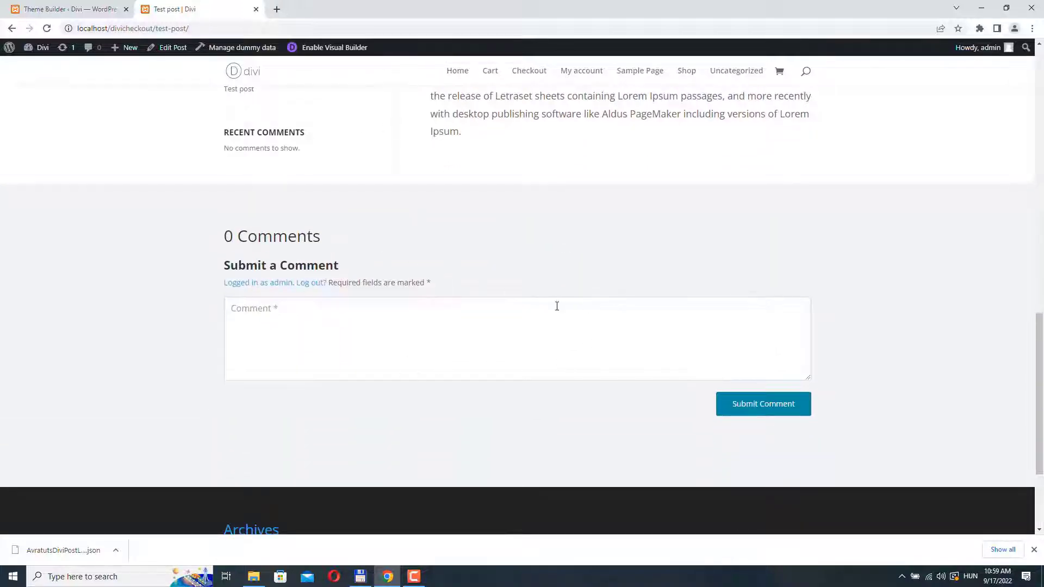
pyautogui.scroll(12, 426, 373)
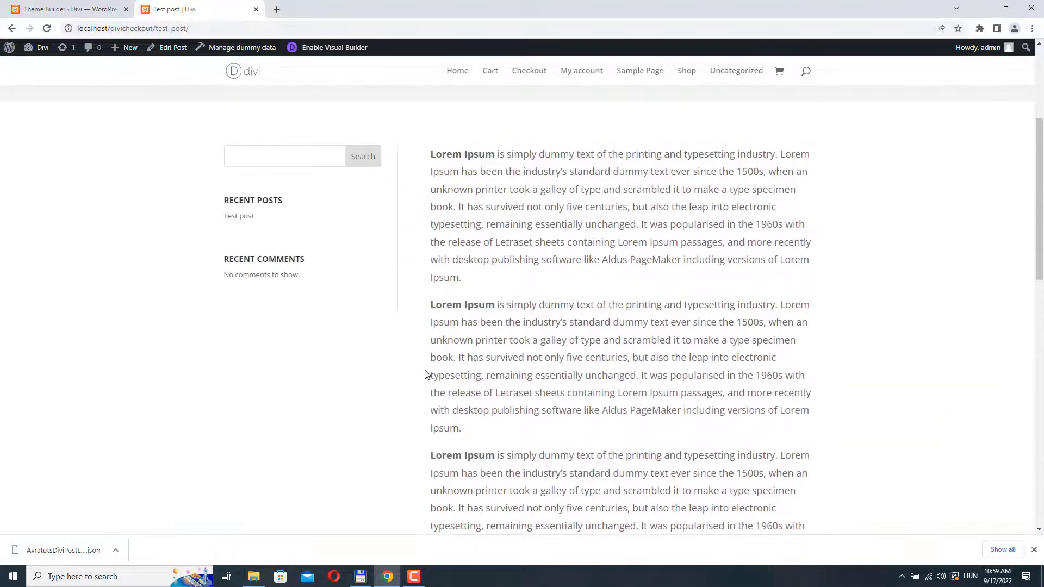
pyautogui.scroll(2, 426, 373)
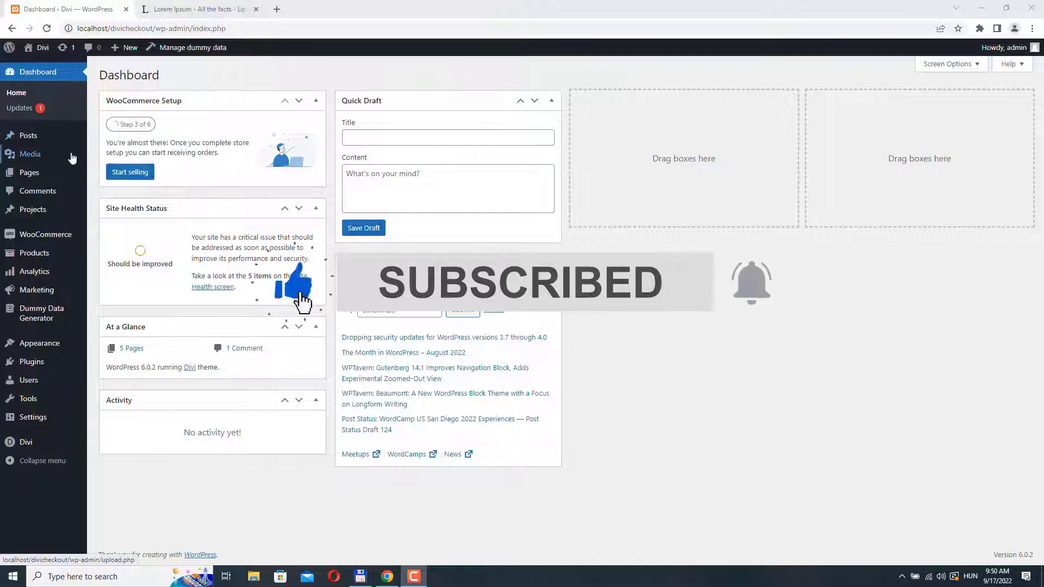
# - Create a new post titled "Test post"
pyautogui.moveTo(76, 140)
pyautogui.click(107, 156)
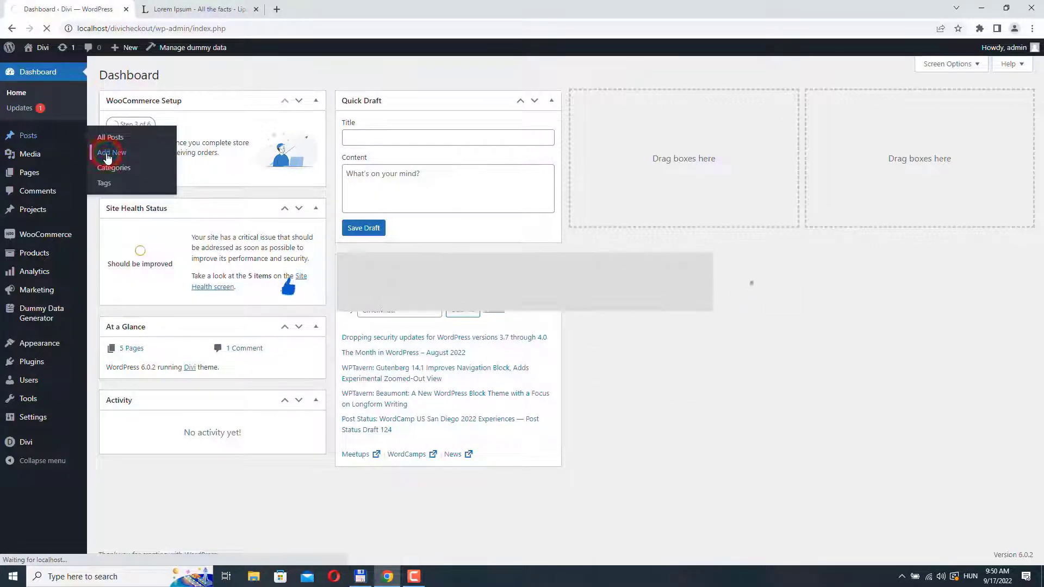
pyautogui.write('Test pos')
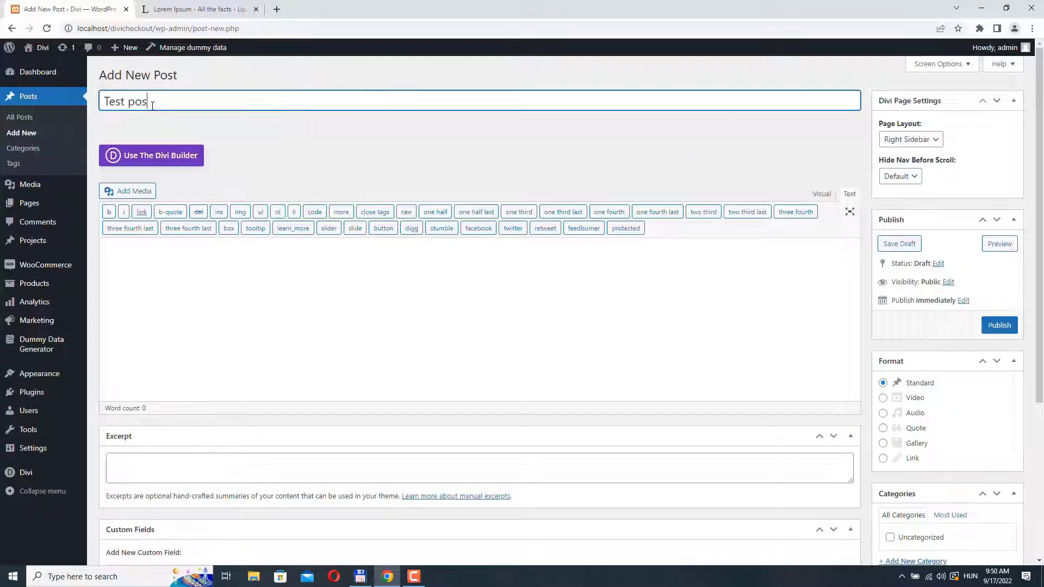
pyautogui.write('t')
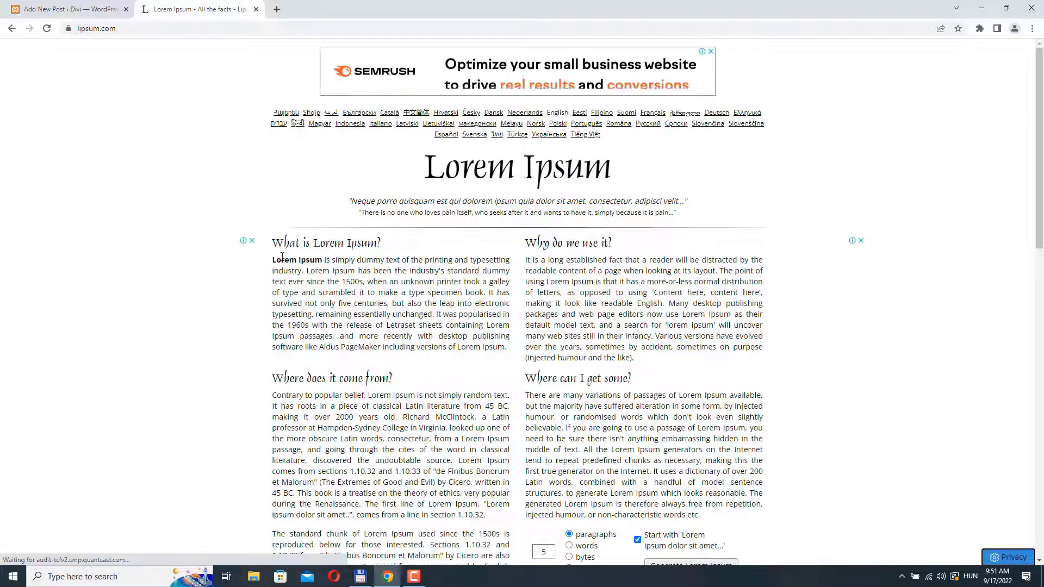
# - Copy the whole "What is Lorem Ipsum?" paragraph from lipsum.com
pyautogui.moveTo(272, 257); pyautogui.dragTo(318, 280)
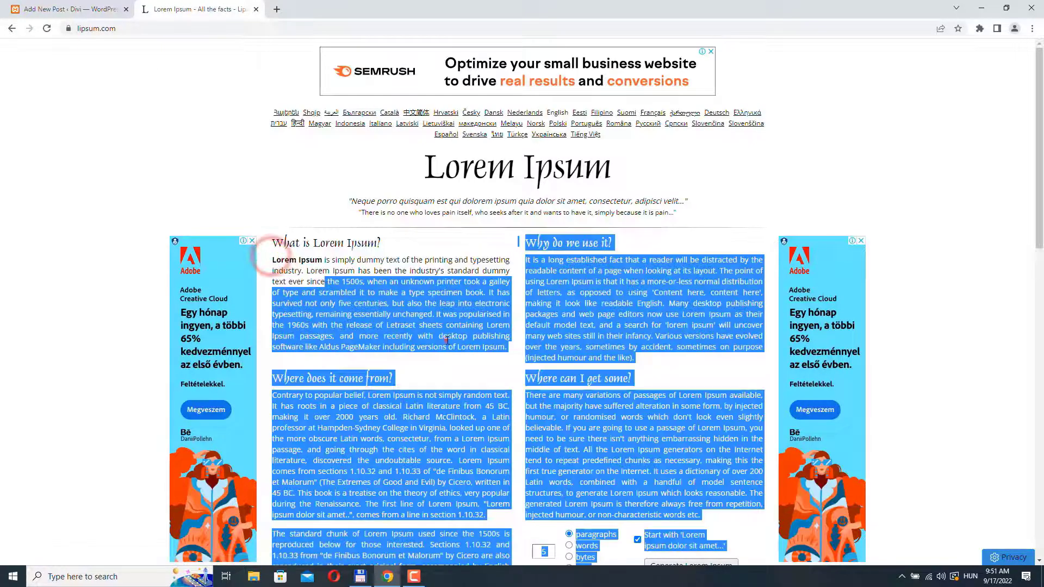
pyautogui.moveTo(448, 347); pyautogui.dragTo(273, 258)
pyautogui.hotkey('ctrl', 'c')
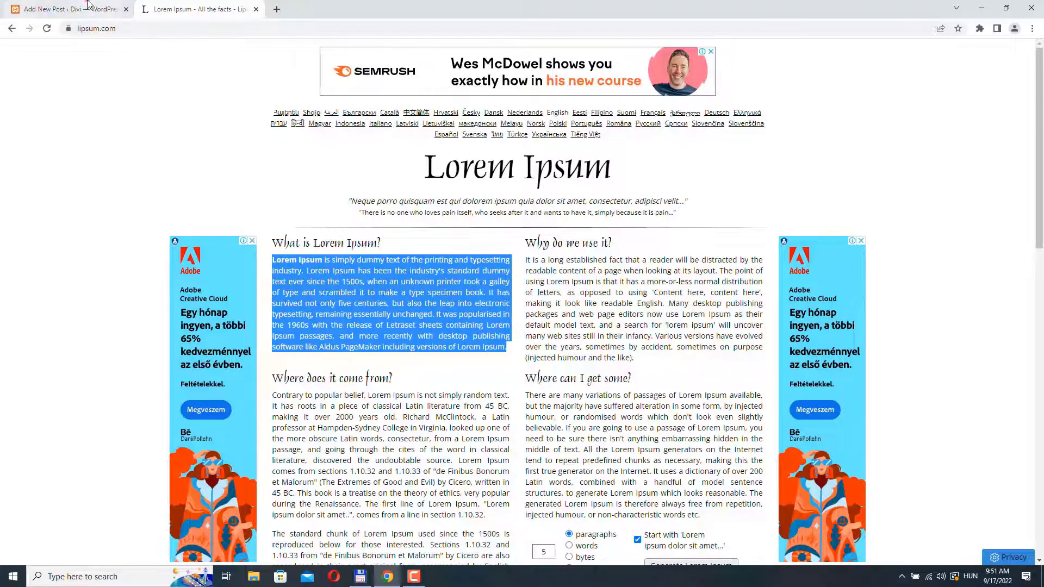
# - Fill the Test post body in visual editing mode with four copies of the Lorem Ipsum paragraph
pyautogui.click(70, 9)
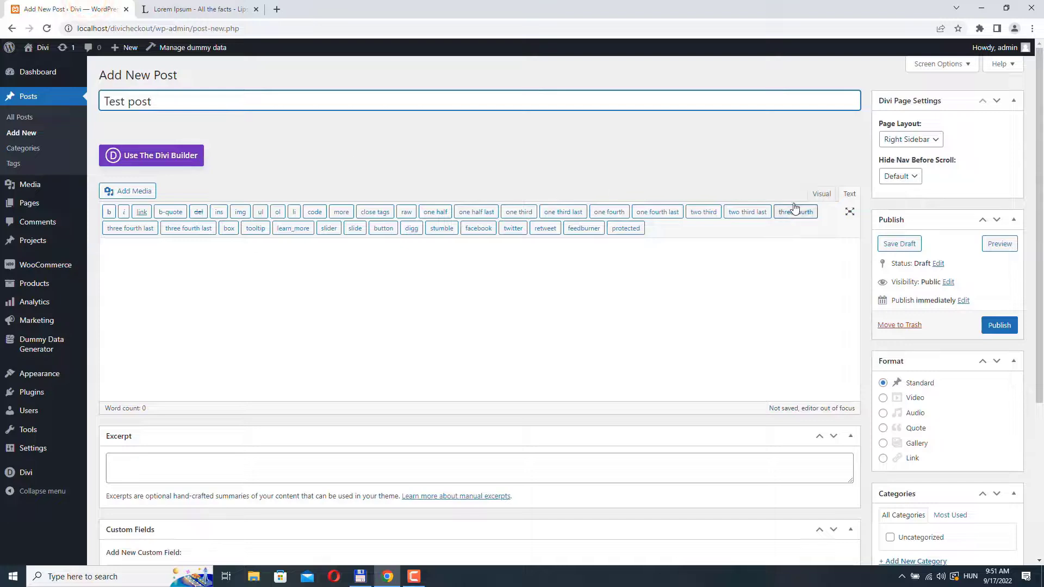
pyautogui.click(821, 193)
pyautogui.click(158, 259)
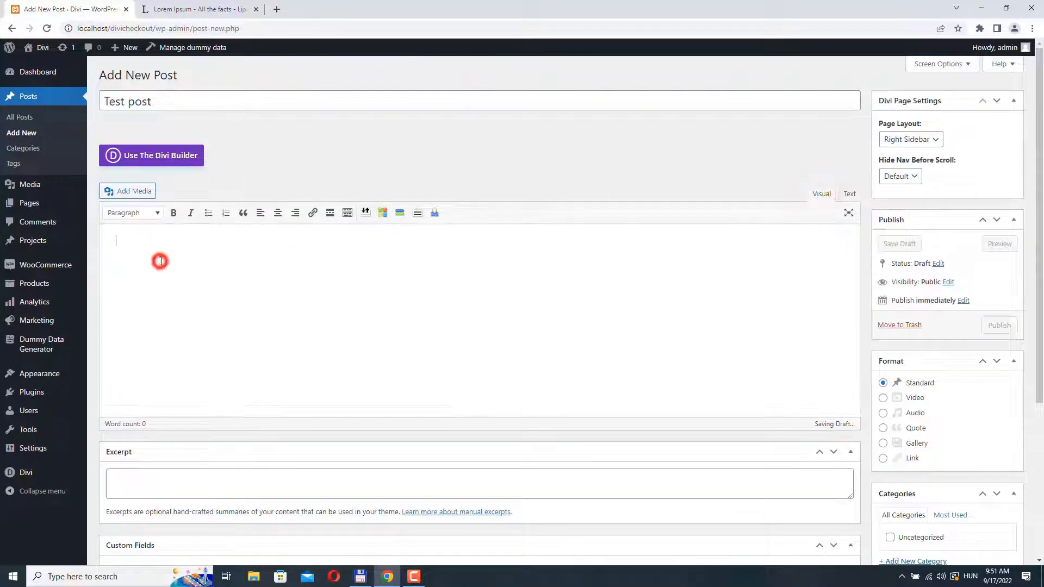
pyautogui.hotkey('ctrl', 'v')
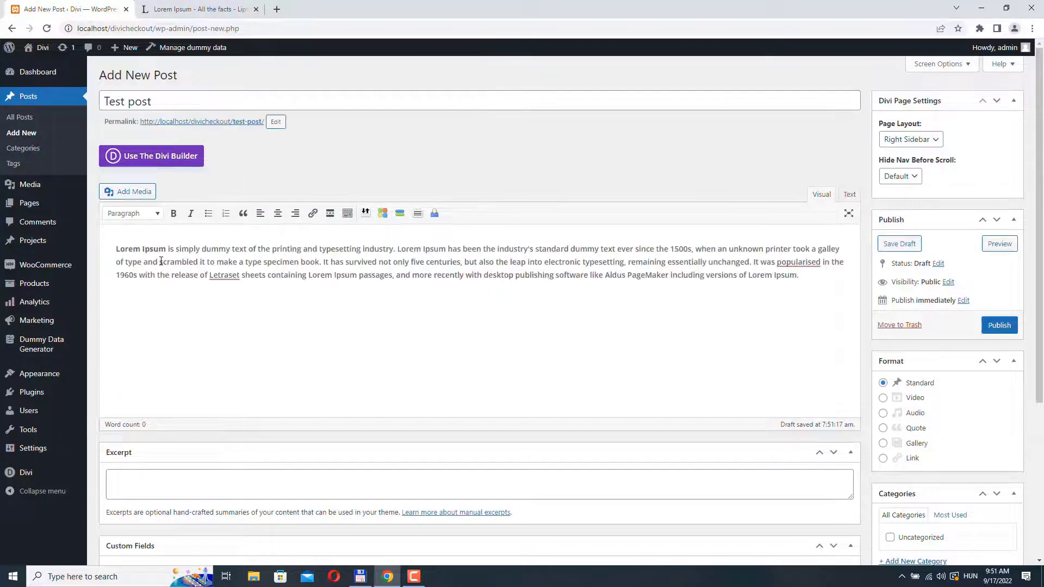
pyautogui.hotkey('ctrl', 'v')
pyautogui.press('Return')
pyautogui.hotkey('ctrl', 'v')
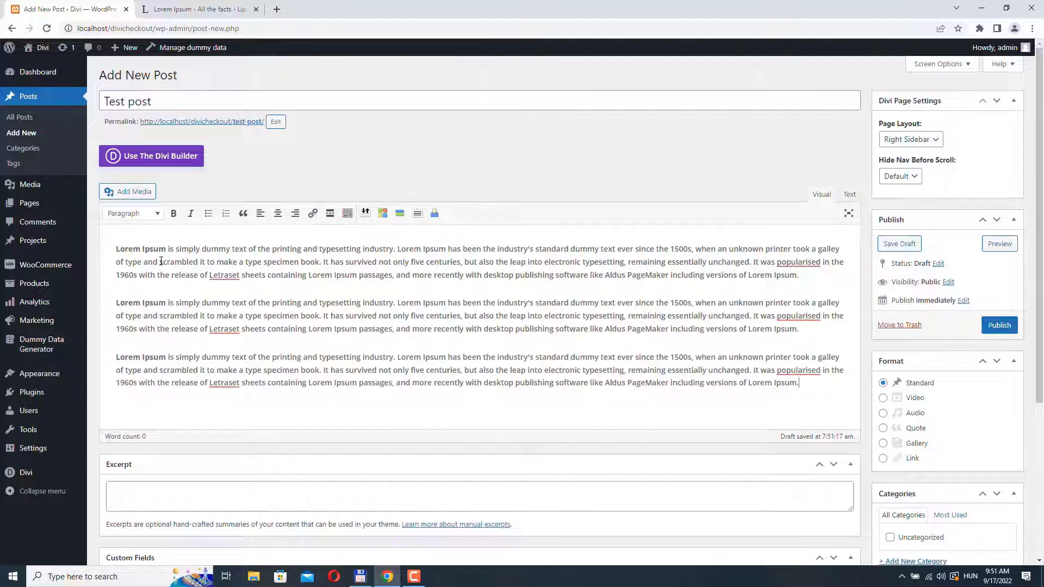
pyautogui.press('Return')
pyautogui.hotkey('ctrl', 'v')
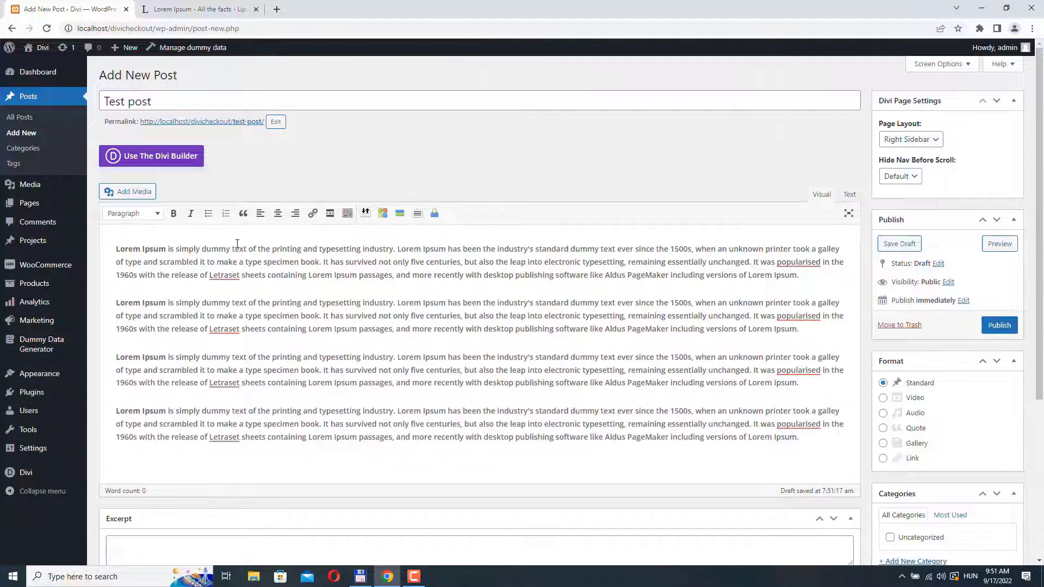
# - Upload monastery-g4d52ba06c_1280.png as the post's featured image and publish the post
pyautogui.scroll(-4, 797, 397)
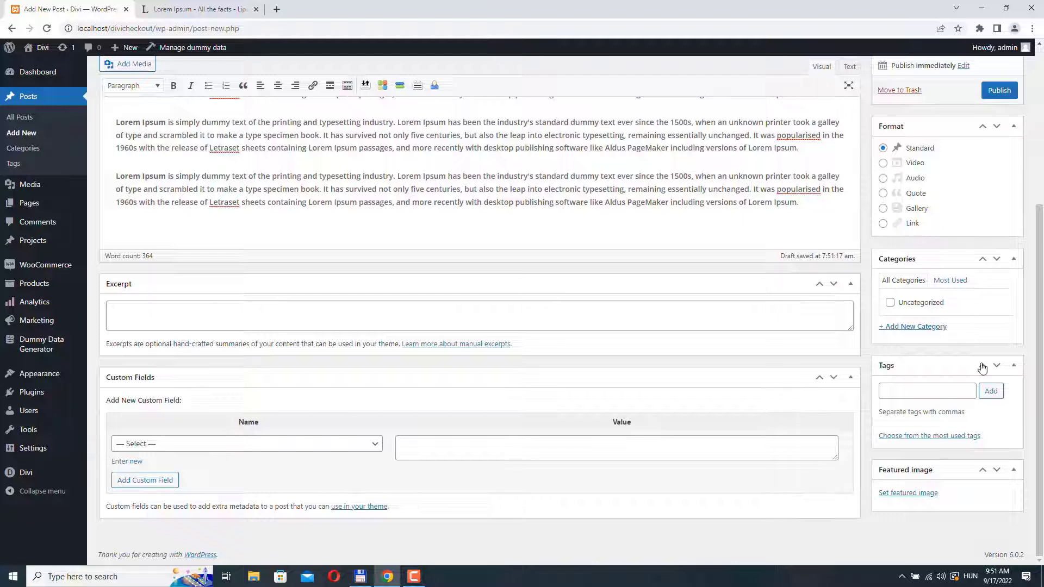
pyautogui.click(901, 495)
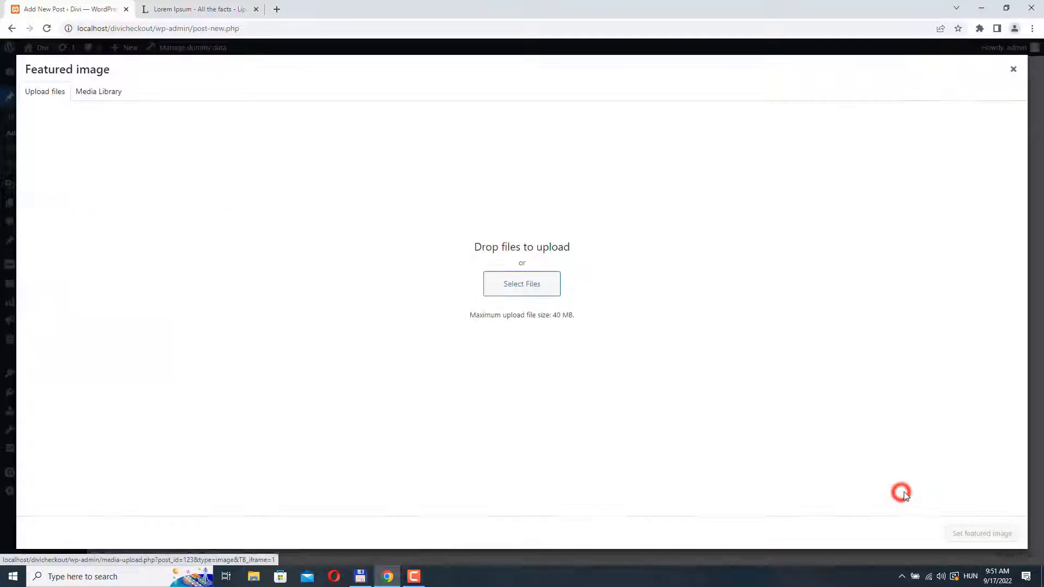
pyautogui.click(517, 287)
pyautogui.click(540, 423)
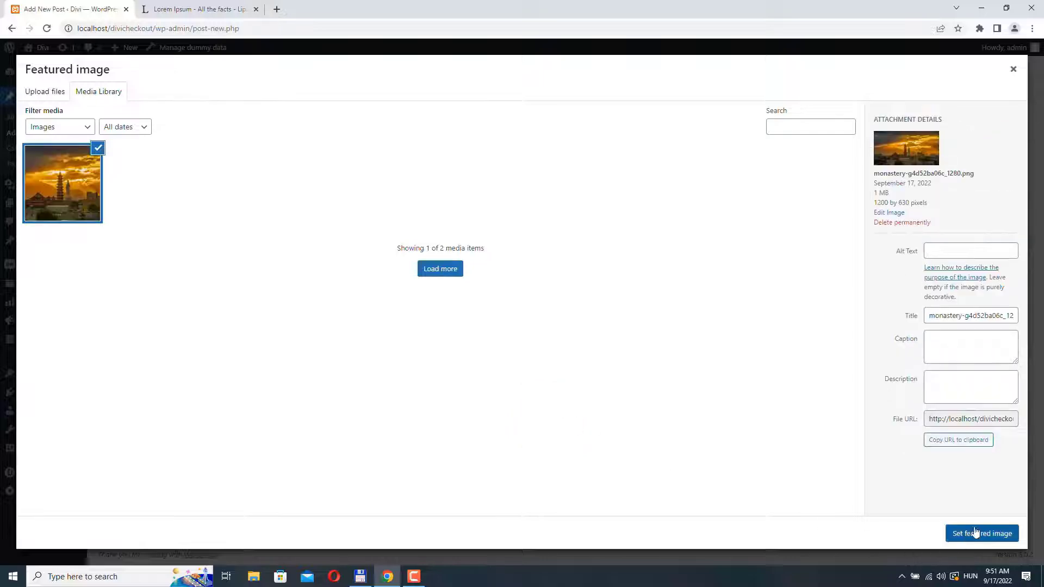
pyautogui.click(985, 534)
pyautogui.scroll(5, 929, 373)
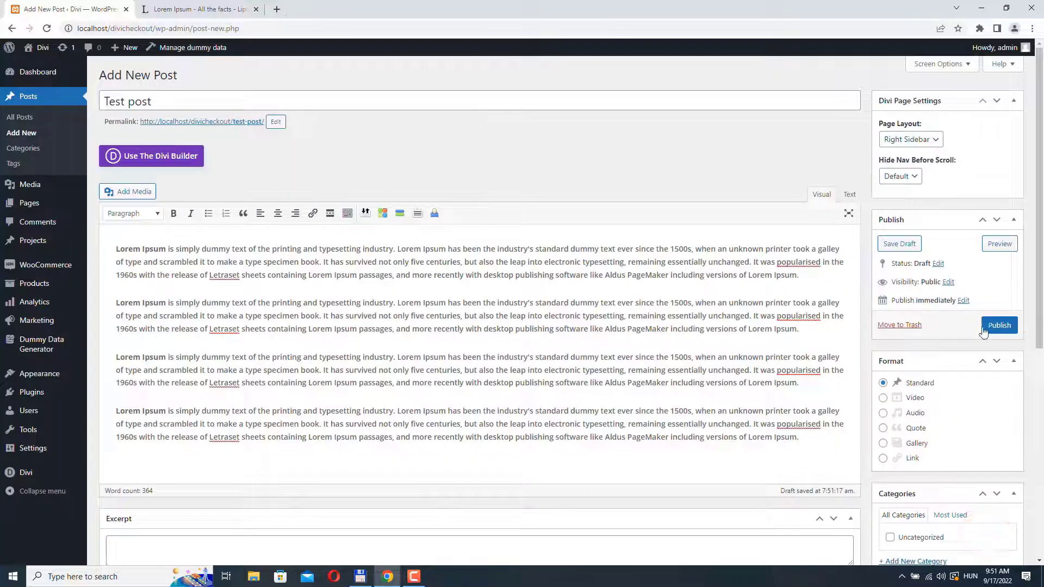
pyautogui.click(999, 325)
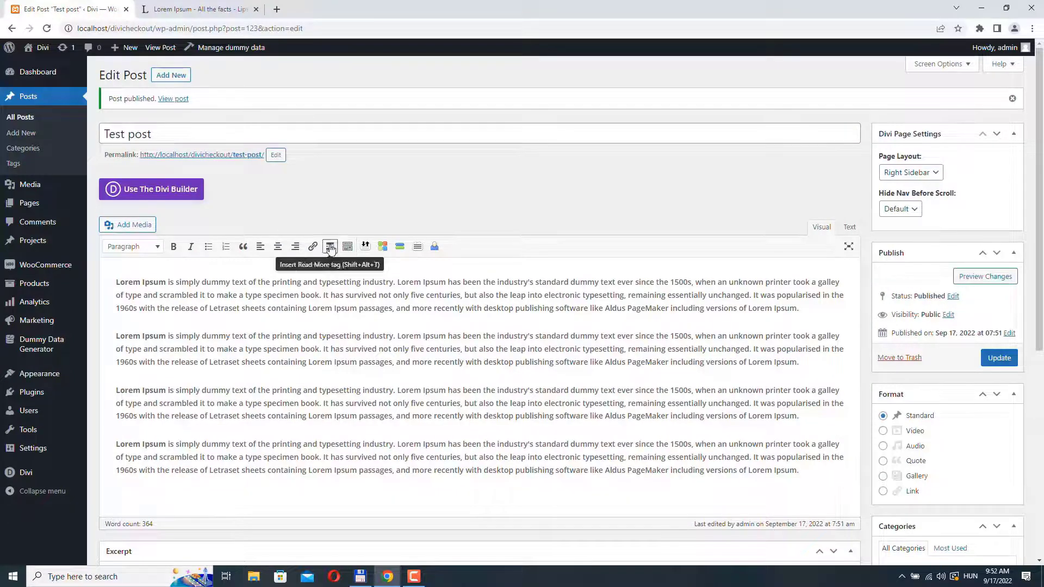
# - Add a Divi Theme Builder template assigned to All Posts and save the changes
pyautogui.moveTo(29, 479)
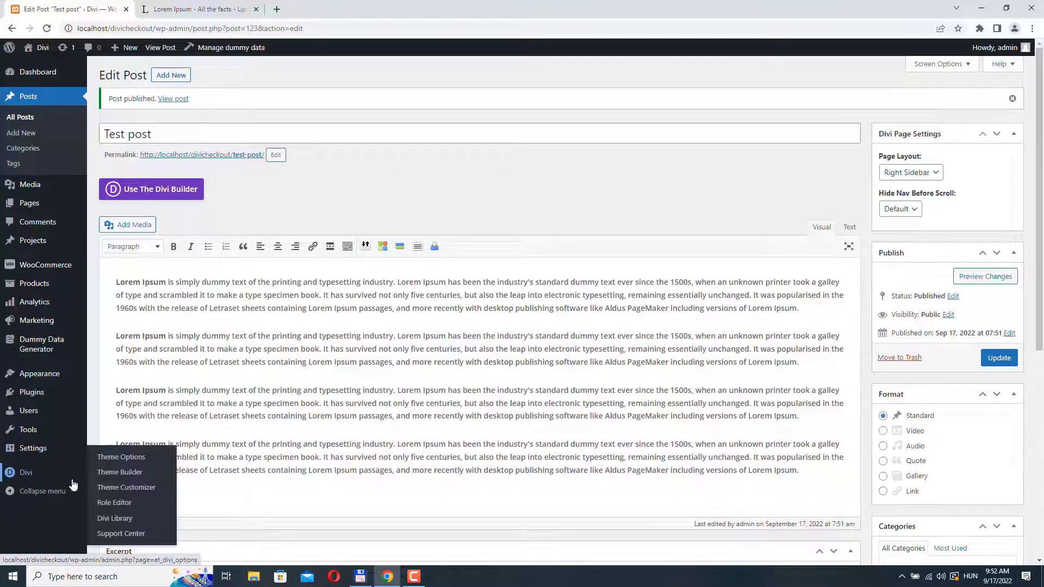
pyautogui.click(129, 474)
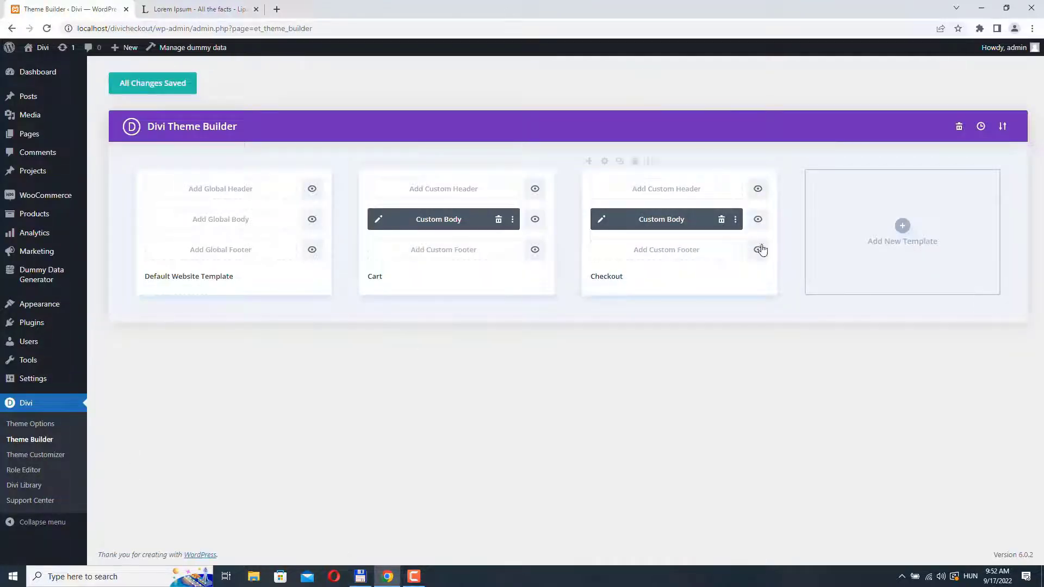
pyautogui.click(903, 225)
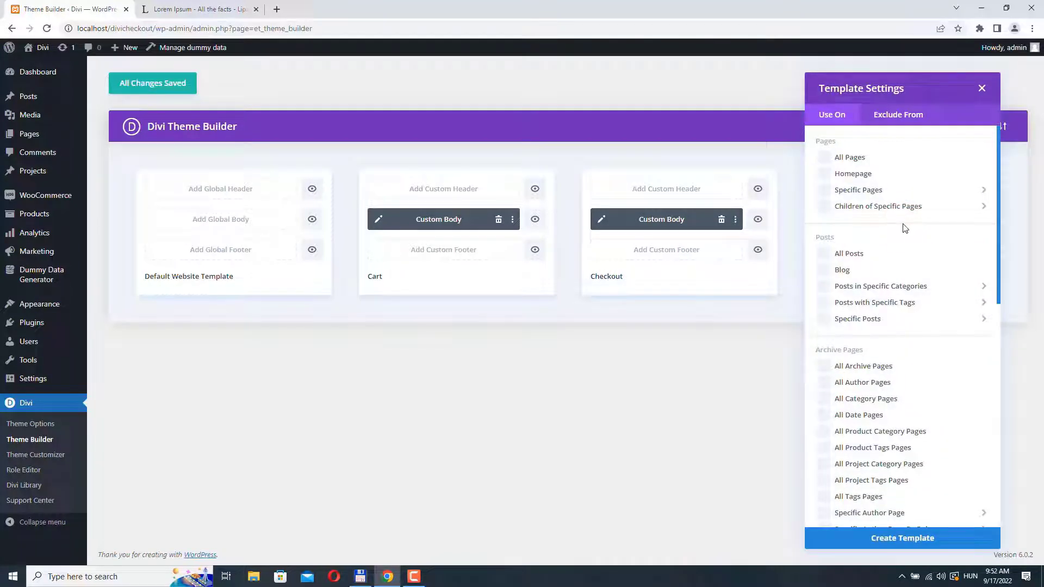
pyautogui.click(839, 260)
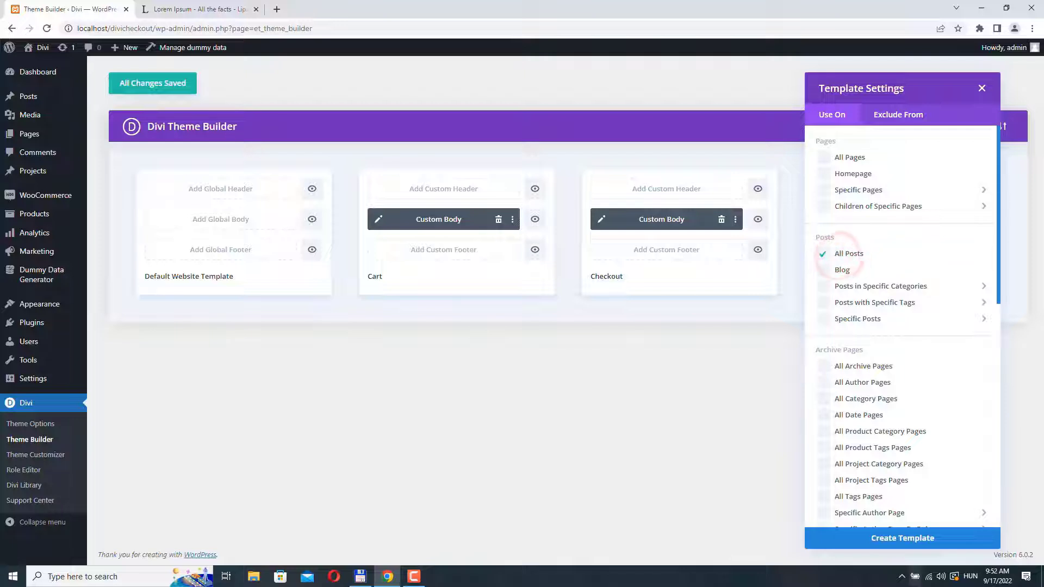
pyautogui.click(903, 538)
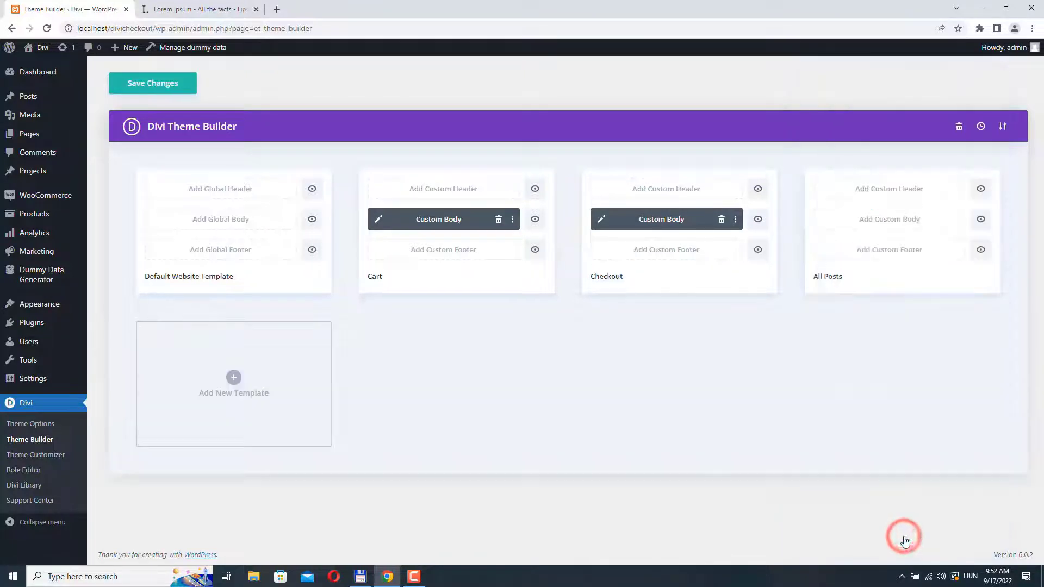
pyautogui.click(157, 92)
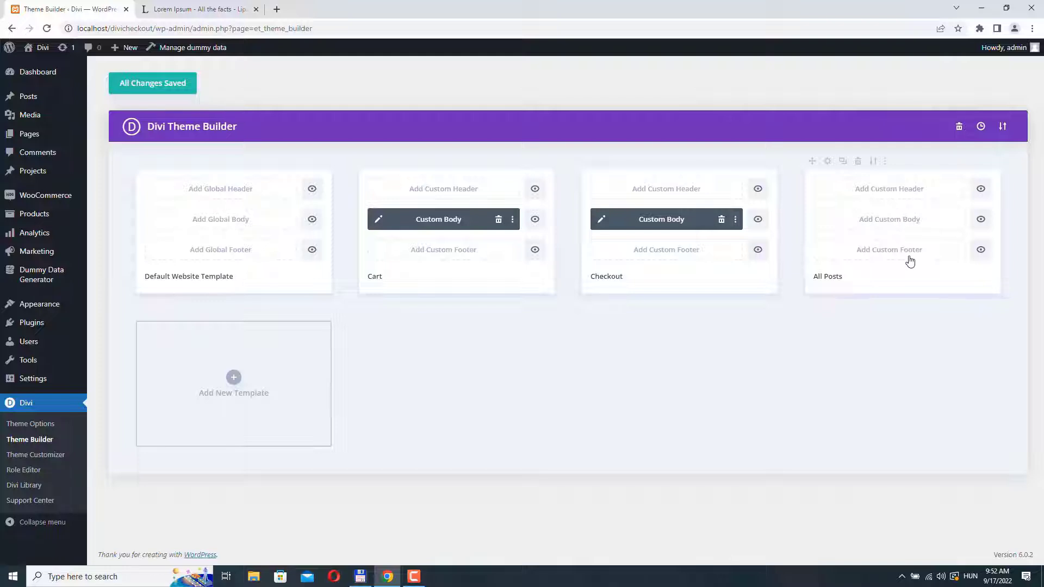
# - Open the site's front page in a new tab, close the Lorem Ipsum tab, and check the Test post listing
pyautogui.moveTo(45, 56)
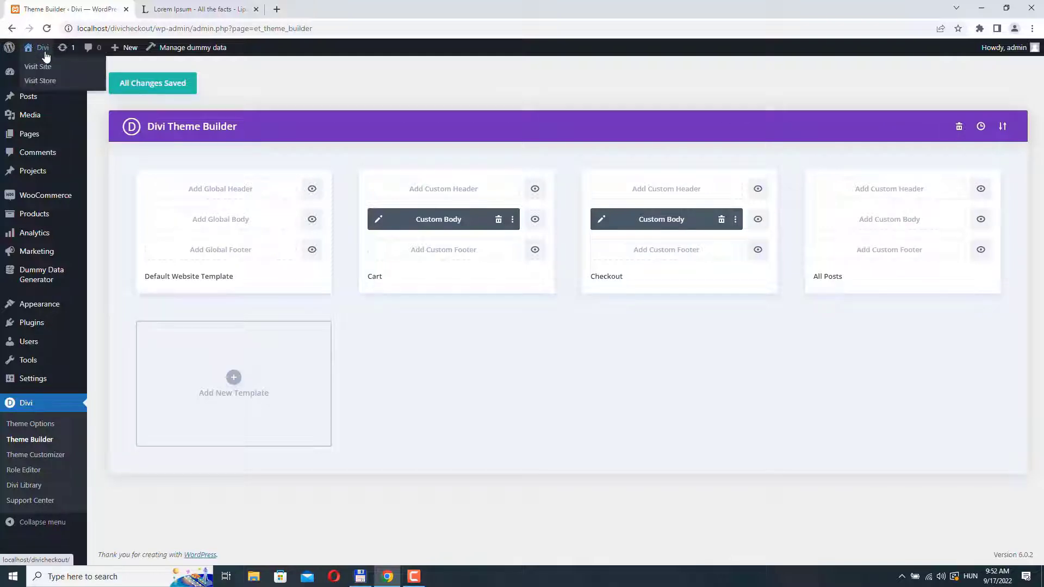
pyautogui.rightClick(43, 51)
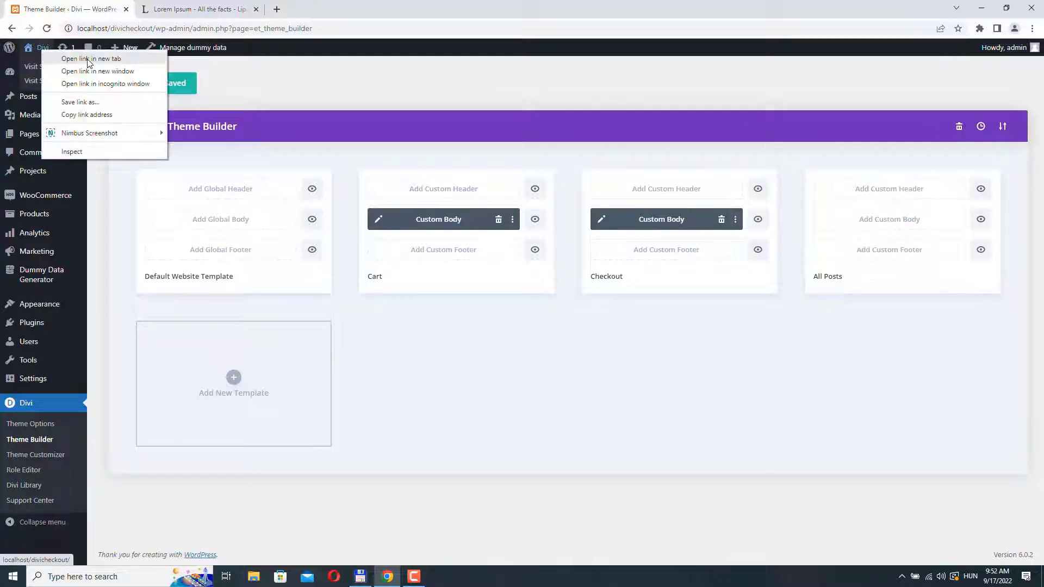
pyautogui.click(81, 58)
pyautogui.click(386, 10)
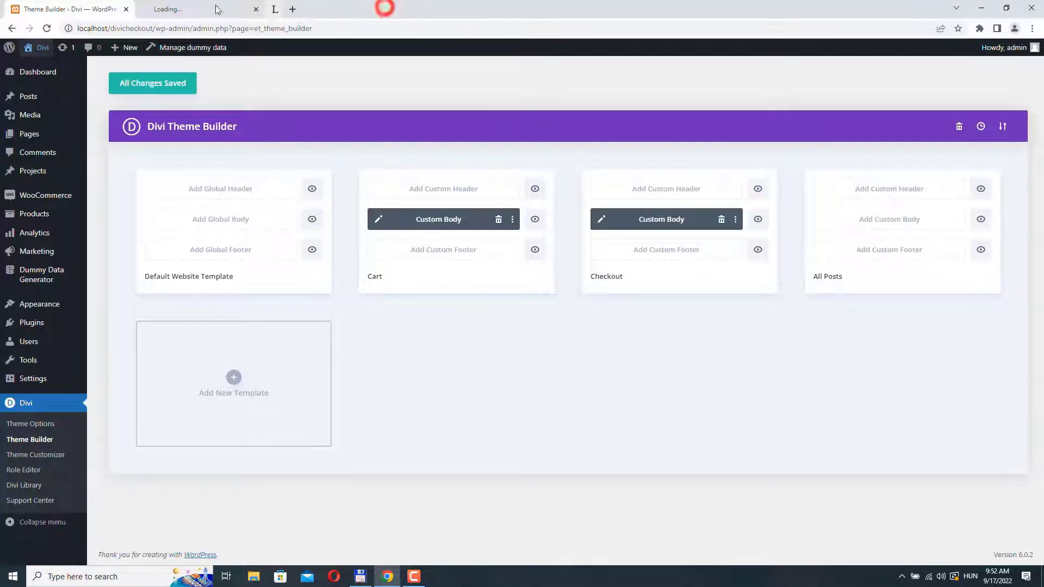
pyautogui.click(193, 9)
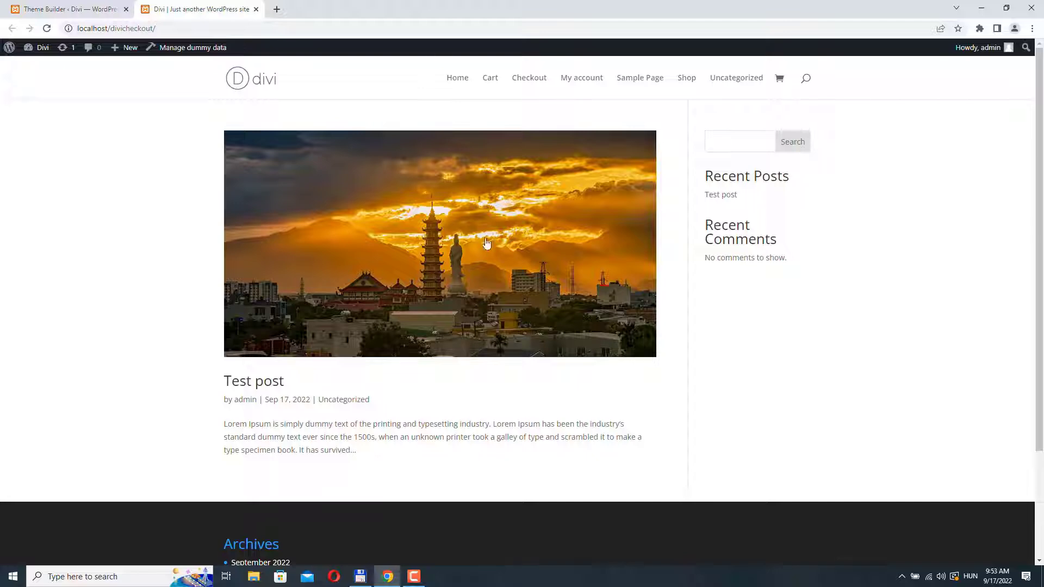
pyautogui.scroll(-3, 487, 243)
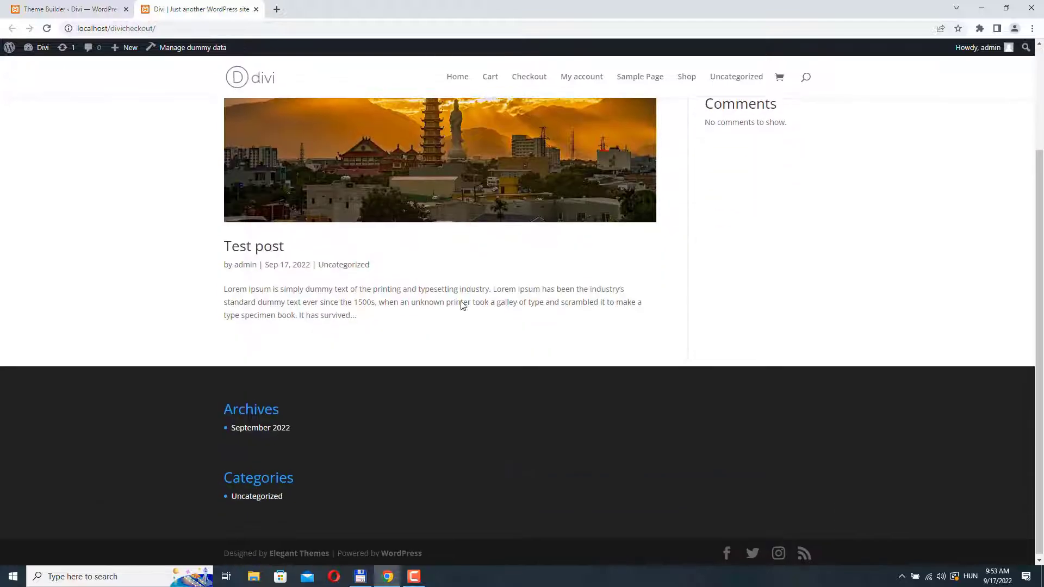
# - Return to the Theme Builder and start building a custom body for the All Posts template from scratch
pyautogui.click(110, 9)
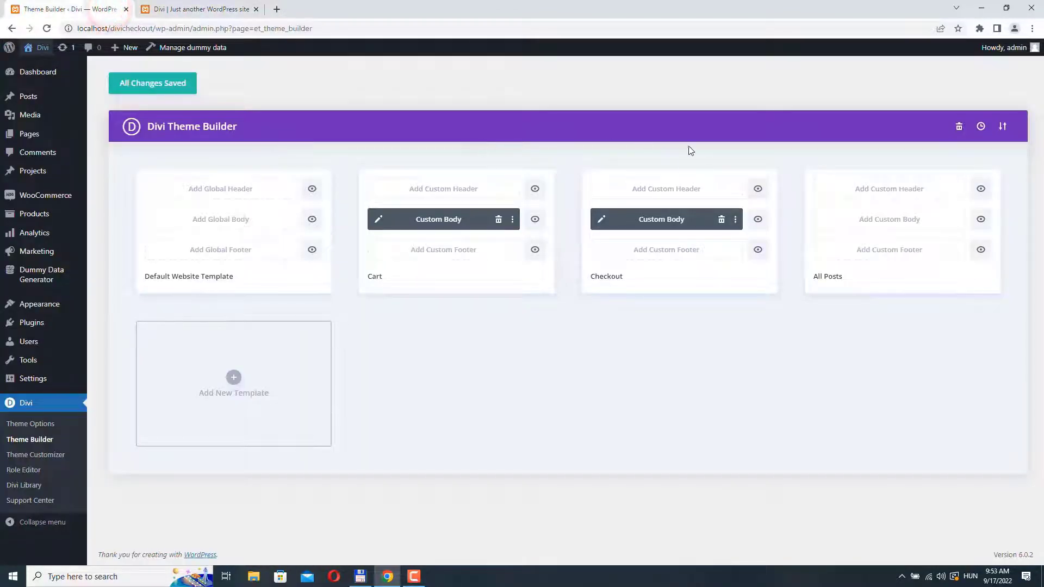
pyautogui.click(873, 223)
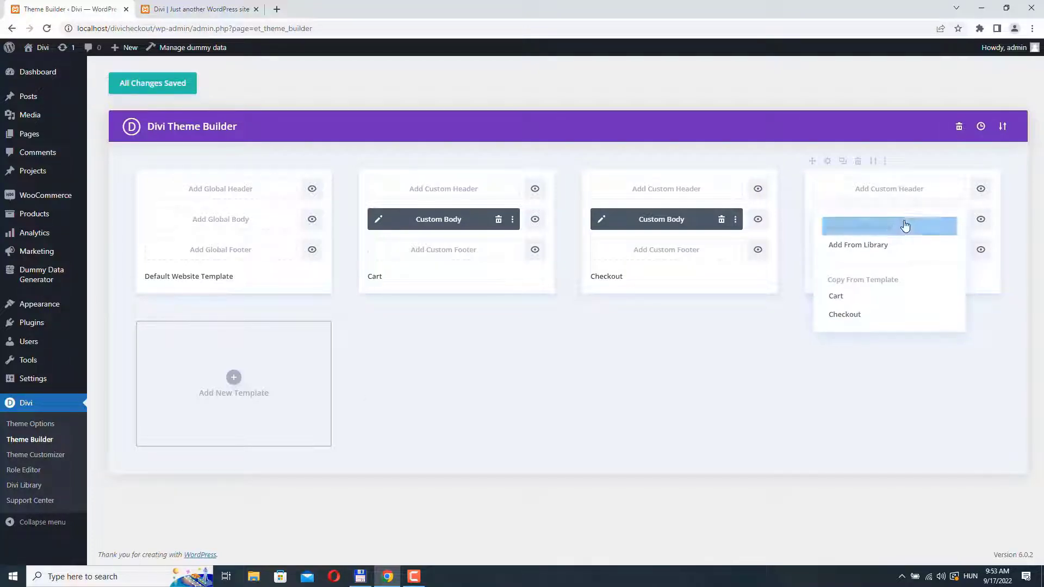
pyautogui.click(904, 224)
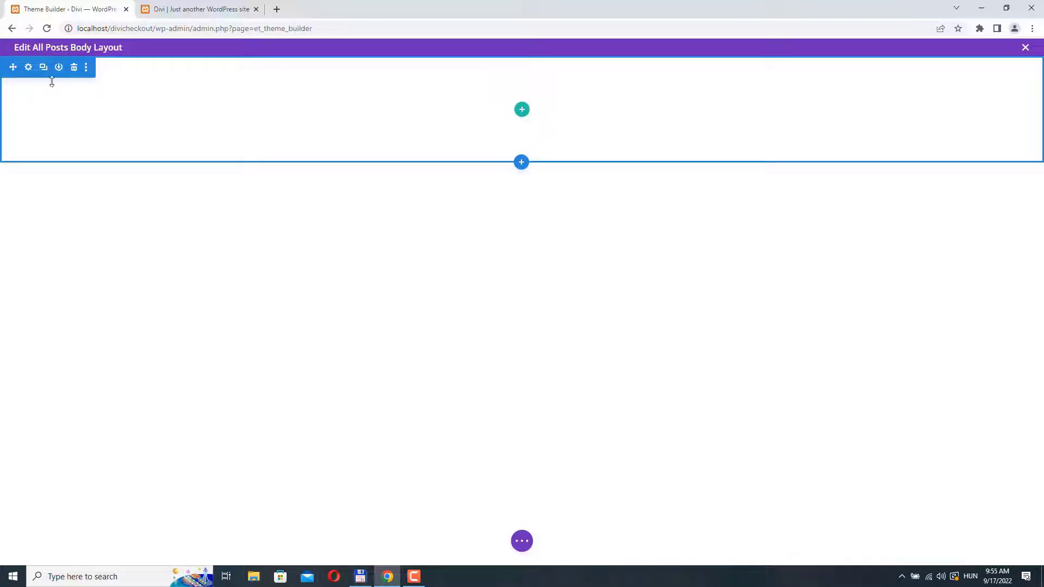
# - Set the section's background color to rgba(234,234,234,0.58) and save the section settings
pyautogui.click(28, 71)
pyautogui.click(109, 204)
pyautogui.click(212, 251)
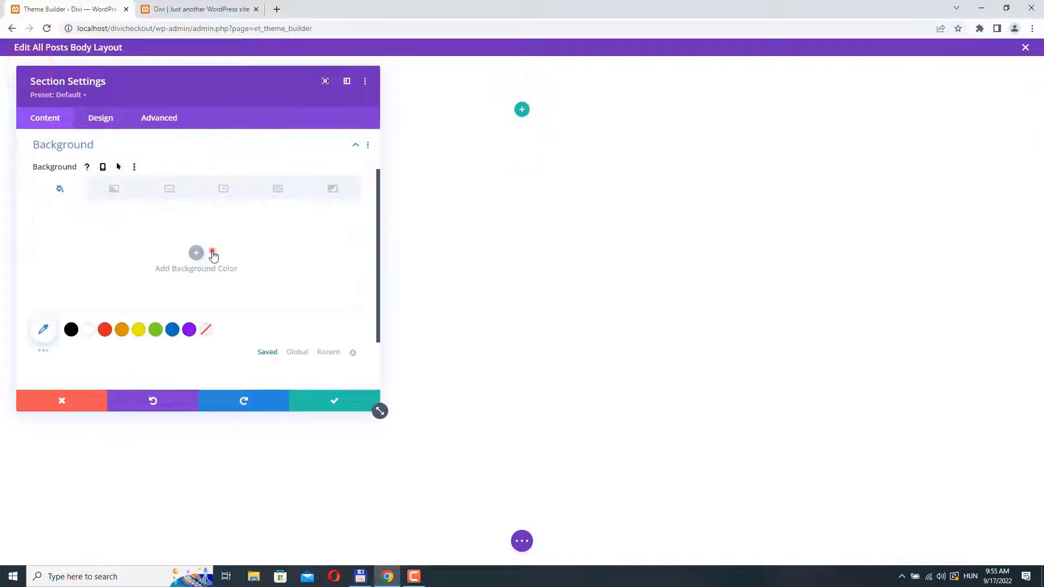
pyautogui.click(71, 243)
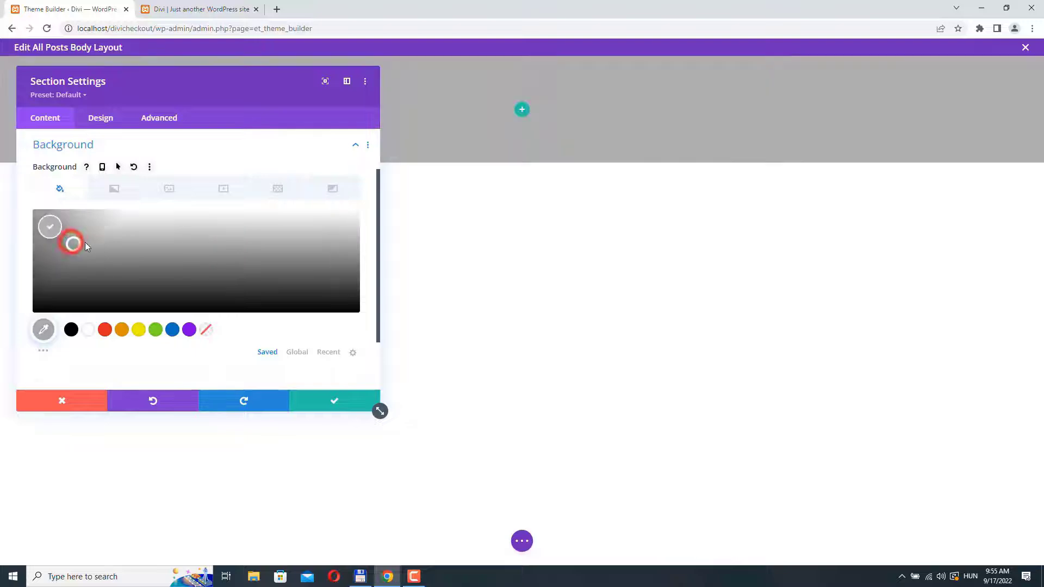
pyautogui.moveTo(72, 245); pyautogui.dragTo(130, 220)
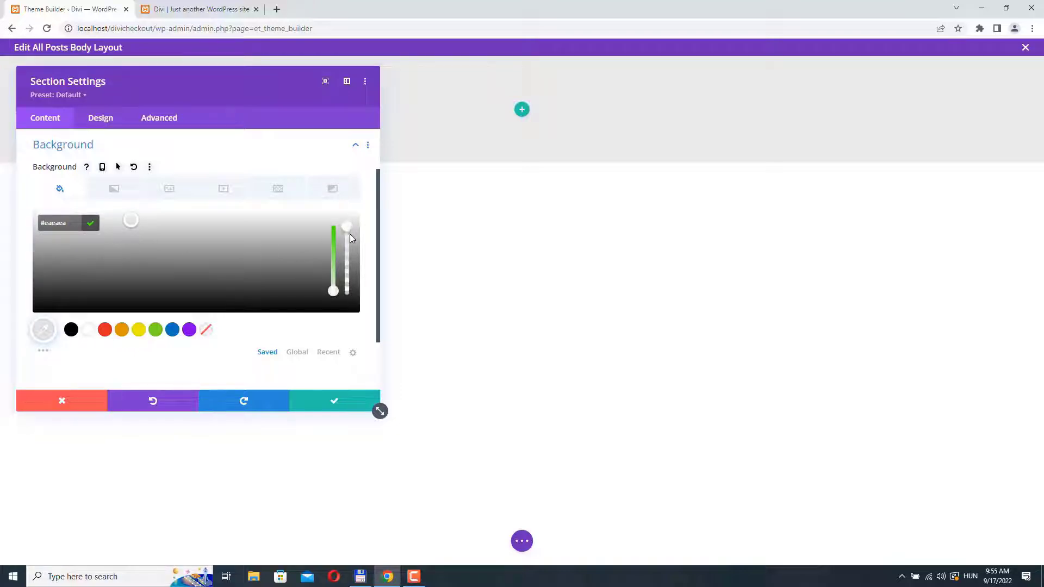
pyautogui.moveTo(346, 228); pyautogui.dragTo(343, 263)
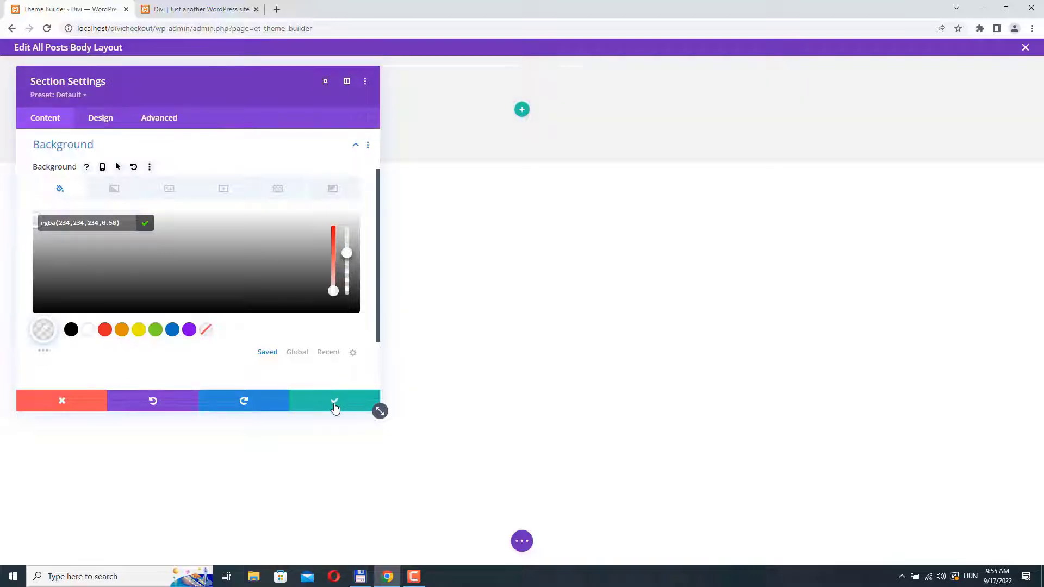
pyautogui.click(334, 406)
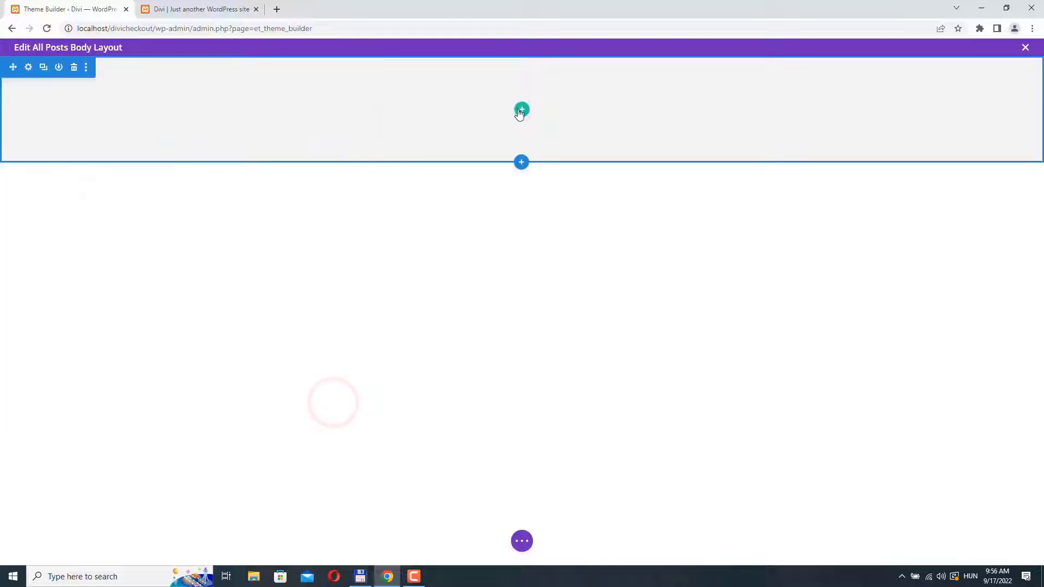
# - Insert a row with two equal columns in the section and add a Post Title module to its first column
pyautogui.click(517, 114)
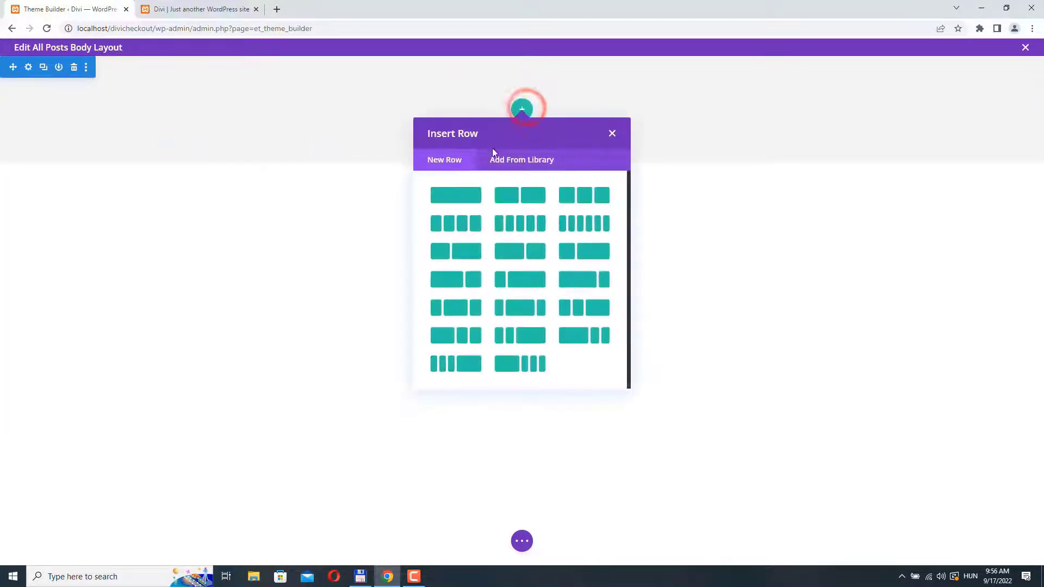
pyautogui.click(528, 201)
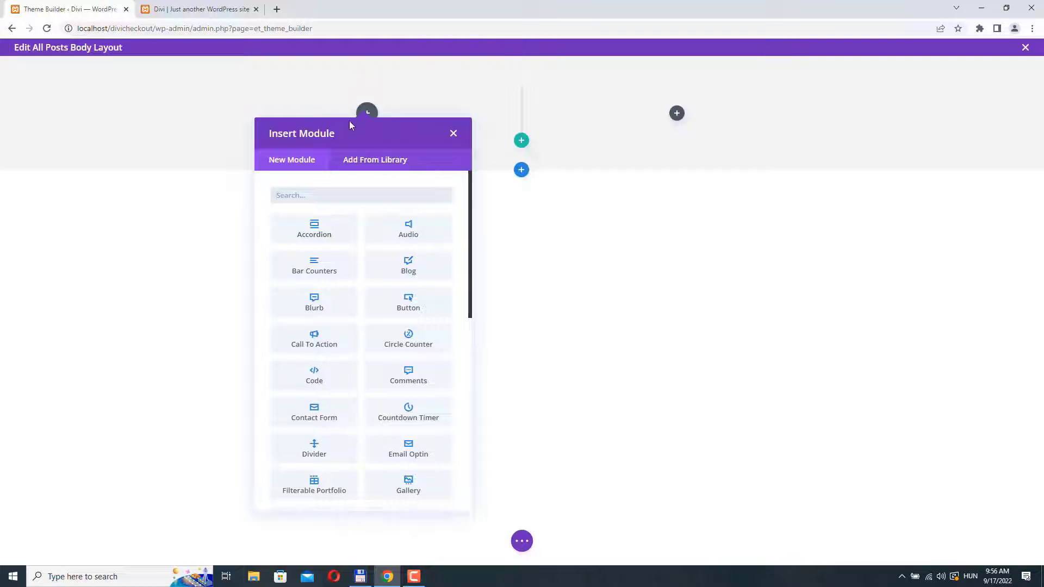
pyautogui.scroll(-6, 367, 238)
pyautogui.scroll(-2, 367, 238)
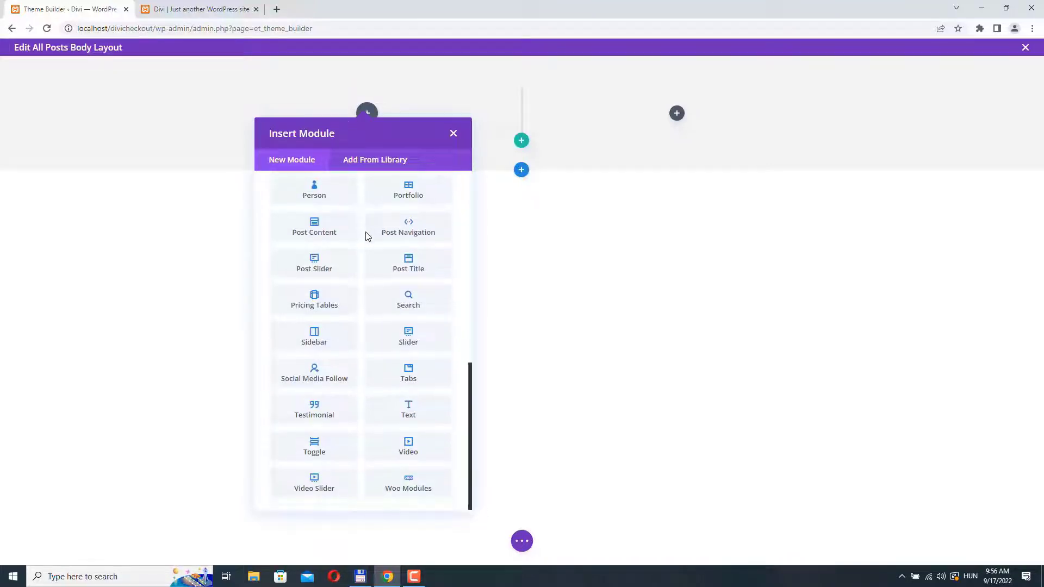
pyautogui.scroll(1, 367, 238)
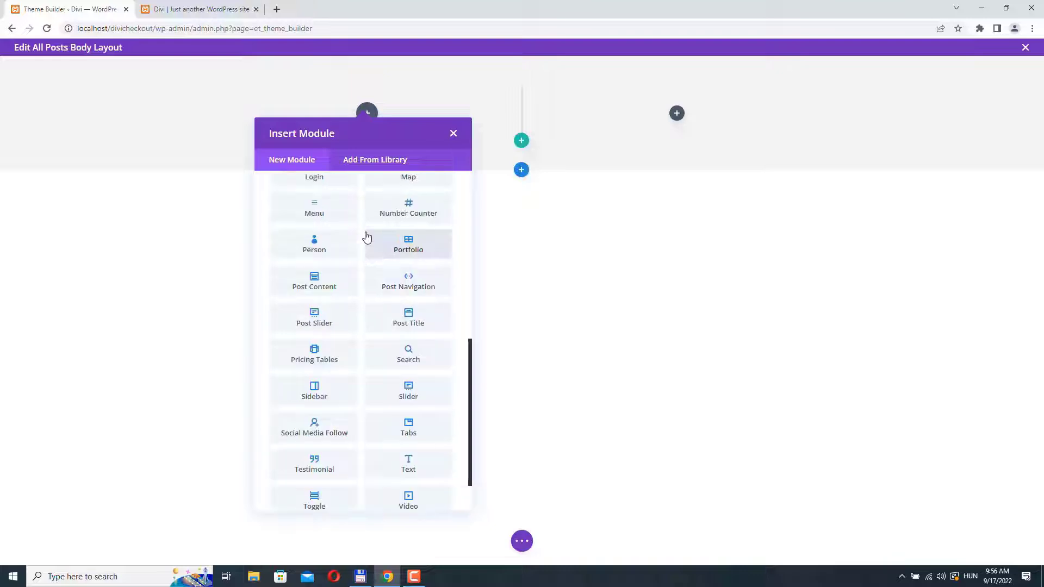
pyautogui.click(416, 321)
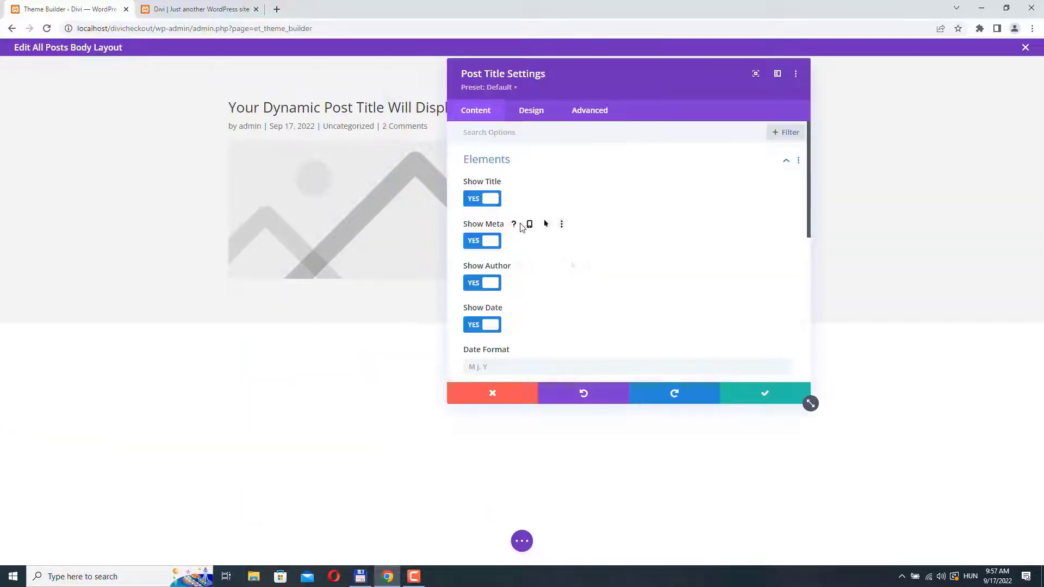
# - Turn off the featured image in the Post Title module and move its settings window clear of the title preview
pyautogui.scroll(-2, 522, 228)
pyautogui.scroll(-2, 521, 224)
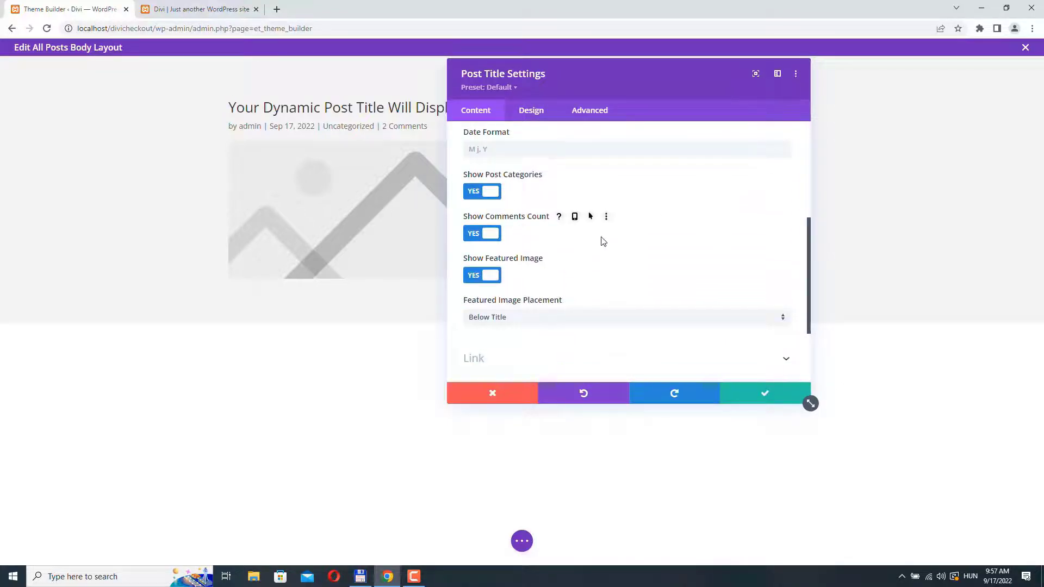
pyautogui.click(489, 277)
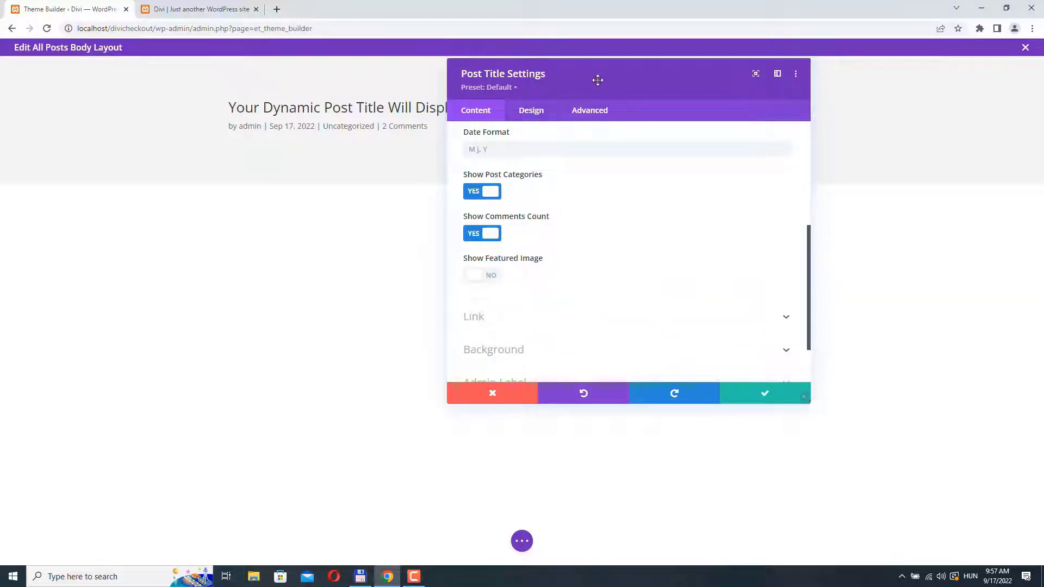
pyautogui.moveTo(587, 82); pyautogui.dragTo(673, 86)
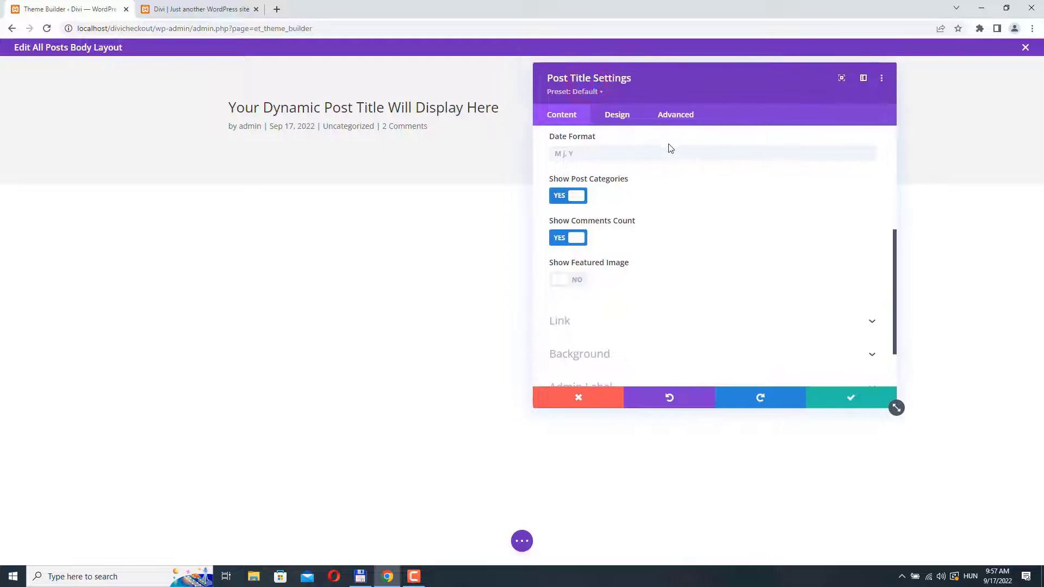
# - Set the post title's font weight to Semi Bold
pyautogui.click(618, 115)
pyautogui.click(601, 198)
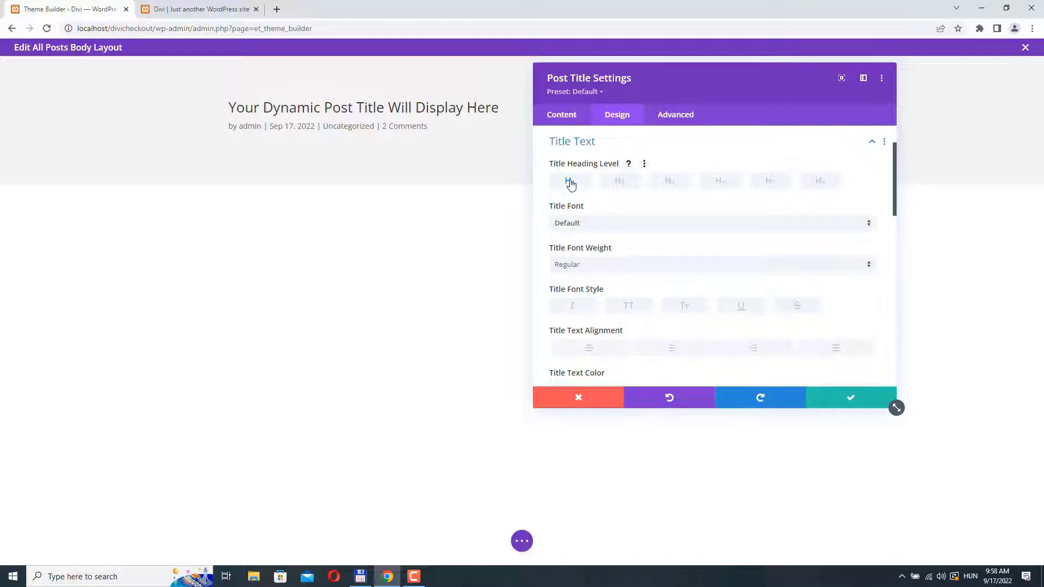
pyautogui.scroll(-1, 653, 245)
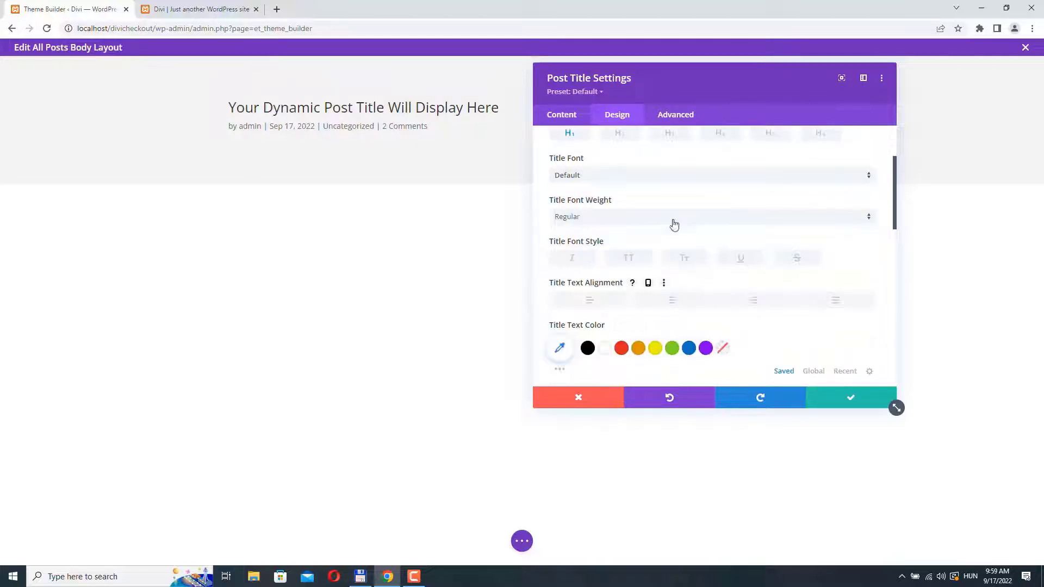
pyautogui.click(581, 217)
pyautogui.click(580, 263)
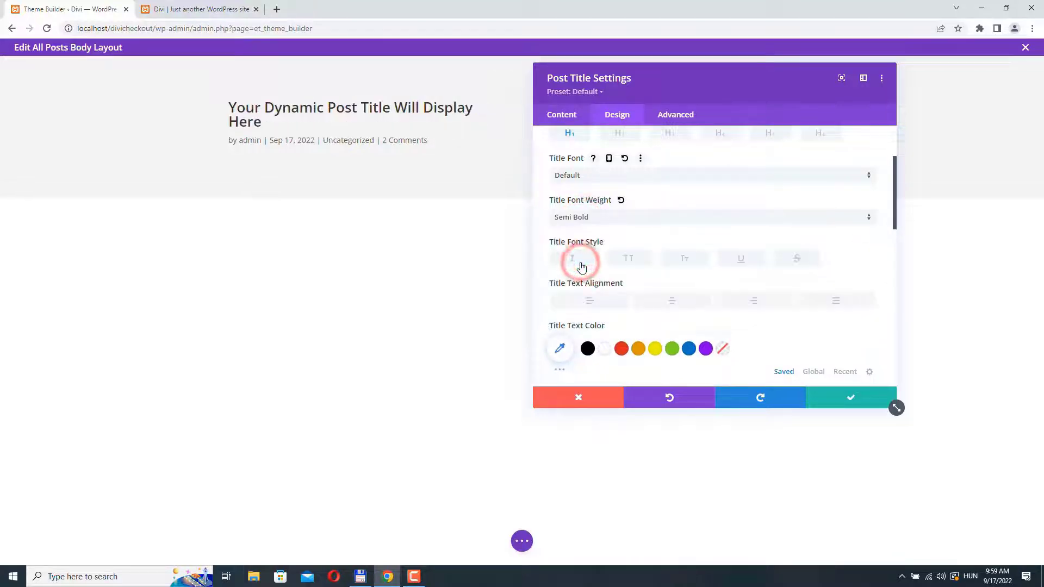
# - Make the post title's meta text italic at 13px and save the Post Title module
pyautogui.scroll(-3, 695, 251)
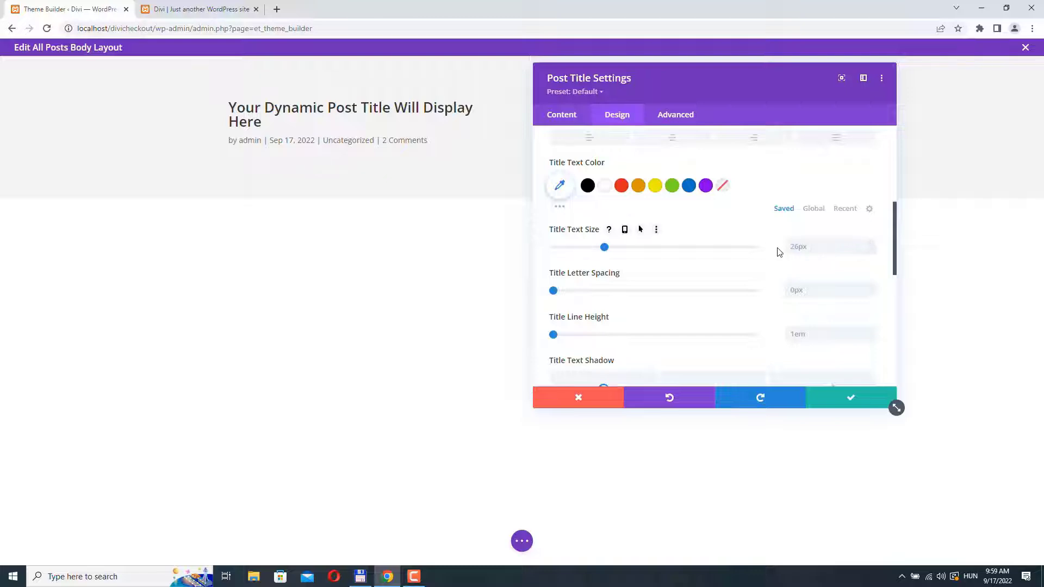
pyautogui.scroll(-1, 779, 252)
pyautogui.scroll(-4, 779, 252)
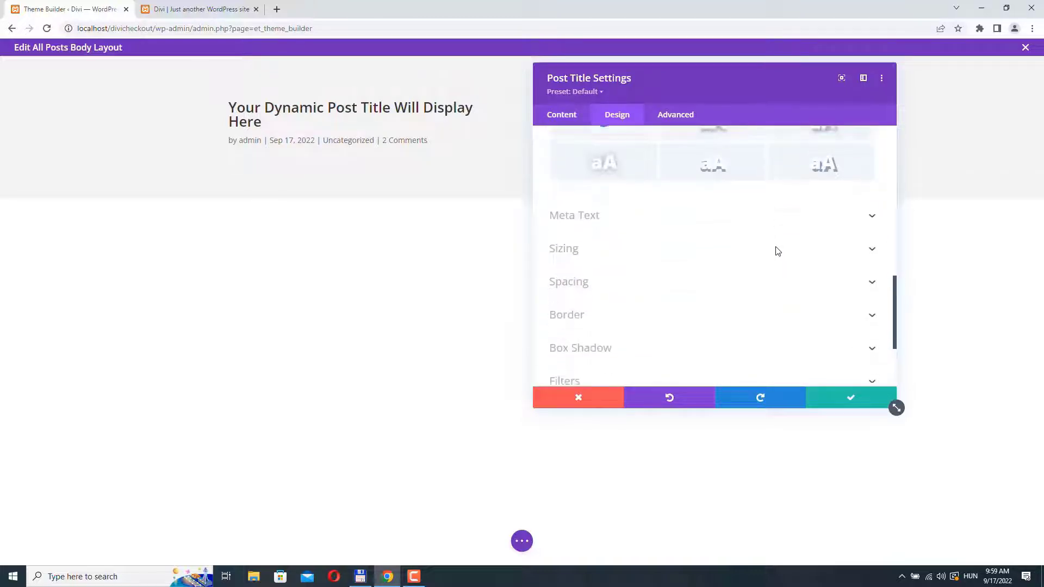
pyautogui.click(597, 208)
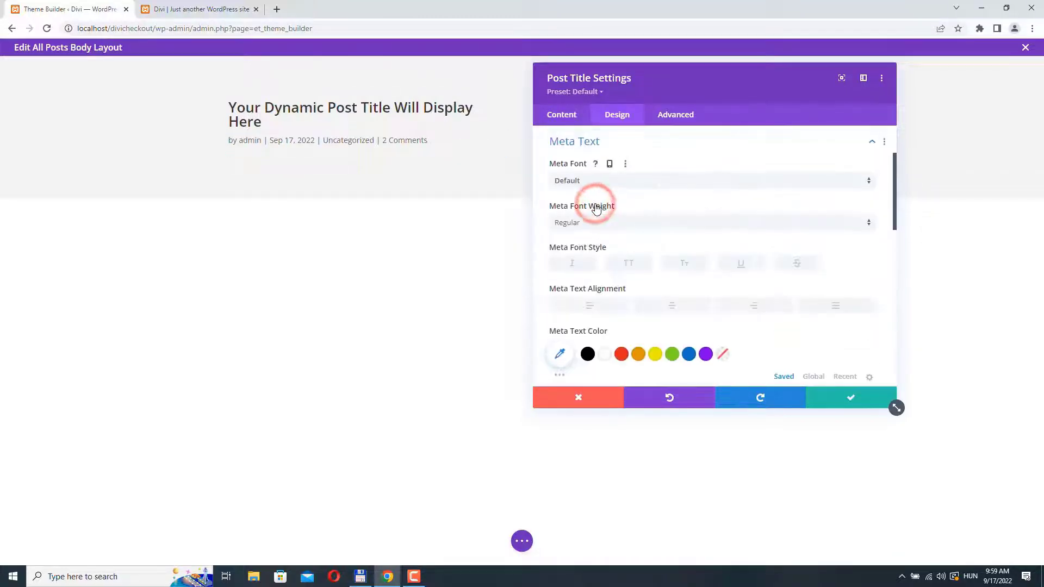
pyautogui.scroll(-2, 597, 209)
pyautogui.scroll(2, 596, 209)
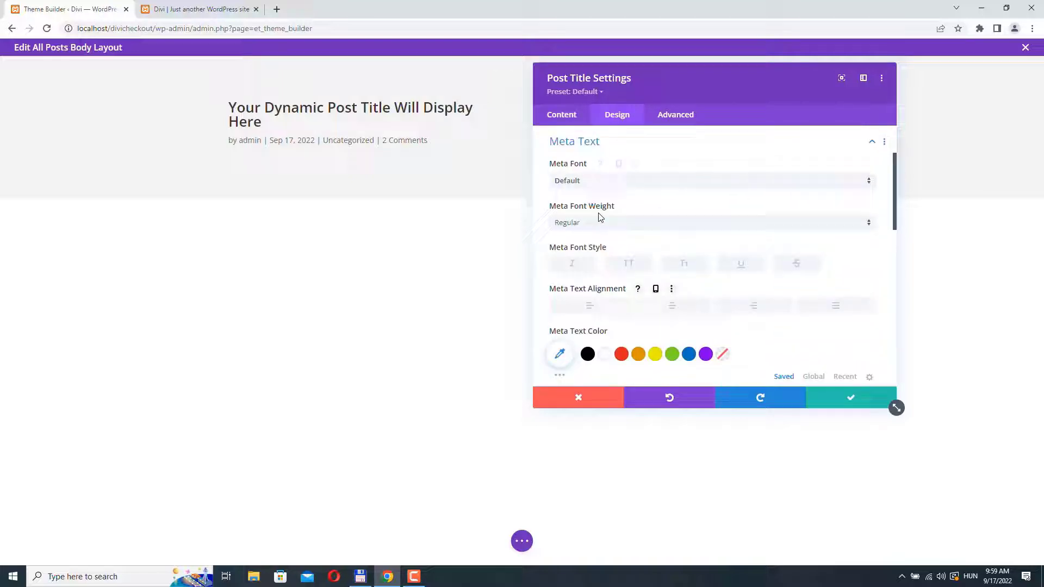
pyautogui.click(574, 268)
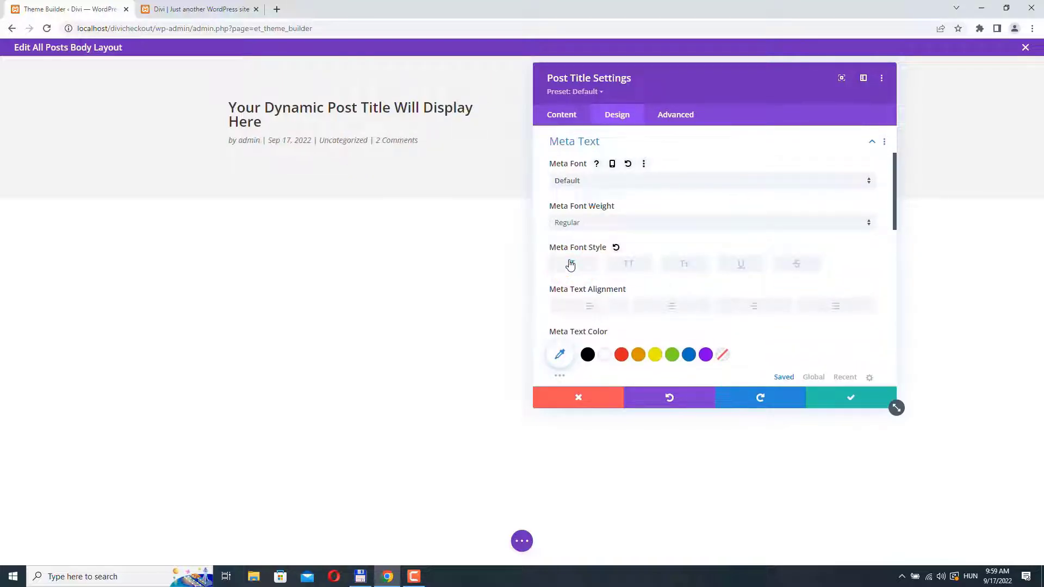
pyautogui.scroll(-3, 655, 269)
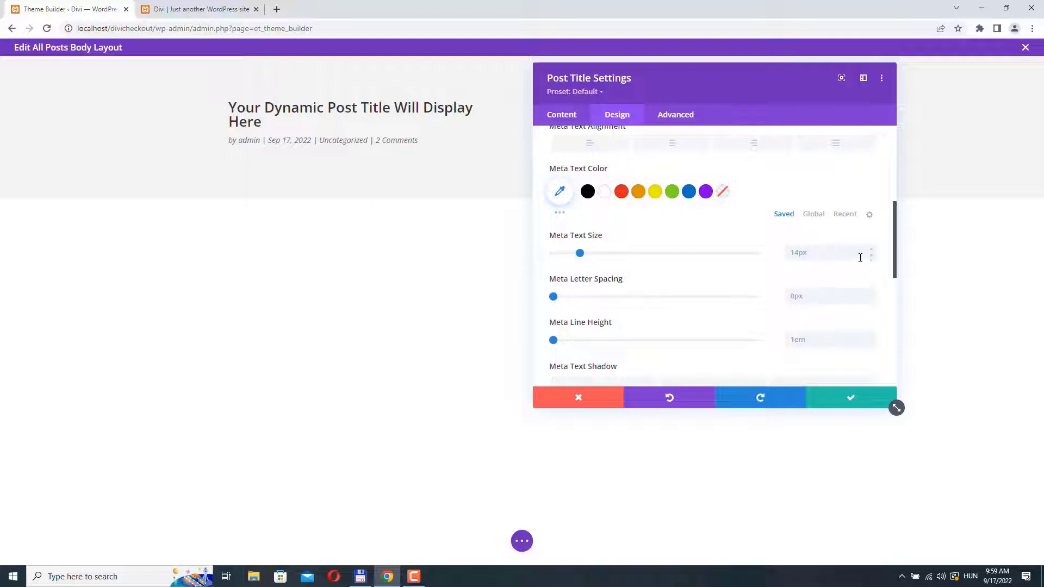
pyautogui.click(870, 256)
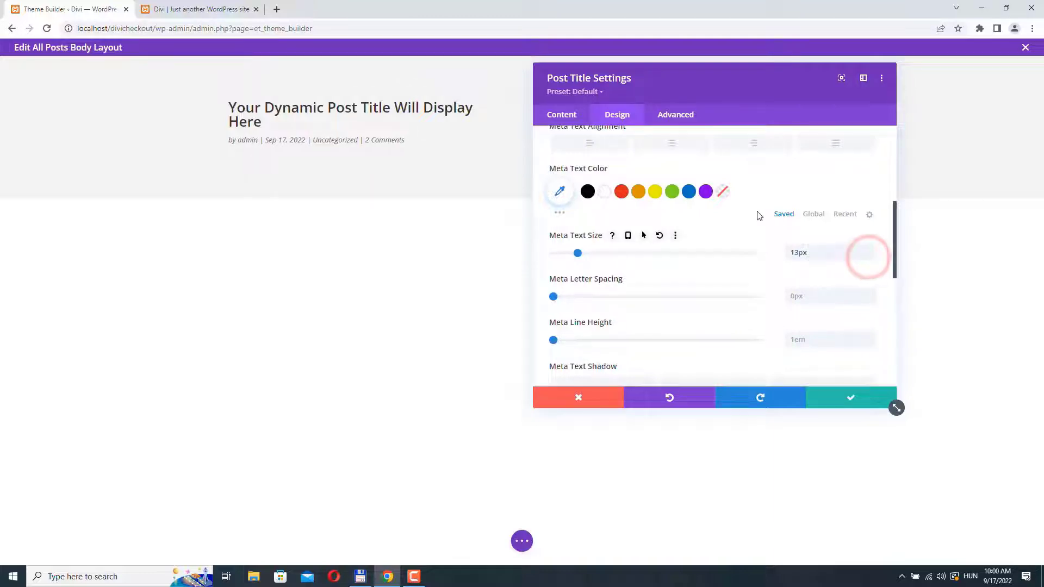
pyautogui.click(852, 400)
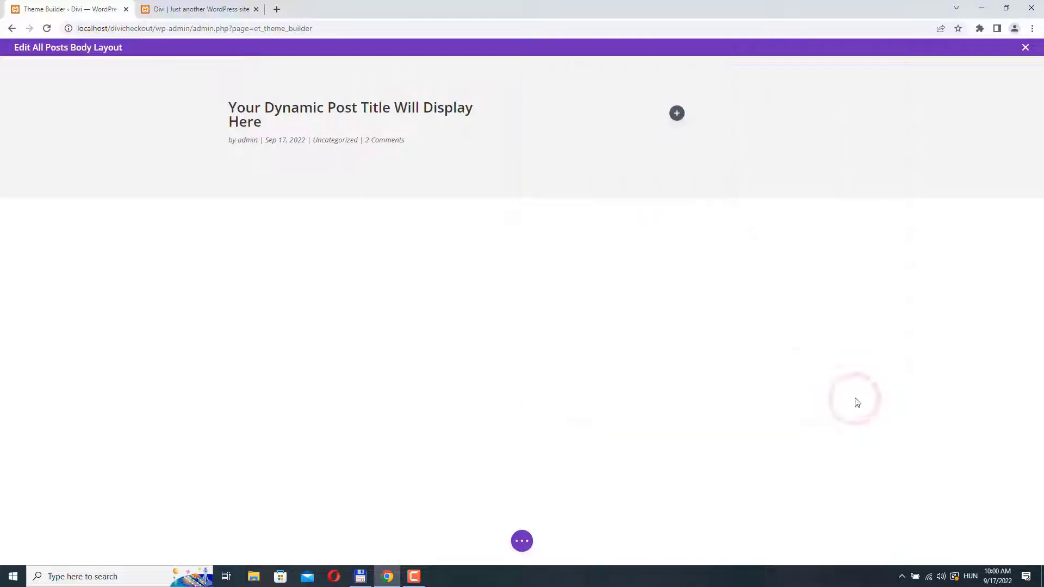
# - Add an Image module to the row's second column and replace its placeholder with the dynamic Featured Image
pyautogui.click(678, 113)
pyautogui.scroll(-5, 672, 292)
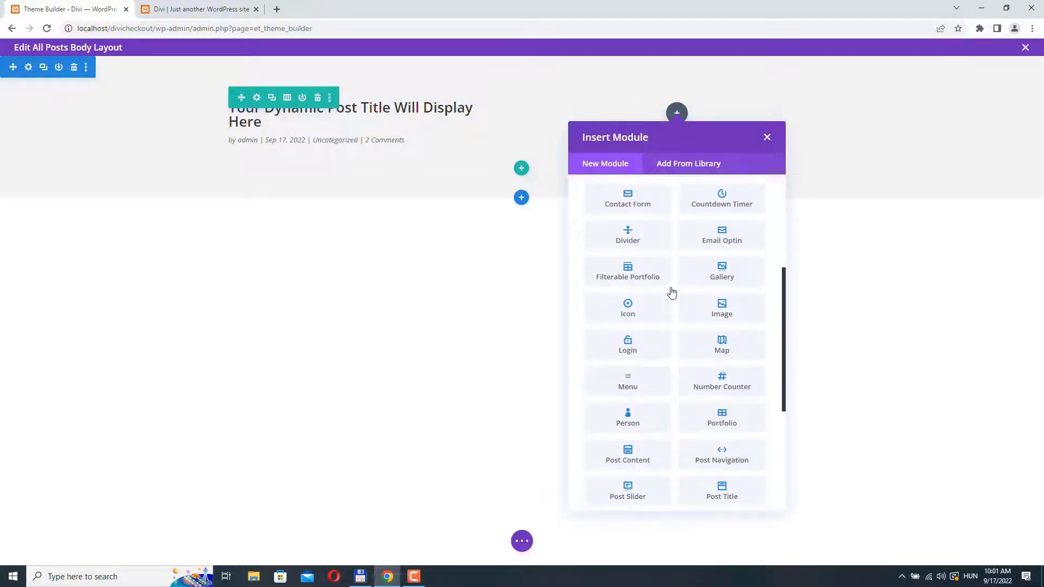
pyautogui.click(729, 311)
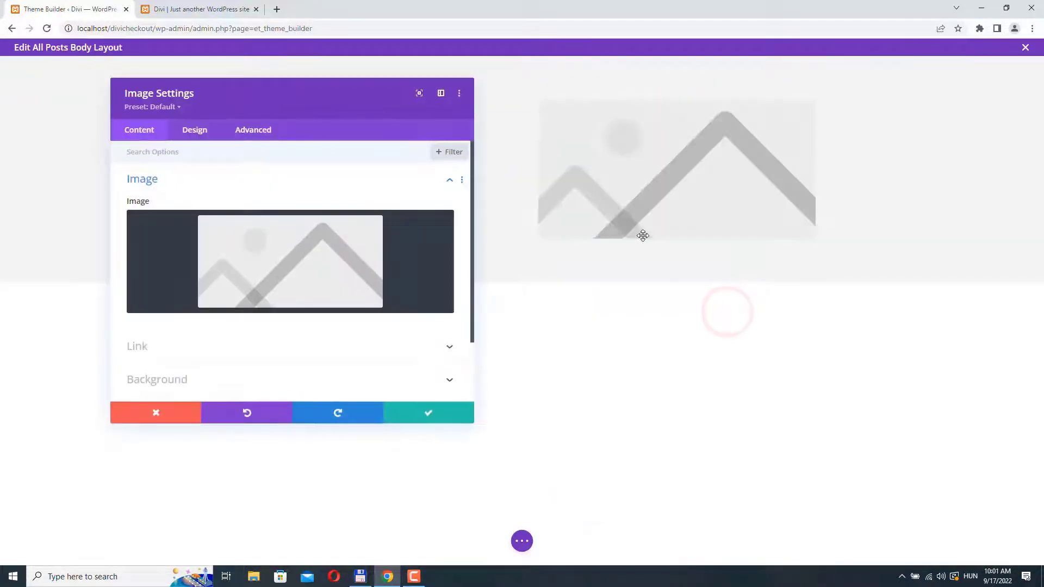
pyautogui.moveTo(355, 105); pyautogui.dragTo(351, 93)
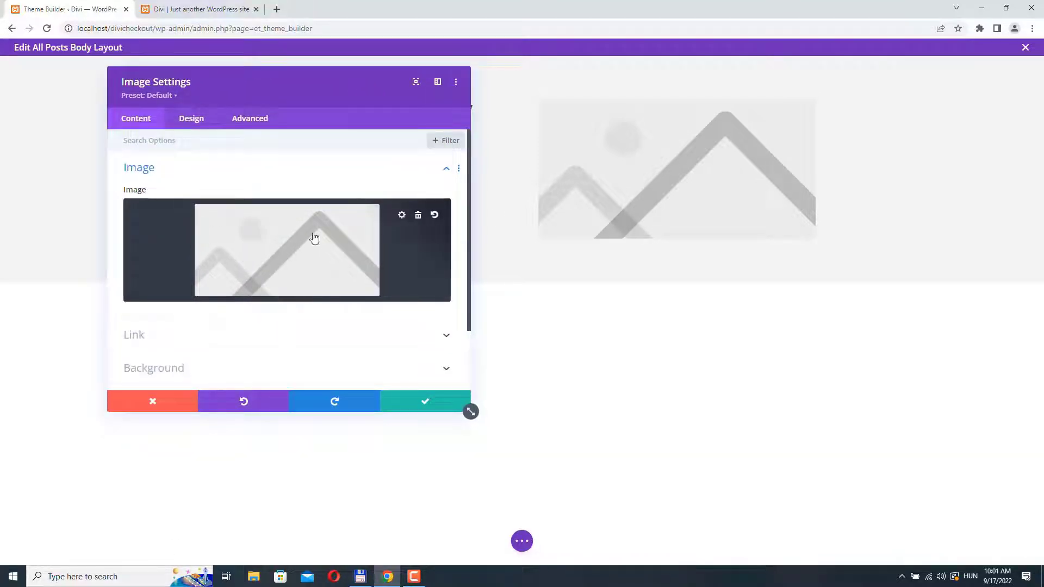
pyautogui.click(418, 217)
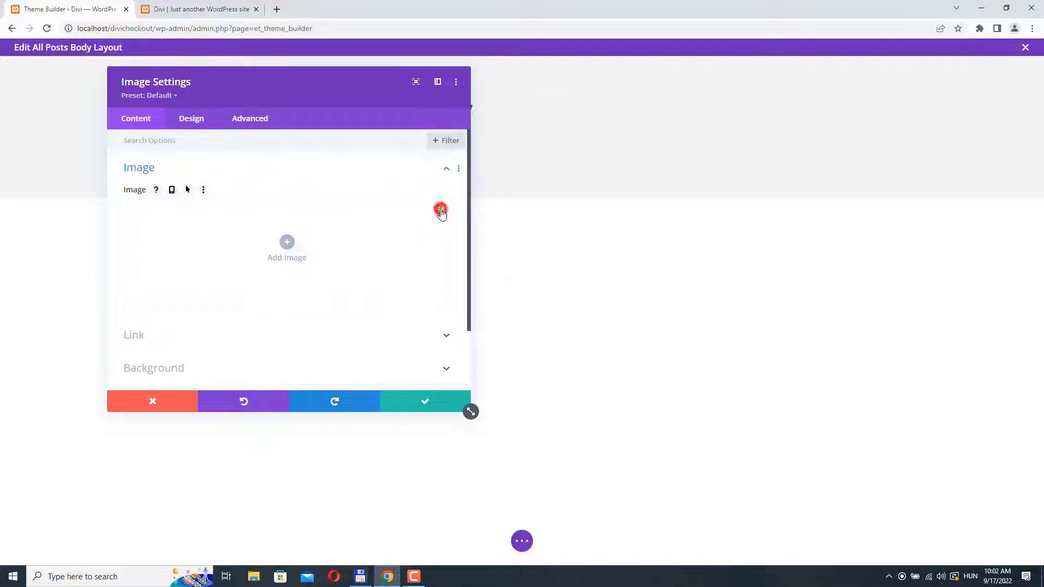
pyautogui.click(440, 211)
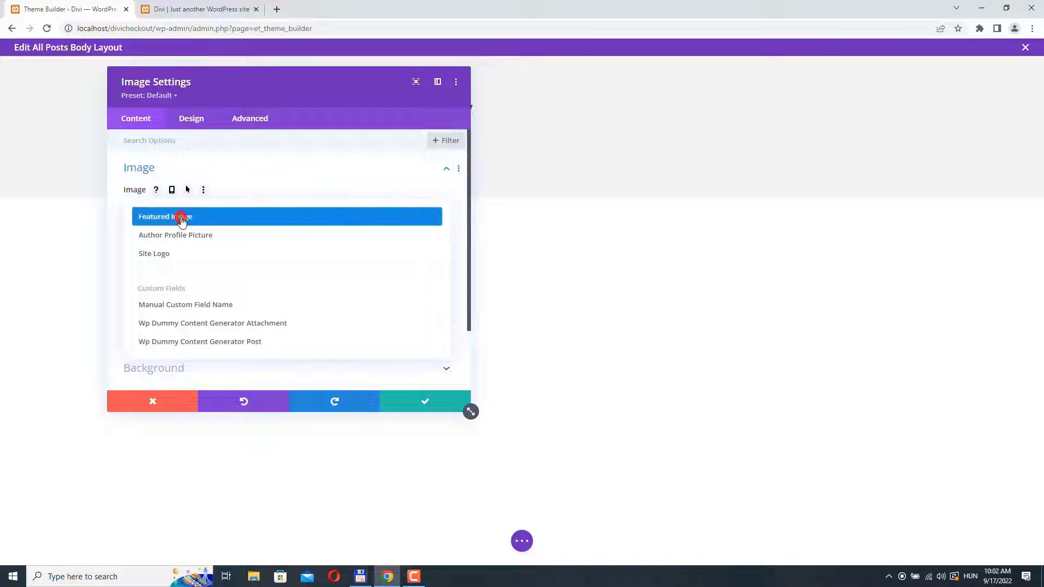
pyautogui.click(182, 217)
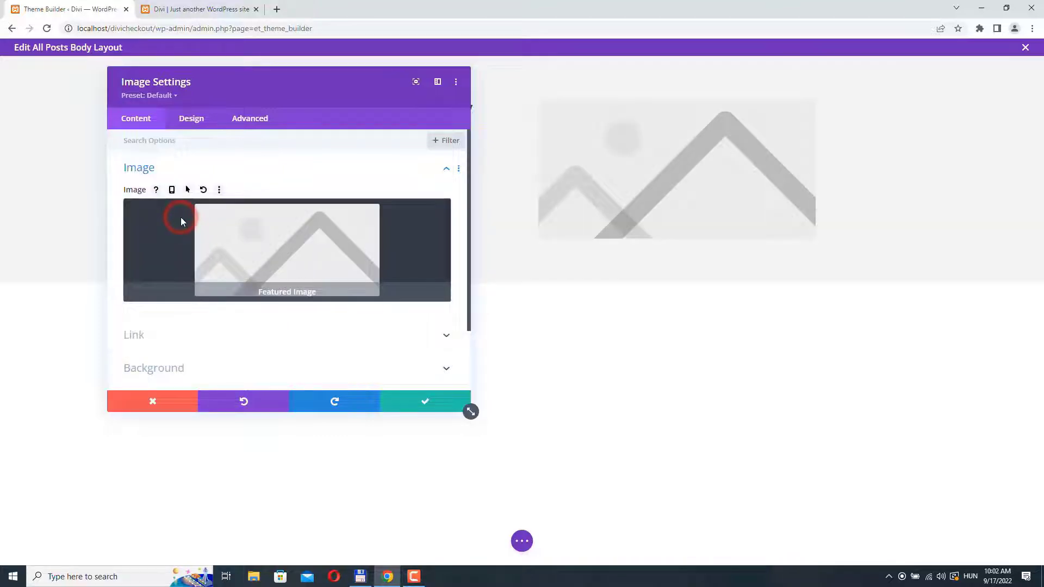
# - Increase the rounding of all four corners in the Image module's border settings
pyautogui.click(191, 125)
pyautogui.scroll(-2, 215, 149)
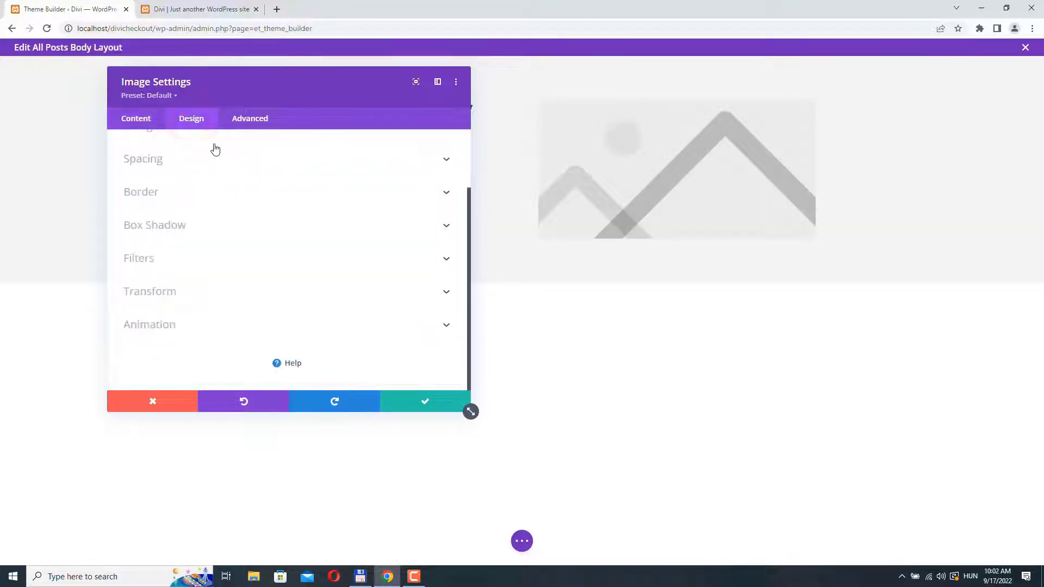
pyautogui.click(179, 187)
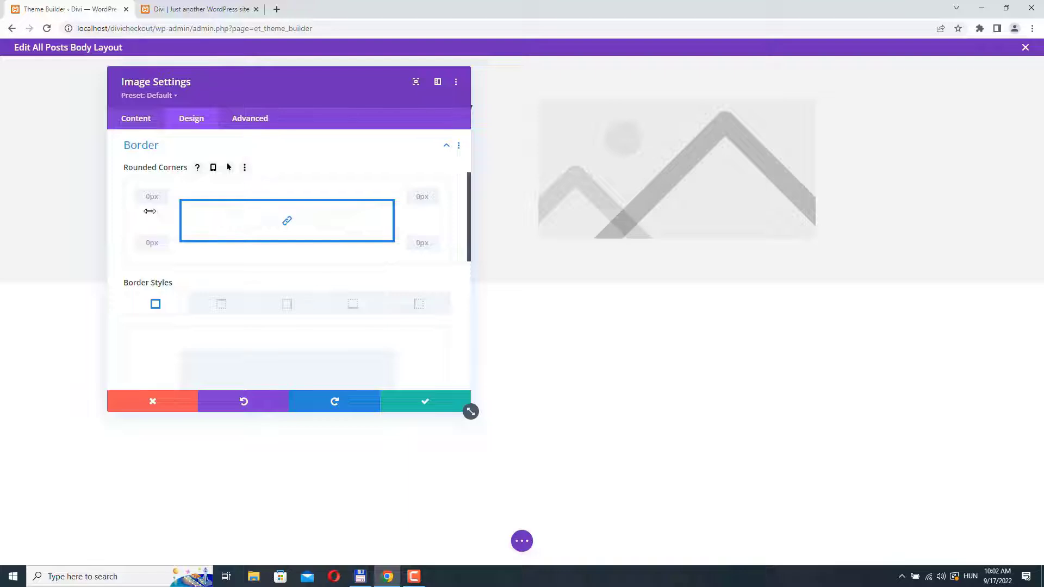
pyautogui.moveTo(152, 212); pyautogui.dragTo(153, 213)
pyautogui.click(164, 190)
pyautogui.click(164, 190)
pyautogui.click(163, 190)
# - Give the Image module a Fade animation and save the module's settings
pyautogui.scroll(-5, 163, 193)
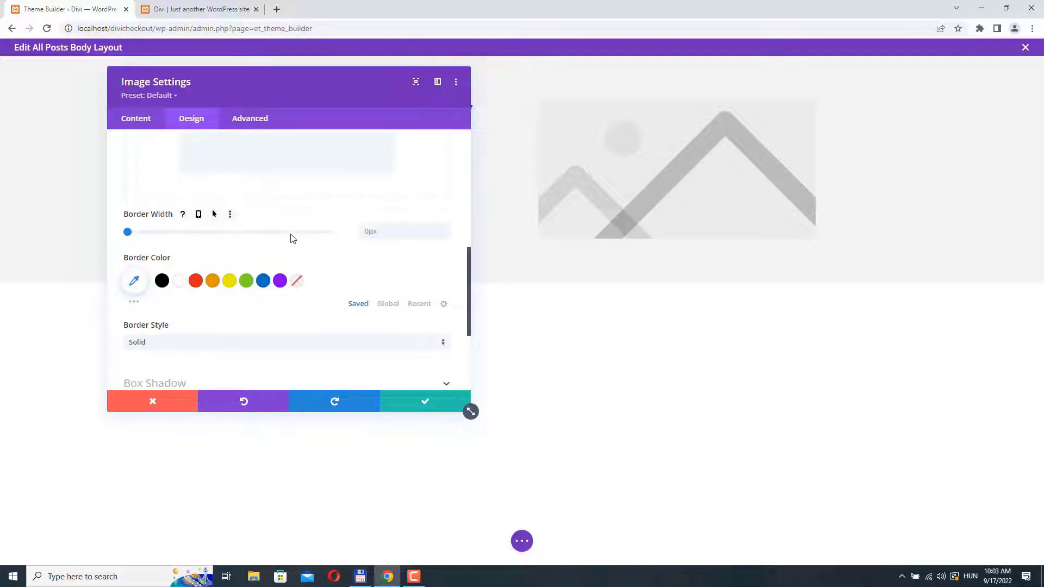
pyautogui.scroll(-2, 292, 238)
pyautogui.scroll(-1, 292, 239)
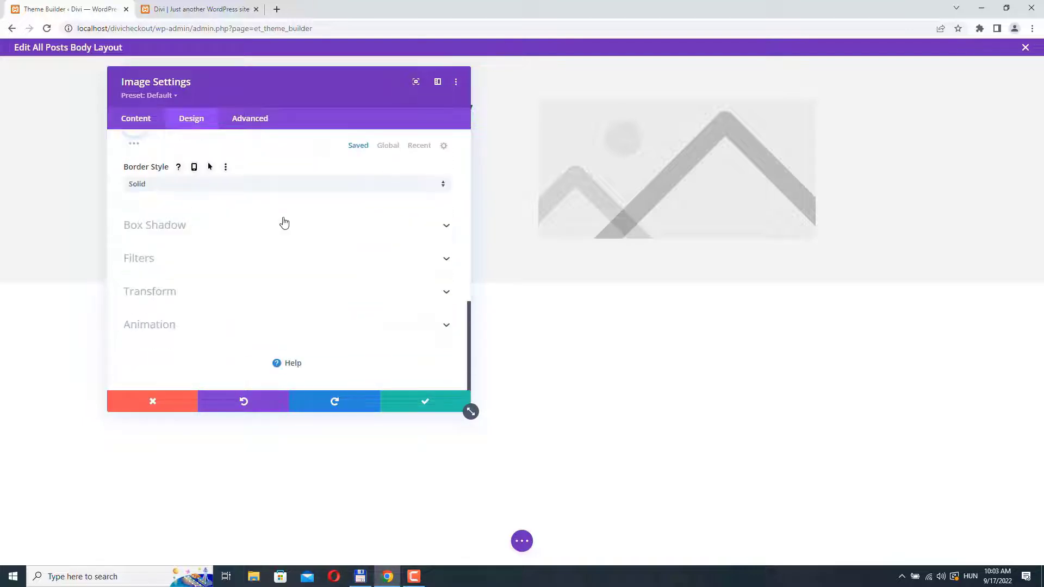
pyautogui.click(221, 328)
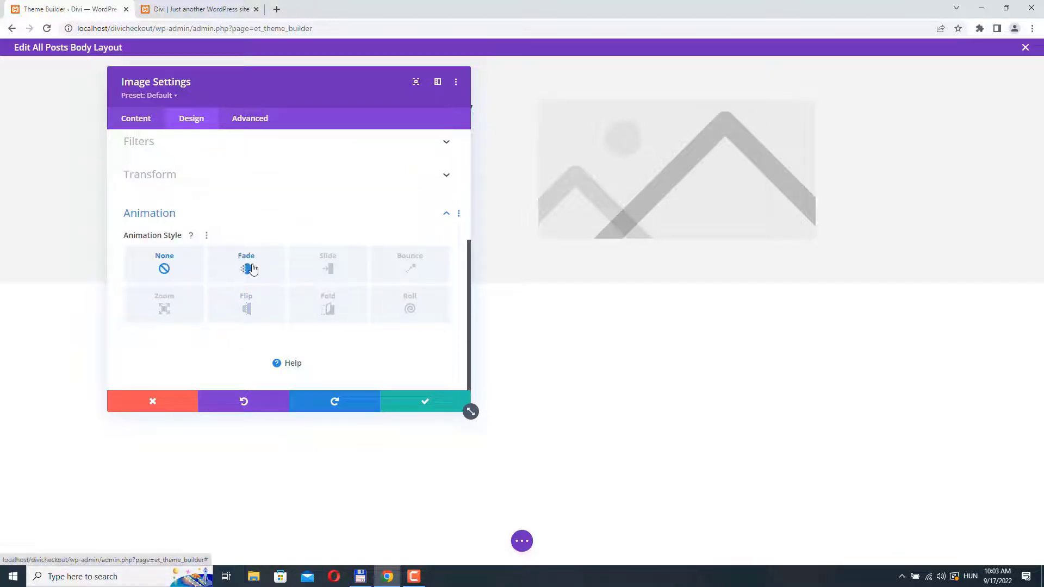
pyautogui.click(249, 267)
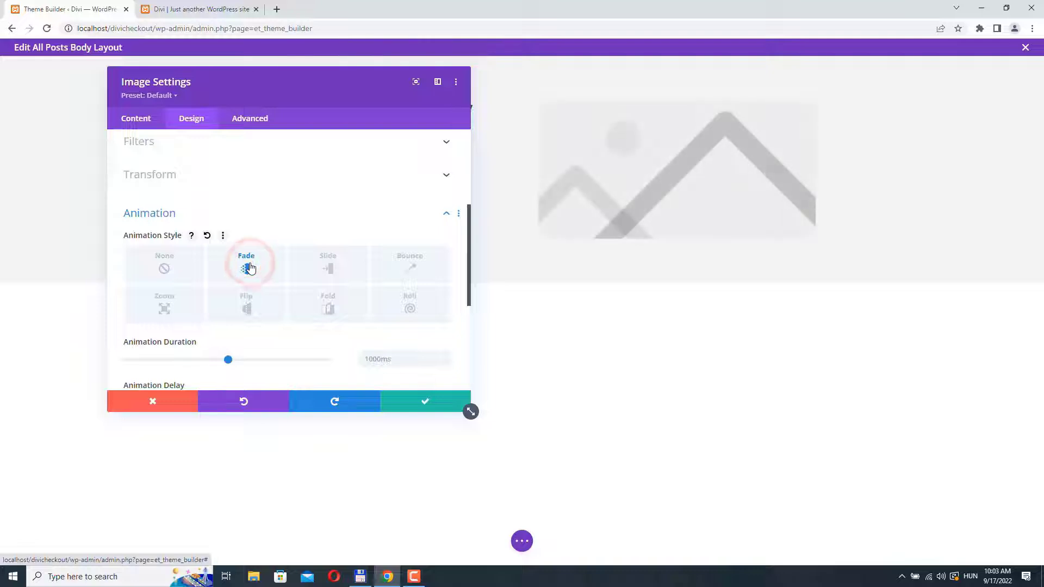
pyautogui.scroll(-3, 251, 267)
pyautogui.scroll(-1, 251, 267)
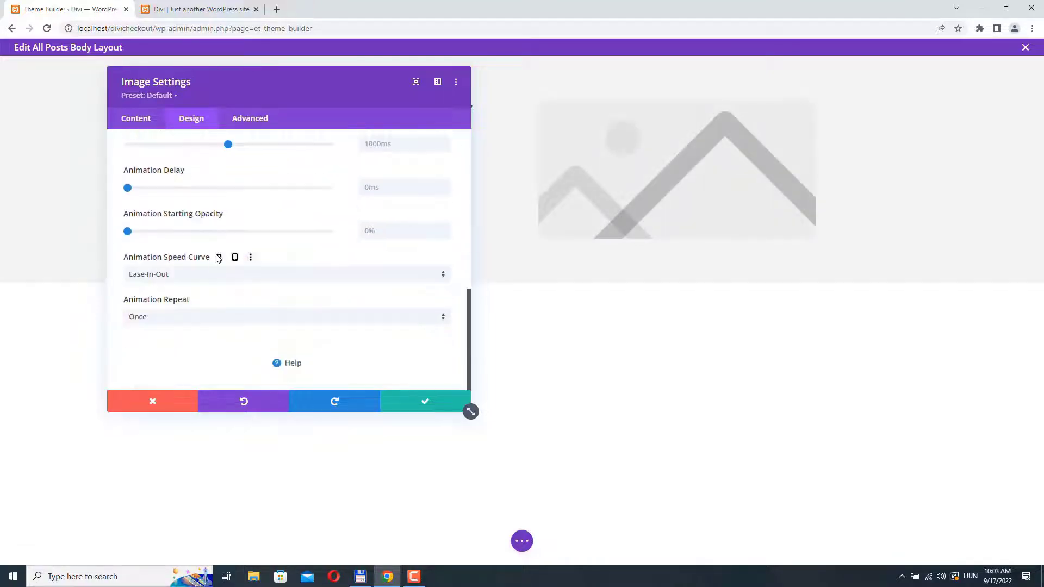
pyautogui.scroll(2, 218, 257)
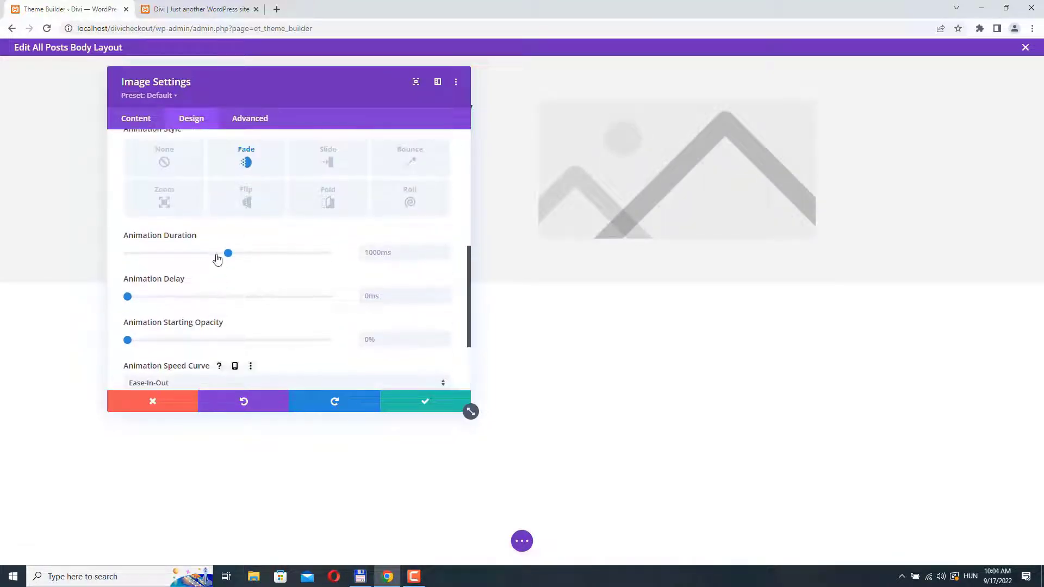
pyautogui.click(435, 408)
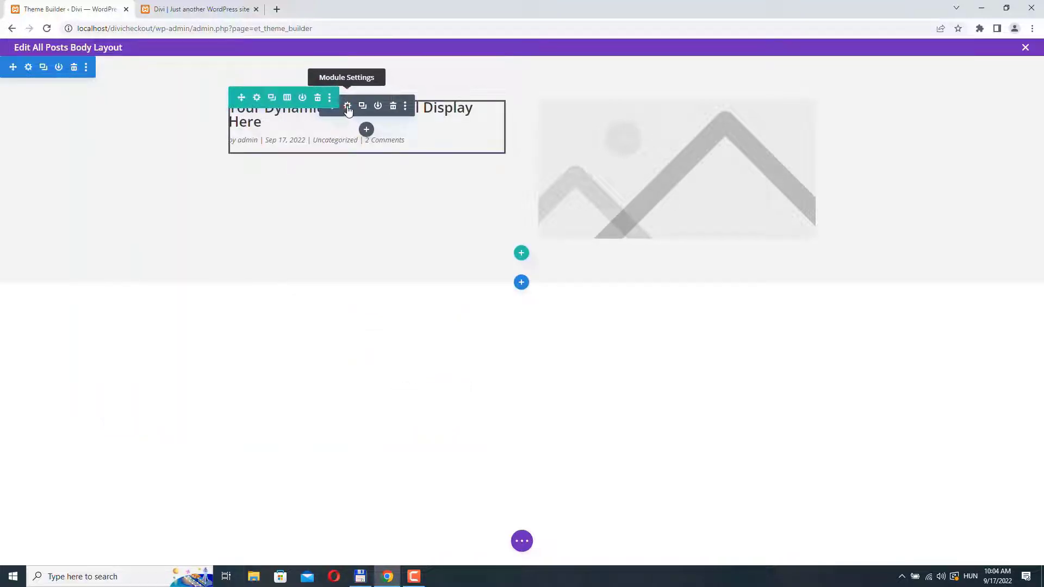
# - Give the Post Title module a Fade animation and save the module's settings
pyautogui.click(348, 107)
pyautogui.click(196, 118)
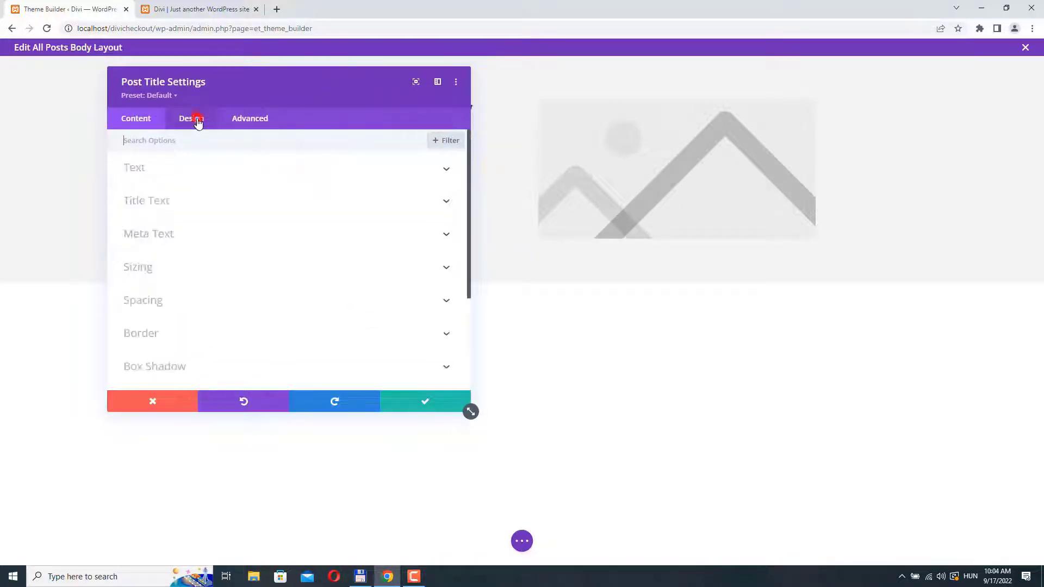
pyautogui.scroll(-3, 240, 192)
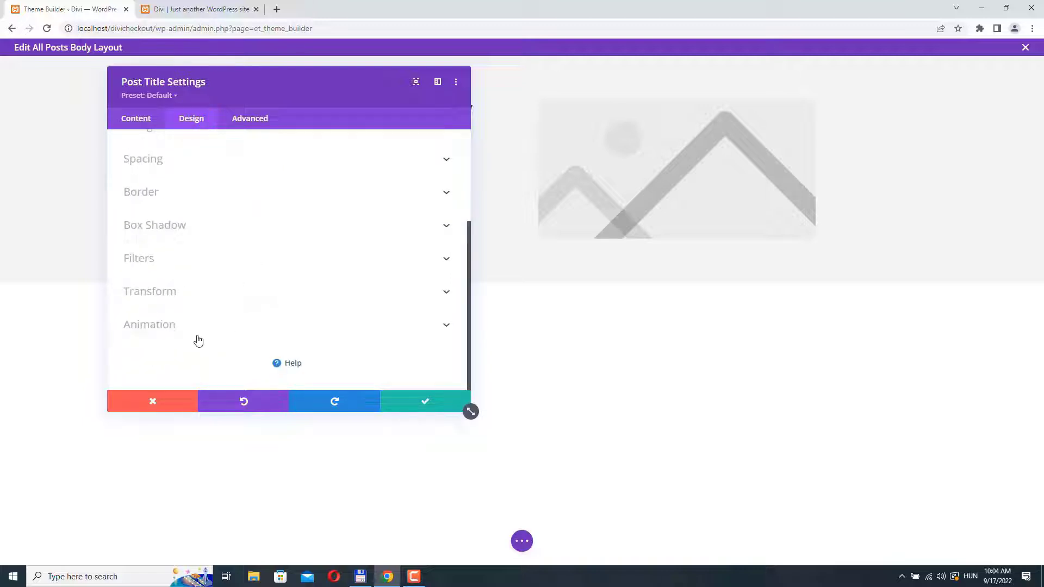
pyautogui.click(194, 324)
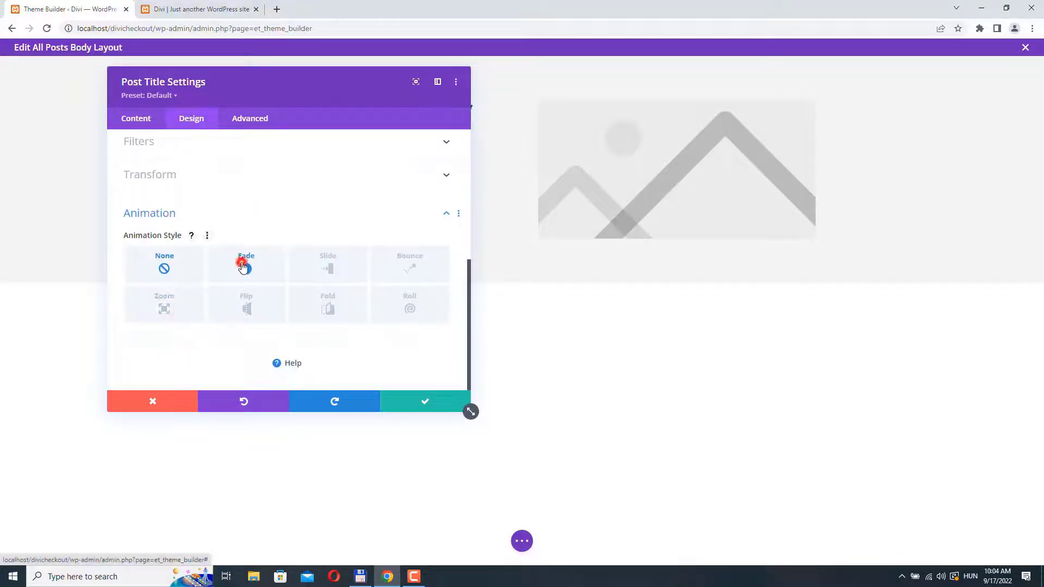
pyautogui.click(243, 267)
pyautogui.scroll(-3, 288, 286)
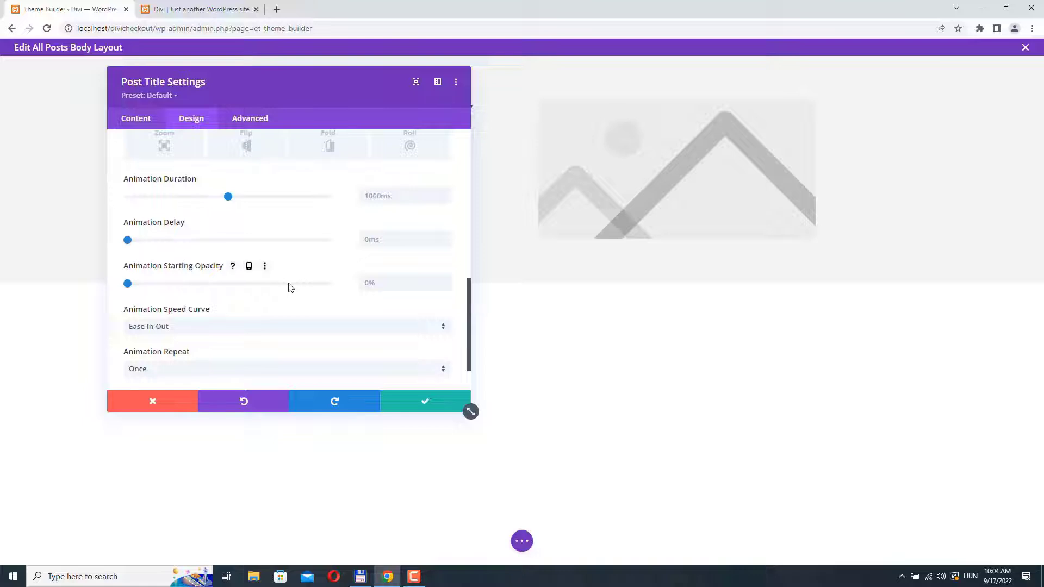
pyautogui.click(414, 409)
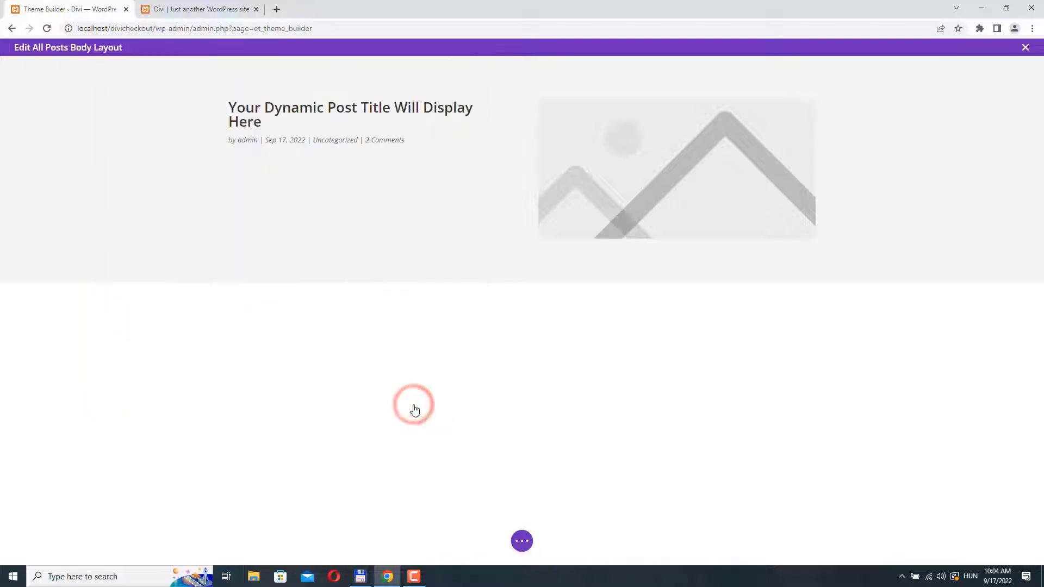
# - Save the All Posts body layout, close its editor and save the Theme Builder changes
pyautogui.click(519, 546)
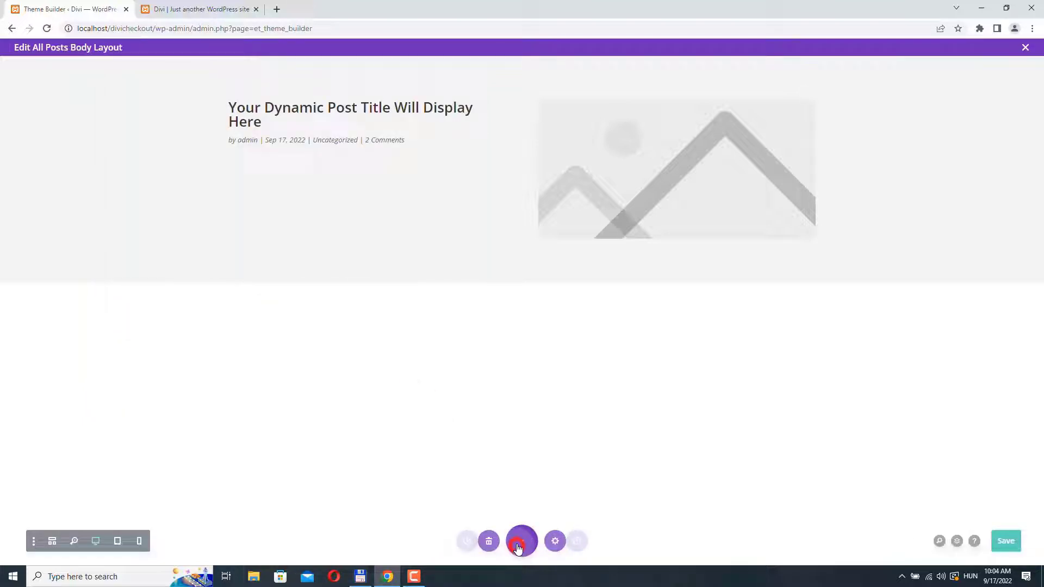
pyautogui.click(1012, 541)
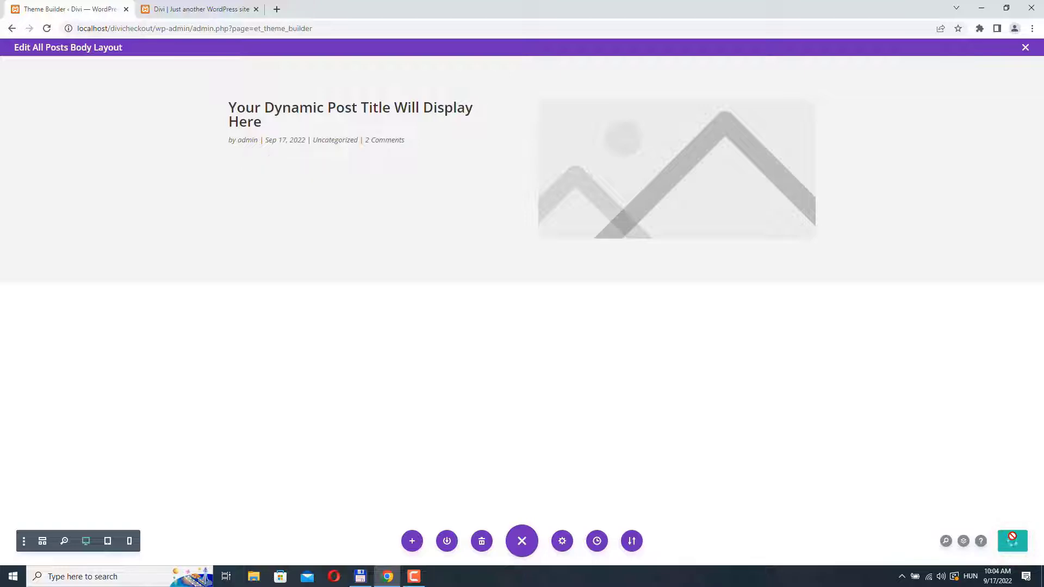
pyautogui.click(1025, 49)
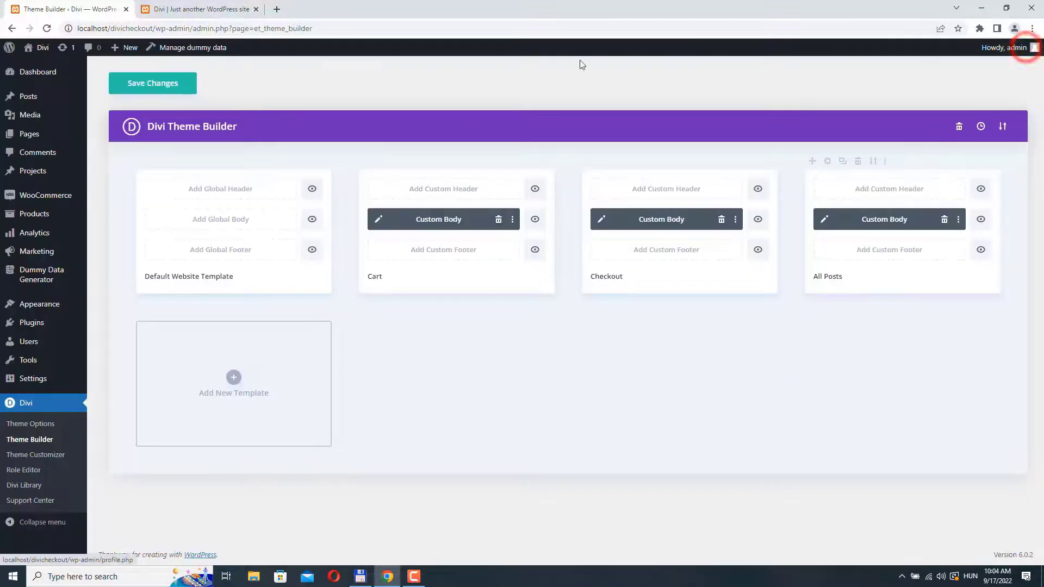
pyautogui.click(152, 90)
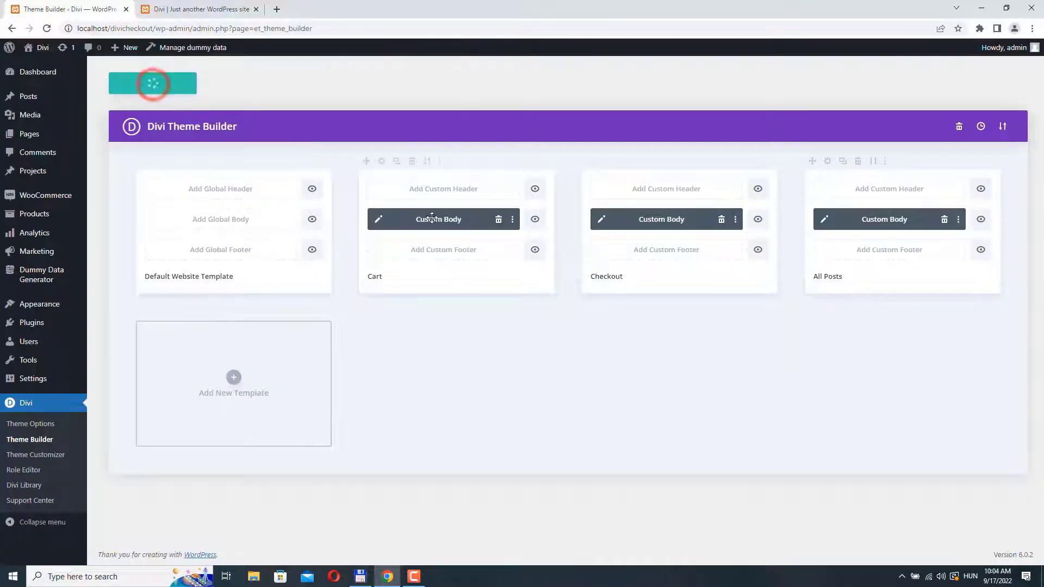
# - Open the test post on the live site to examine how the new template displays it
pyautogui.click(177, 13)
pyautogui.click(261, 242)
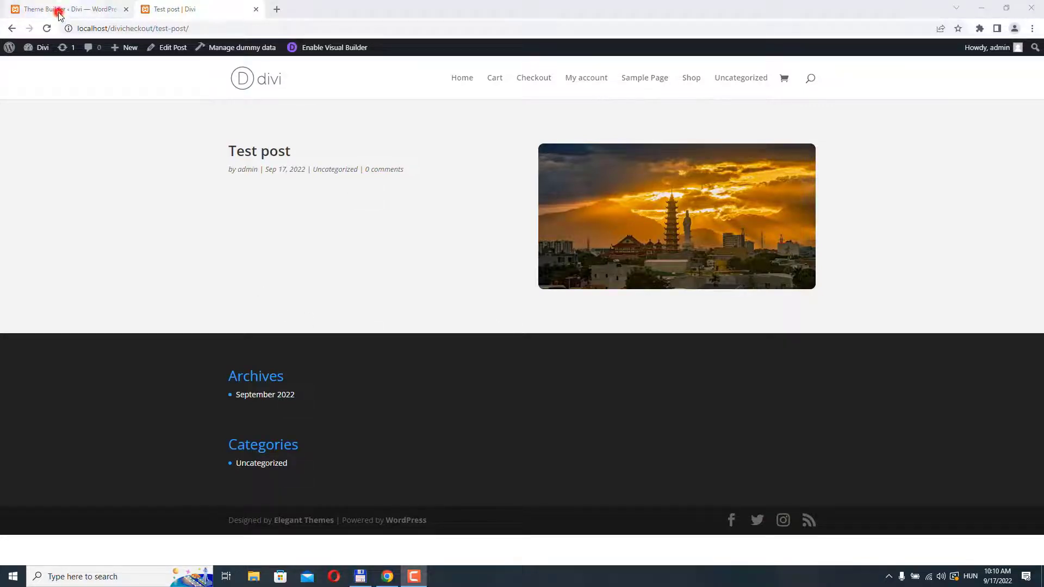
# - Reopen the All Posts custom body and insert a regular section with a one-third, two-thirds row below the header section
pyautogui.click(59, 10)
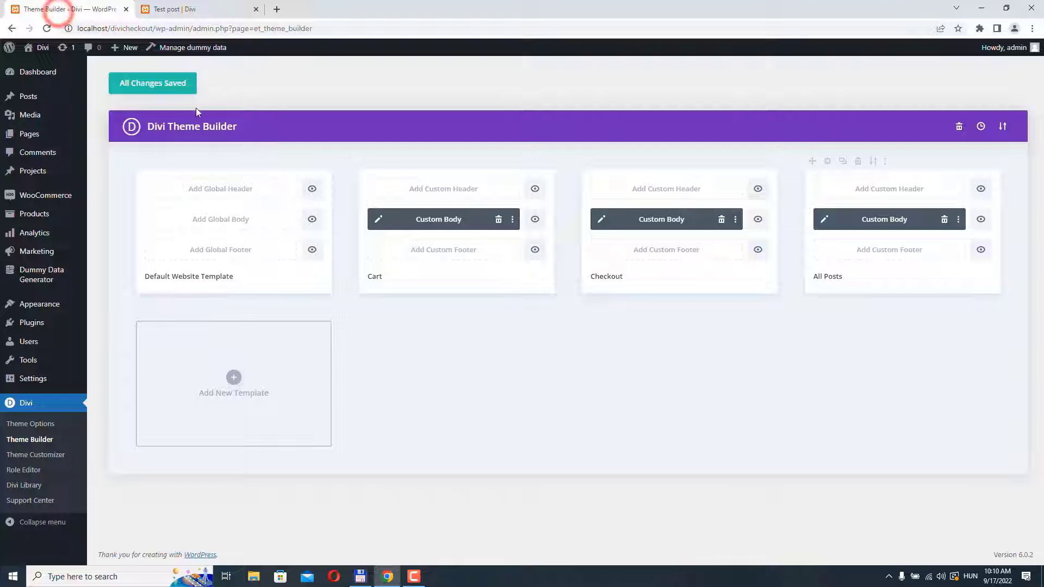
pyautogui.click(824, 219)
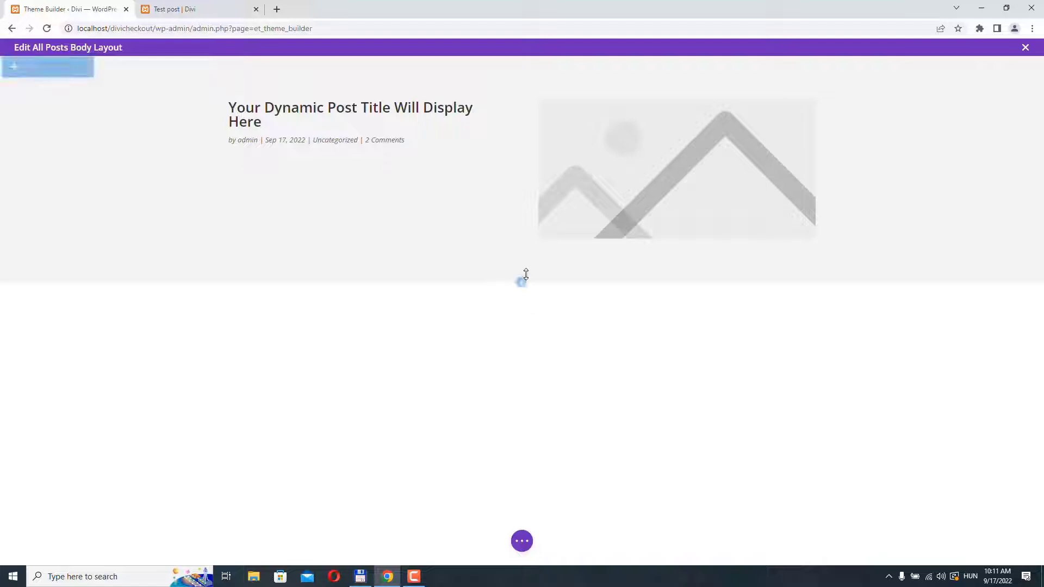
pyautogui.click(522, 282)
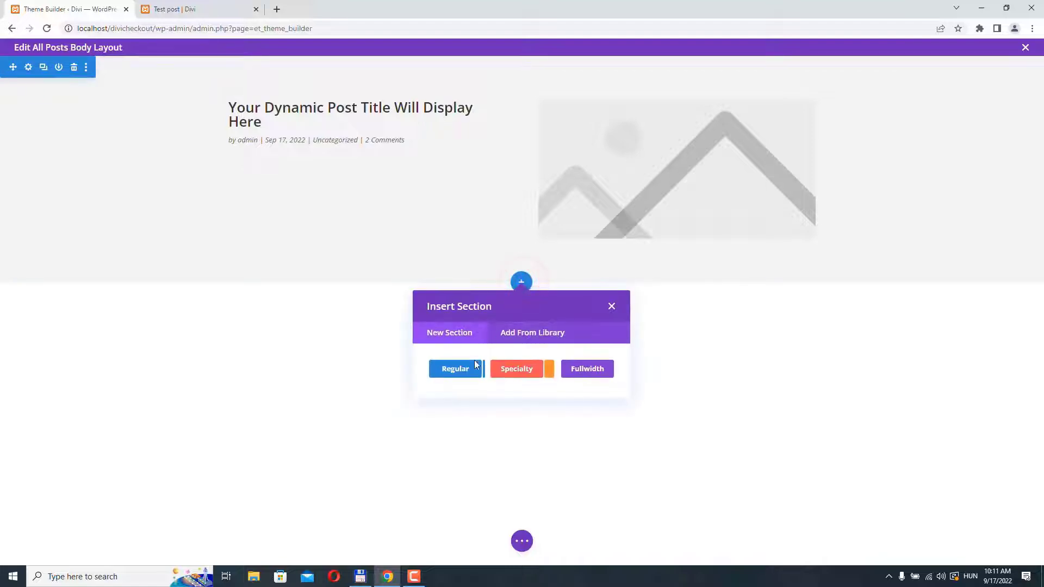
pyautogui.click(455, 369)
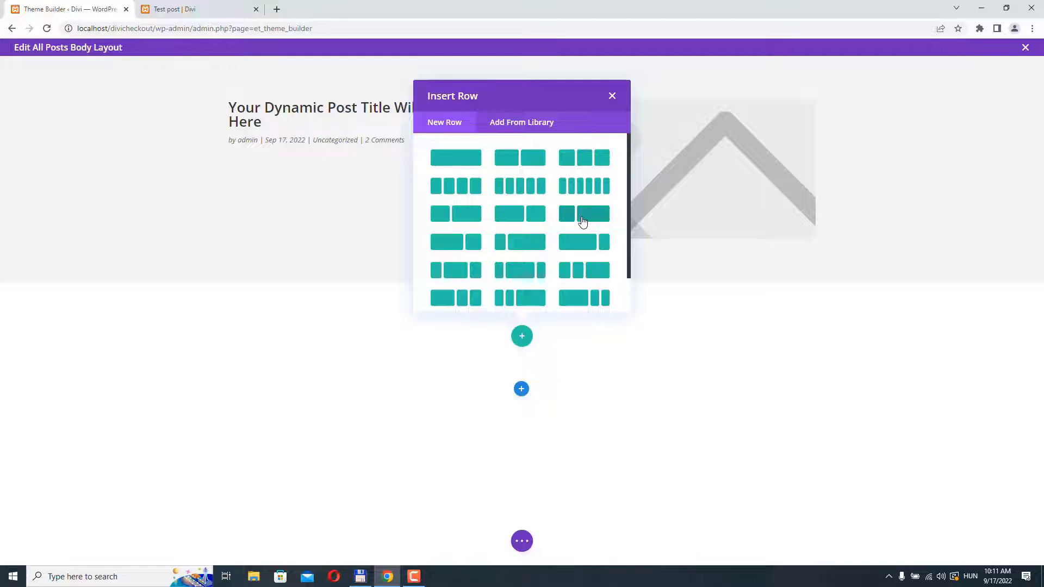
pyautogui.click(582, 222)
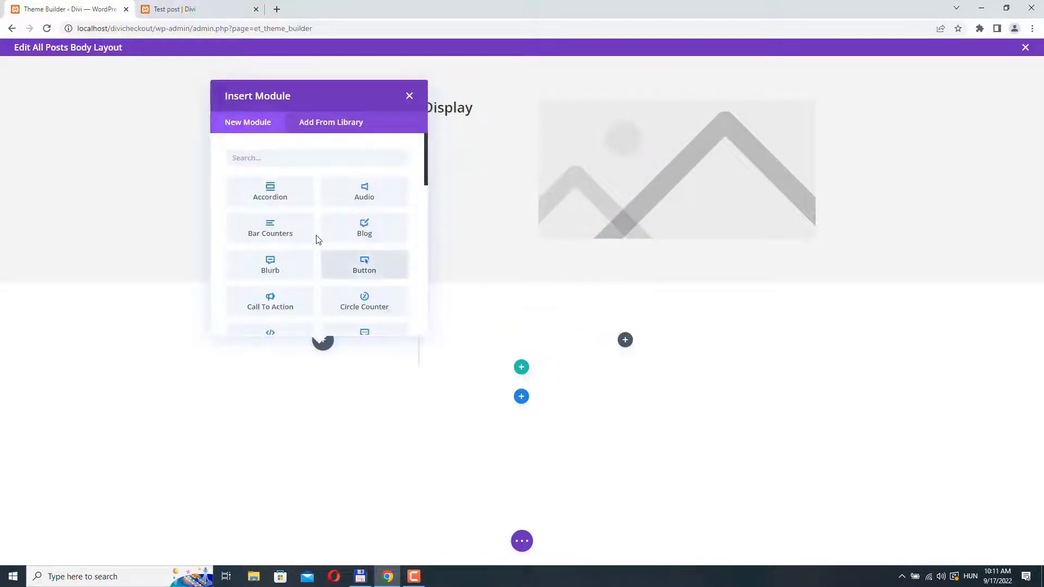
# - Add a Sidebar module to the new row's narrow column, using the Sidebar widget area
pyautogui.scroll(-7, 317, 237)
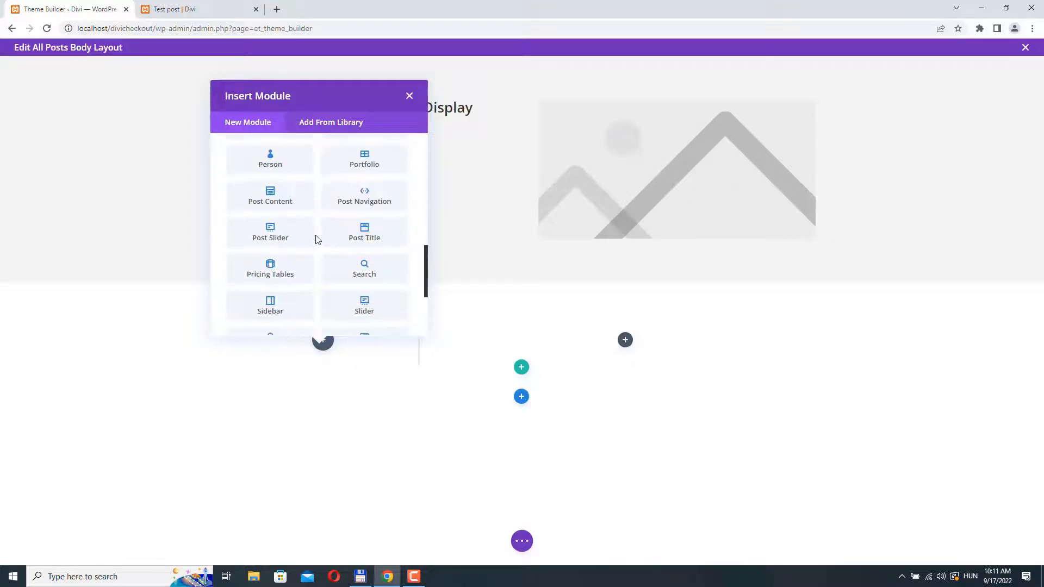
pyautogui.scroll(-1, 315, 240)
pyautogui.click(272, 267)
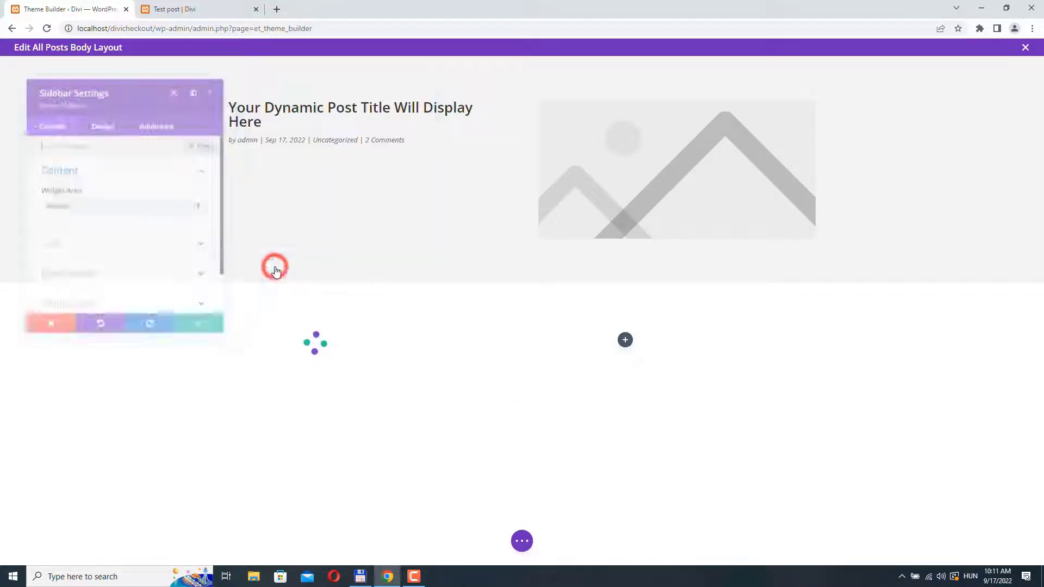
pyautogui.click(137, 211)
pyautogui.click(73, 214)
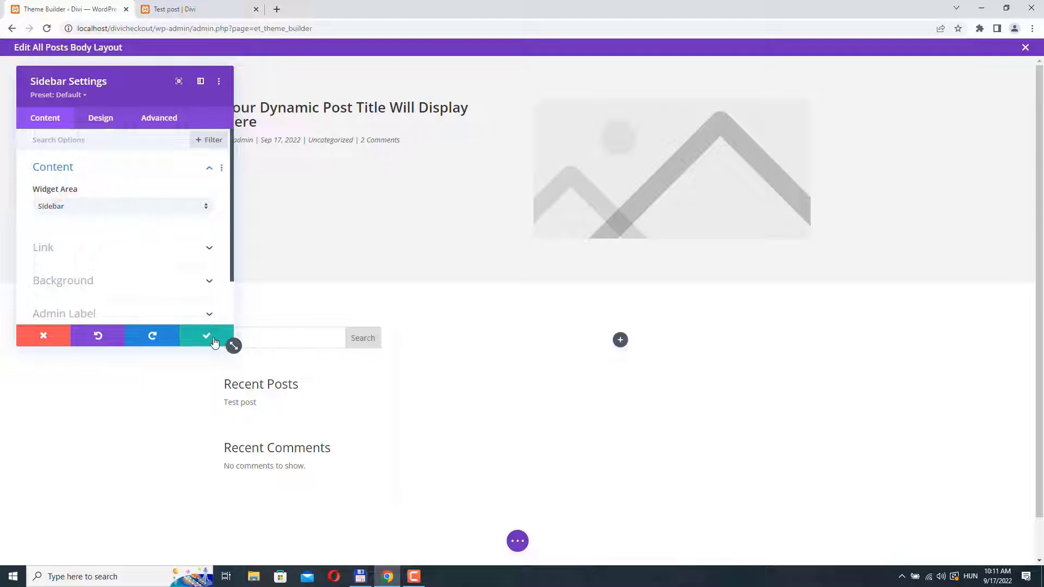
# - Open the Sidebar module's title text design settings and move the dialog clear of the sidebar preview
pyautogui.click(239, 384)
pyautogui.scroll(2, 147, 171)
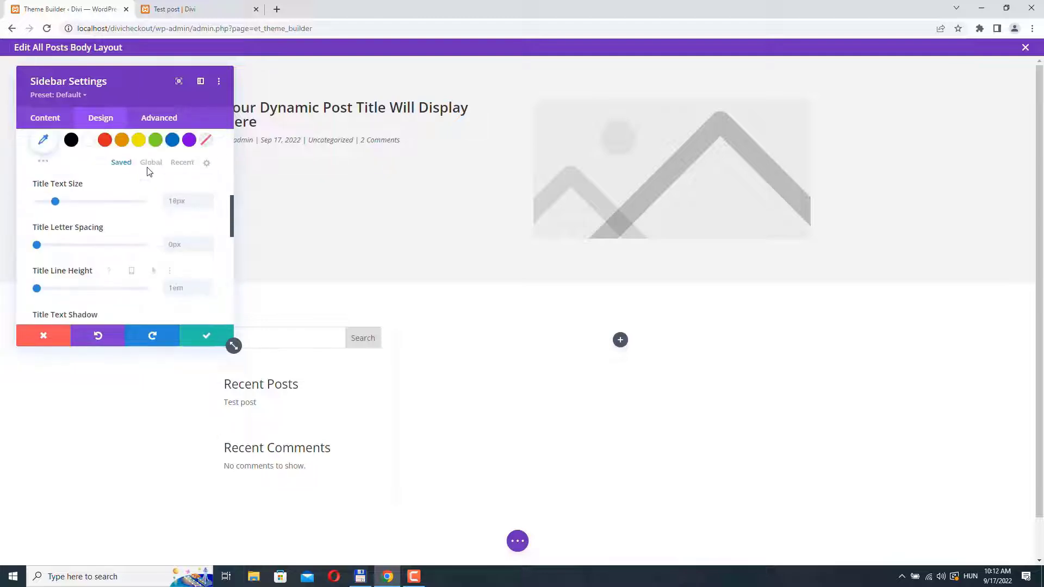
pyautogui.scroll(-2, 144, 172)
pyautogui.moveTo(122, 81); pyautogui.dragTo(343, 119)
pyautogui.moveTo(424, 119); pyautogui.dragTo(557, 78)
pyautogui.scroll(4, 507, 196)
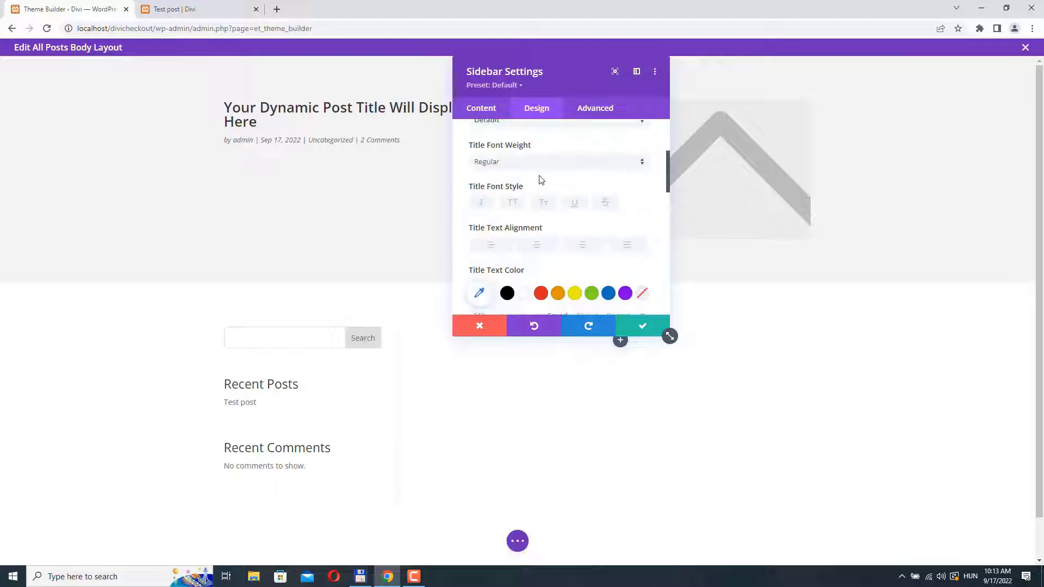
# - Style the sidebar's widget titles as Semi Bold uppercase text at 16px
pyautogui.click(503, 162)
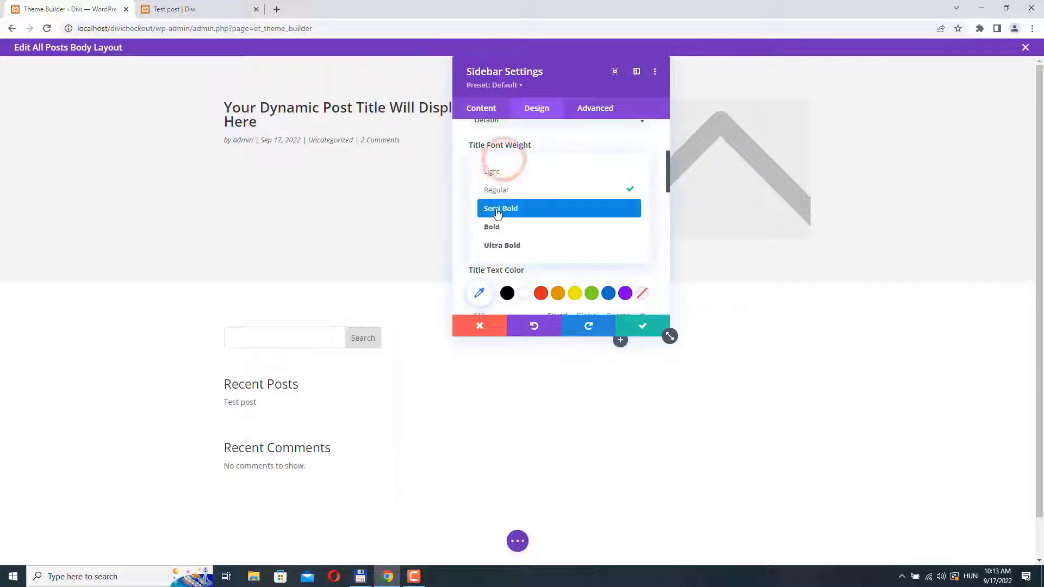
pyautogui.click(496, 209)
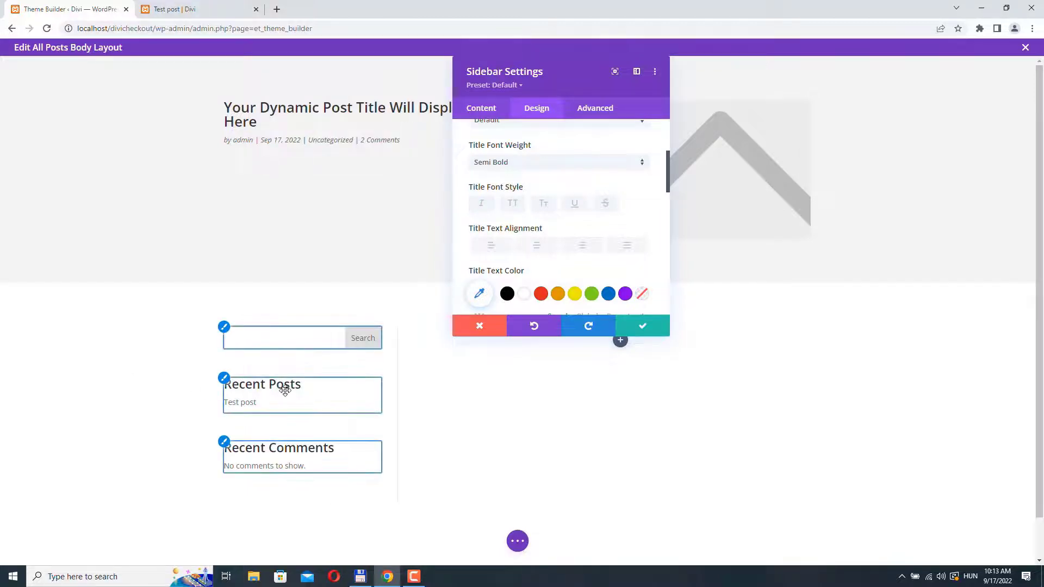
pyautogui.scroll(-3, 496, 206)
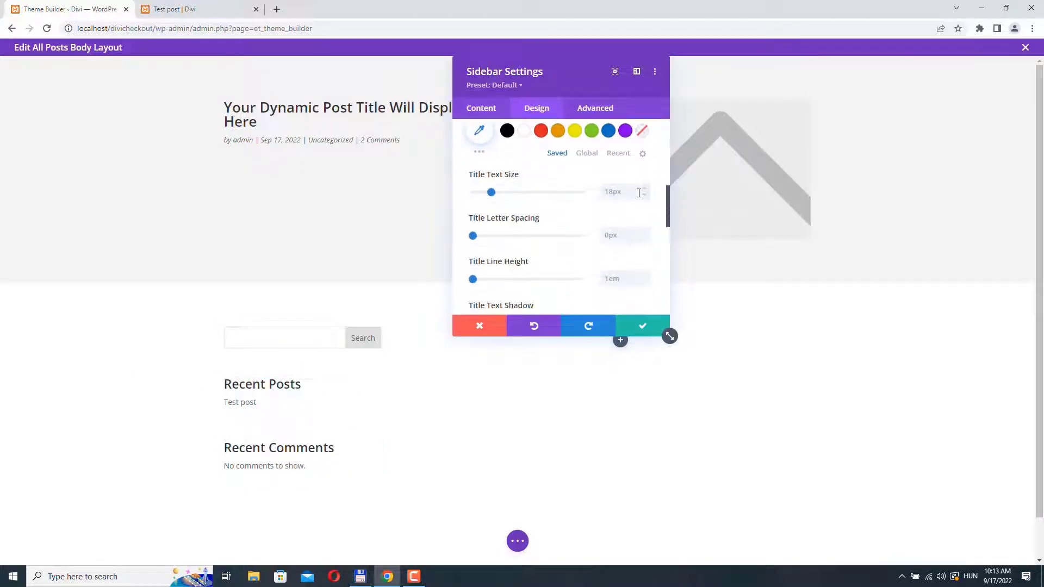
pyautogui.click(645, 196)
pyautogui.scroll(2, 546, 201)
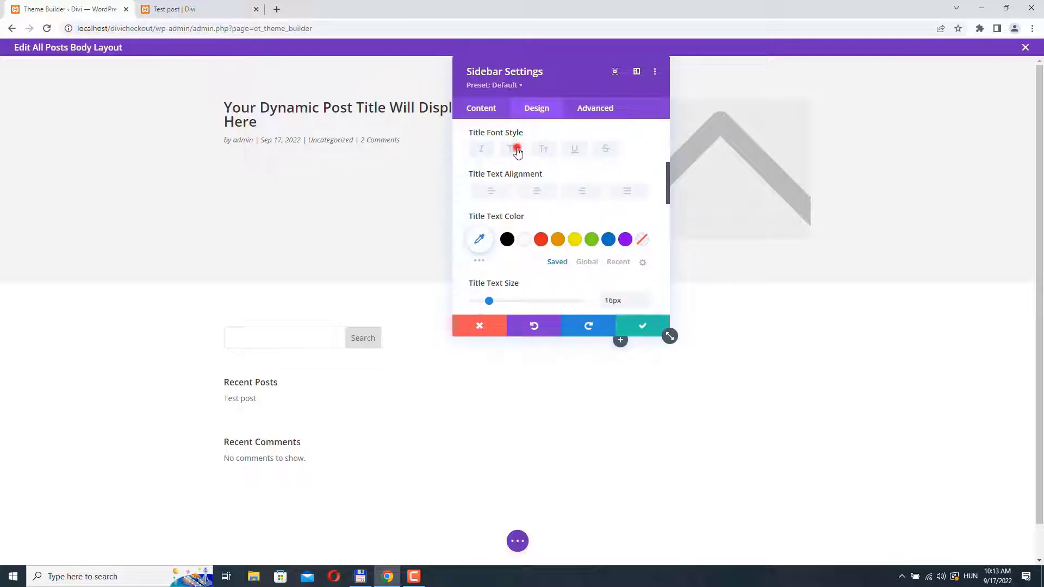
pyautogui.click(517, 150)
# - Set the sidebar's title font weight to Bold and reduce the title text size slightly
pyautogui.scroll(2, 490, 203)
pyautogui.click(489, 217)
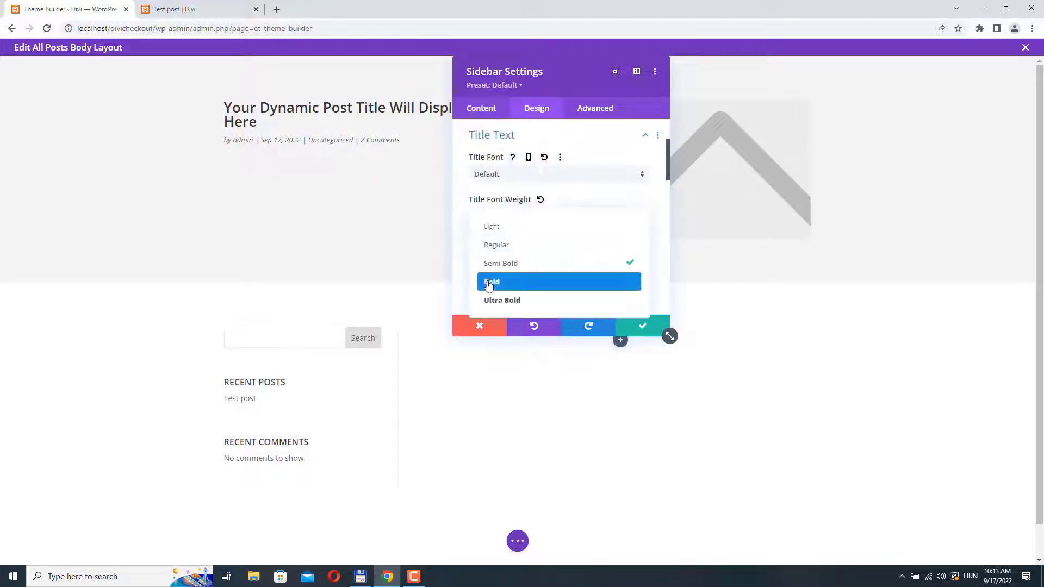
pyautogui.click(489, 283)
pyautogui.scroll(-3, 598, 261)
pyautogui.click(644, 250)
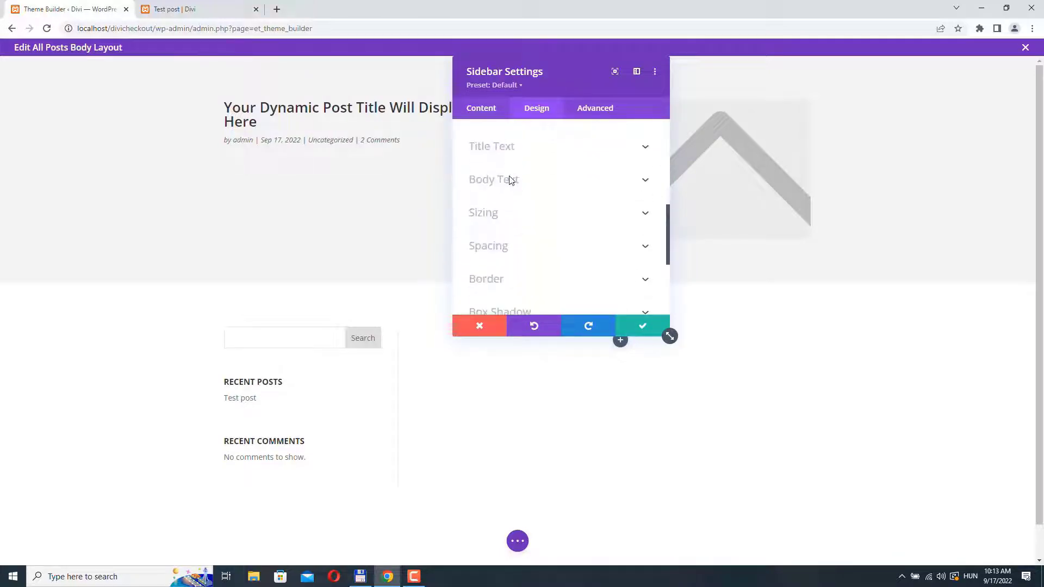
# - Set the Sidebar module's body text size to 13px
pyautogui.click(510, 187)
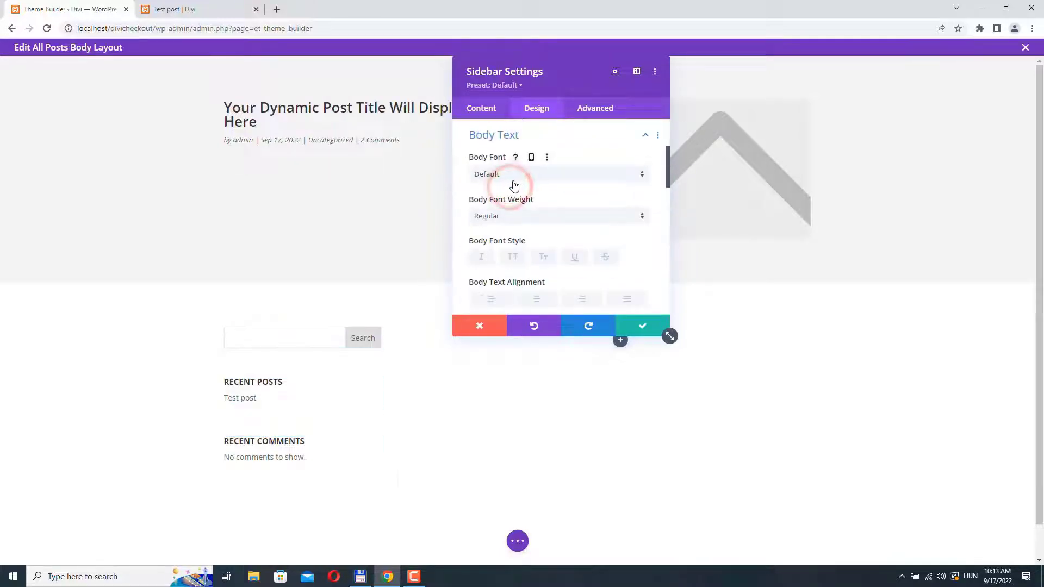
pyautogui.scroll(-4, 512, 186)
pyautogui.scroll(-2, 554, 191)
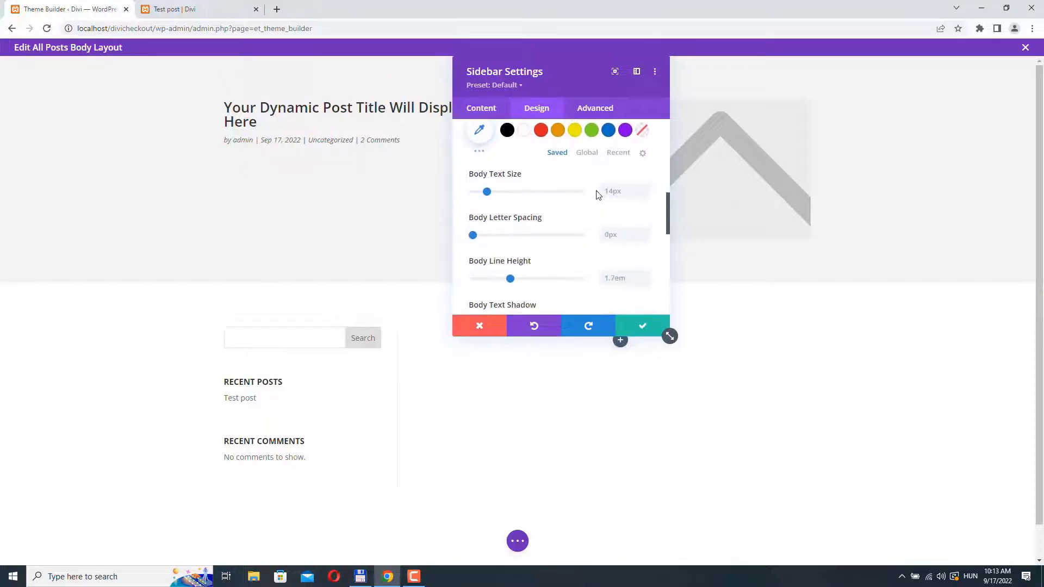
pyautogui.click(644, 197)
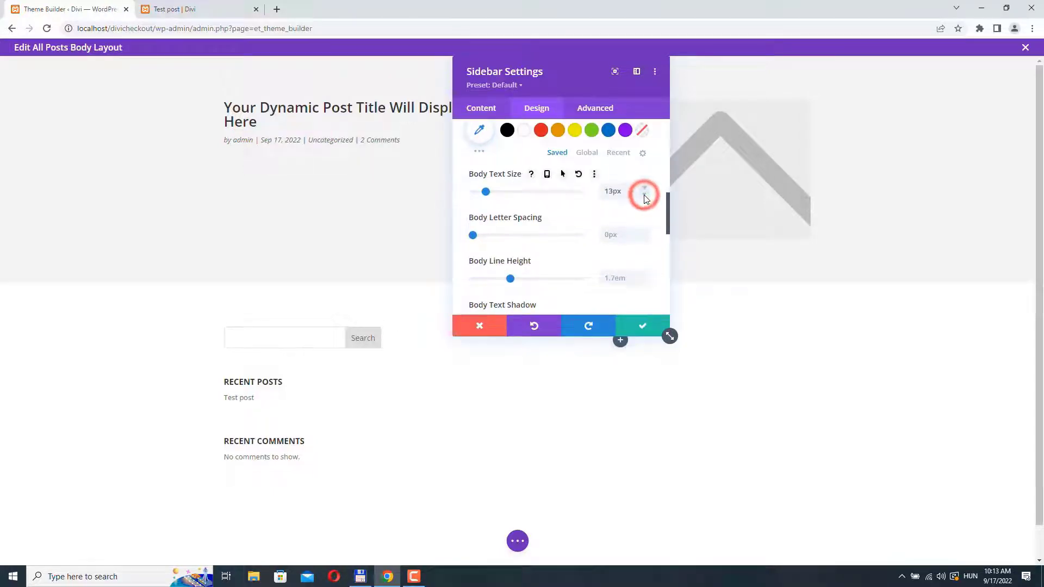
# - Give the Sidebar module a Fade animation with the default timing and save its settings
pyautogui.scroll(-5, 544, 247)
pyautogui.click(543, 249)
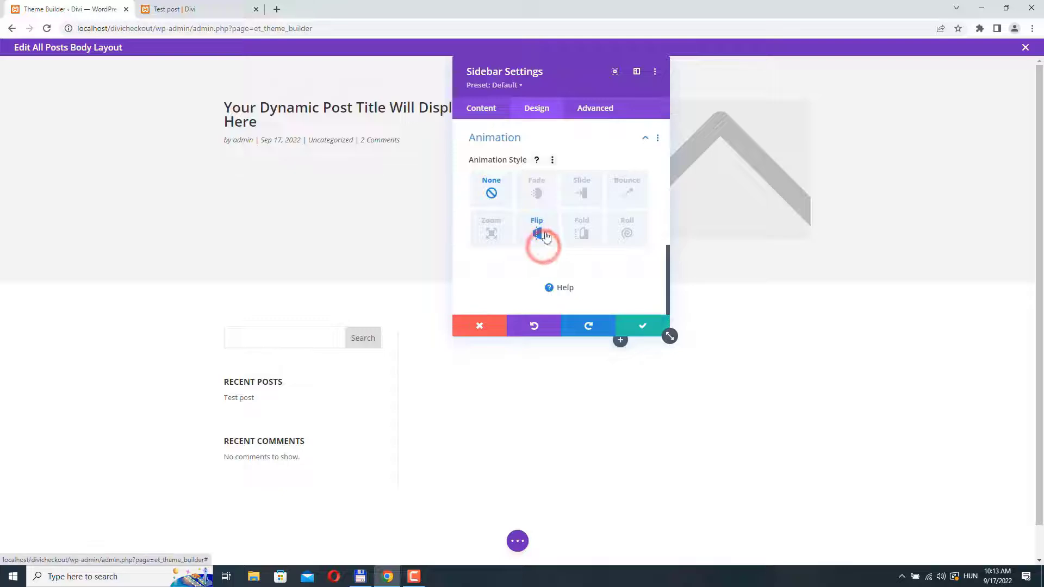
pyautogui.click(534, 189)
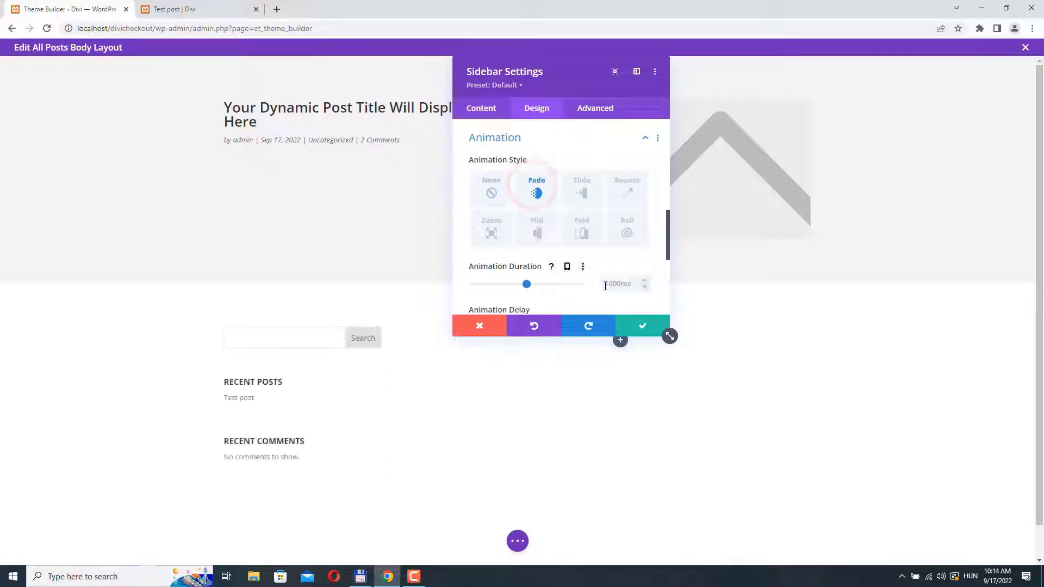
pyautogui.scroll(-2, 608, 265)
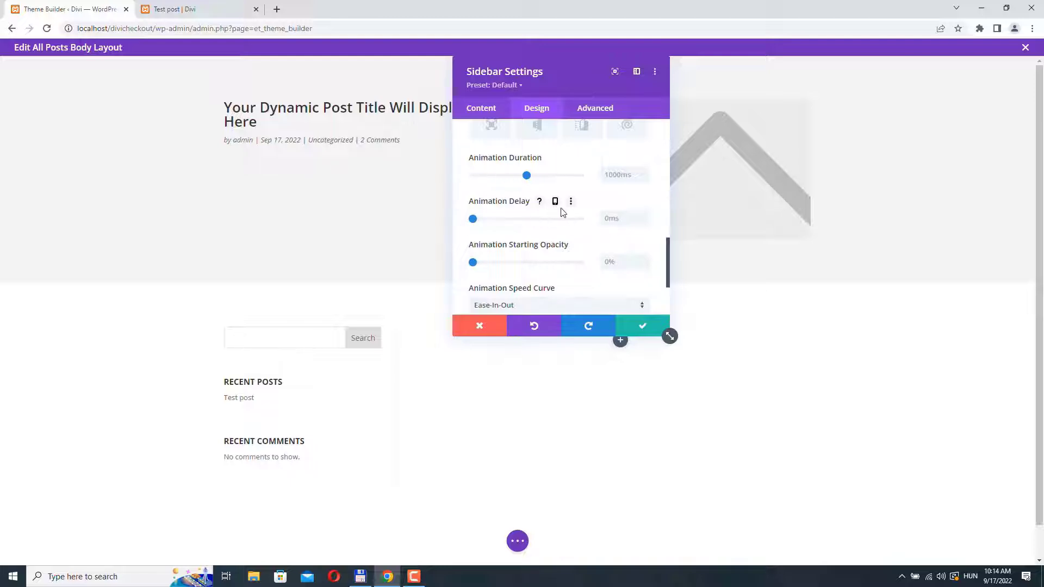
pyautogui.click(642, 326)
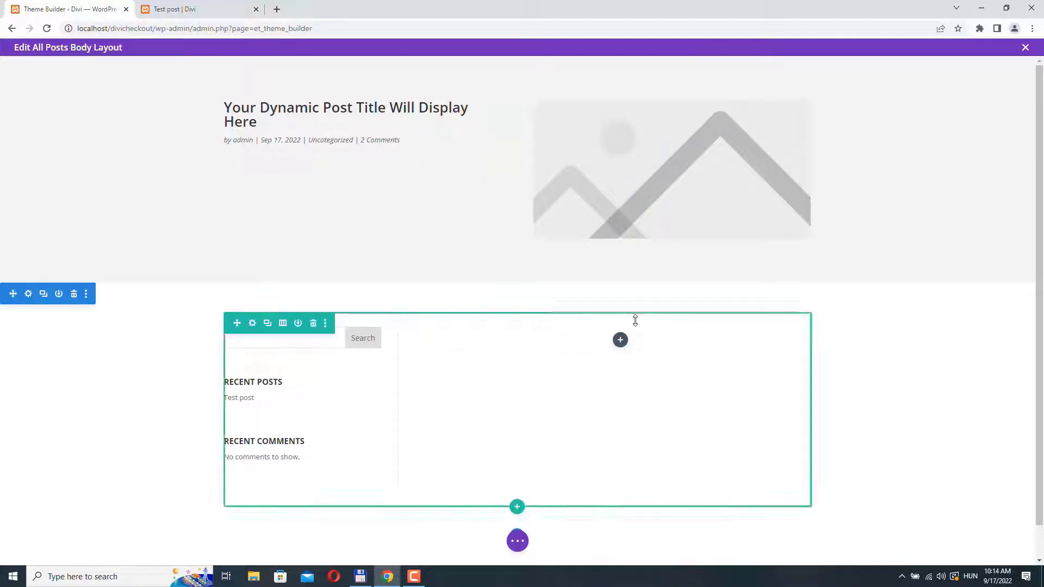
# - Add a Post Content module to the empty wide column beside the sidebar
pyautogui.scroll(-1, 311, 252)
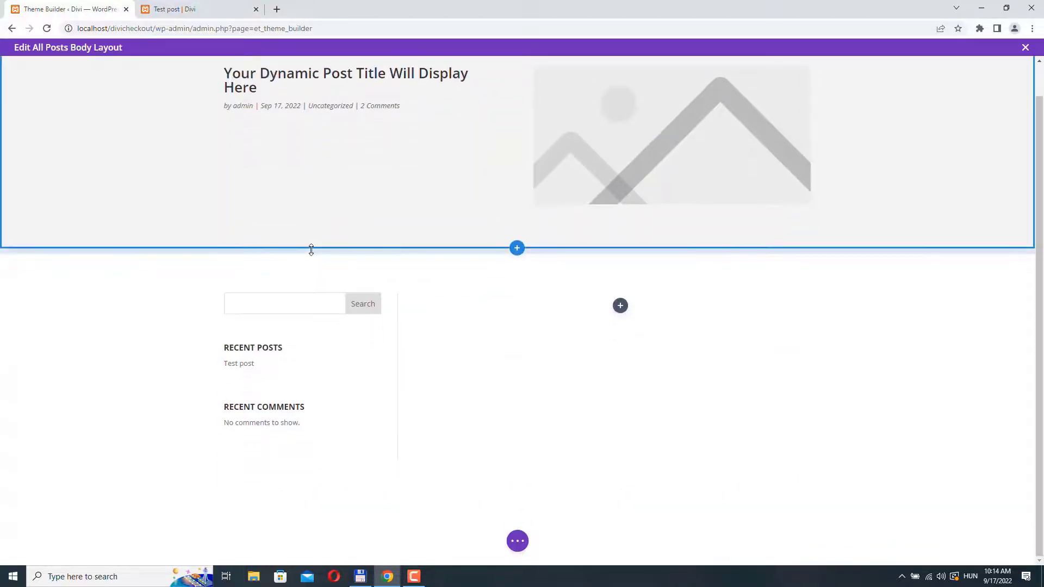
pyautogui.click(517, 541)
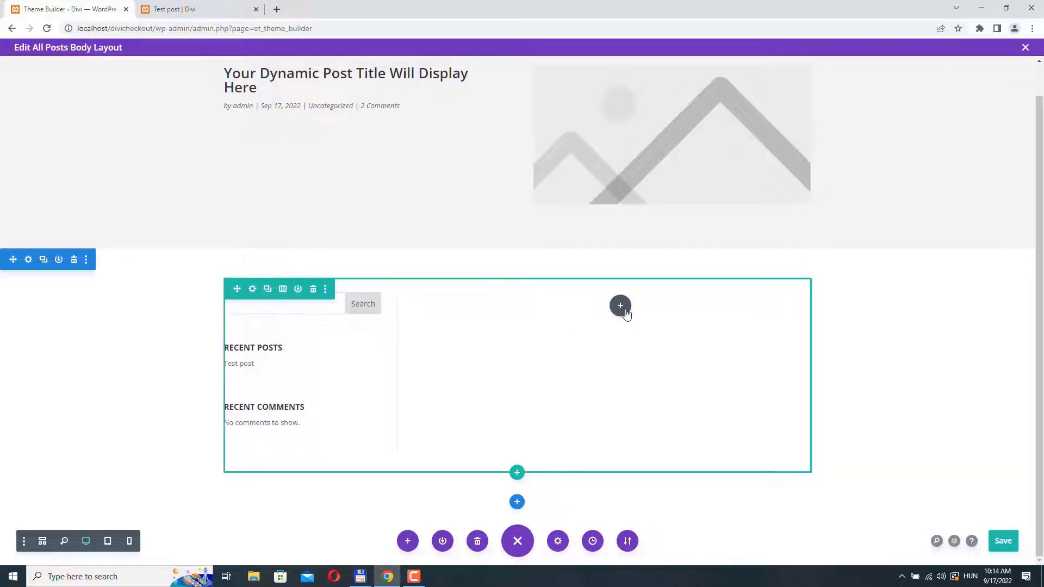
pyautogui.click(621, 307)
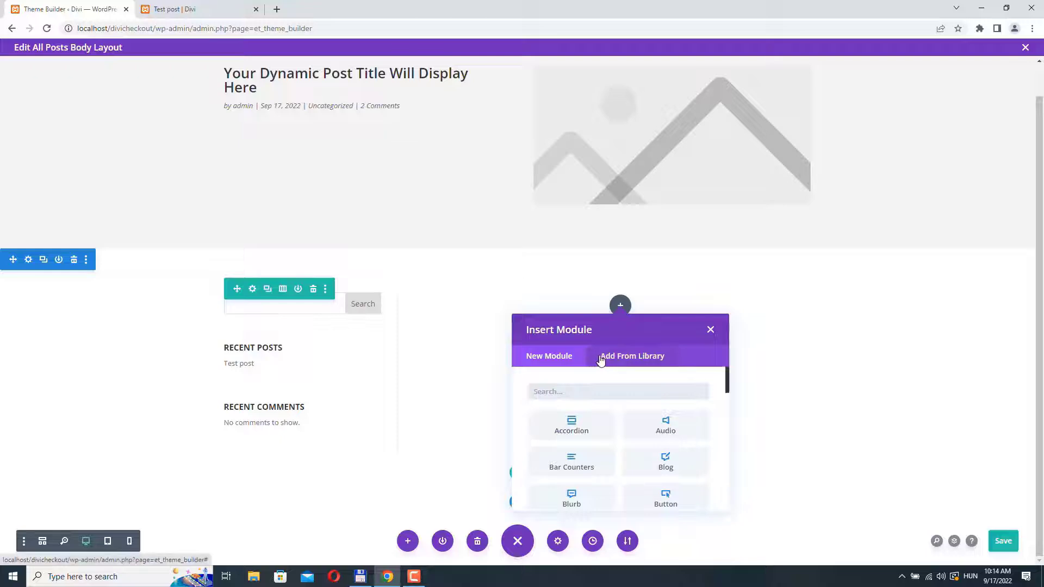
pyautogui.scroll(-6, 634, 422)
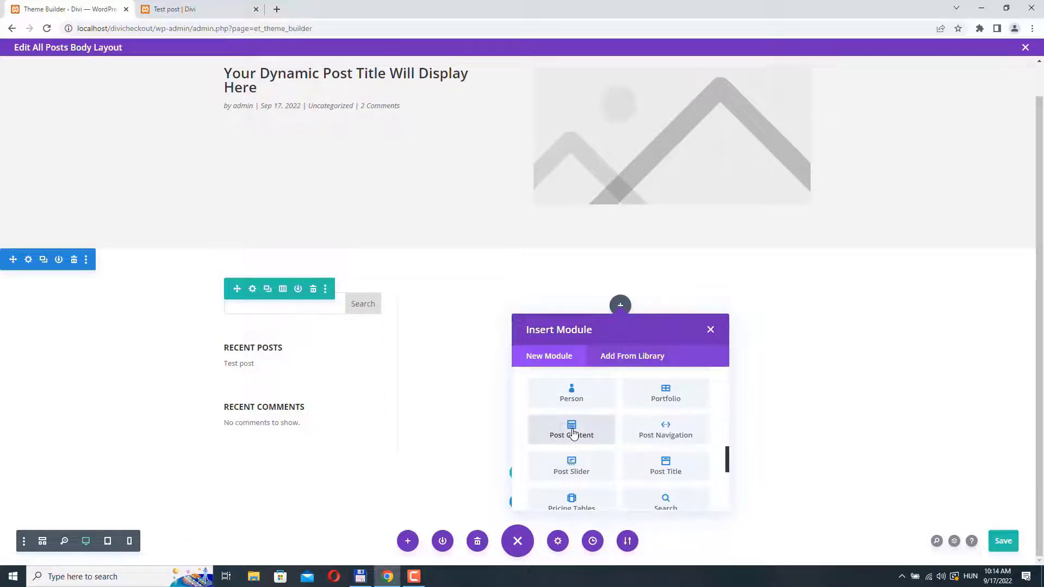
pyautogui.click(572, 430)
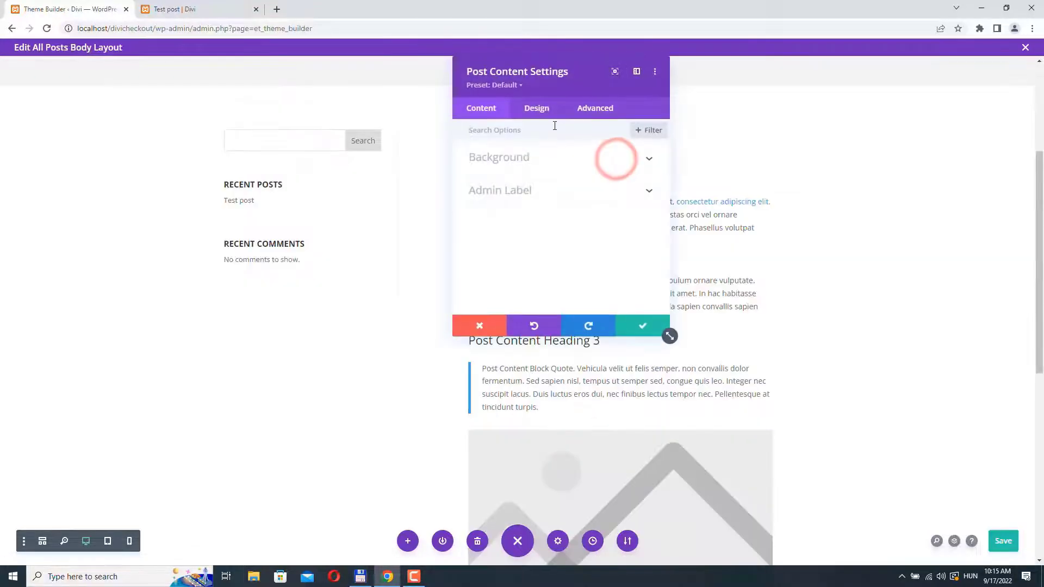
# - Open the Post Content module's Text design settings and move the dialog clear of the content preview
pyautogui.click(534, 107)
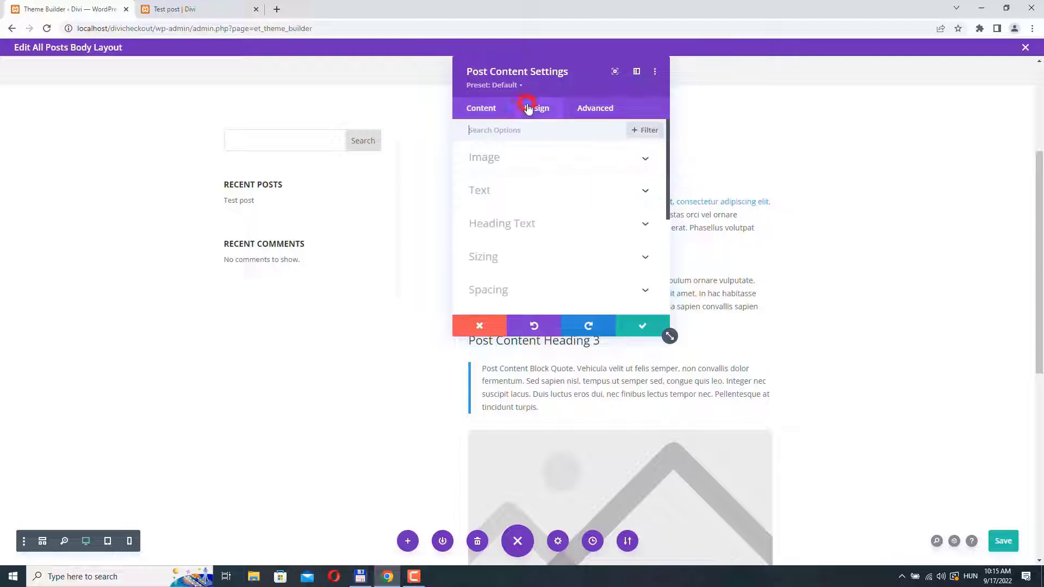
pyautogui.click(503, 192)
pyautogui.scroll(-3, 524, 190)
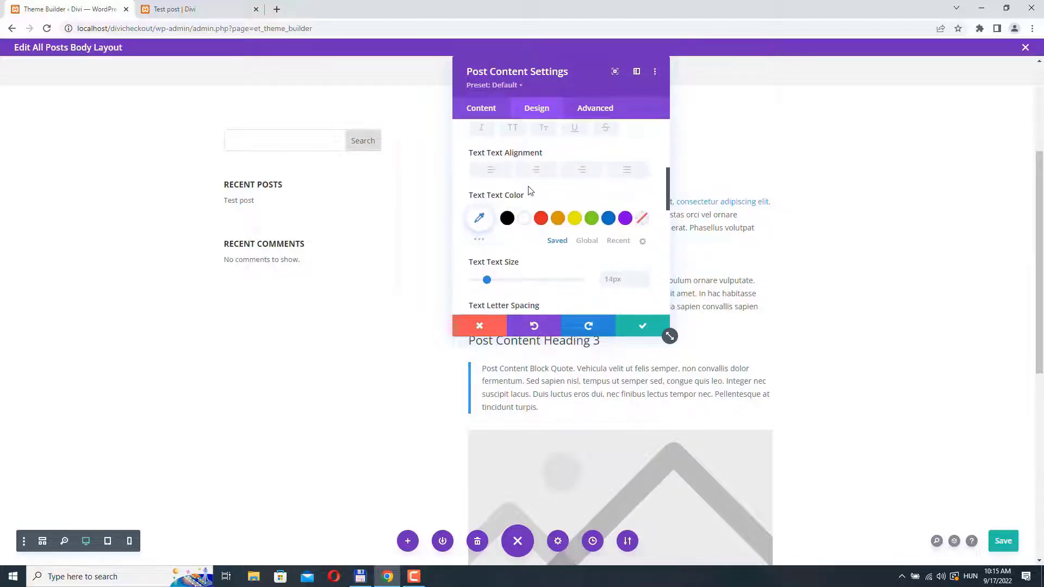
pyautogui.moveTo(352, 122); pyautogui.dragTo(301, 116)
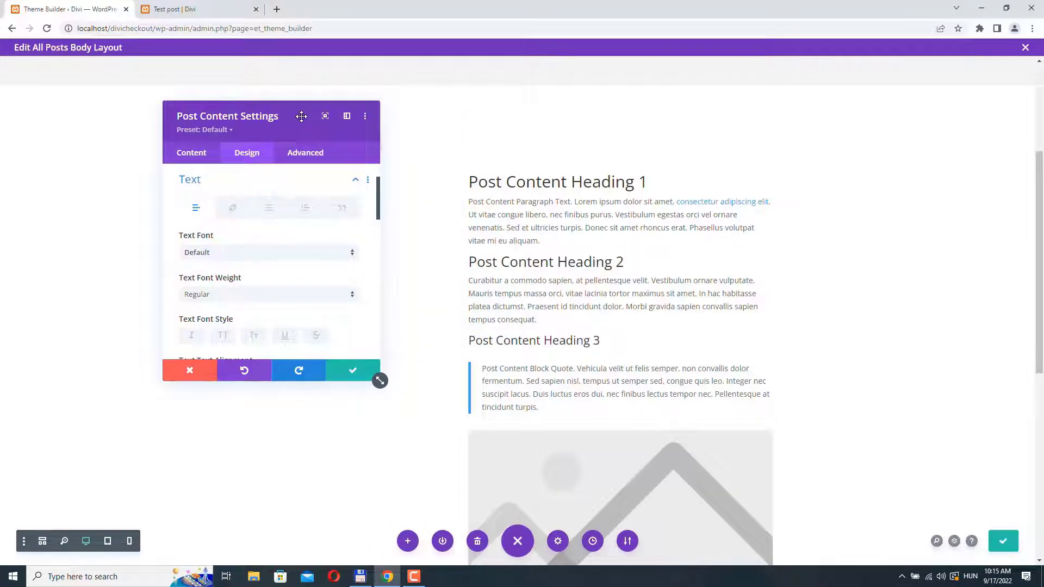
# - Set the post content's paragraph text size to 18px and its line height to 1.8em
pyautogui.scroll(-5, 248, 225)
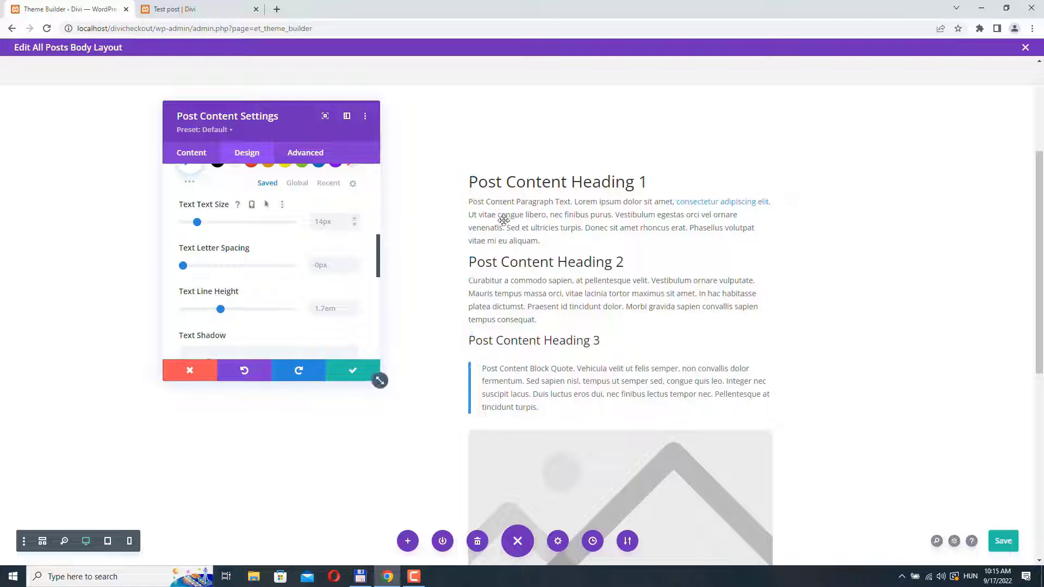
pyautogui.click(358, 218)
pyautogui.click(357, 219)
pyautogui.click(357, 219)
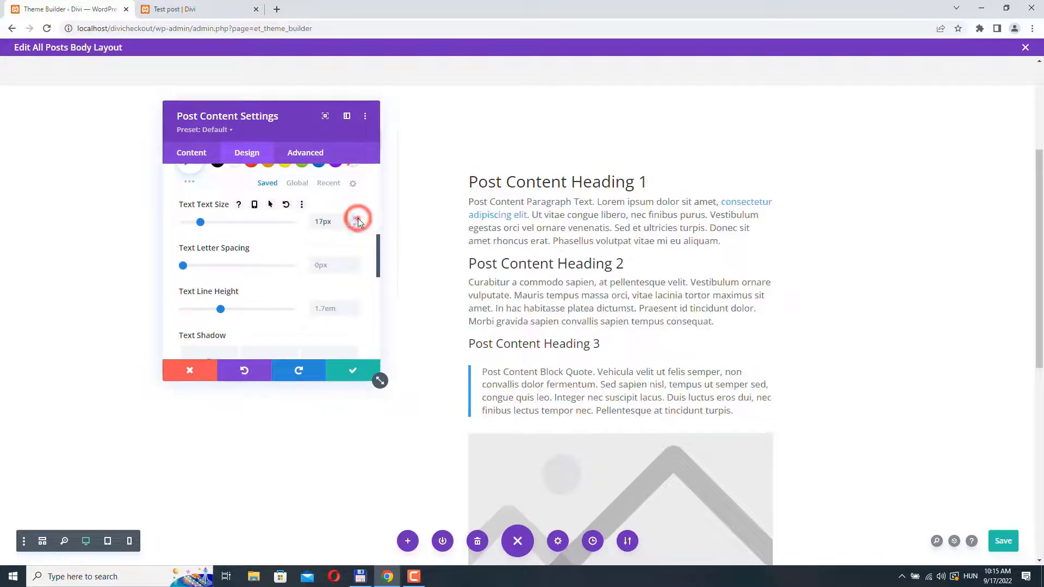
pyautogui.click(358, 219)
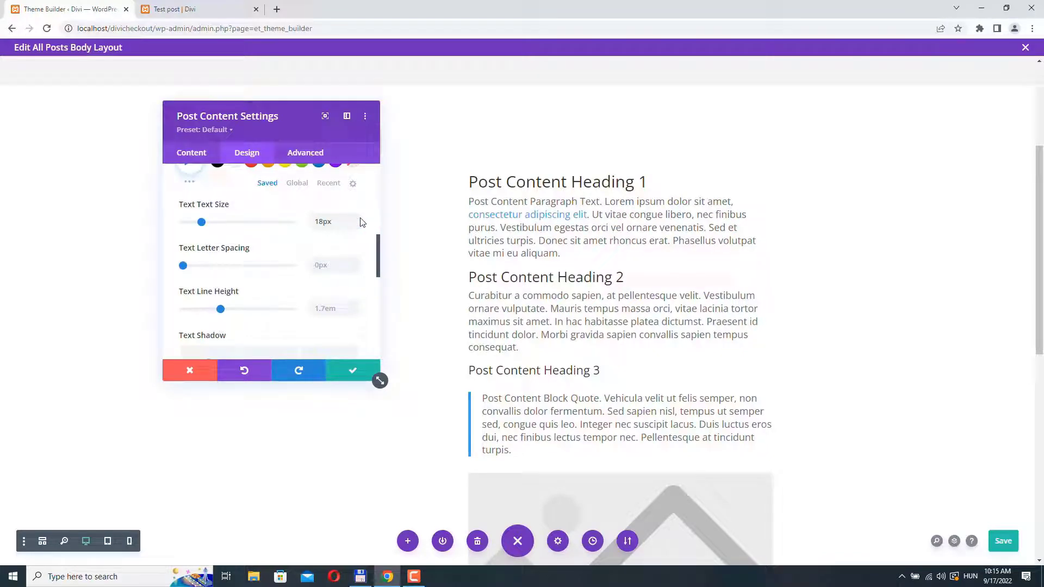
pyautogui.click(357, 308)
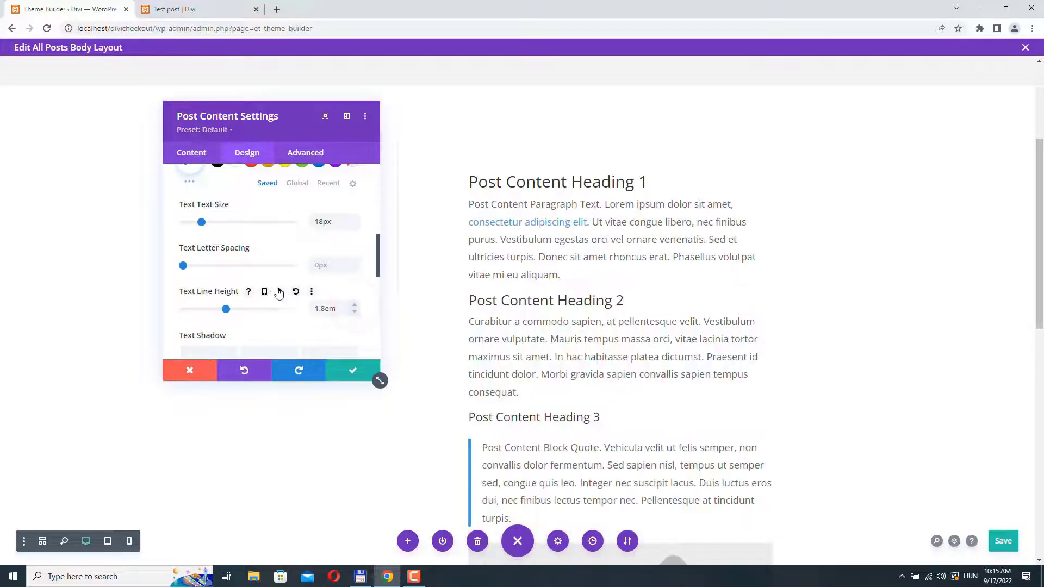
# - Set the post content's H1 heading font weight to Semi Bold
pyautogui.scroll(-5, 250, 240)
pyautogui.click(252, 239)
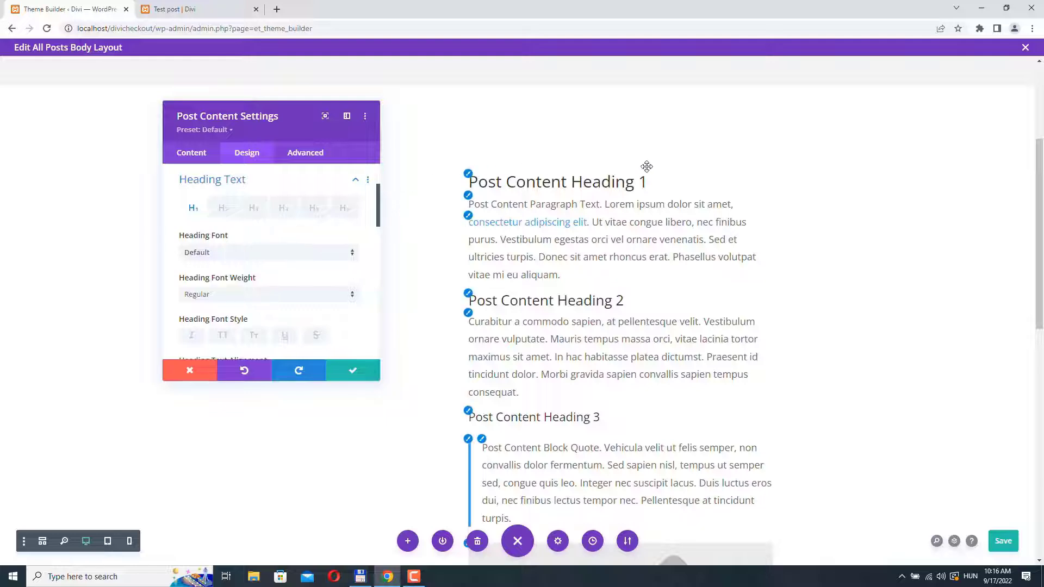
pyautogui.scroll(-2, 215, 245)
pyautogui.scroll(1, 218, 246)
pyautogui.click(202, 240)
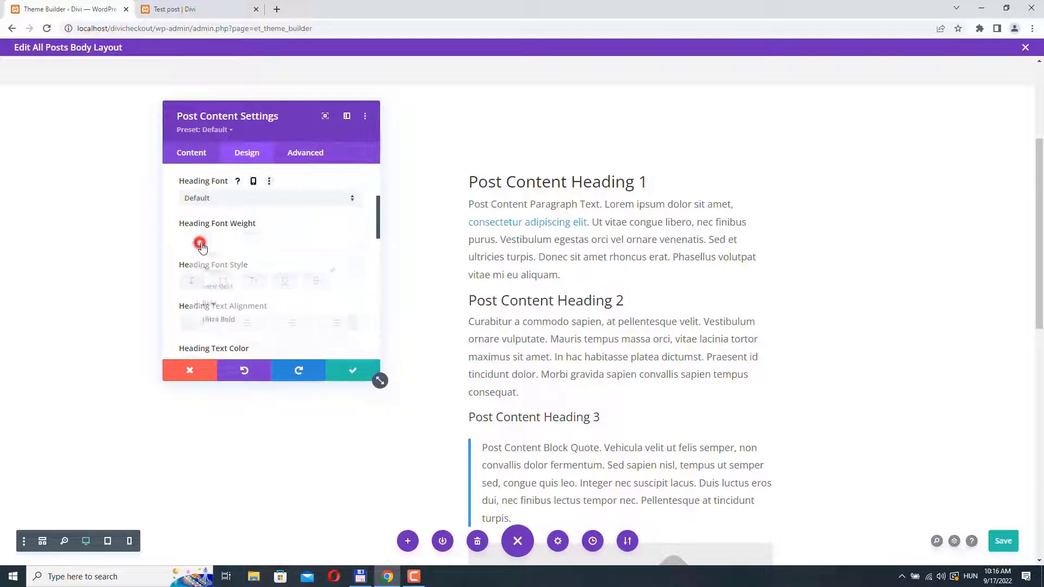
pyautogui.click(219, 288)
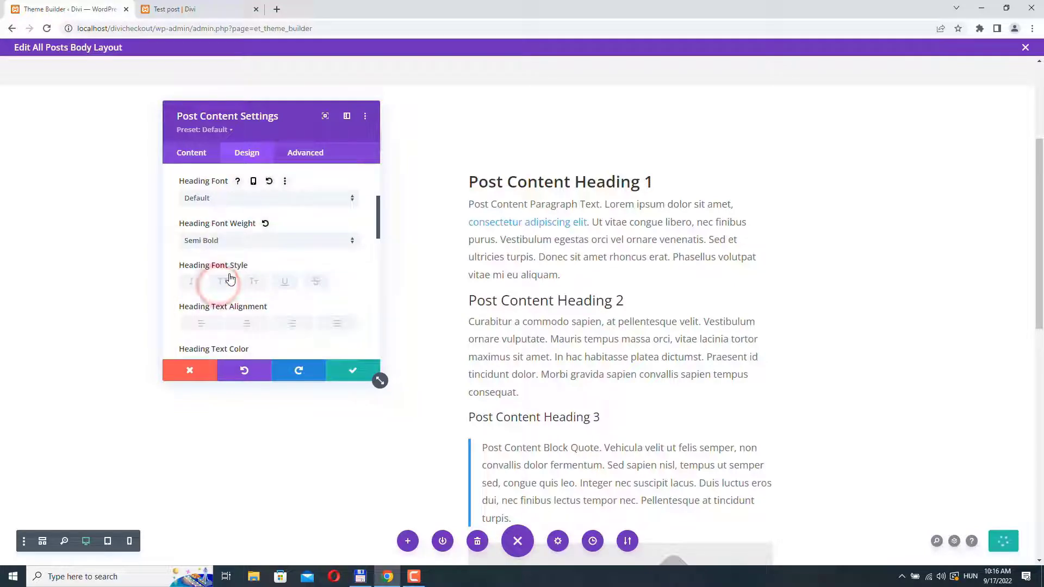
# - Set the H1 heading text size to 28px and its line height to 1.4em
pyautogui.scroll(-3, 283, 286)
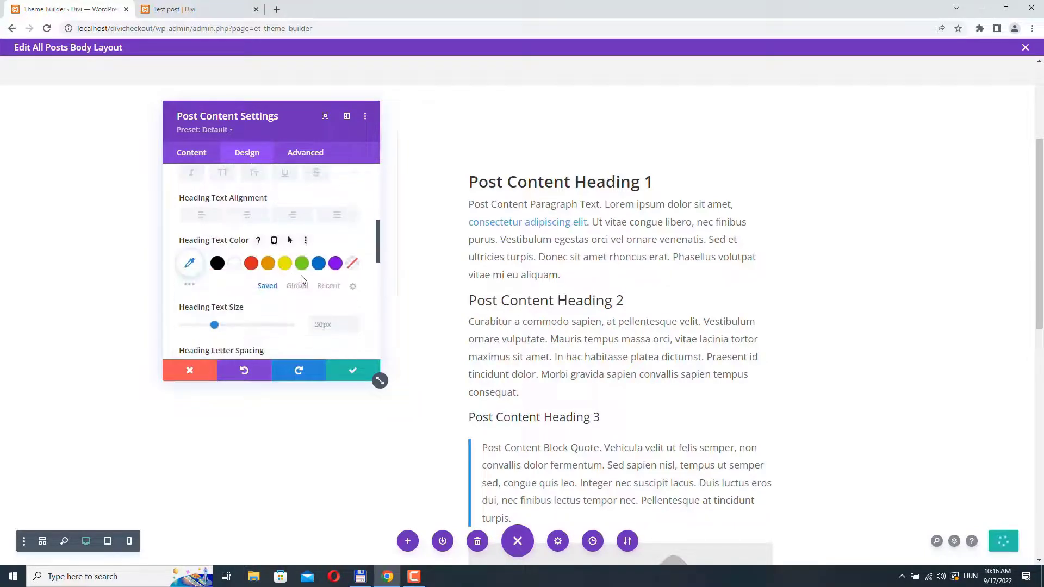
pyautogui.scroll(-2, 307, 280)
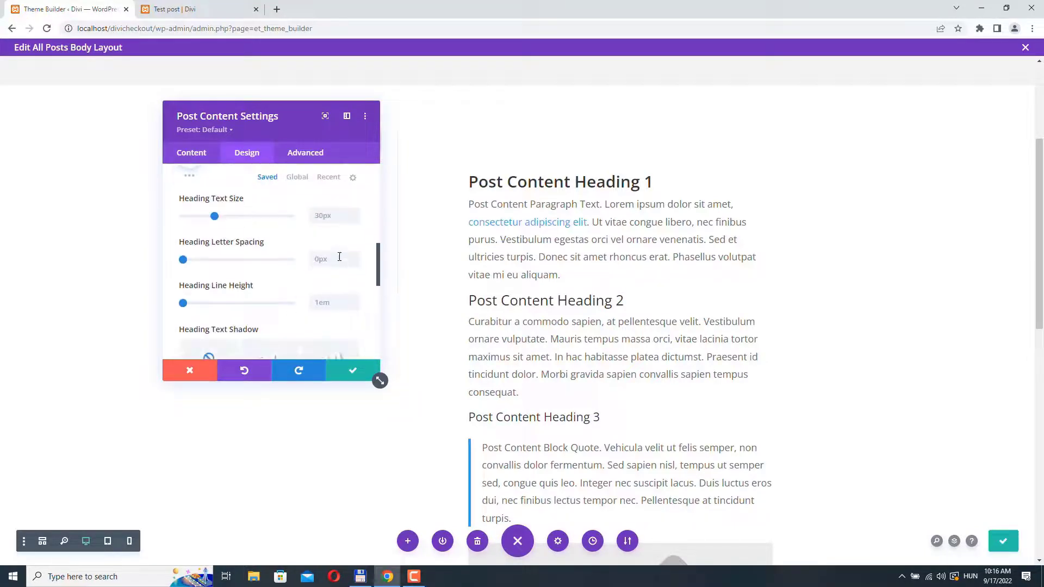
pyautogui.click(354, 220)
pyautogui.click(354, 220)
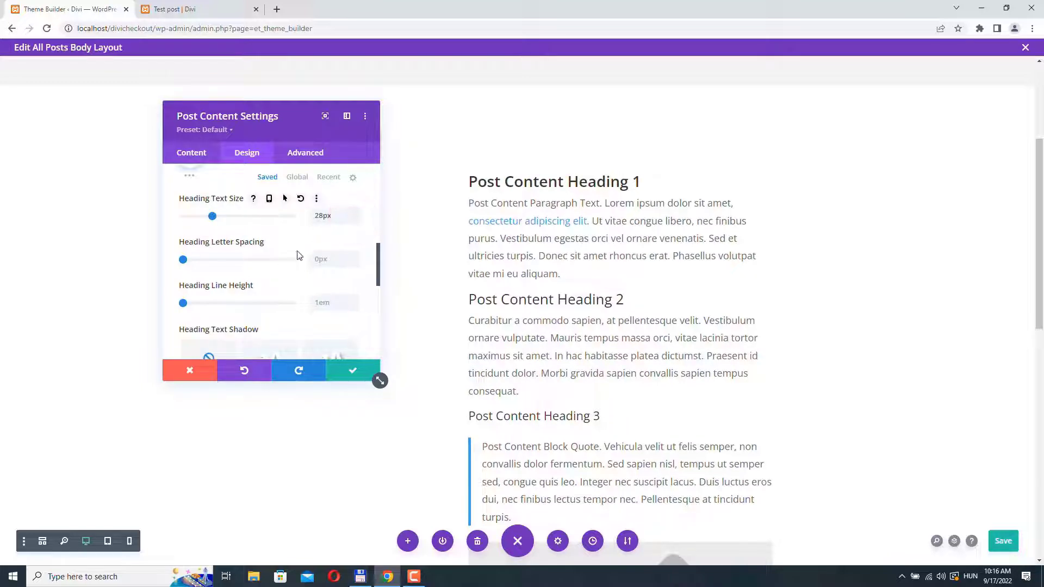
pyautogui.click(357, 300)
pyautogui.click(356, 300)
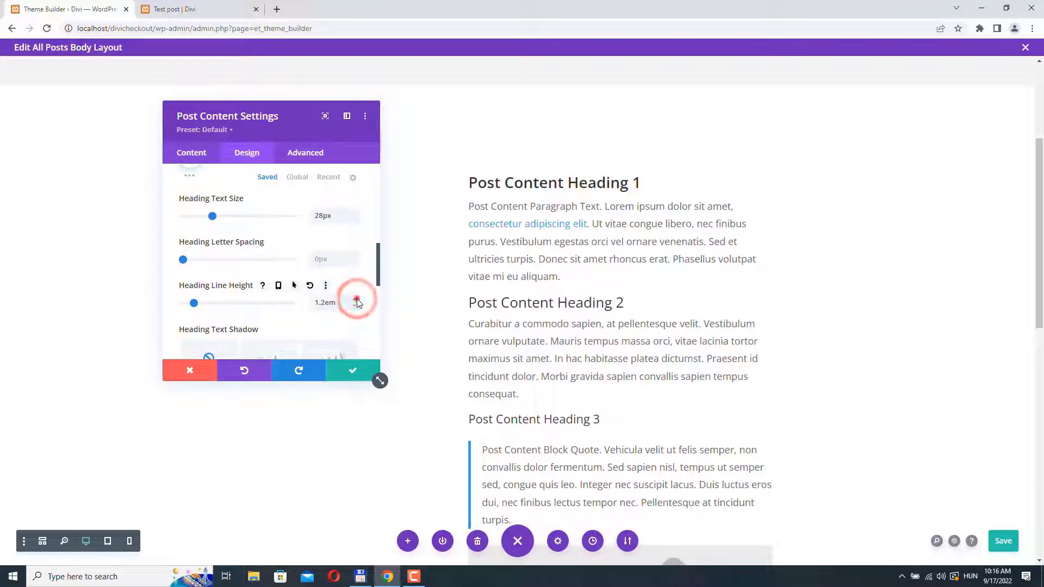
pyautogui.click(357, 300)
pyautogui.click(357, 300)
# - Switch to the H2 heading settings and set the Heading 2 font weight to Semi Bold
pyautogui.scroll(1, 326, 283)
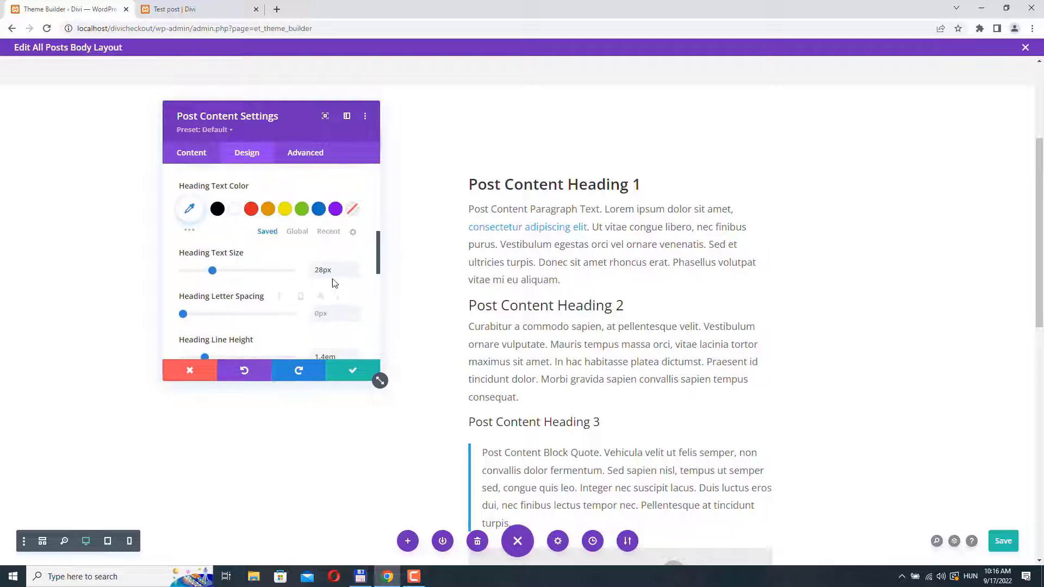
pyautogui.scroll(5, 273, 290)
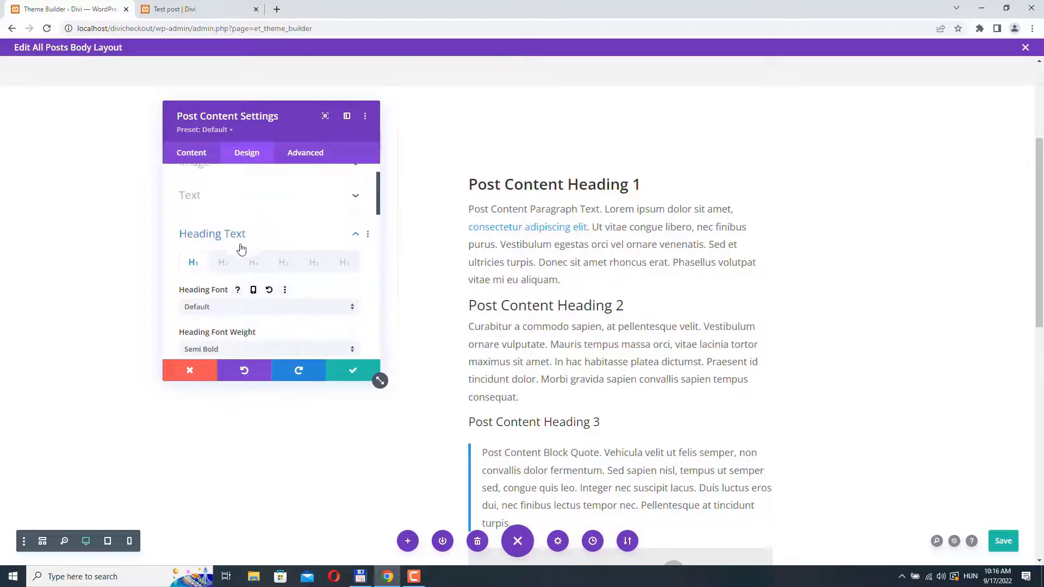
pyautogui.click(227, 264)
pyautogui.scroll(-2, 273, 283)
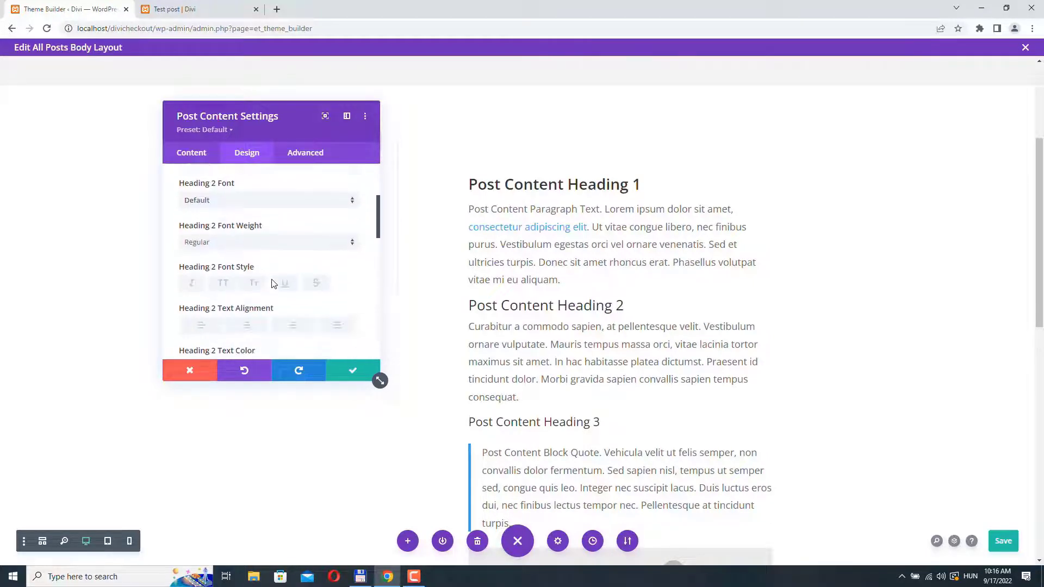
pyautogui.click(222, 239)
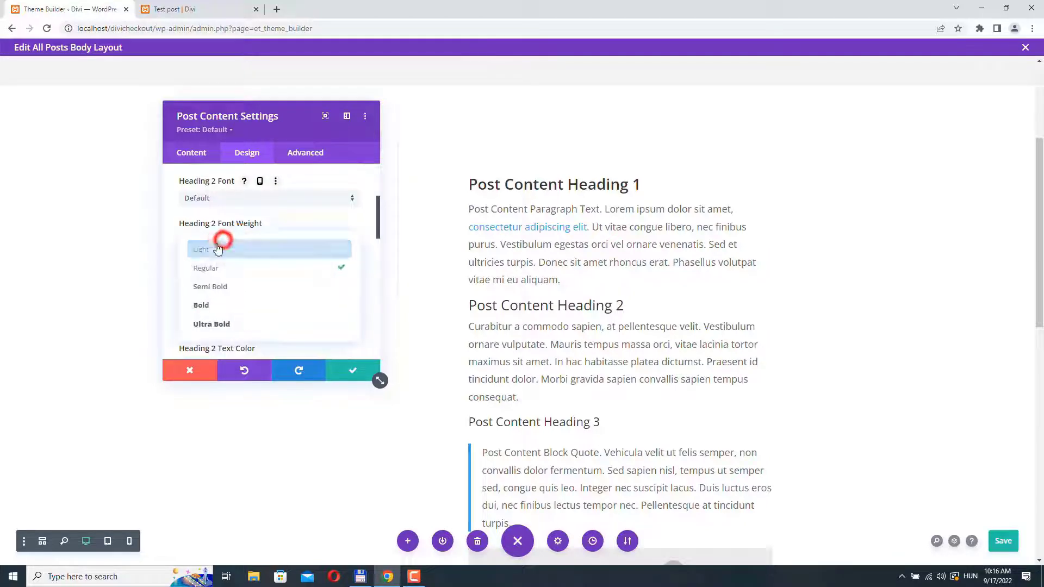
pyautogui.click(222, 288)
# - Set the Heading 2 text size to 24px and its line height to 1.3em
pyautogui.scroll(-3, 319, 283)
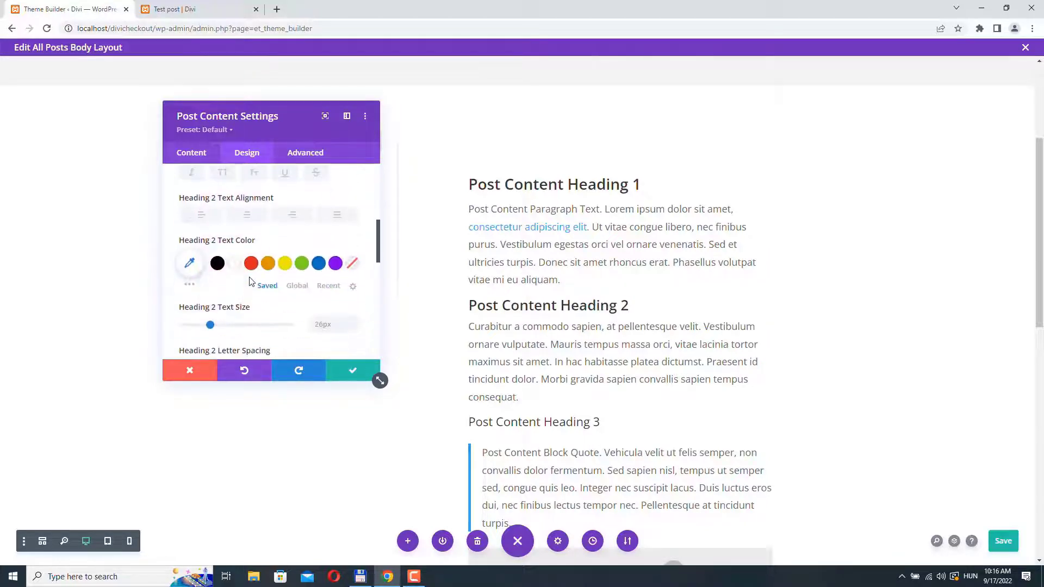
pyautogui.click(356, 274)
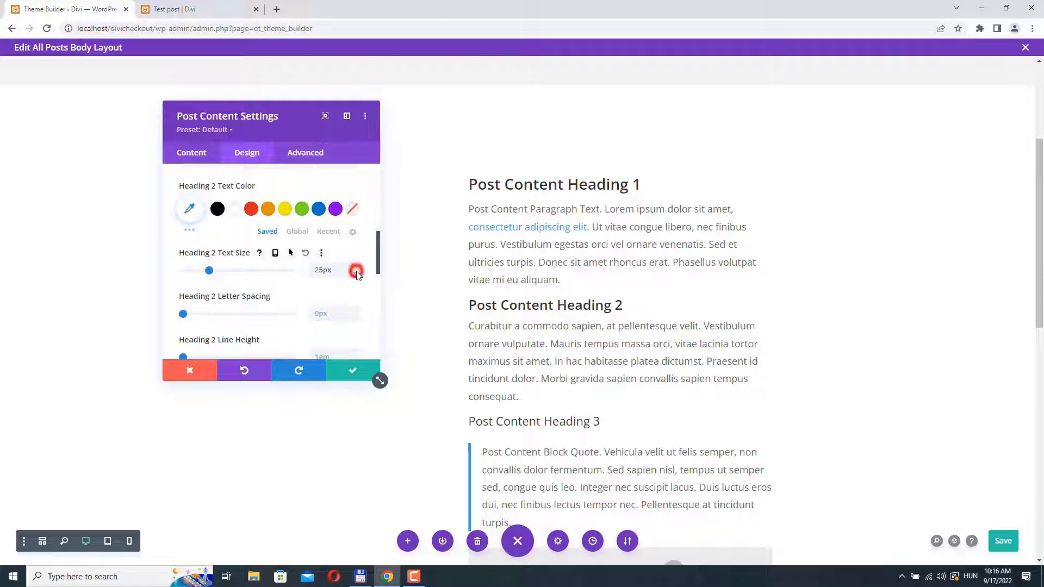
pyautogui.click(356, 274)
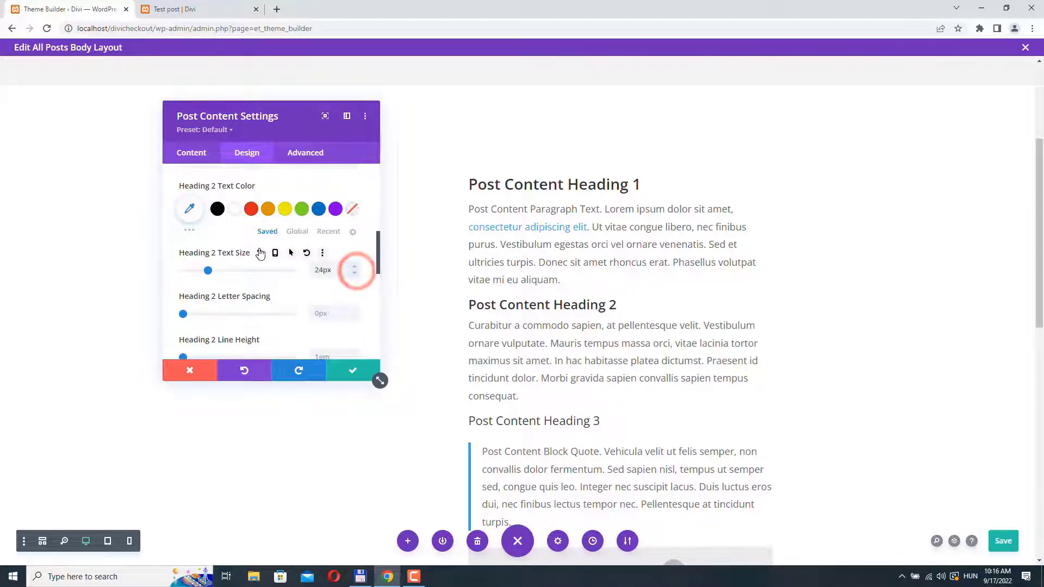
pyautogui.scroll(-2, 335, 276)
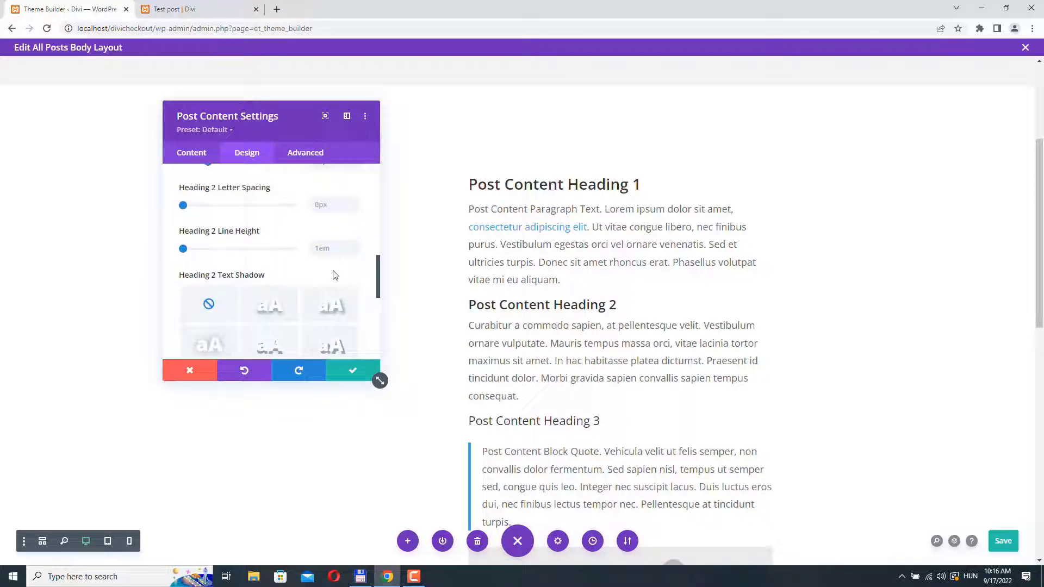
pyautogui.click(355, 249)
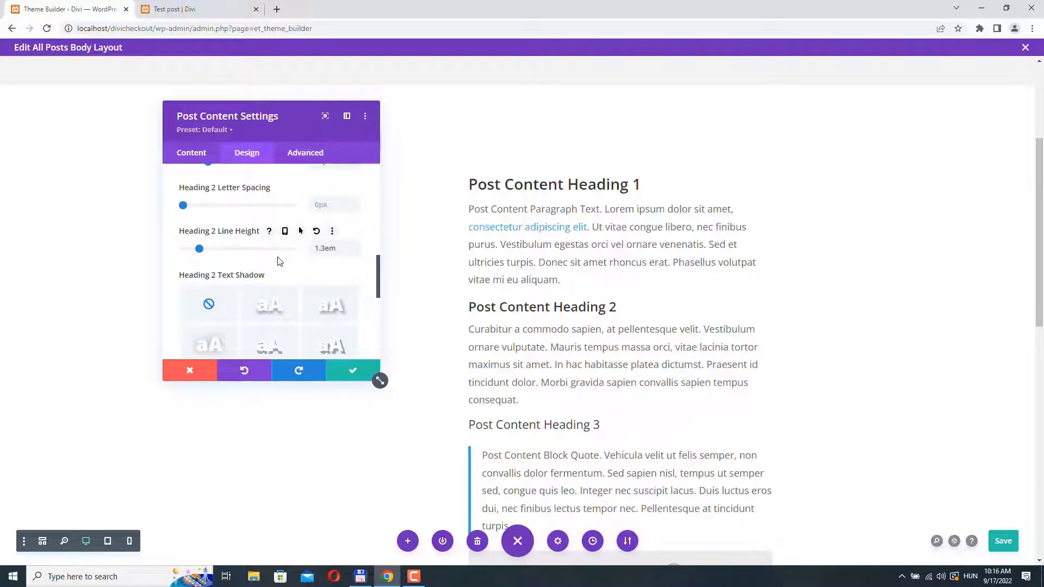
# - Switch to the H3 heading settings and set the Heading 3 line height to 1.3em
pyautogui.scroll(5, 277, 256)
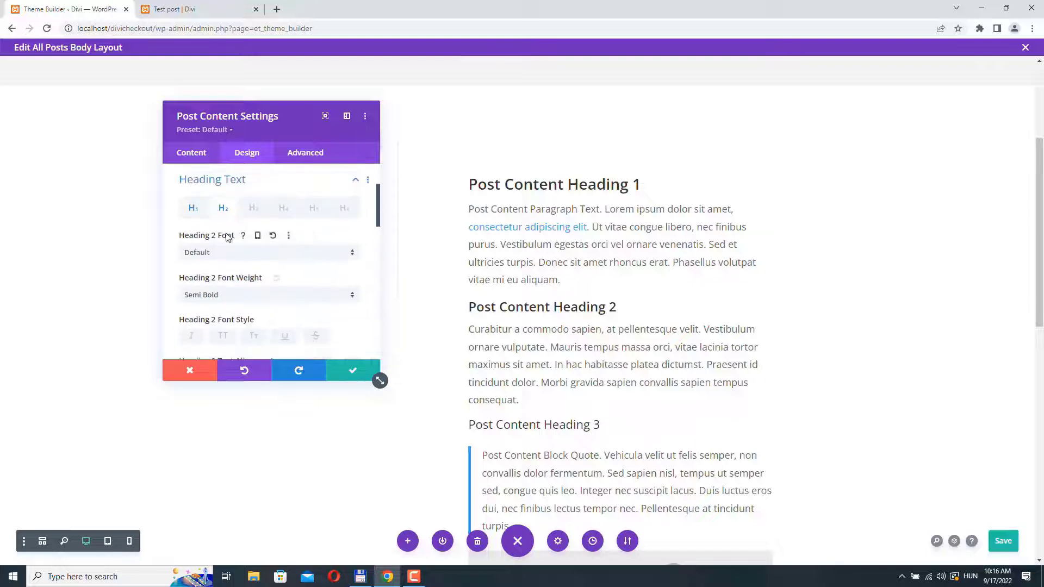
pyautogui.click(256, 212)
pyautogui.scroll(-2, 245, 231)
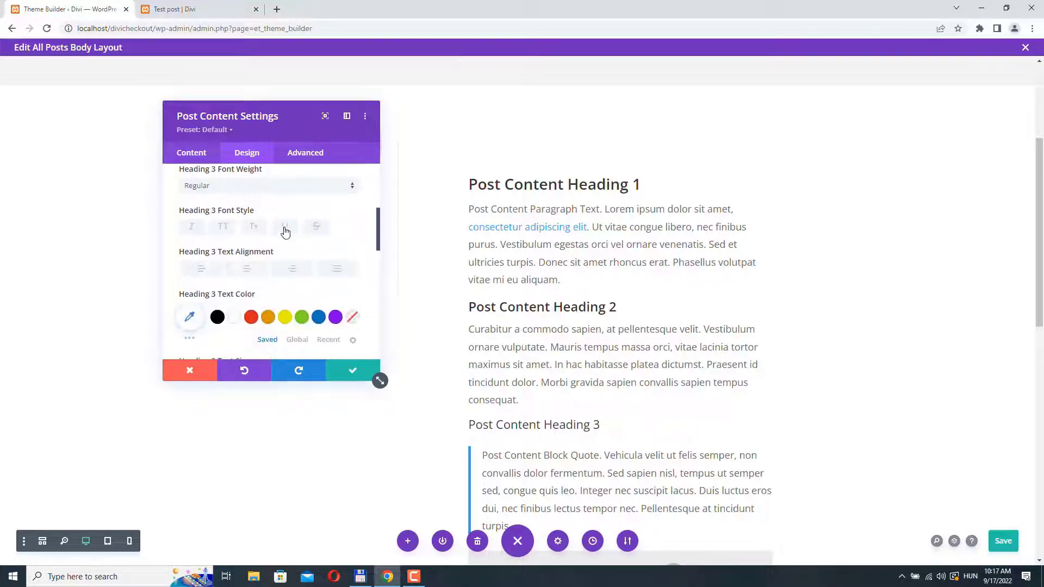
pyautogui.scroll(-3, 284, 248)
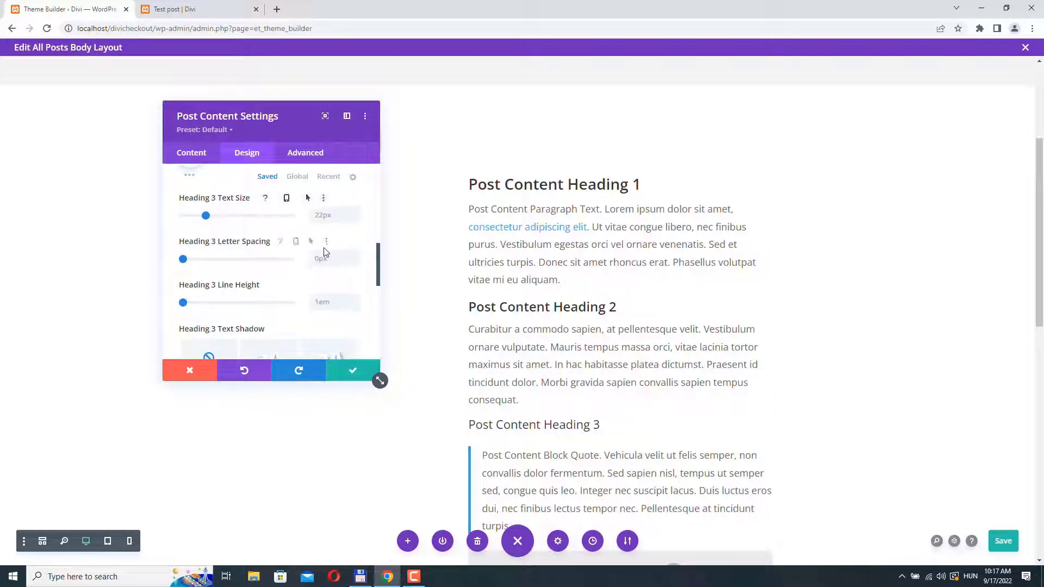
pyautogui.scroll(-1, 296, 242)
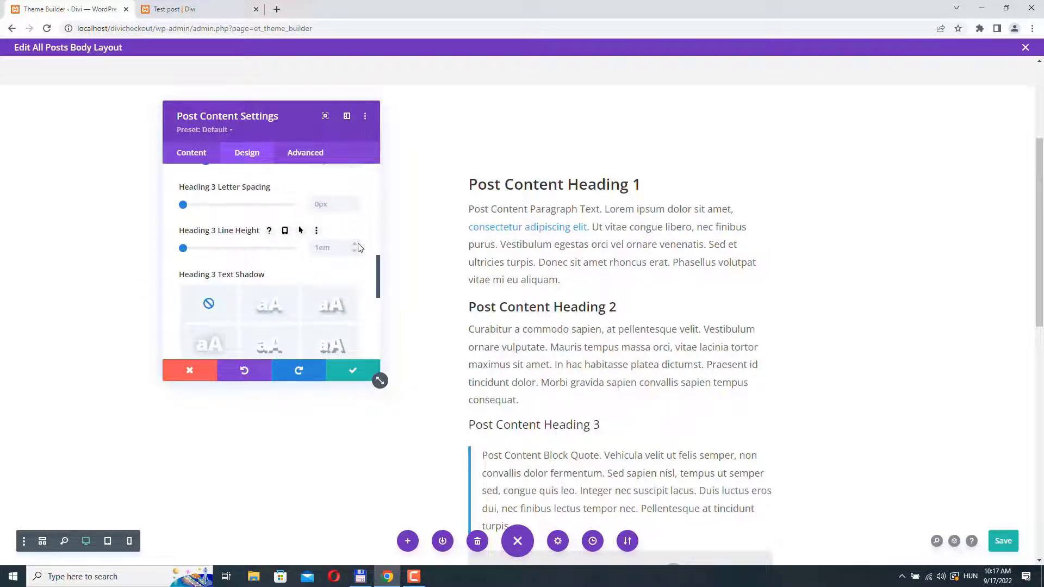
pyautogui.click(355, 244)
pyautogui.click(355, 244)
pyautogui.click(355, 244)
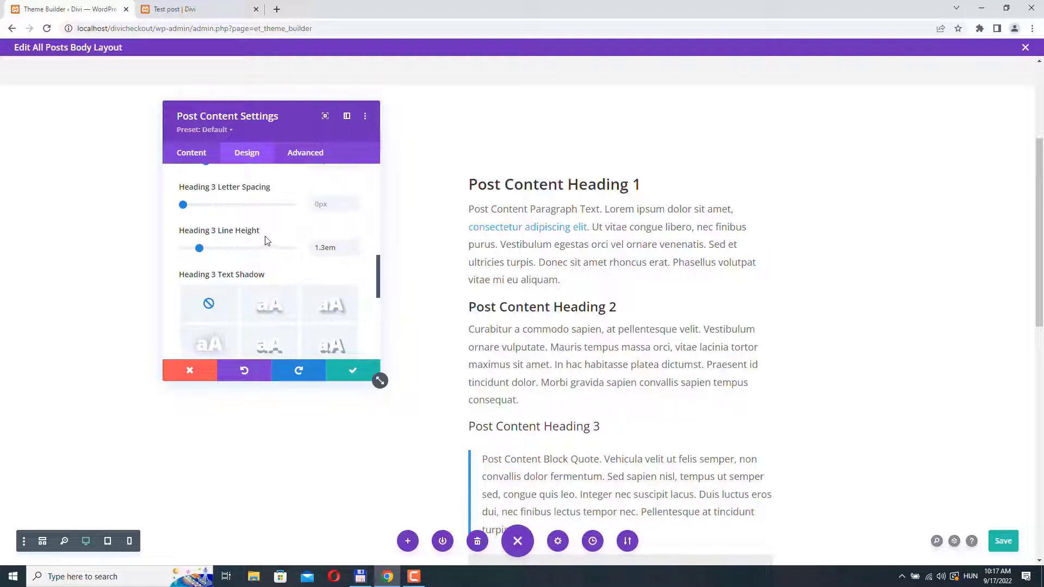
# - Link the post content's left and right spacing values and set both its horizontal padding and horizontal margin to 0px
pyautogui.scroll(5, 241, 245)
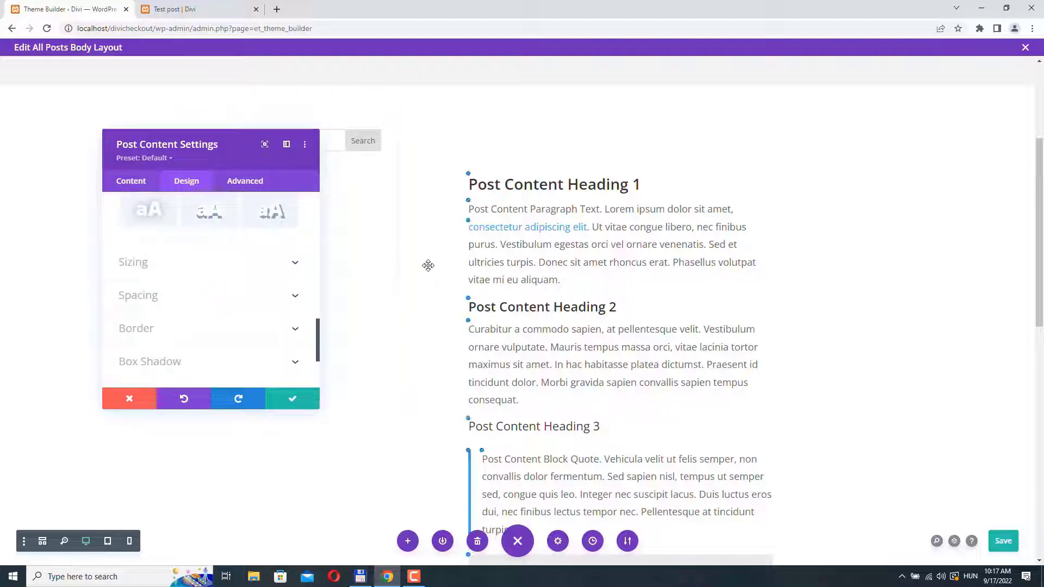
pyautogui.scroll(-3, 245, 256)
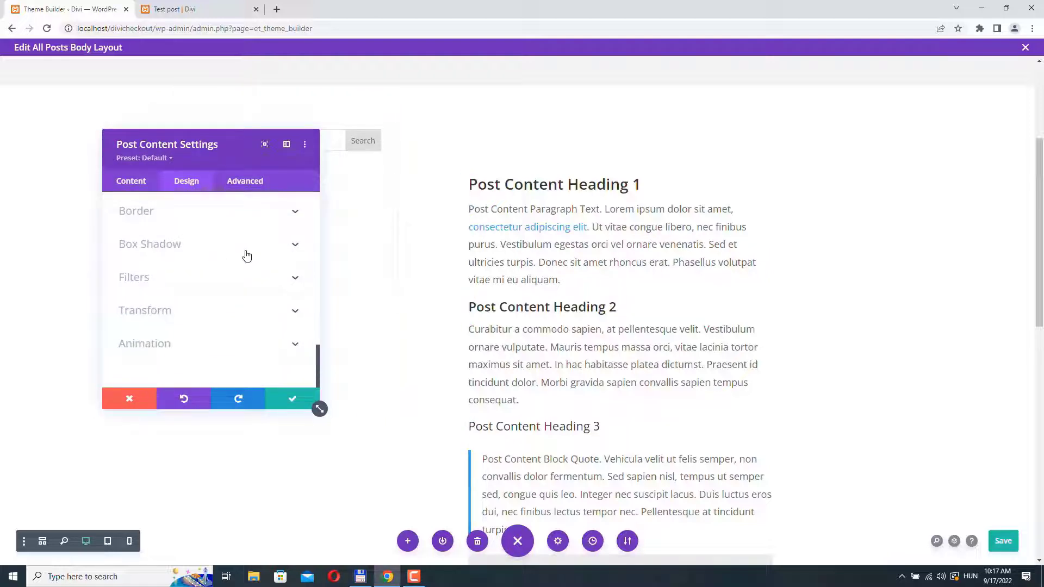
pyautogui.scroll(5, 245, 257)
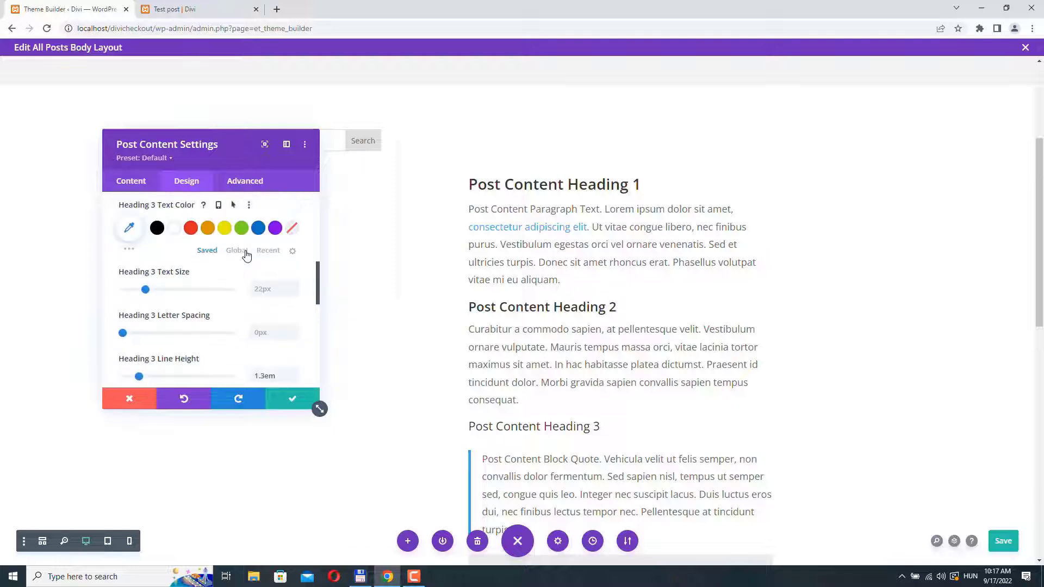
pyautogui.scroll(-5, 246, 256)
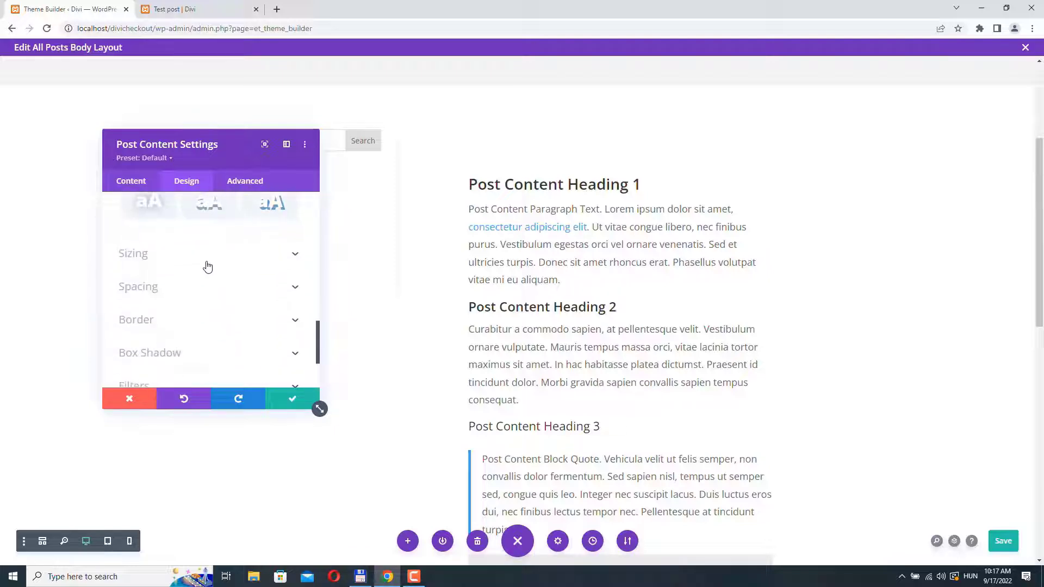
pyautogui.click(172, 291)
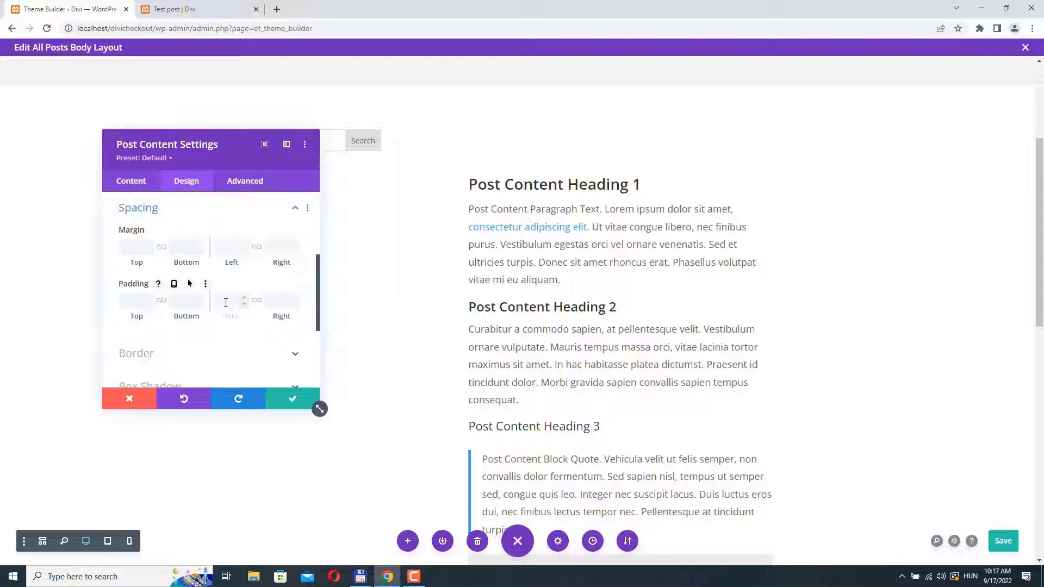
pyautogui.click(256, 301)
pyautogui.click(221, 300)
pyautogui.click(256, 247)
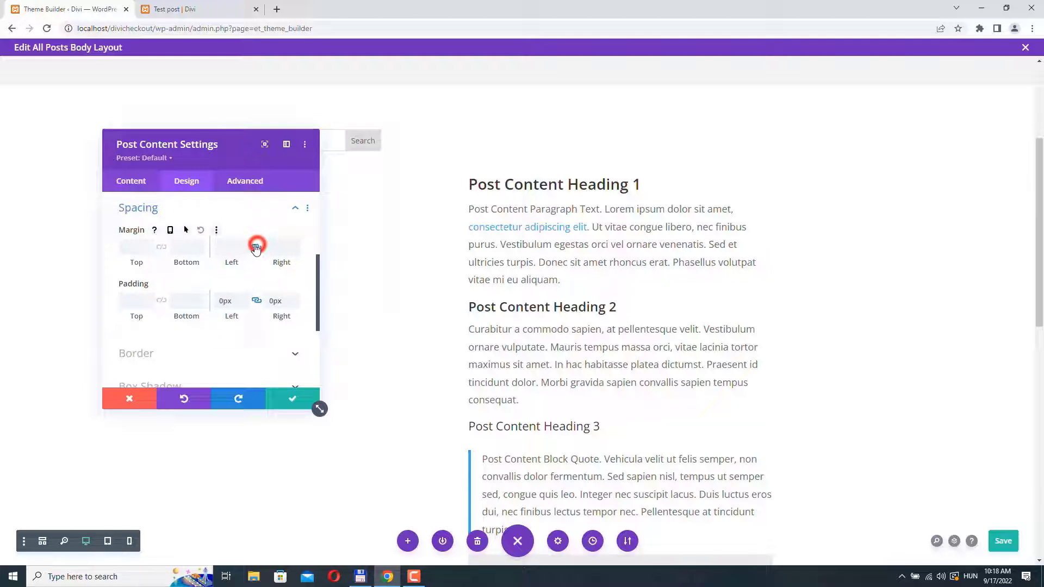
pyautogui.click(220, 242)
pyautogui.write('0')
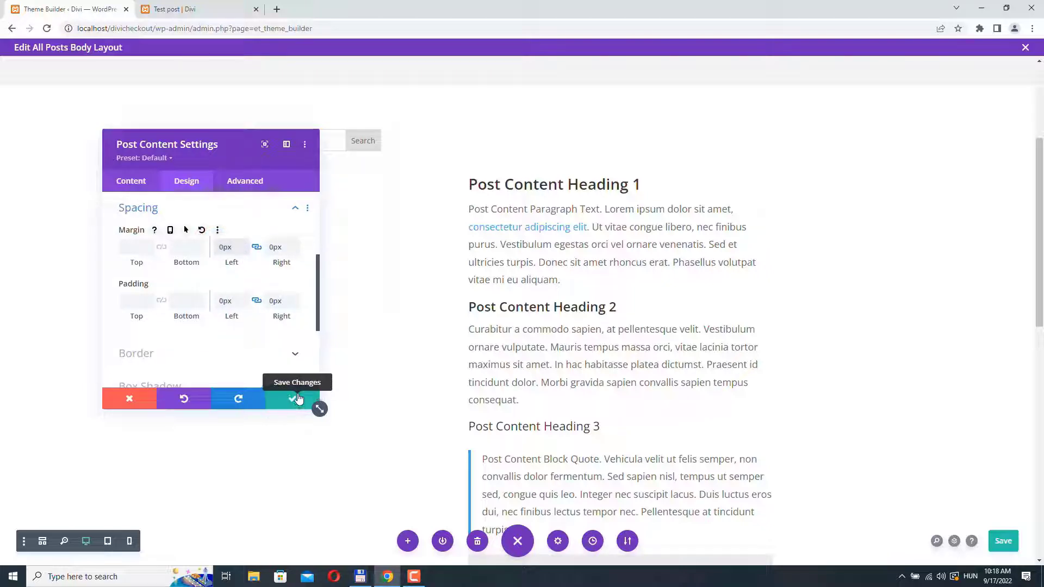
# - Apply the Fade animation style to the post content module and save the body layout
pyautogui.scroll(-3, 226, 293)
pyautogui.click(173, 346)
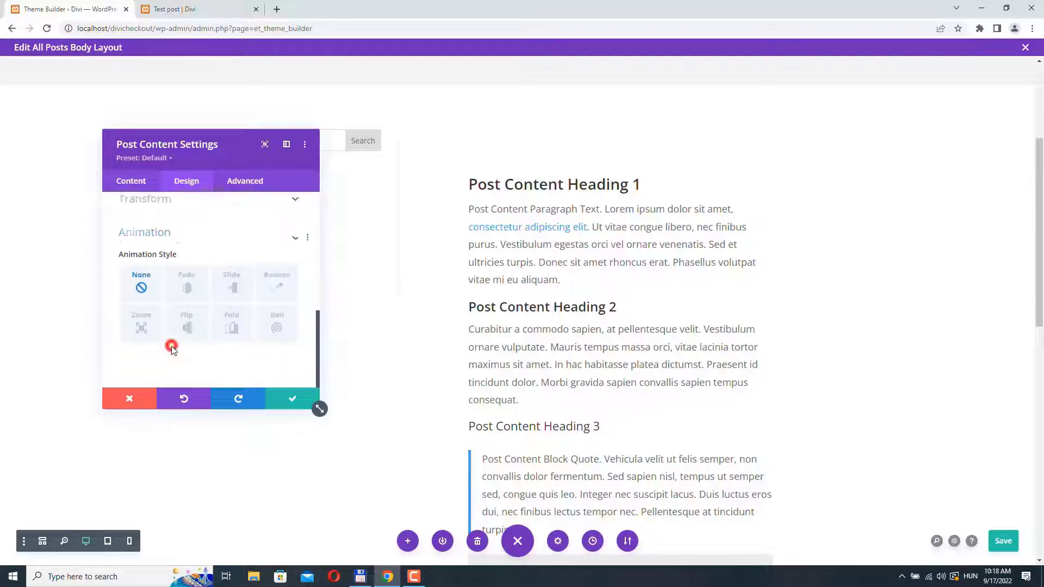
pyautogui.click(187, 282)
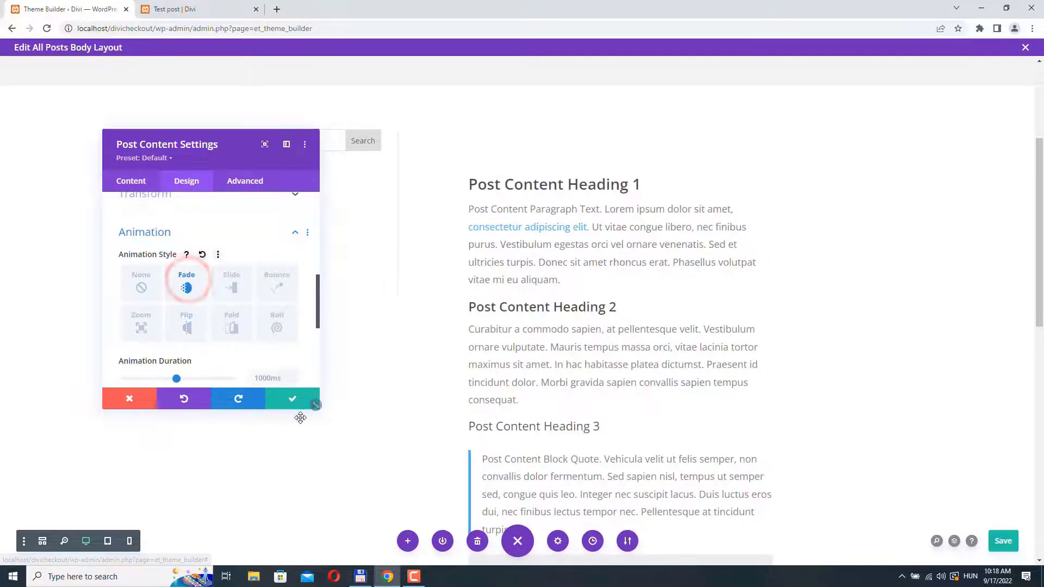
pyautogui.click(293, 397)
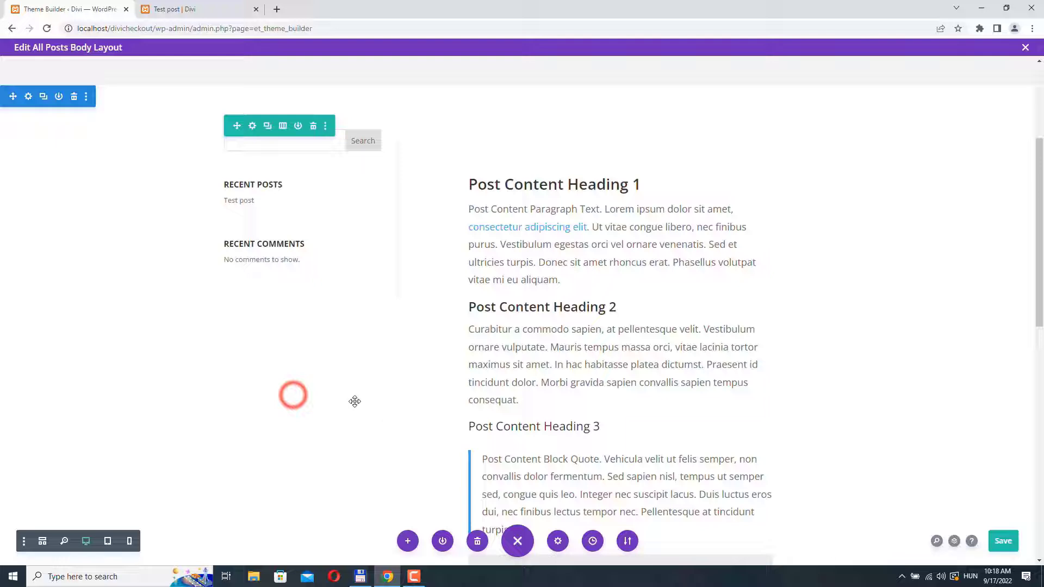
pyautogui.click(1004, 545)
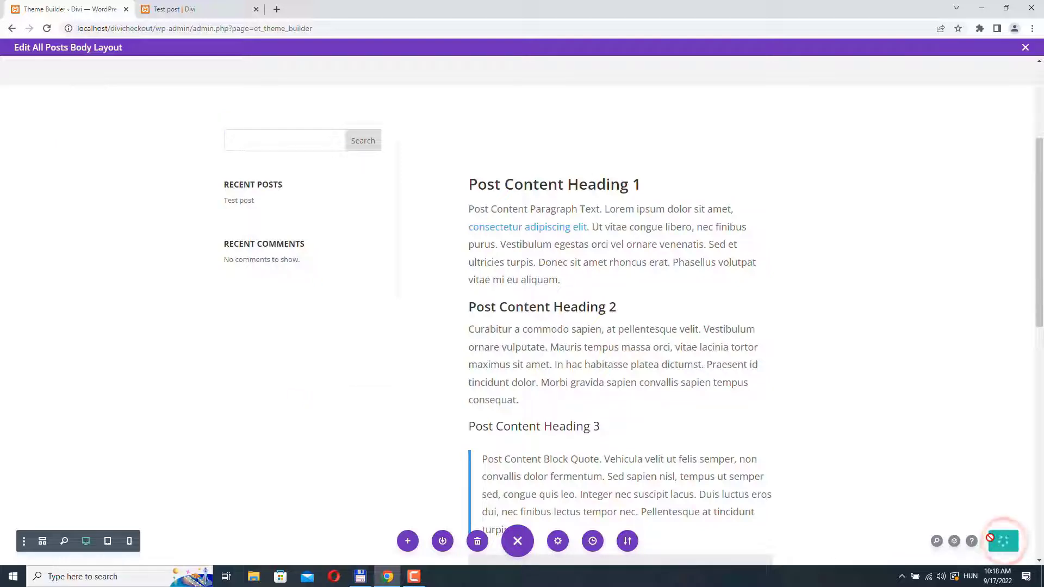
# - Reload the live test post and review the header, sidebar and post content along with their load animations
pyautogui.click(217, 9)
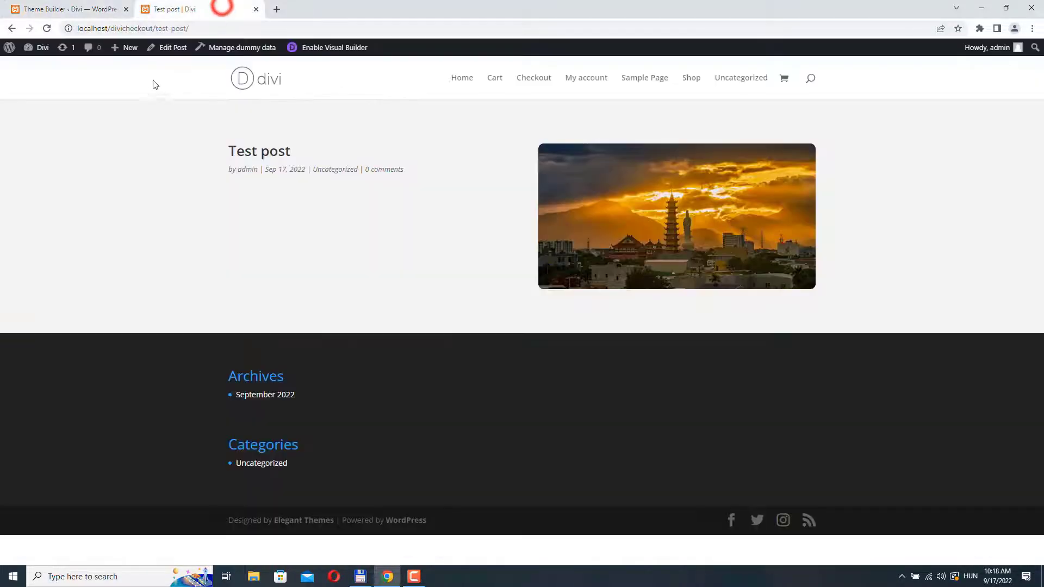
pyautogui.click(46, 29)
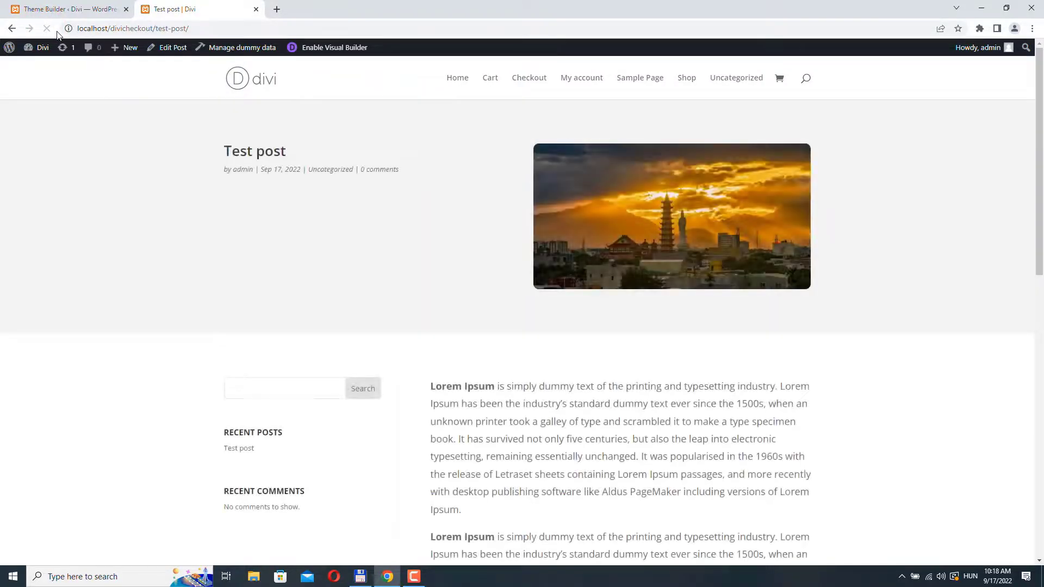
pyautogui.scroll(-5, 376, 207)
pyautogui.scroll(-3, 452, 198)
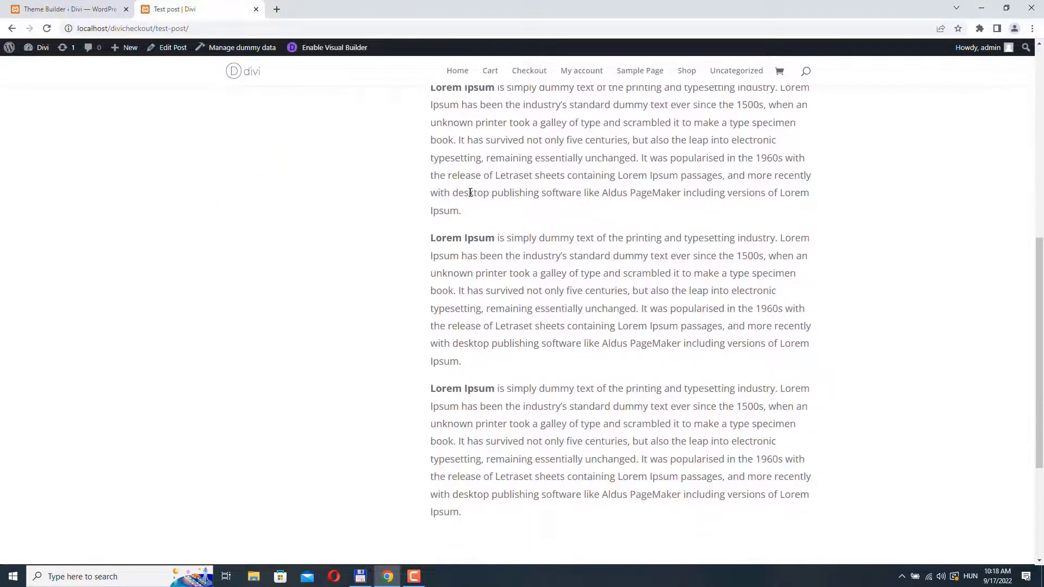
pyautogui.scroll(-1, 469, 195)
pyautogui.scroll(9, 468, 196)
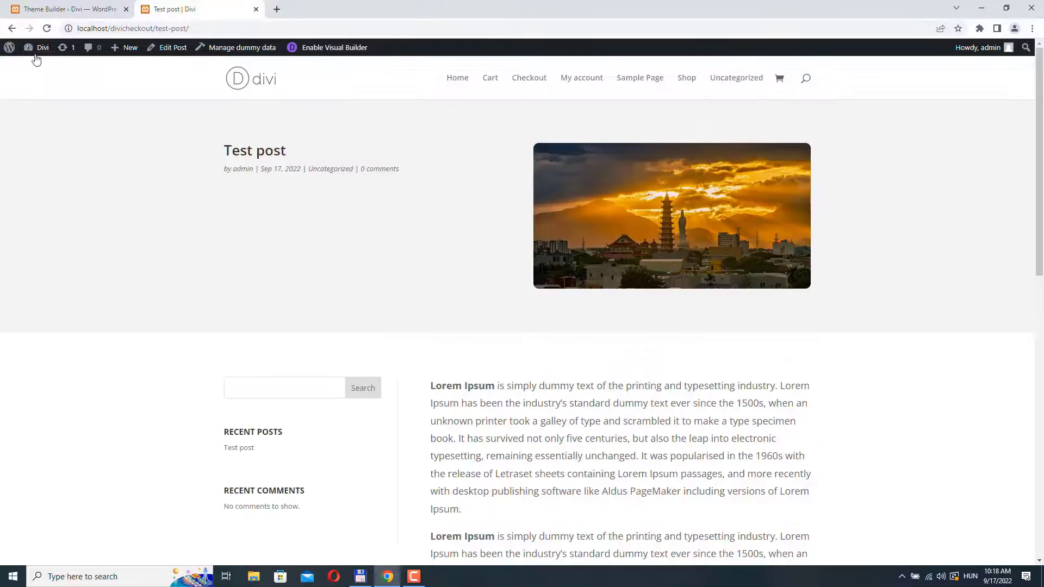
pyautogui.click(48, 28)
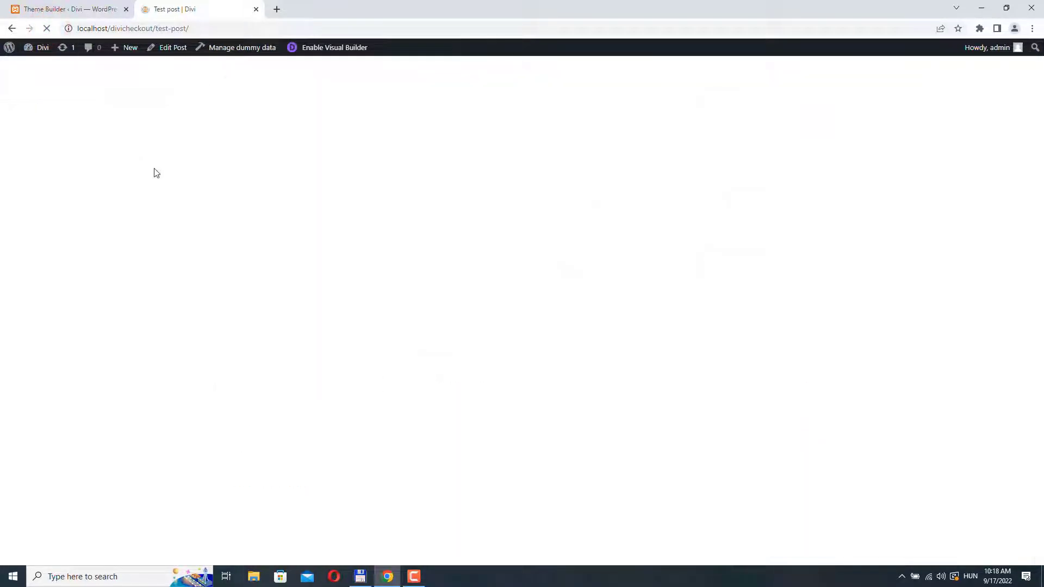
pyautogui.scroll(-4, 386, 230)
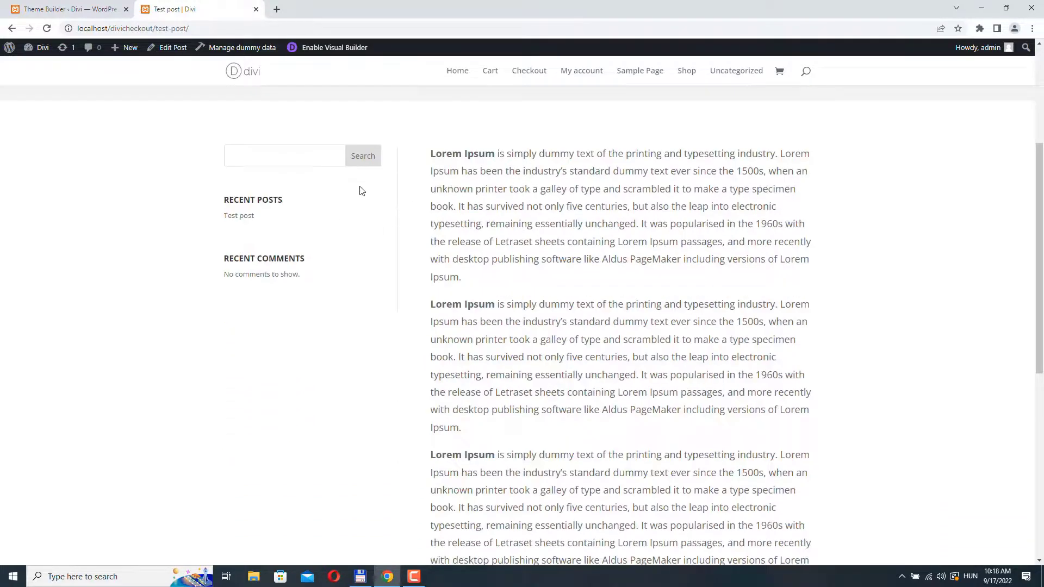
pyautogui.scroll(4, 368, 196)
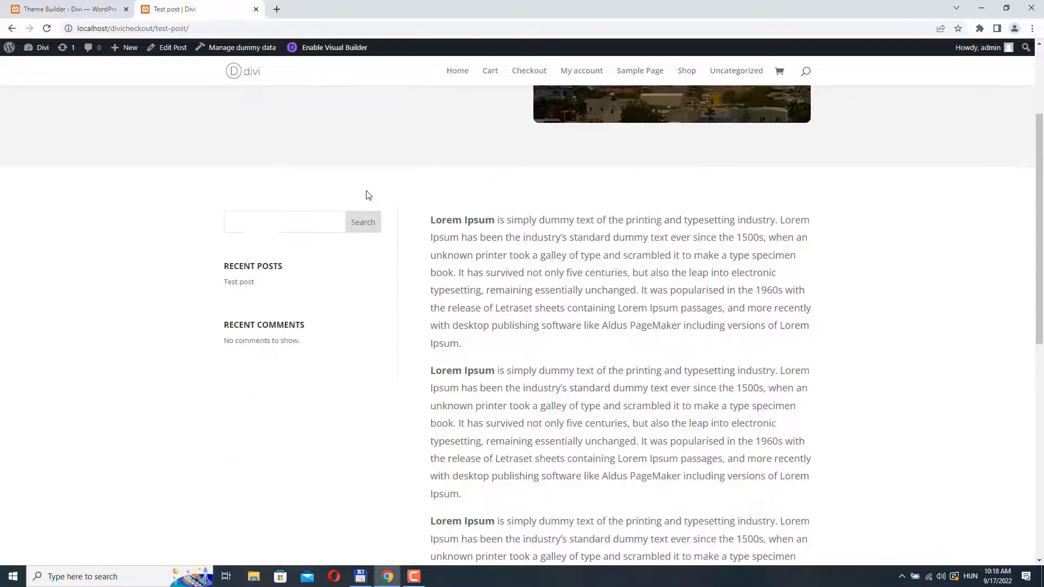
# - Return to the body layout and set the post content module's animation delay to 150ms
pyautogui.click(40, 9)
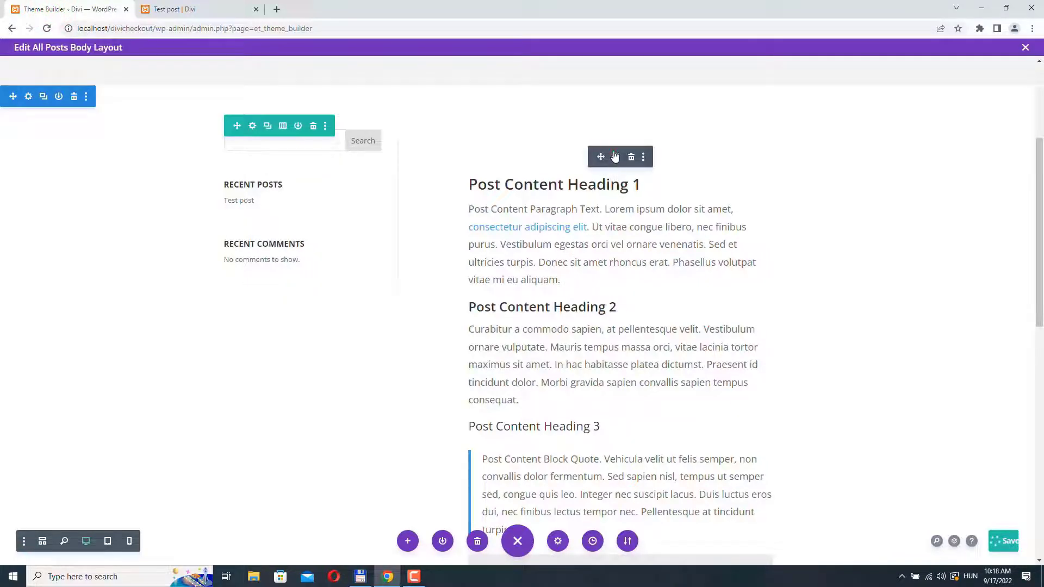
pyautogui.click(615, 157)
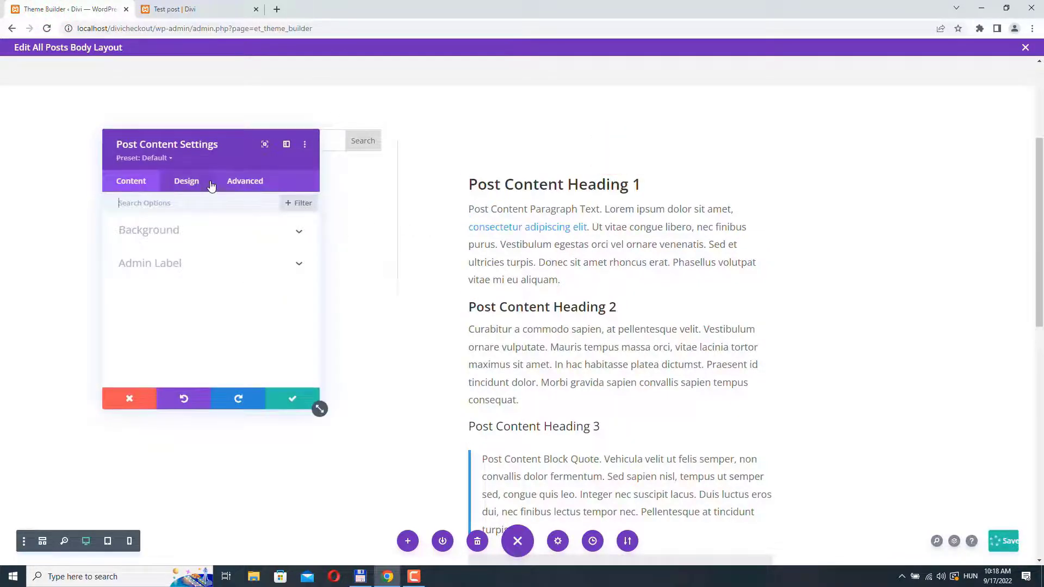
pyautogui.click(210, 185)
pyautogui.scroll(-5, 222, 270)
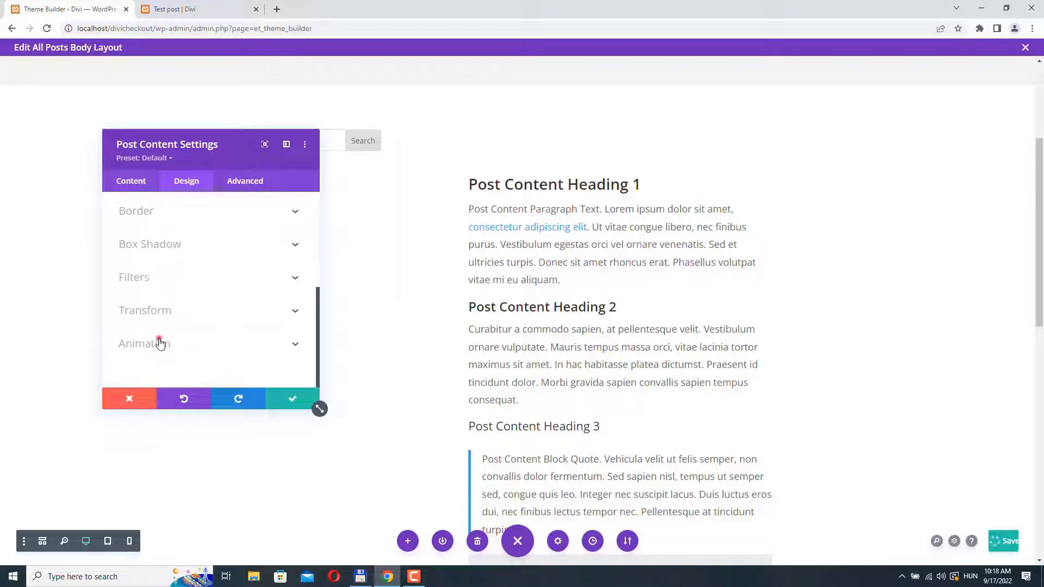
pyautogui.click(160, 343)
pyautogui.scroll(-3, 163, 341)
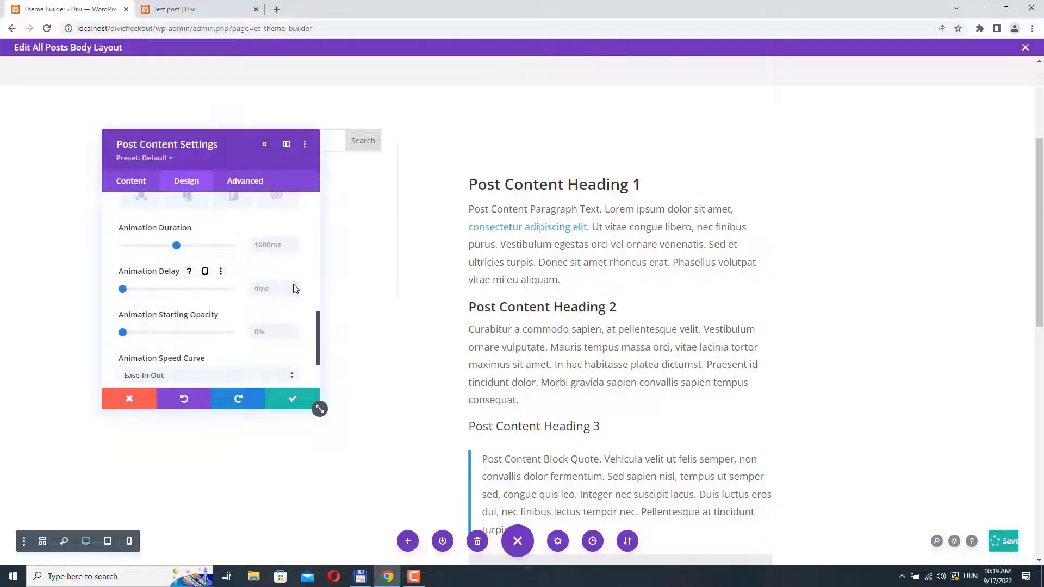
pyautogui.click(295, 285)
pyautogui.click(296, 286)
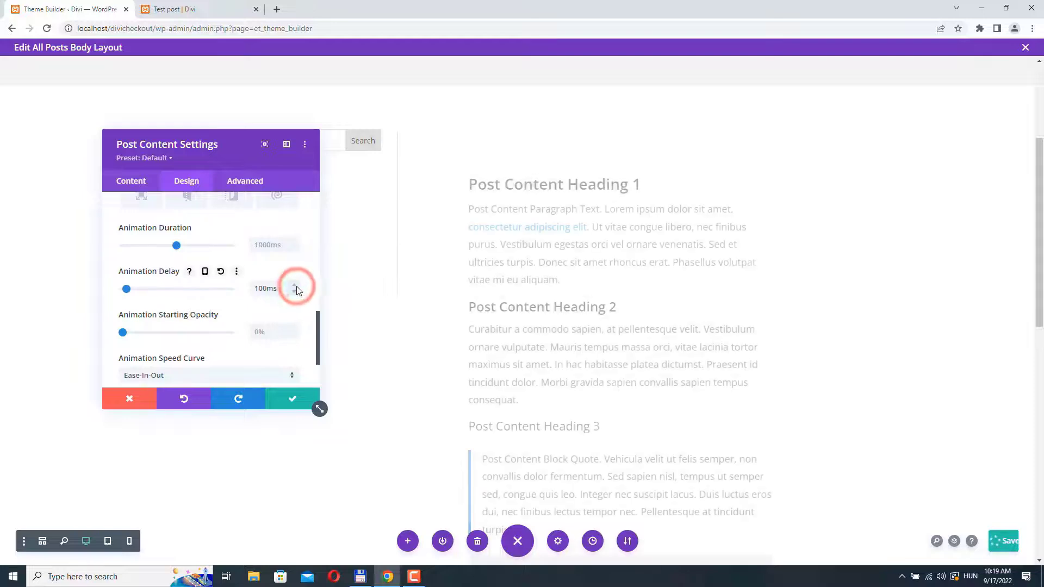
pyautogui.click(295, 285)
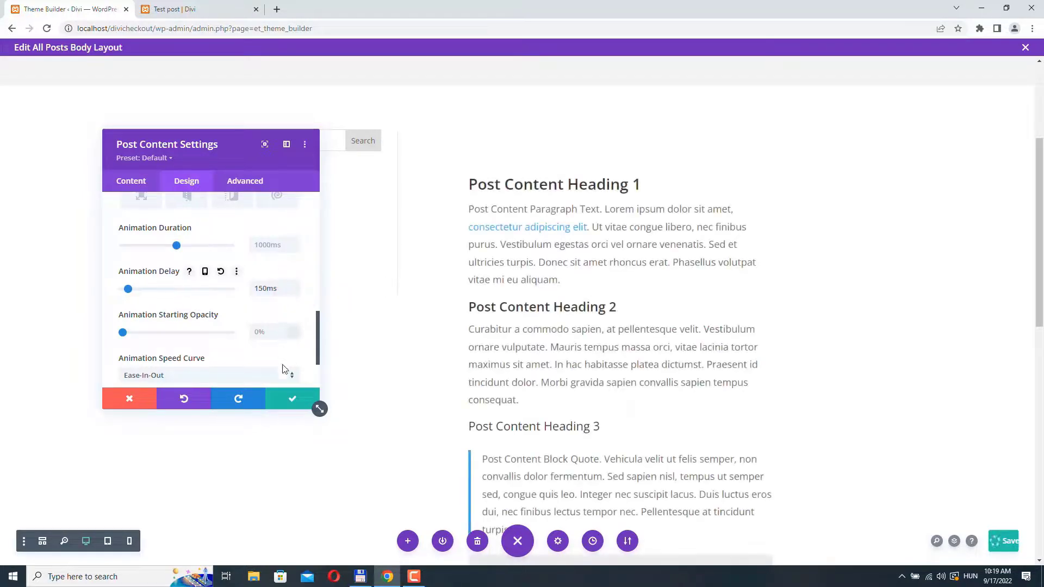
pyautogui.click(289, 400)
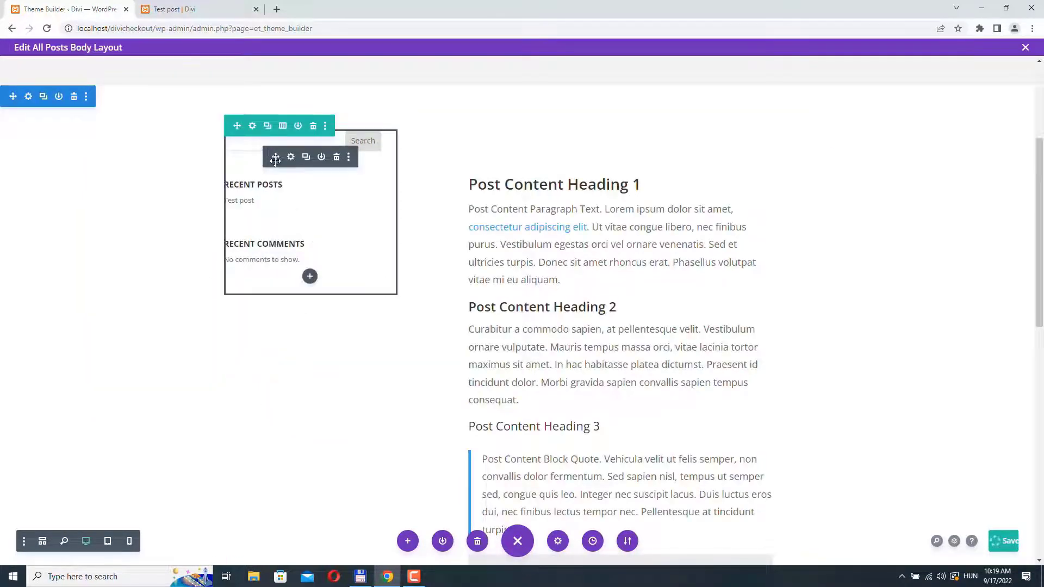
# - Set the sidebar module's animation delay to 150ms
pyautogui.click(290, 161)
pyautogui.scroll(-1, 217, 267)
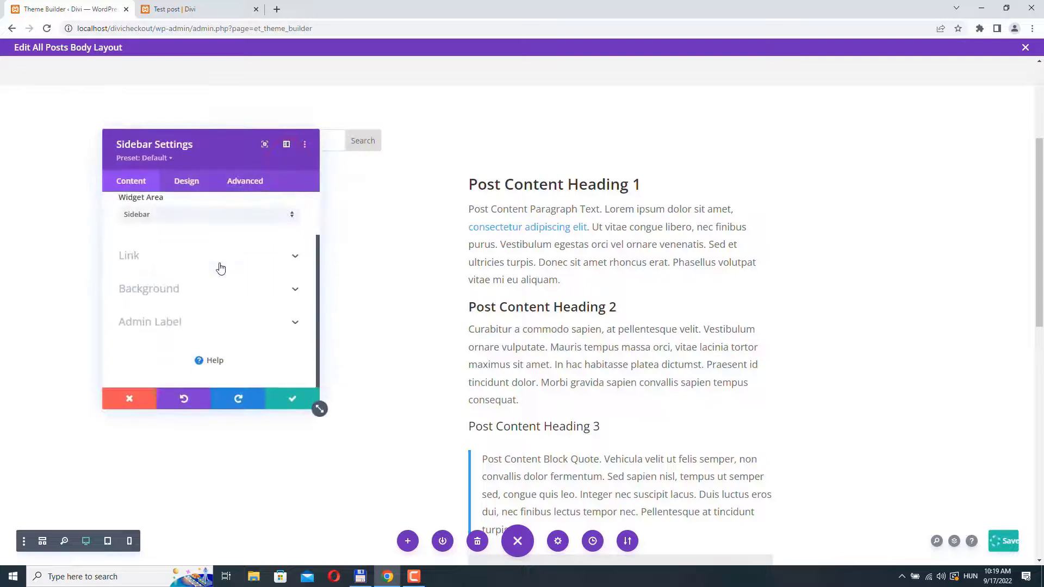
pyautogui.click(197, 182)
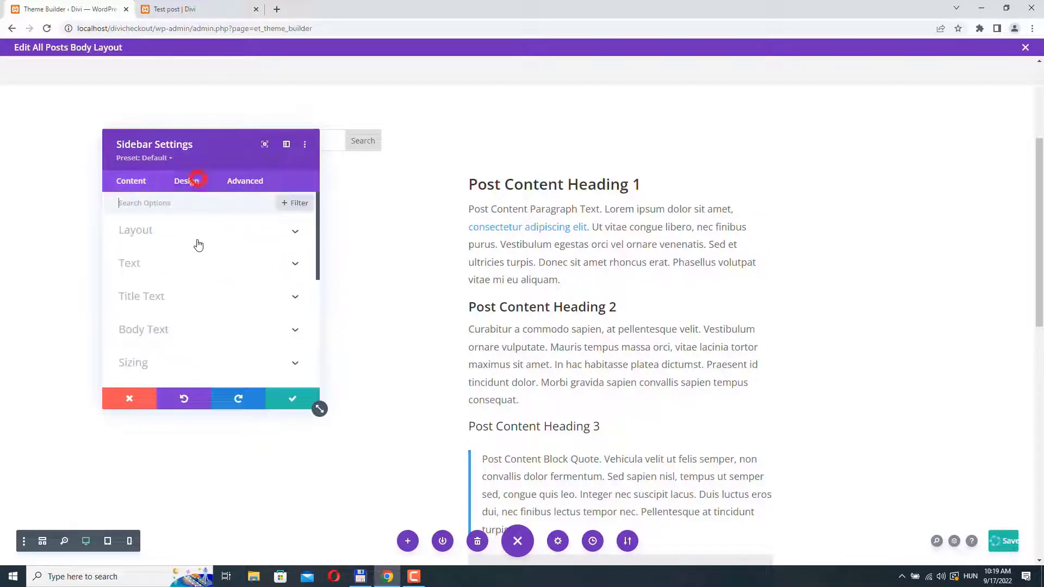
pyautogui.scroll(-5, 198, 265)
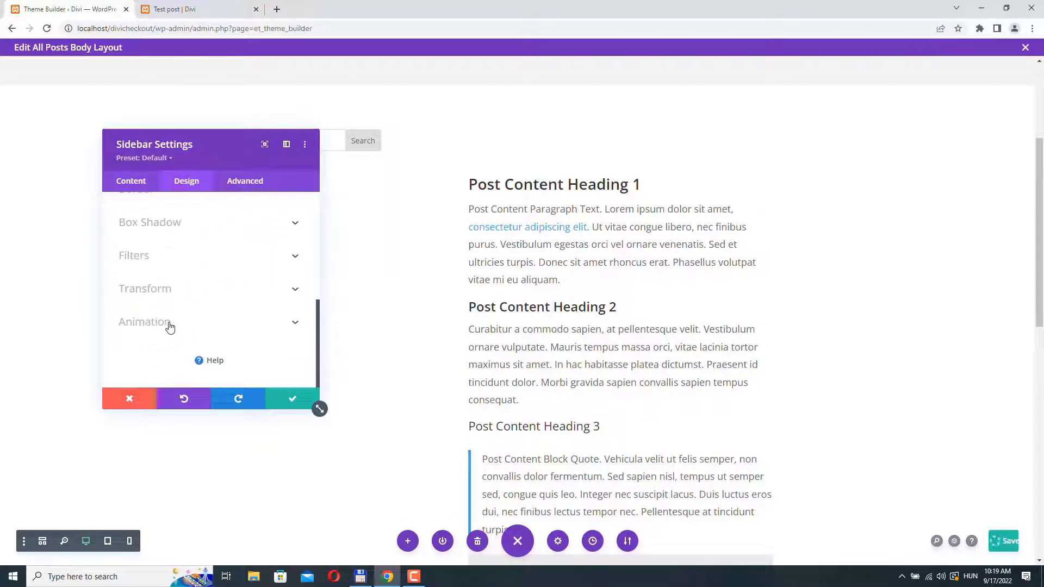
pyautogui.click(170, 326)
pyautogui.scroll(-5, 179, 302)
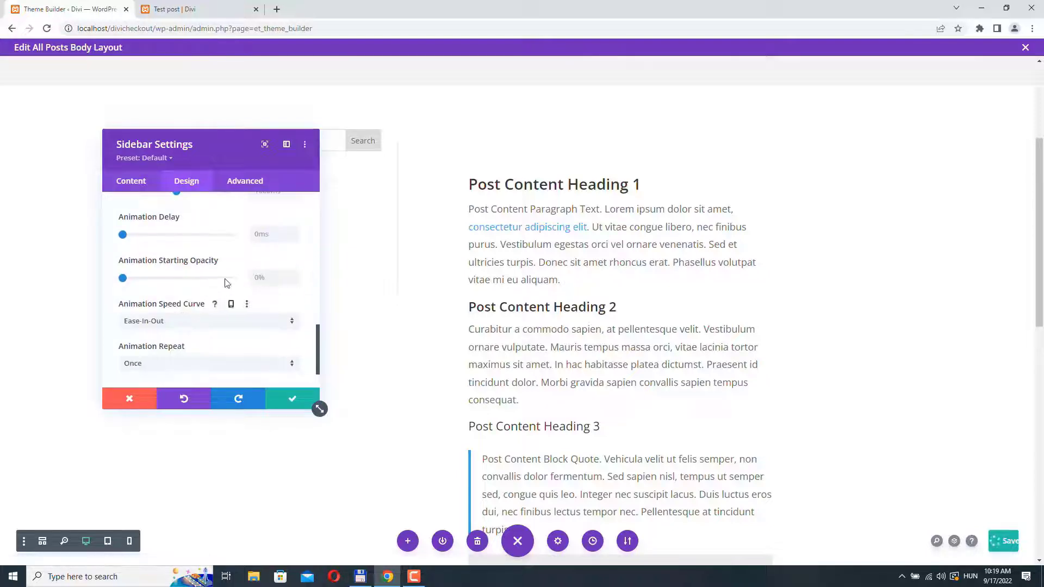
pyautogui.click(295, 234)
pyautogui.write('150ms')
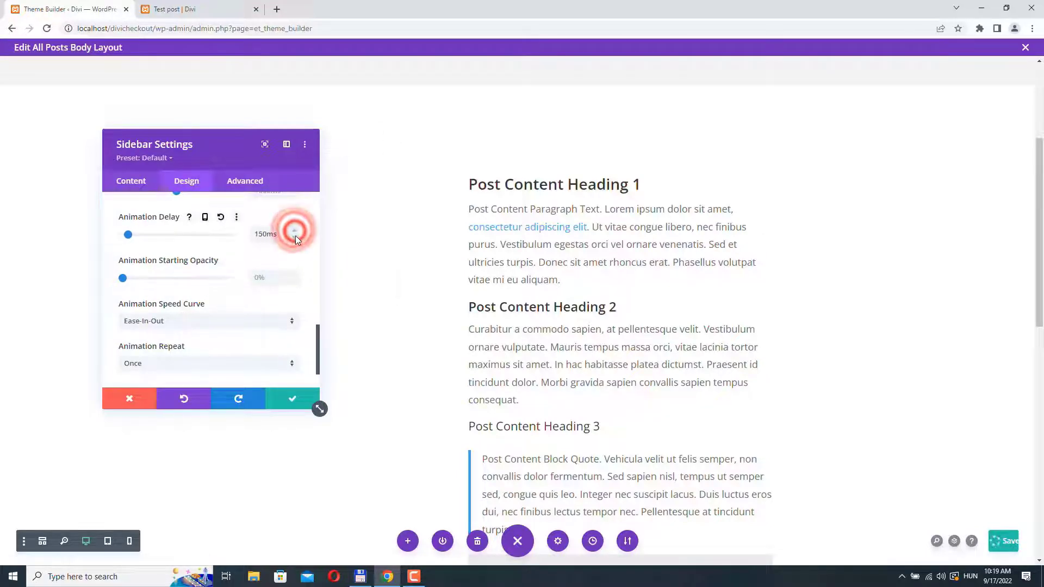
# - Apply the sidebar settings, reload the live test post and review the delayed load animations of the sidebar and post content
pyautogui.click(293, 399)
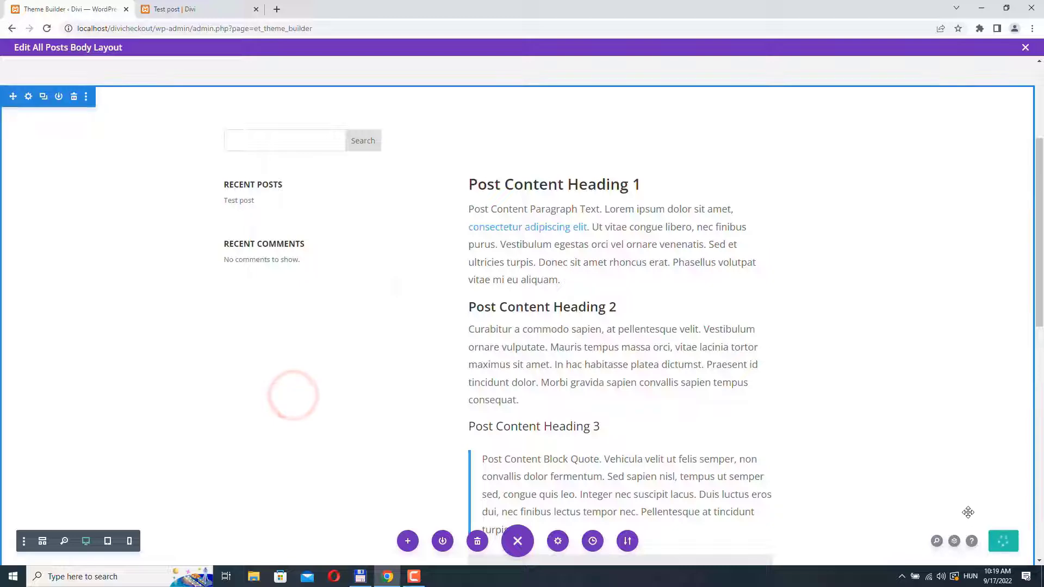
pyautogui.hotkey('ctrl', 'Tab')
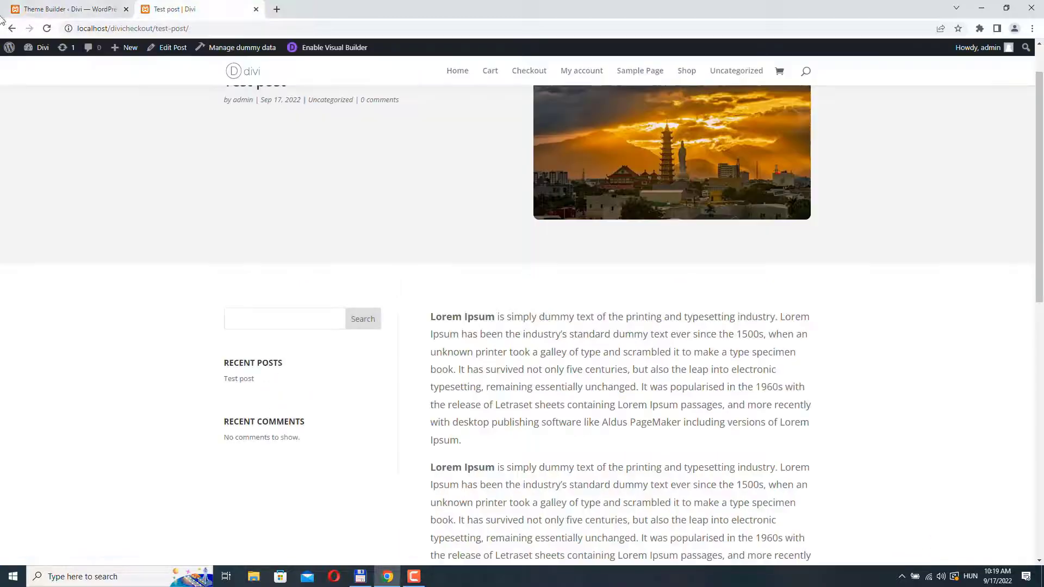
pyautogui.click(46, 30)
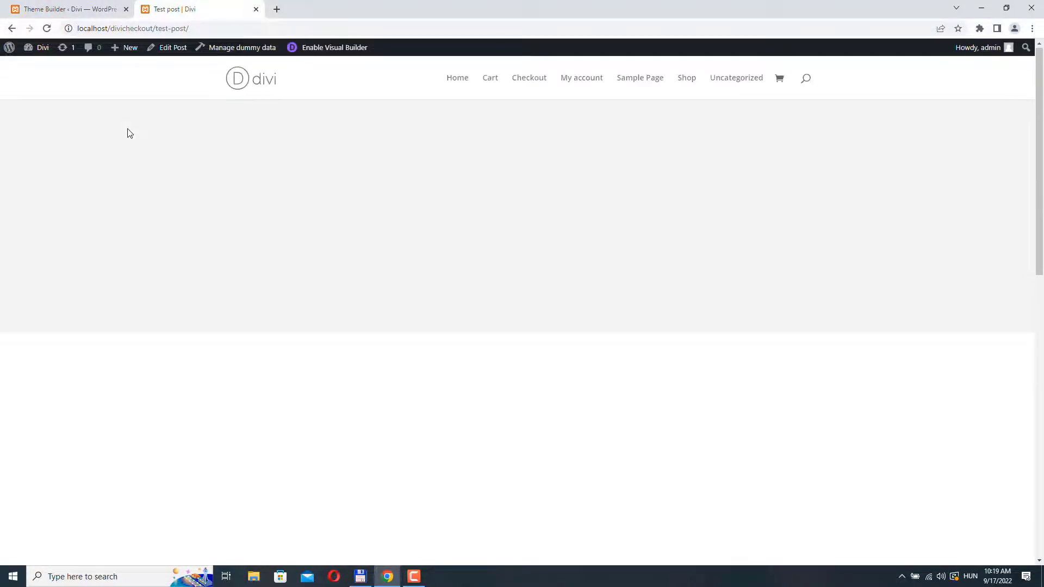
pyautogui.scroll(-3, 141, 133)
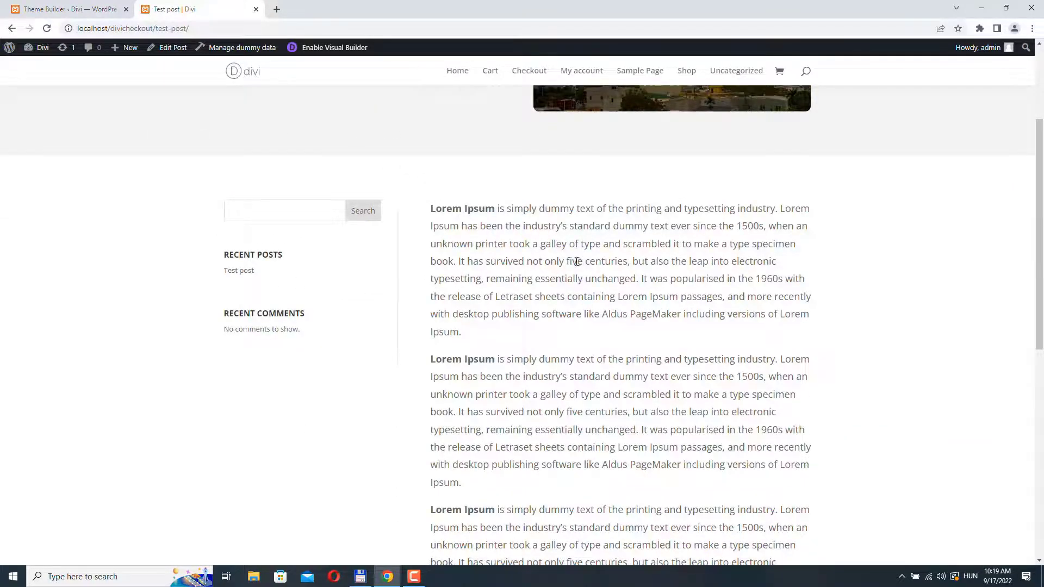
pyautogui.scroll(1, 577, 261)
pyautogui.scroll(-4, 577, 263)
pyautogui.scroll(5, 577, 263)
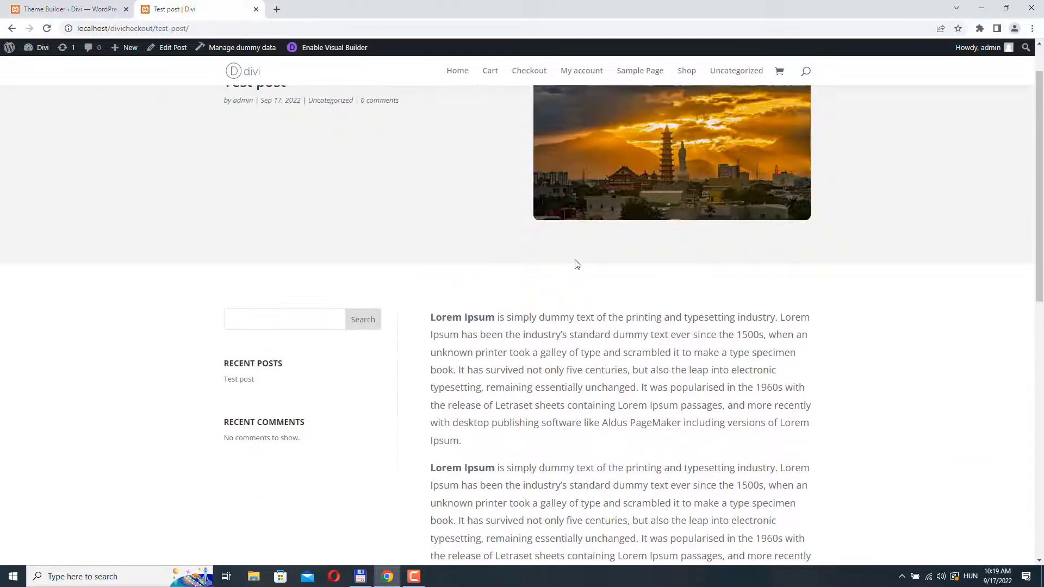
pyautogui.scroll(-10, 577, 264)
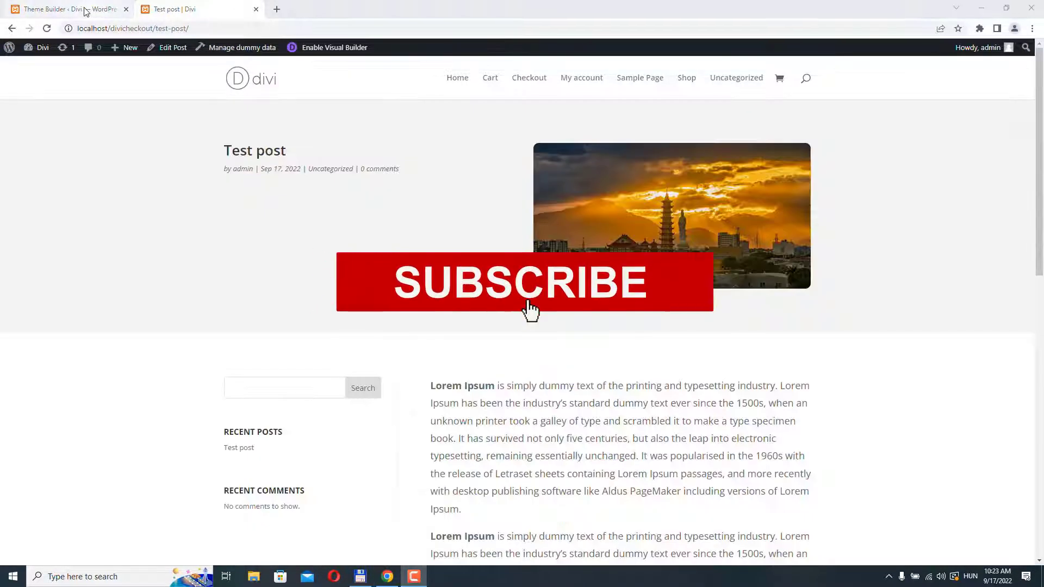
# - Return to the body layout and add a regular section with a single-column row and a Comments module below the post content
pyautogui.click(85, 9)
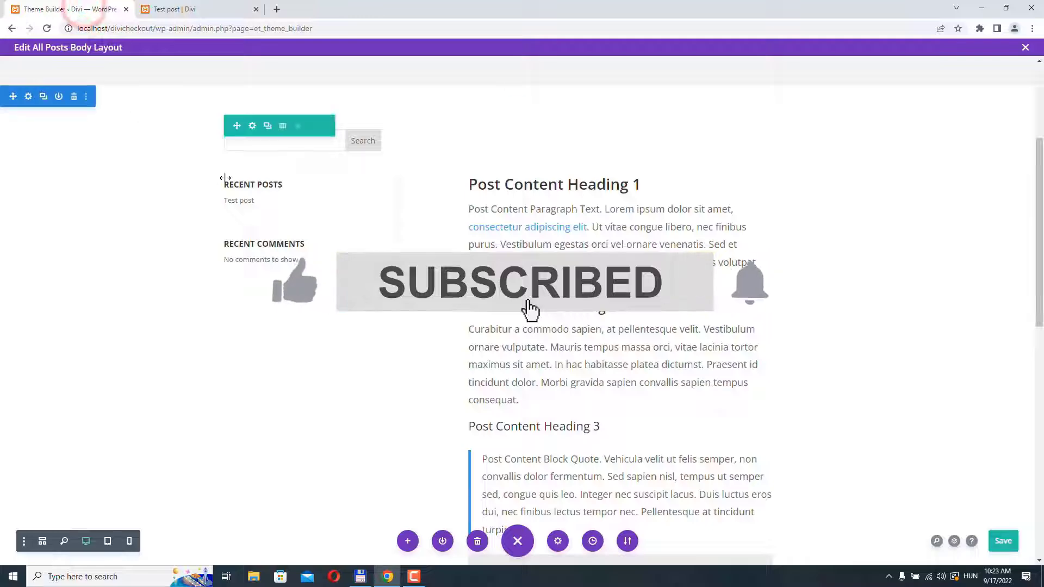
pyautogui.scroll(-8, 451, 364)
pyautogui.scroll(-1, 451, 364)
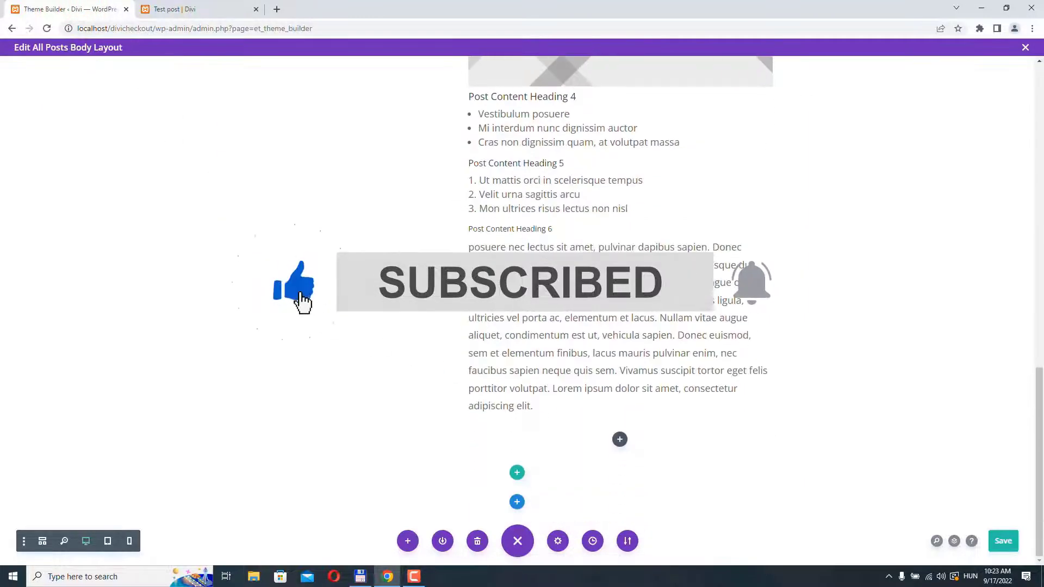
pyautogui.click(517, 503)
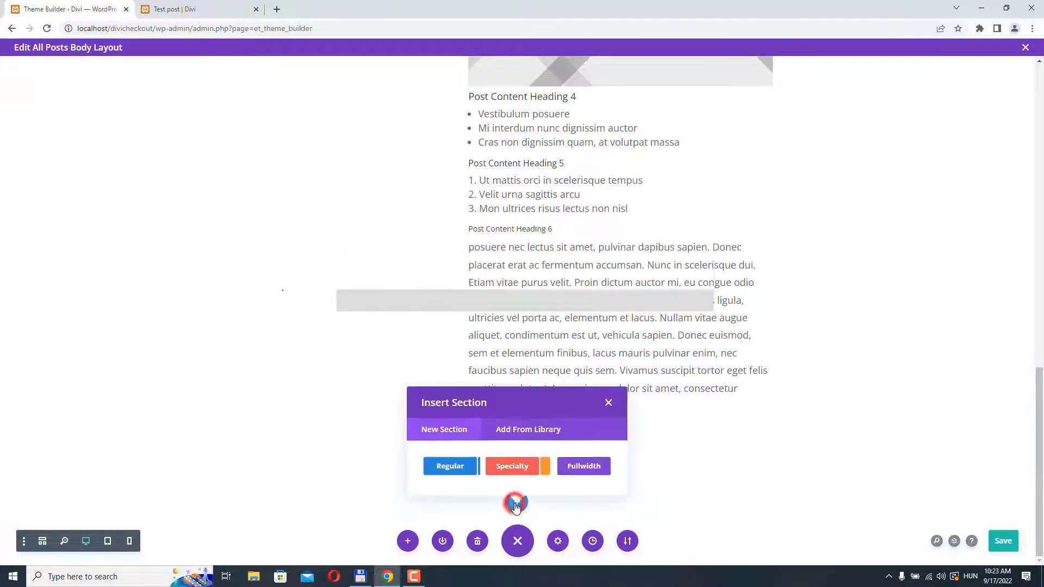
pyautogui.click(451, 466)
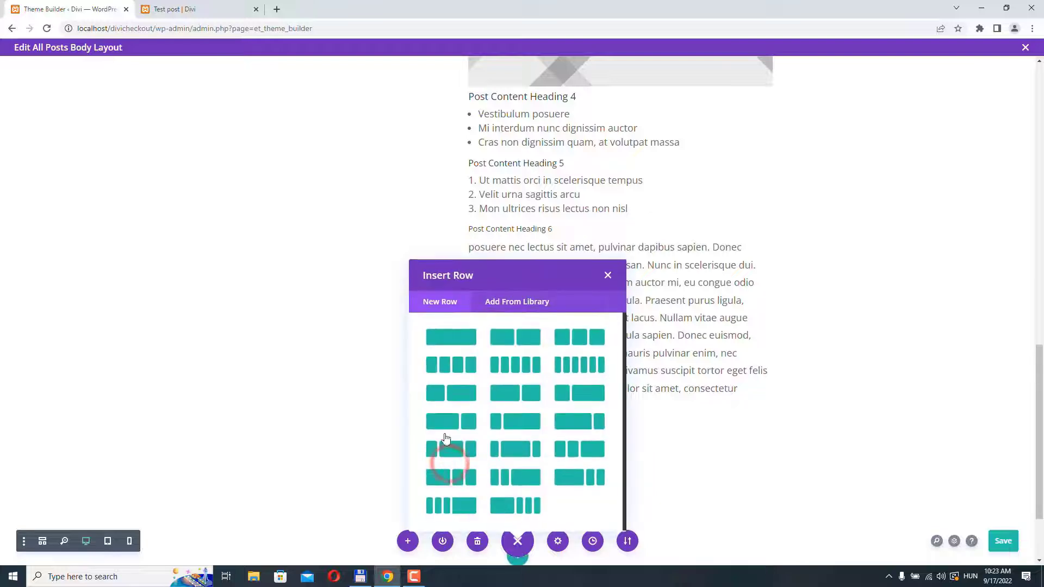
pyautogui.click(447, 338)
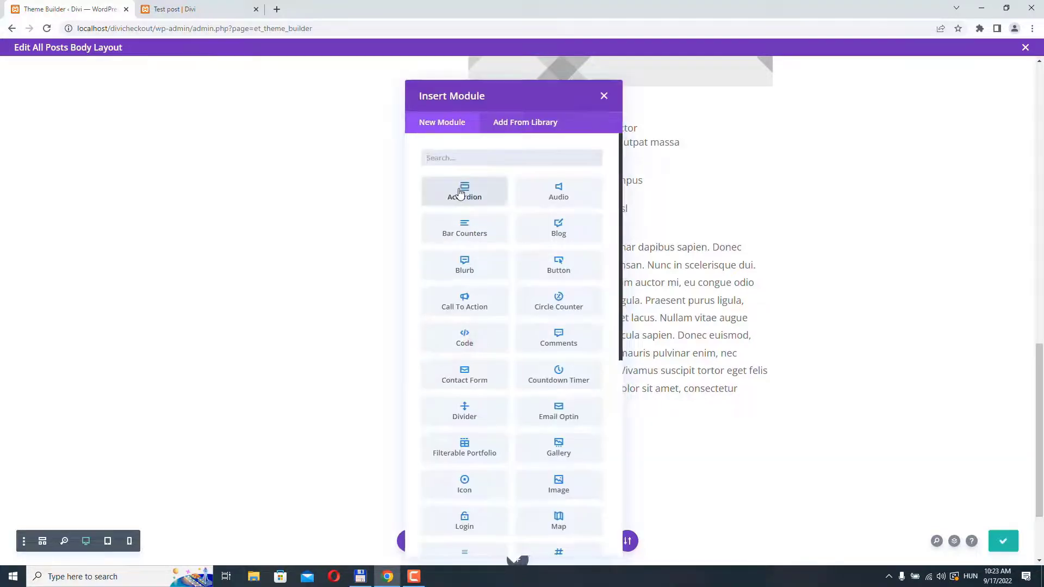
pyautogui.click(558, 336)
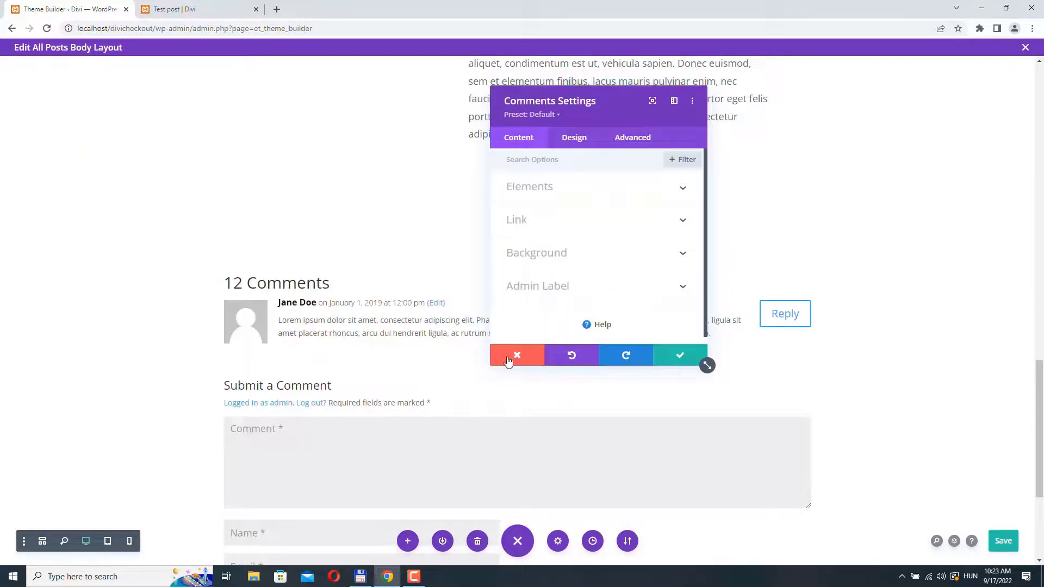
pyautogui.click(508, 359)
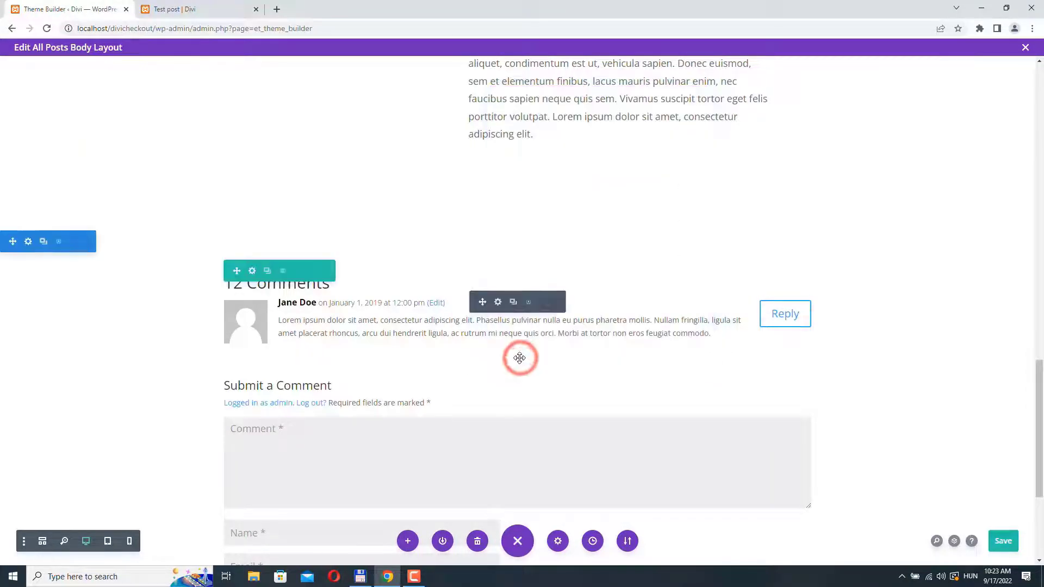
# - Set the comments section's background colour to a translucent light grey-blue, rgba(198,209,211,0.23), and apply the section settings
pyautogui.click(27, 244)
pyautogui.click(592, 218)
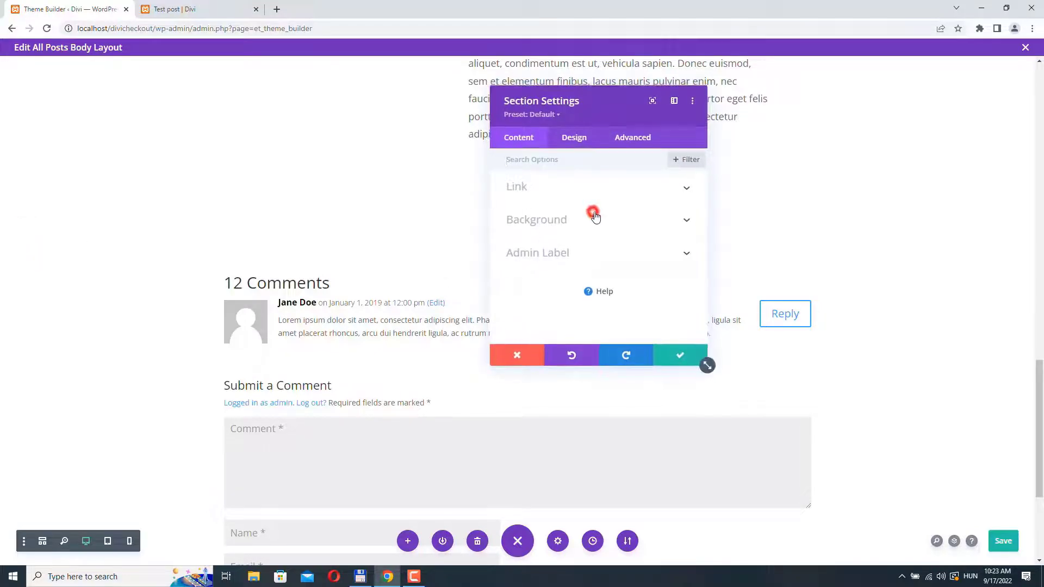
pyautogui.click(587, 272)
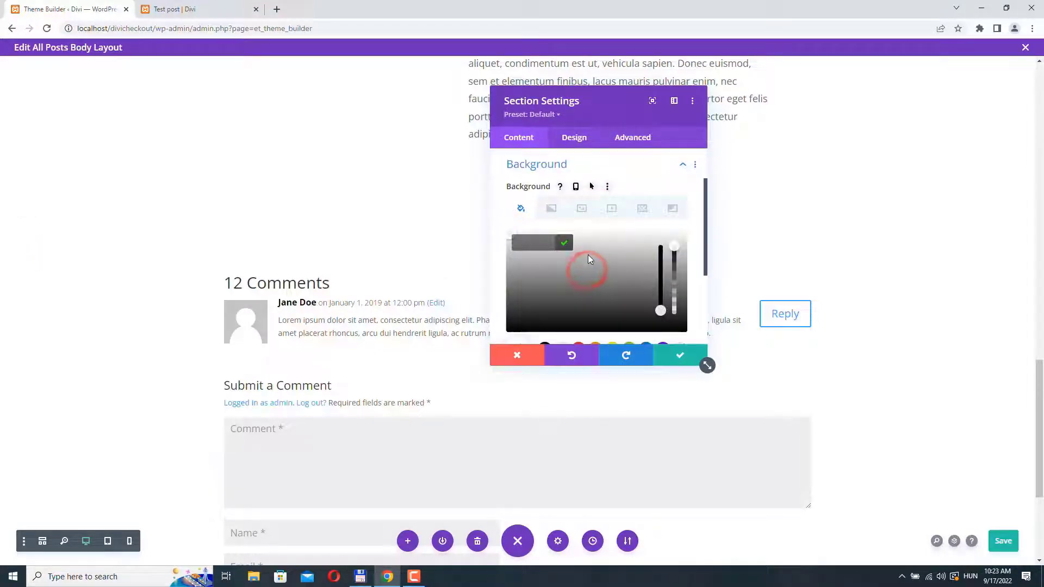
pyautogui.scroll(-3, 646, 295)
pyautogui.scroll(1, 646, 295)
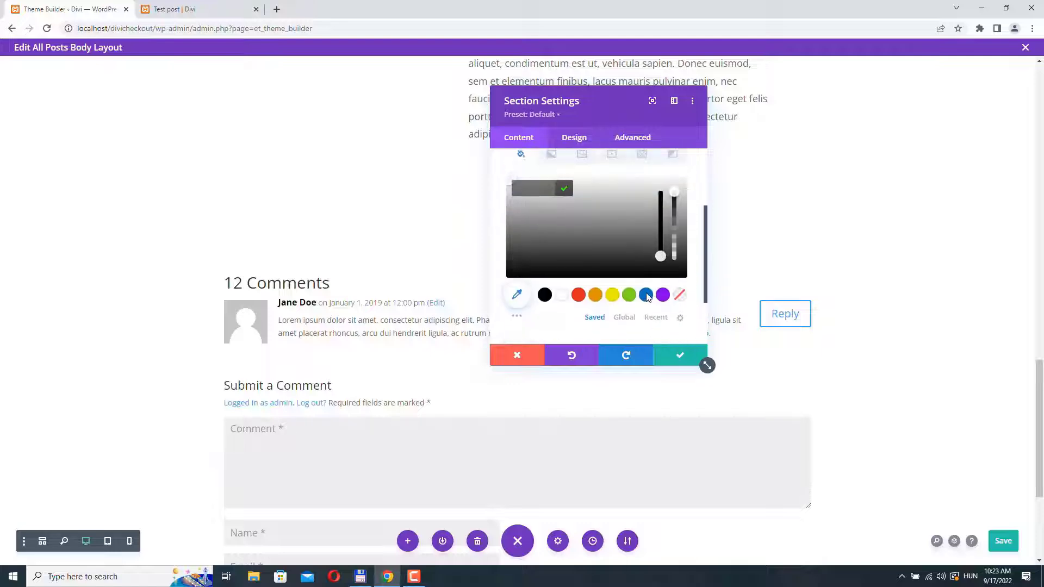
pyautogui.click(589, 244)
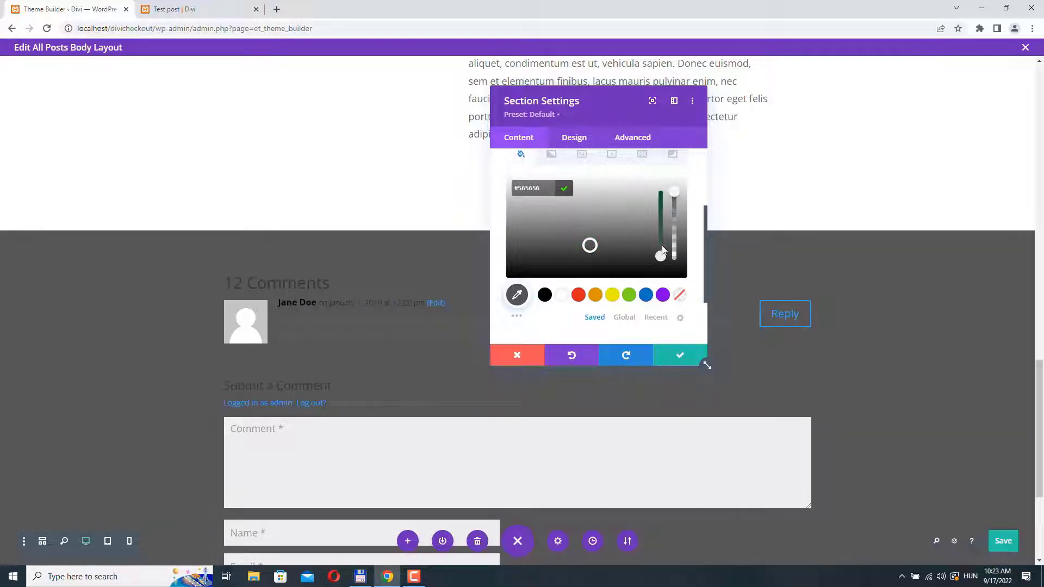
pyautogui.click(646, 295)
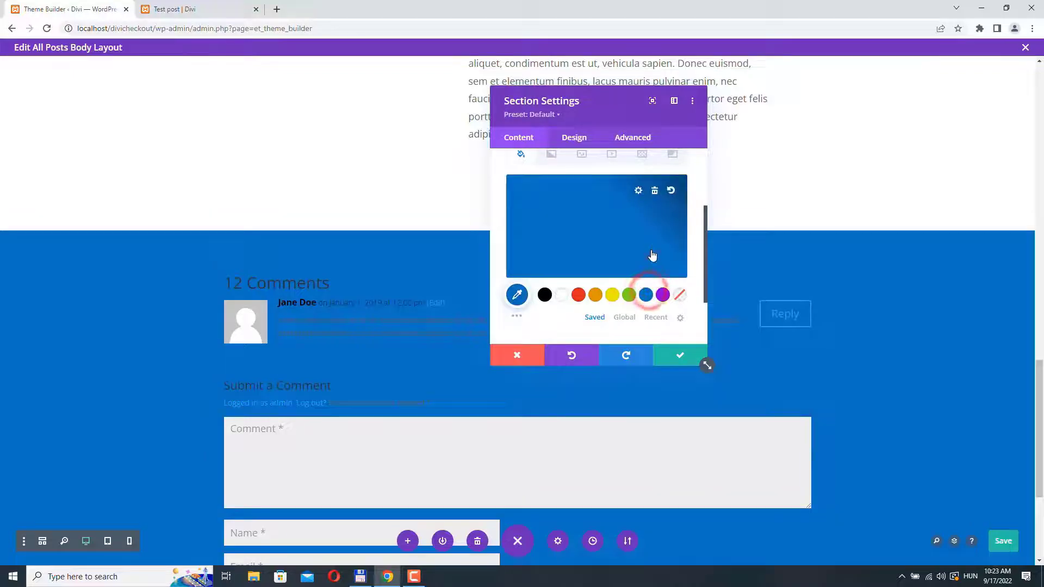
pyautogui.click(588, 238)
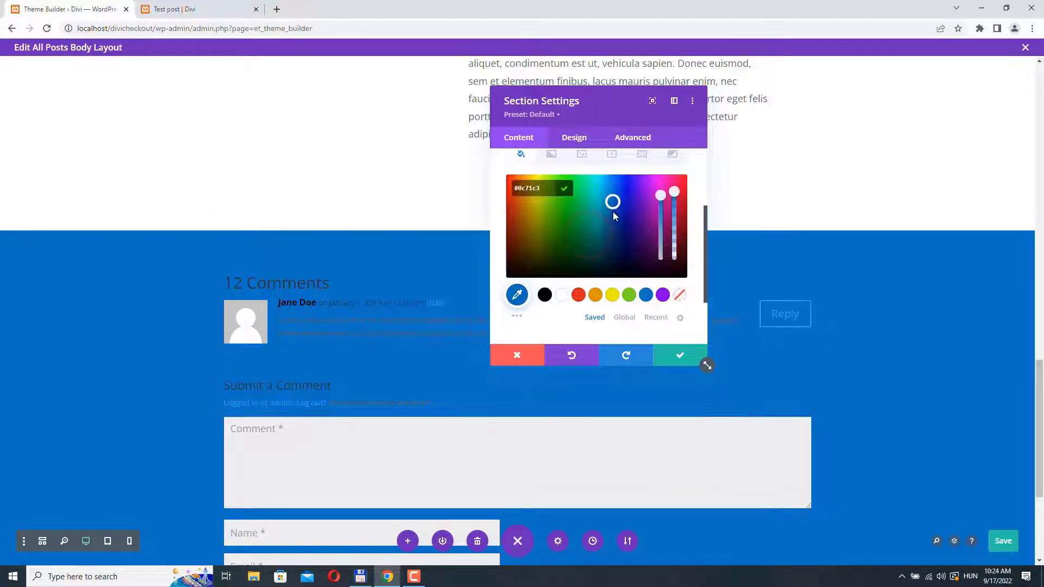
pyautogui.moveTo(605, 204)
pyautogui.mouseDown()
pyautogui.moveTo(599, 190)
pyautogui.moveTo(609, 194)
pyautogui.mouseUp()
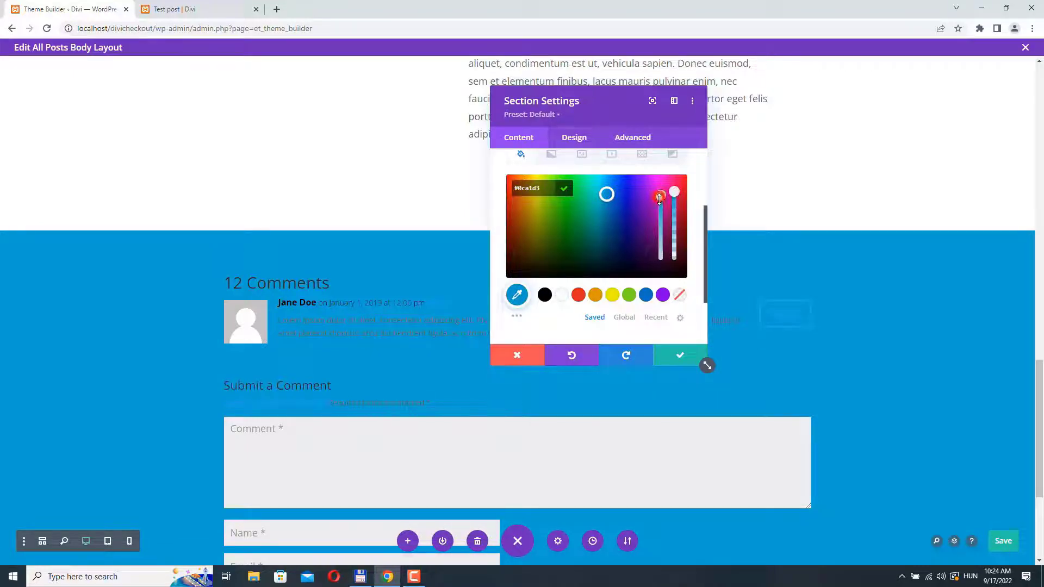
pyautogui.moveTo(660, 197); pyautogui.dragTo(661, 264)
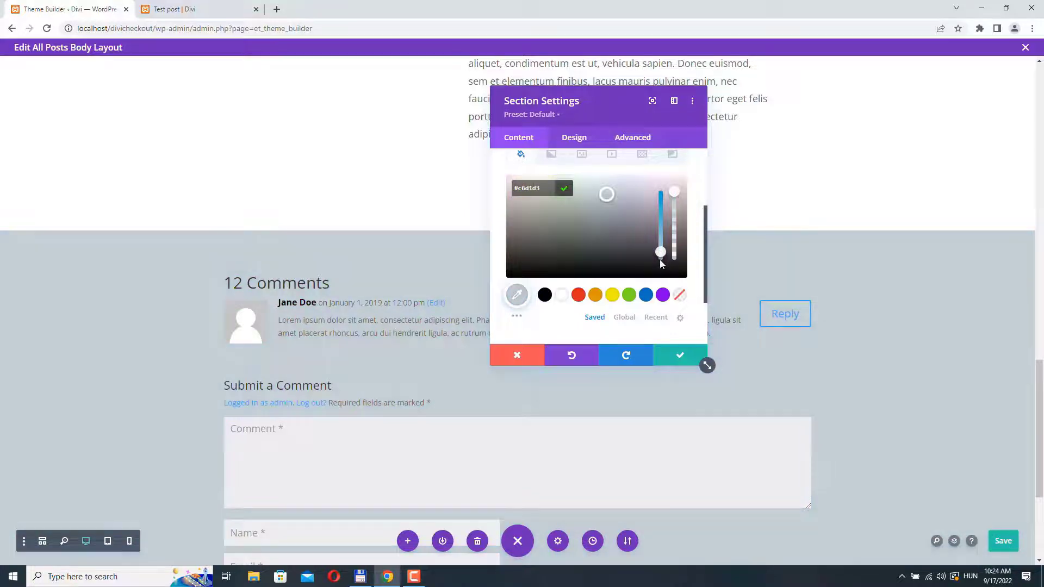
pyautogui.moveTo(674, 191); pyautogui.dragTo(673, 247)
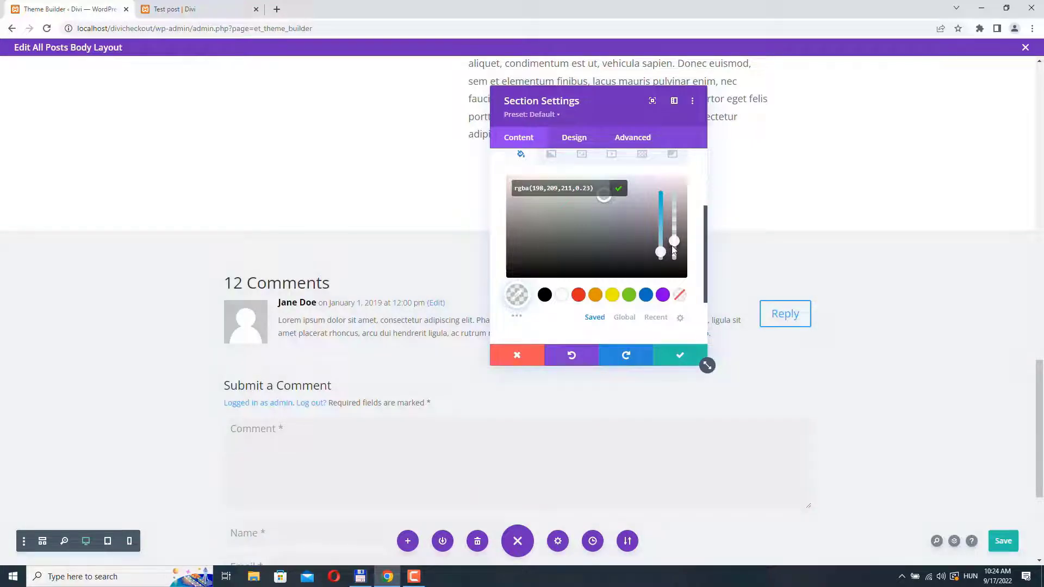
pyautogui.click(680, 355)
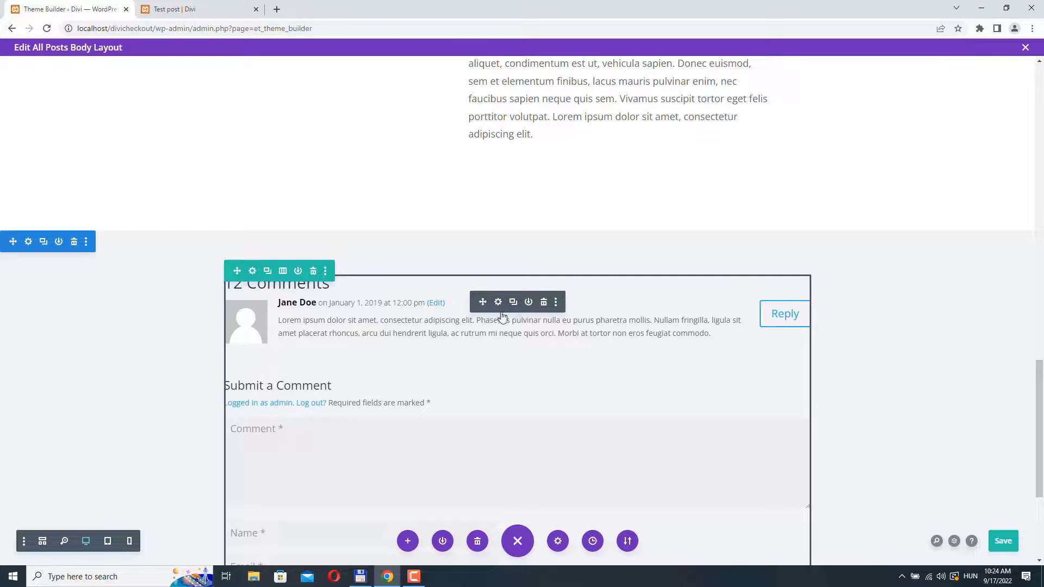
# - Examine the Comments module's element visibility options for author avatar, reply button, comment count and meta
pyautogui.scroll(-2, 503, 316)
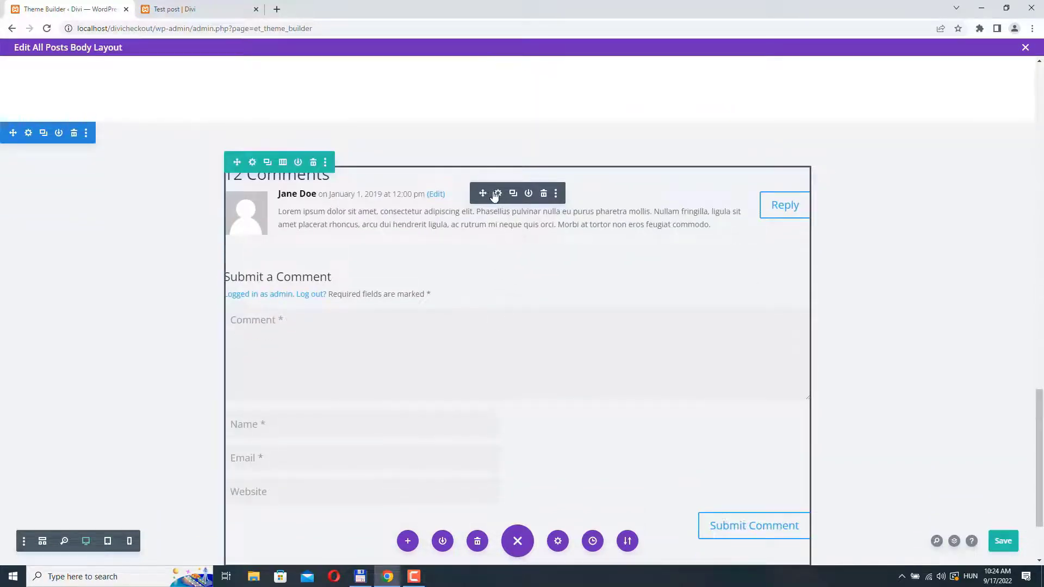
pyautogui.click(494, 194)
pyautogui.click(583, 185)
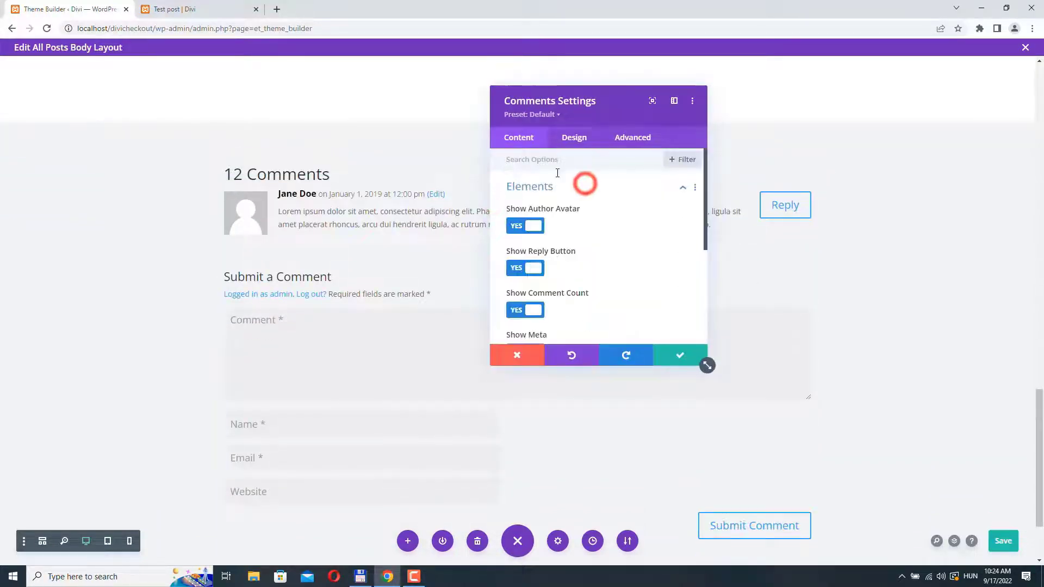
pyautogui.scroll(-2, 552, 284)
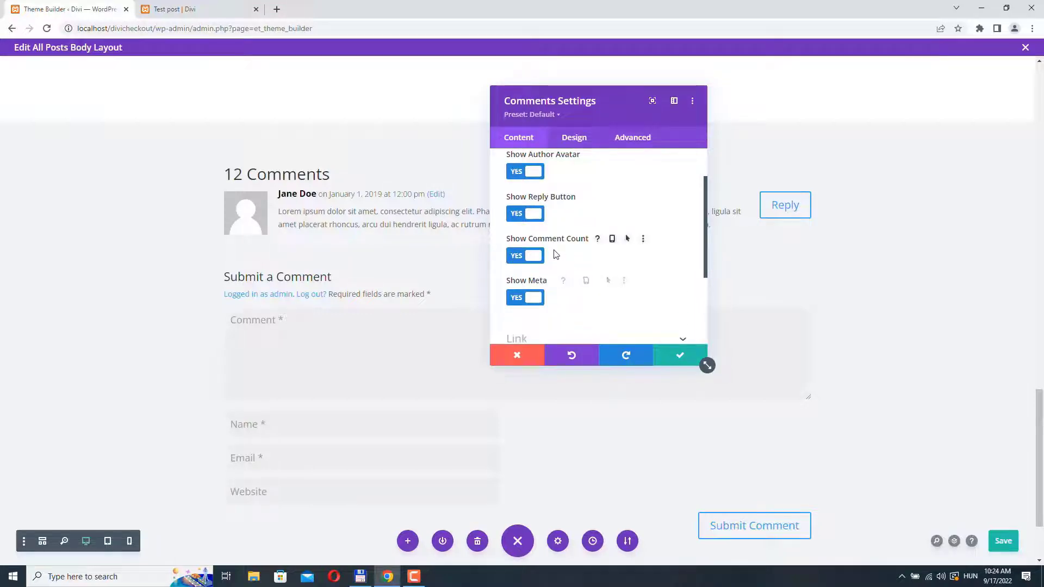
pyautogui.scroll(2, 555, 260)
pyautogui.scroll(-2, 556, 254)
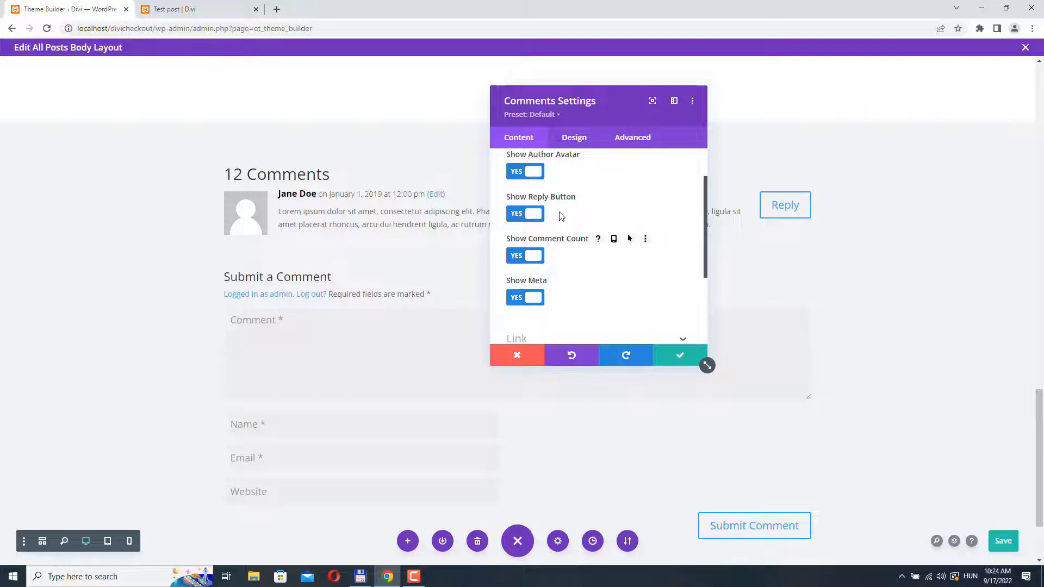
pyautogui.scroll(1, 597, 271)
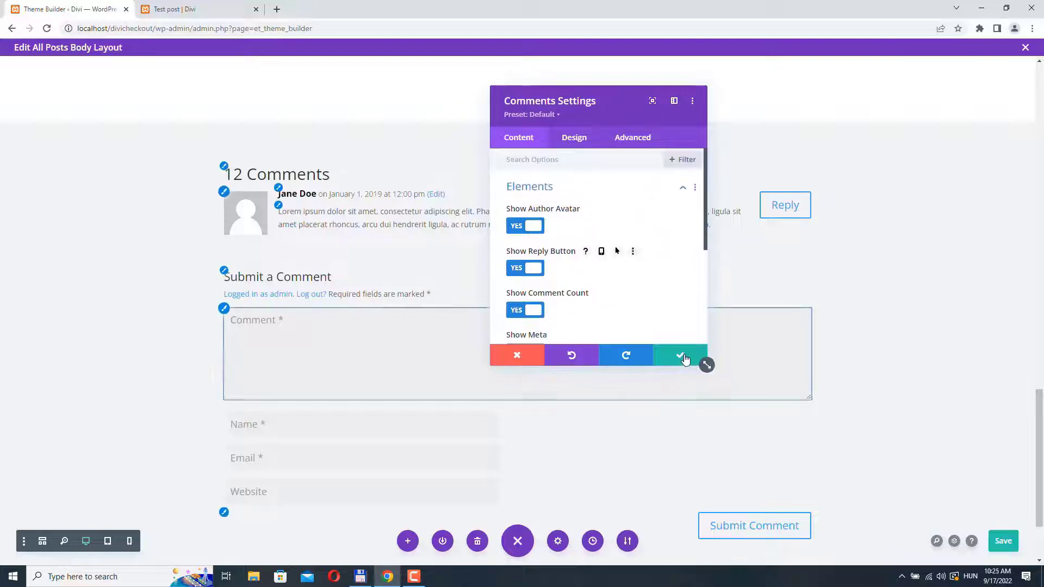
pyautogui.click(685, 358)
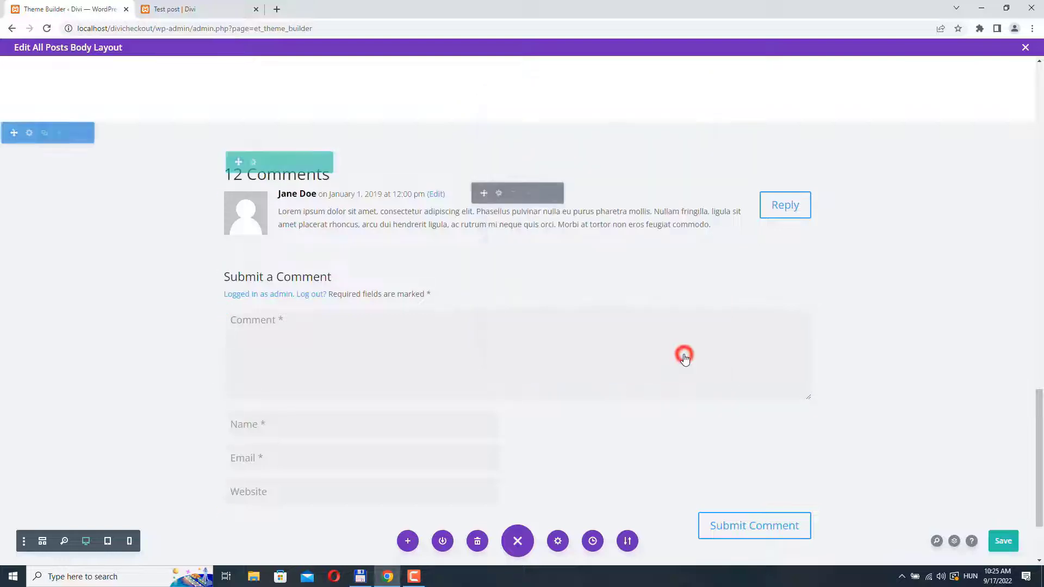
# - Save the body layout and reload the live test post to check the comments section
pyautogui.click(1004, 542)
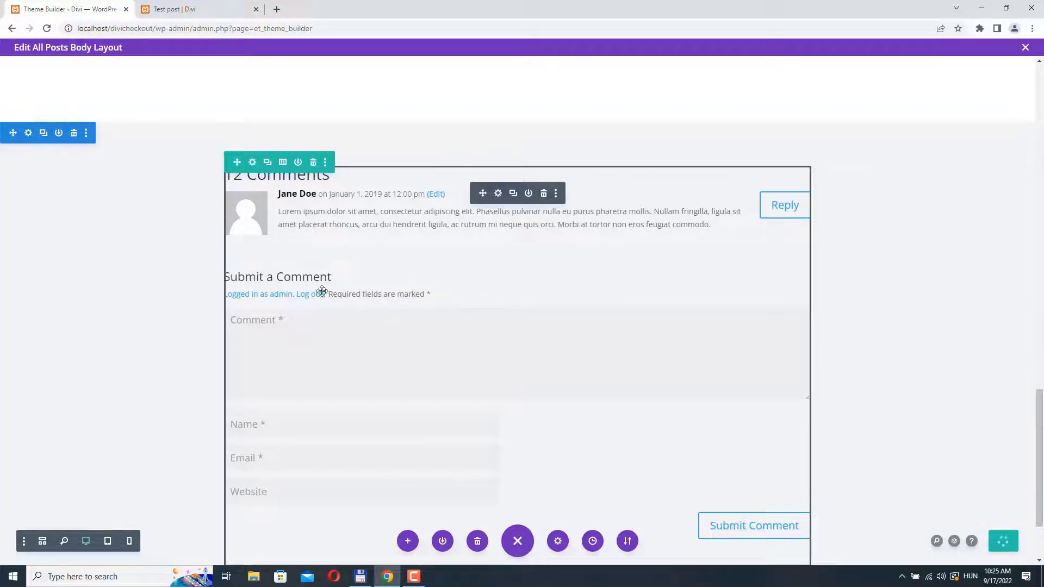
pyautogui.click(187, 10)
pyautogui.click(47, 28)
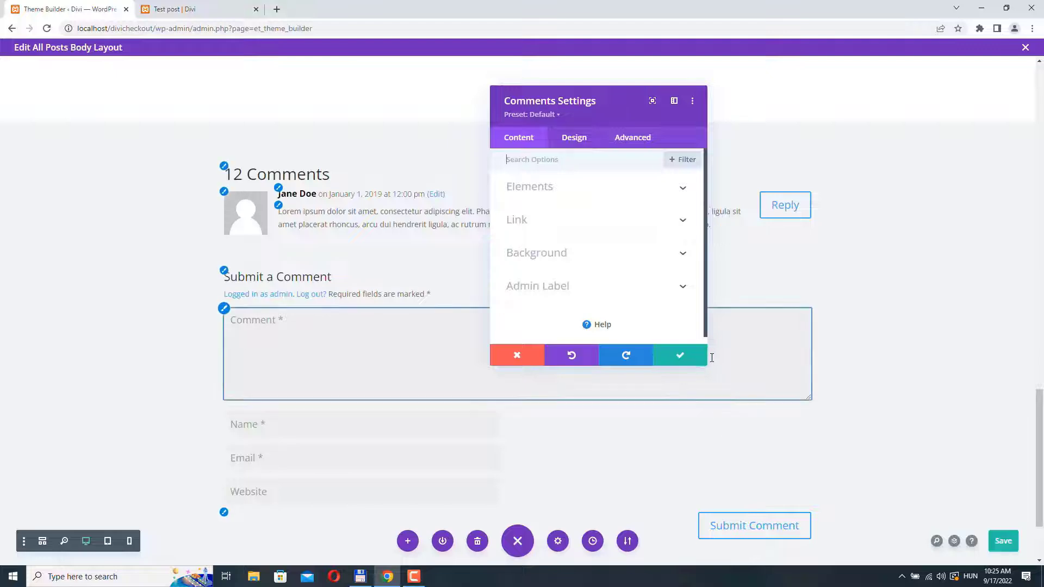
# - Enlarge the Comments module's settings window, move it off the comment list and open its design options
pyautogui.moveTo(704, 361); pyautogui.dragTo(817, 449)
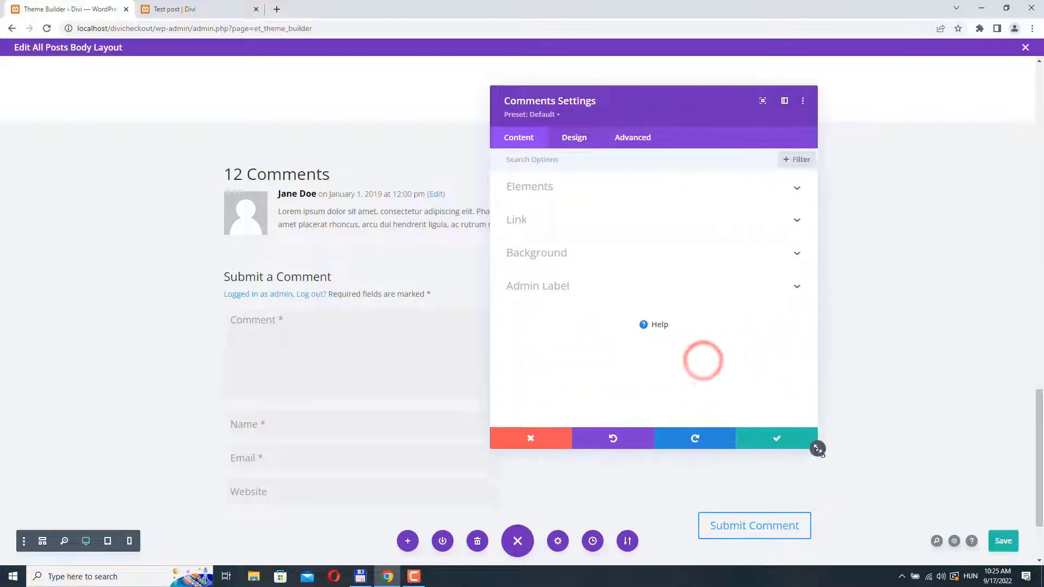
pyautogui.moveTo(630, 96); pyautogui.dragTo(714, 83)
pyautogui.click(635, 174)
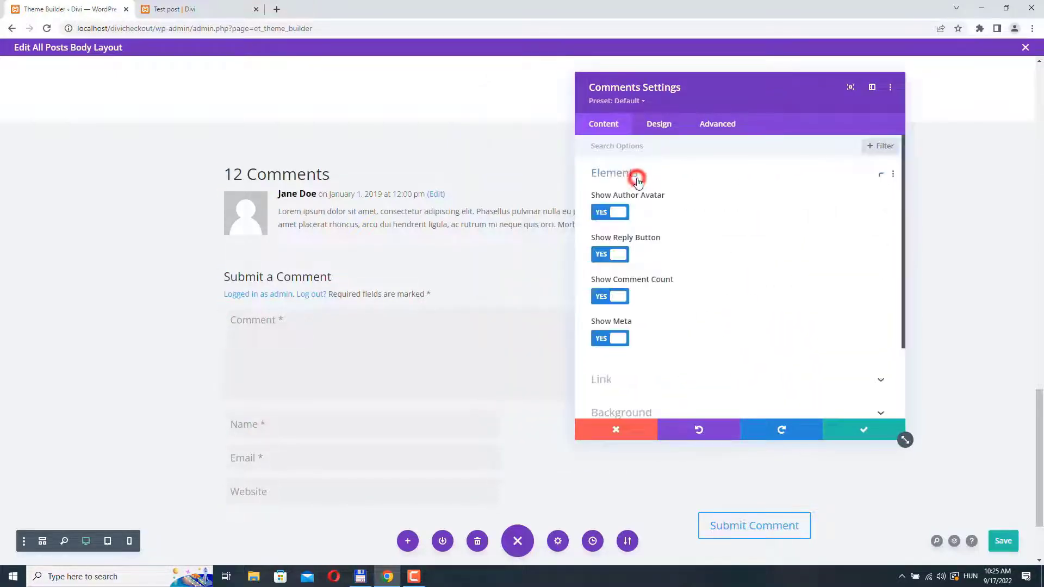
pyautogui.click(636, 173)
pyautogui.click(666, 125)
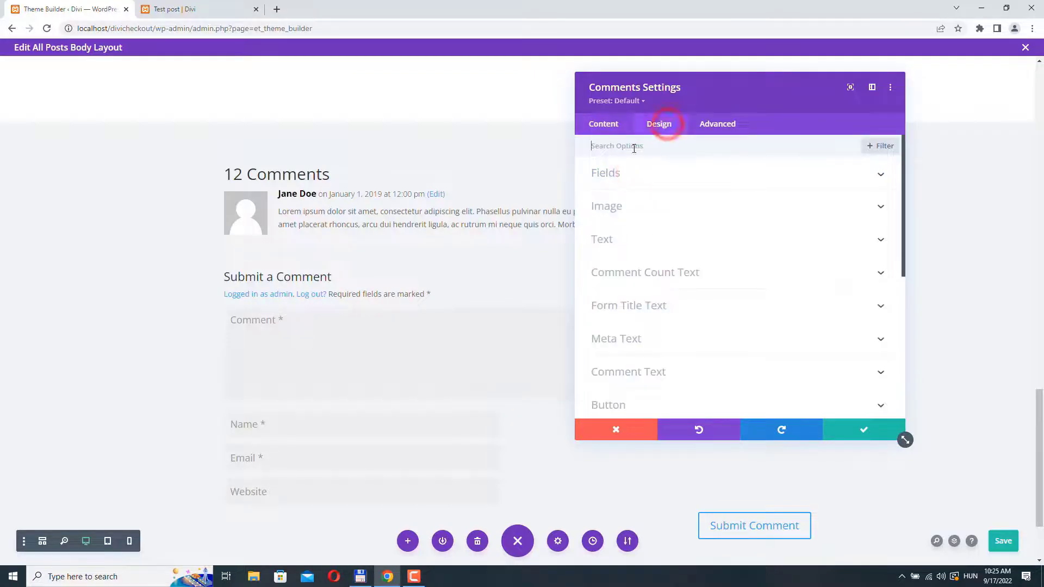
# - Give the comment form fields a white #ffffff background and set their text size to 16px
pyautogui.click(620, 174)
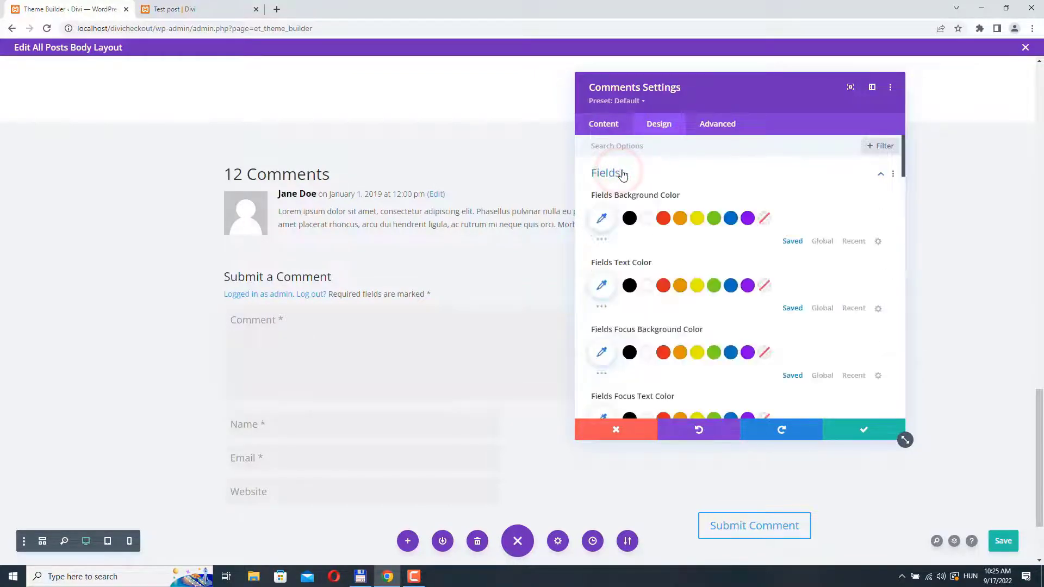
pyautogui.scroll(-1, 629, 238)
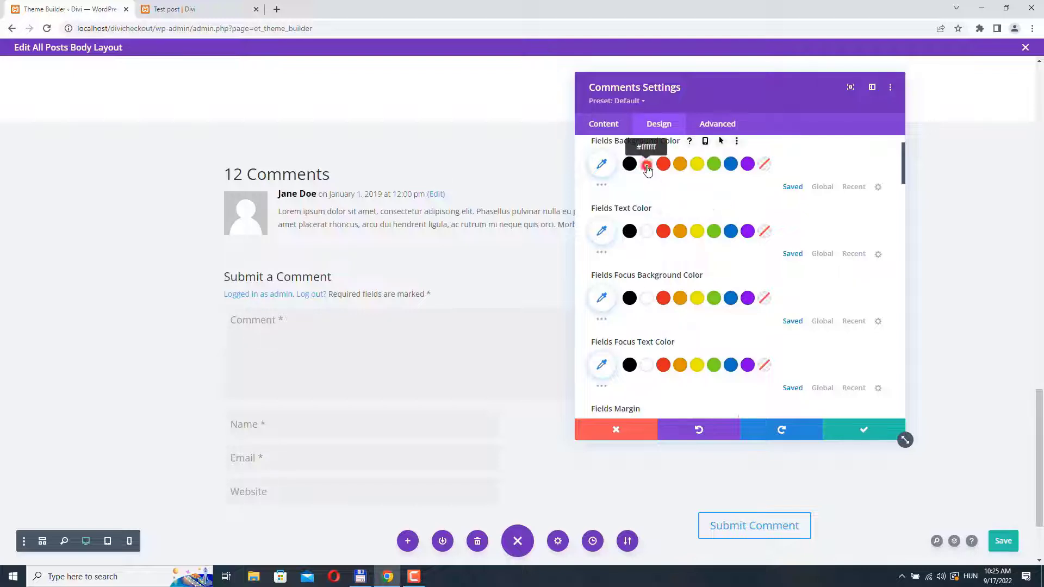
pyautogui.click(647, 165)
pyautogui.scroll(-6, 879, 280)
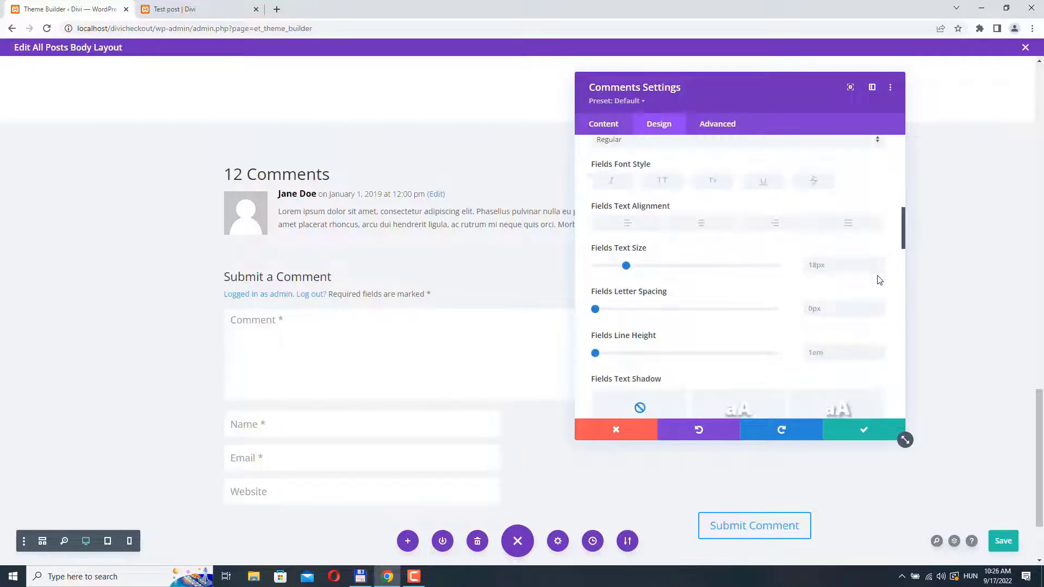
pyautogui.click(880, 267)
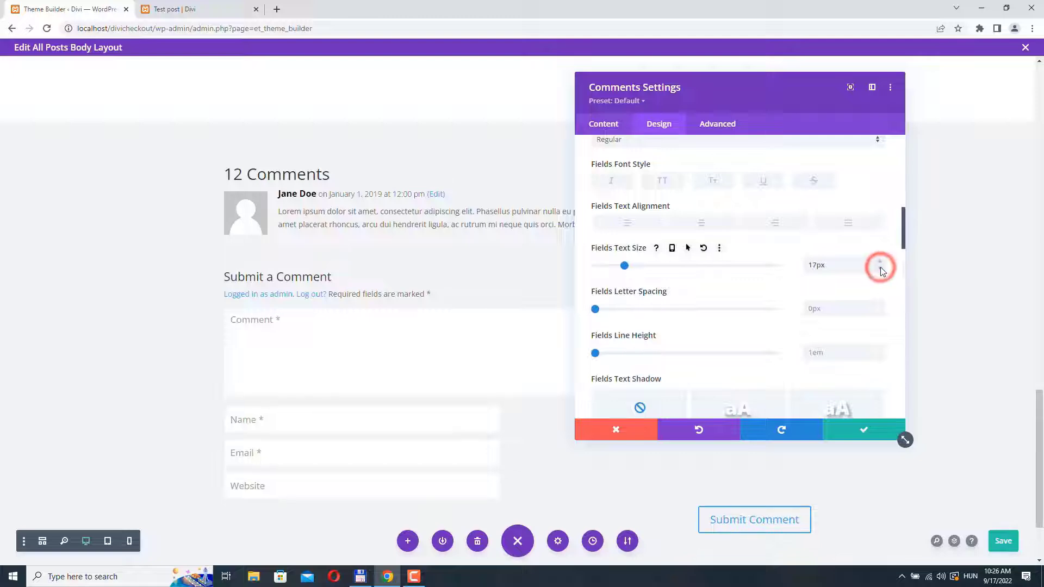
pyautogui.click(880, 266)
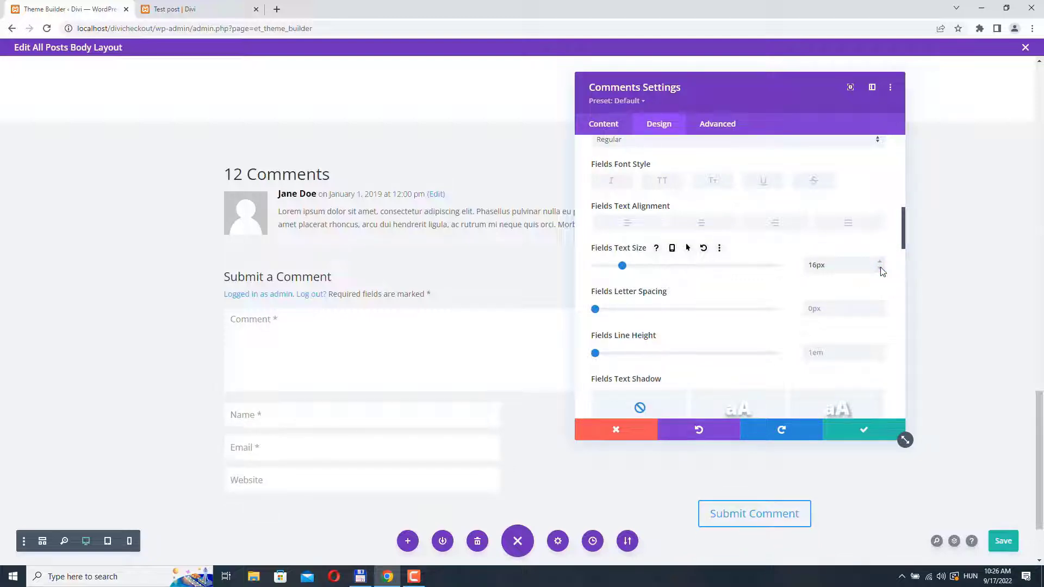
# - Give the comment form fields a 1px light gray border, apply the module settings and save the layout
pyautogui.scroll(-5, 832, 271)
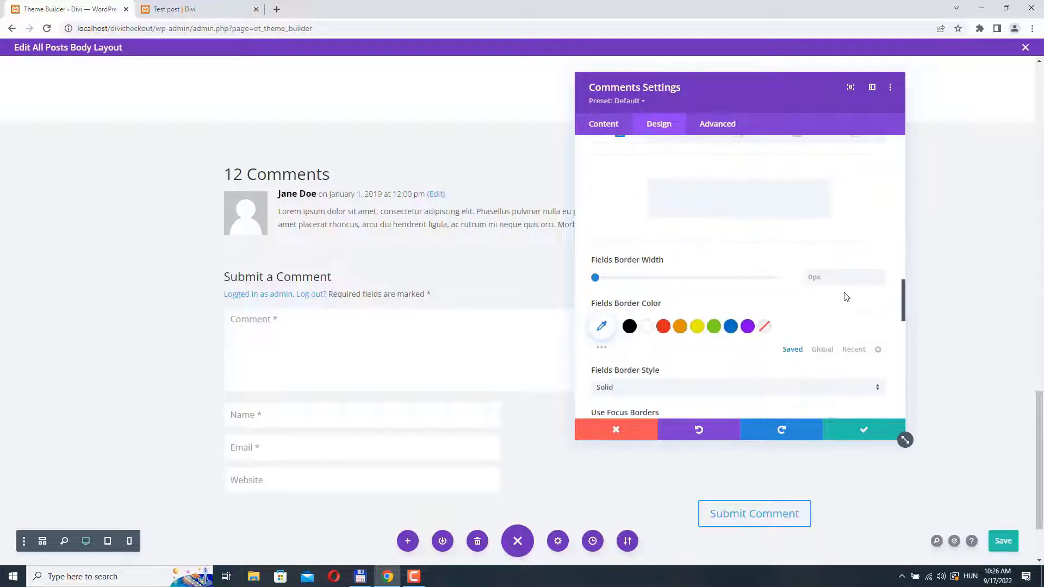
pyautogui.click(880, 274)
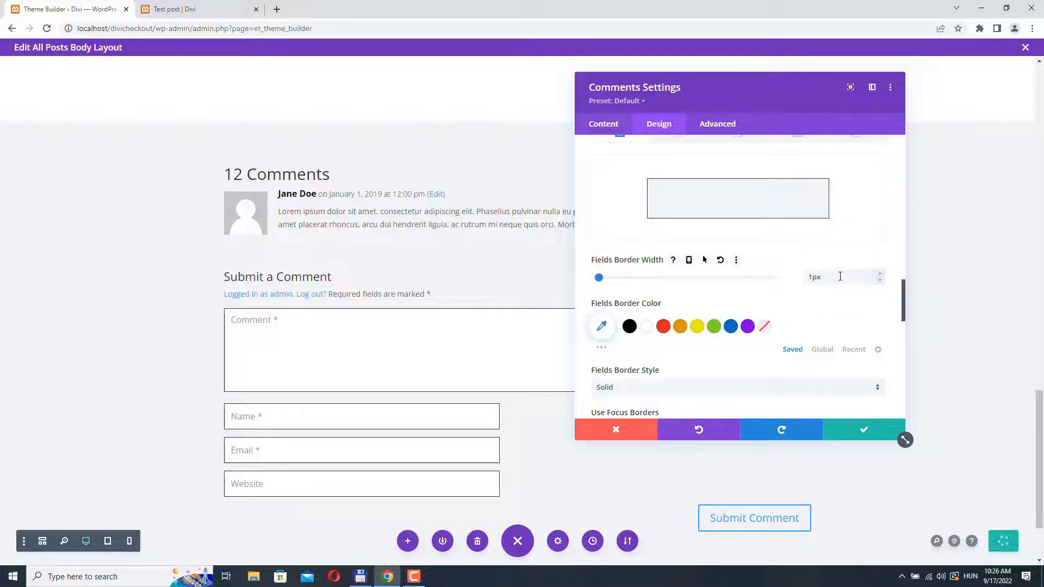
pyautogui.click(603, 327)
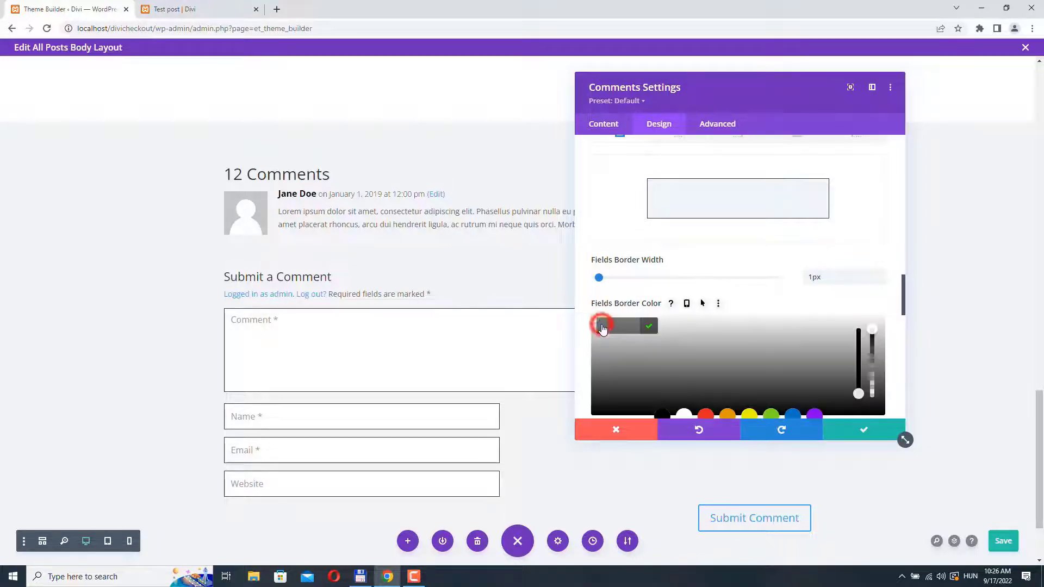
pyautogui.click(666, 336)
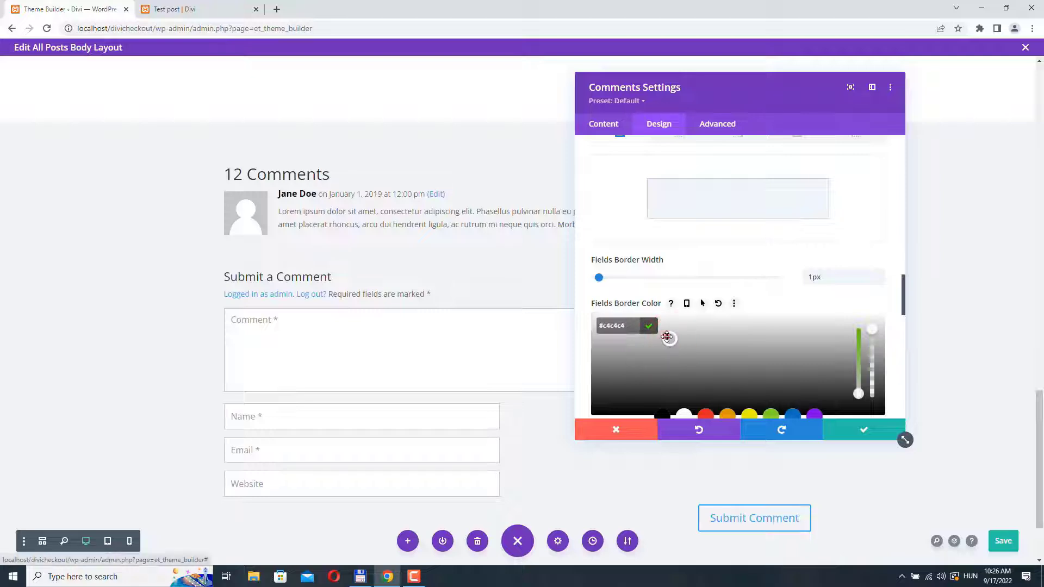
pyautogui.moveTo(667, 334); pyautogui.dragTo(674, 330)
pyautogui.click(864, 430)
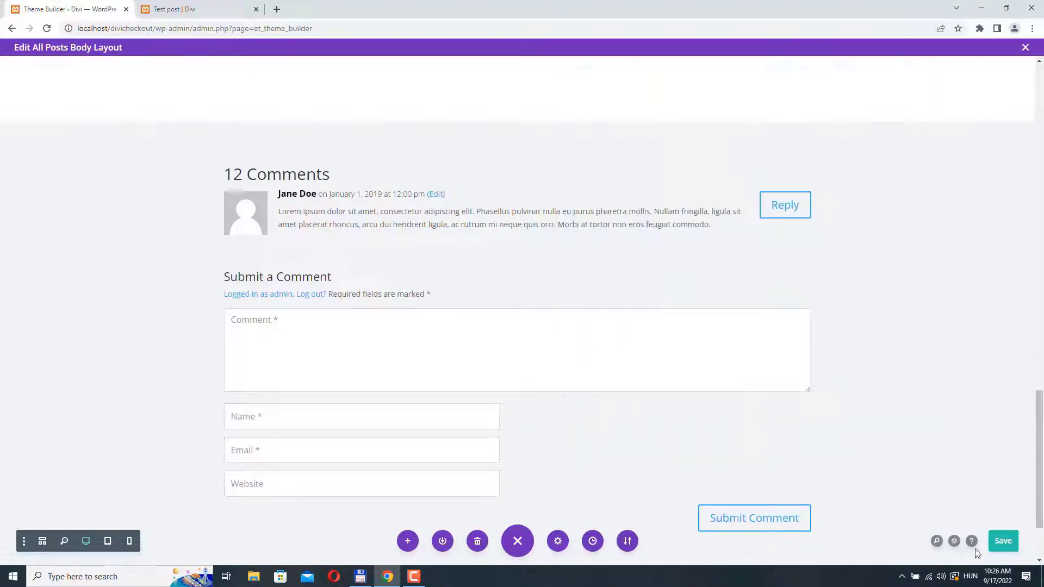
pyautogui.click(1002, 537)
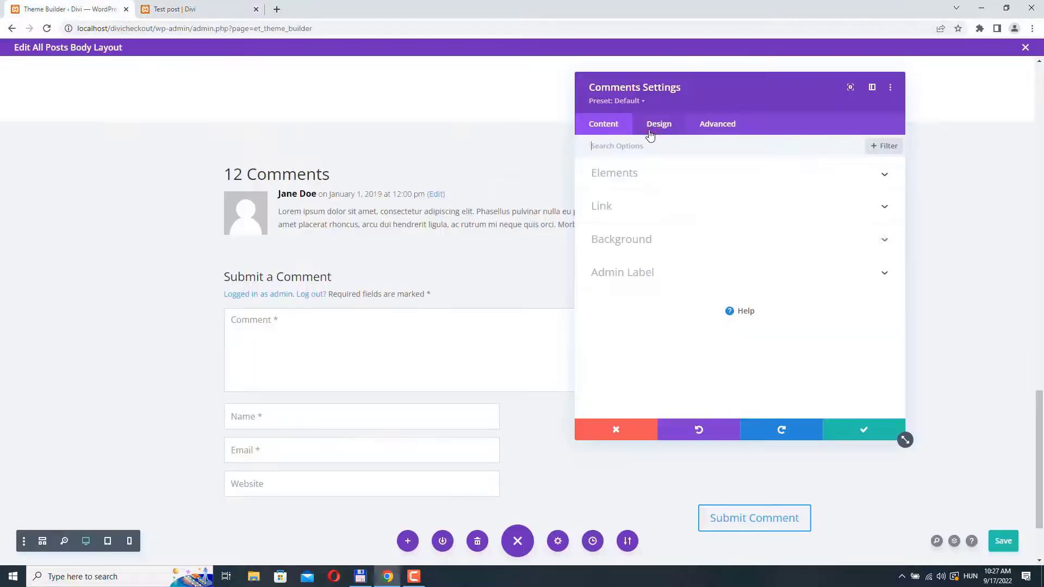
# - Set the comments module's form title font weight to Bold
pyautogui.click(649, 127)
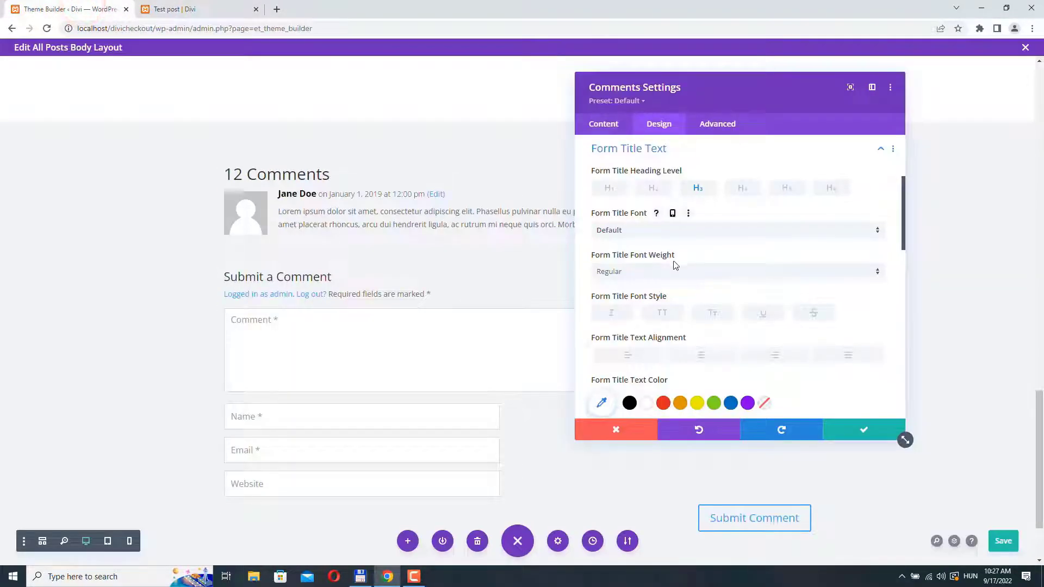
pyautogui.scroll(-1, 653, 261)
pyautogui.click(656, 222)
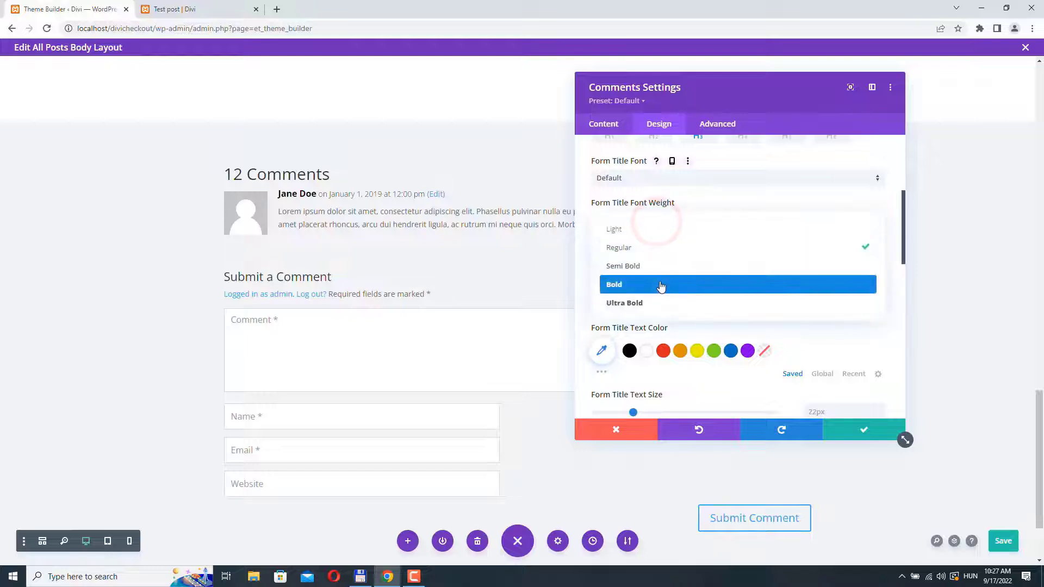
pyautogui.click(658, 279)
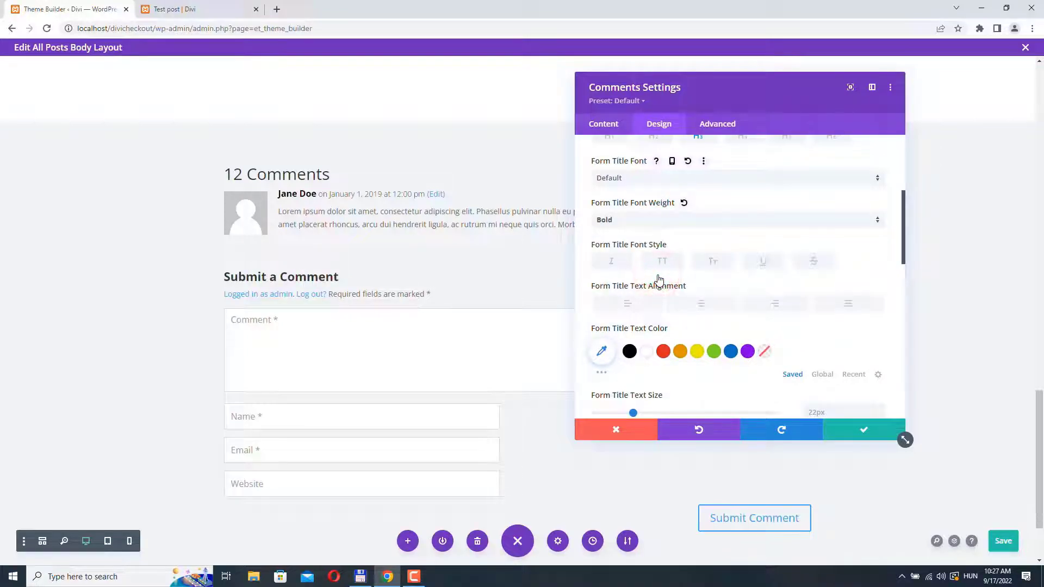
# - Enable custom styles for the comments module's button and give it a teal-blue background color
pyautogui.scroll(-10, 686, 243)
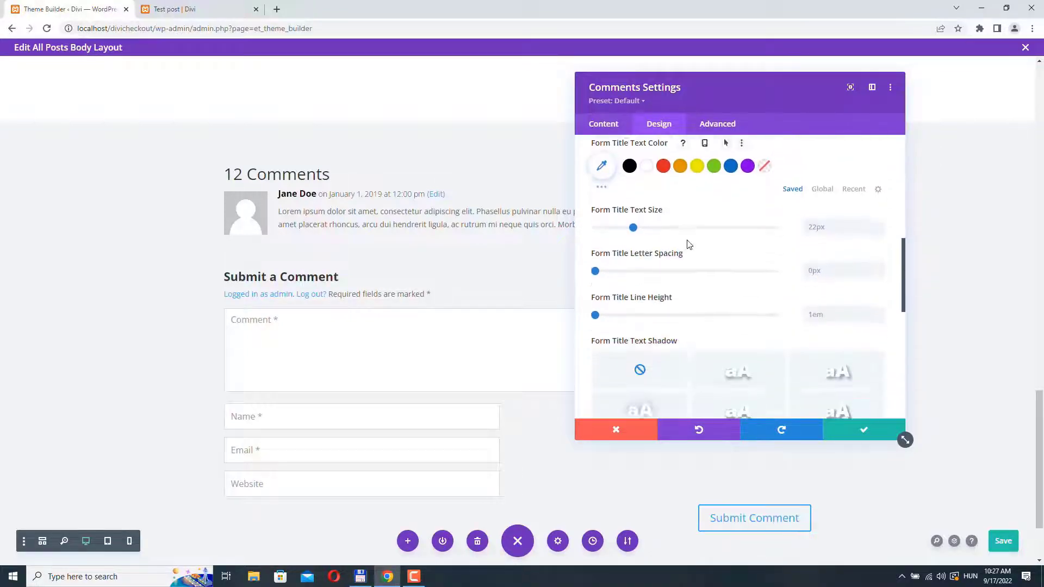
pyautogui.click(634, 277)
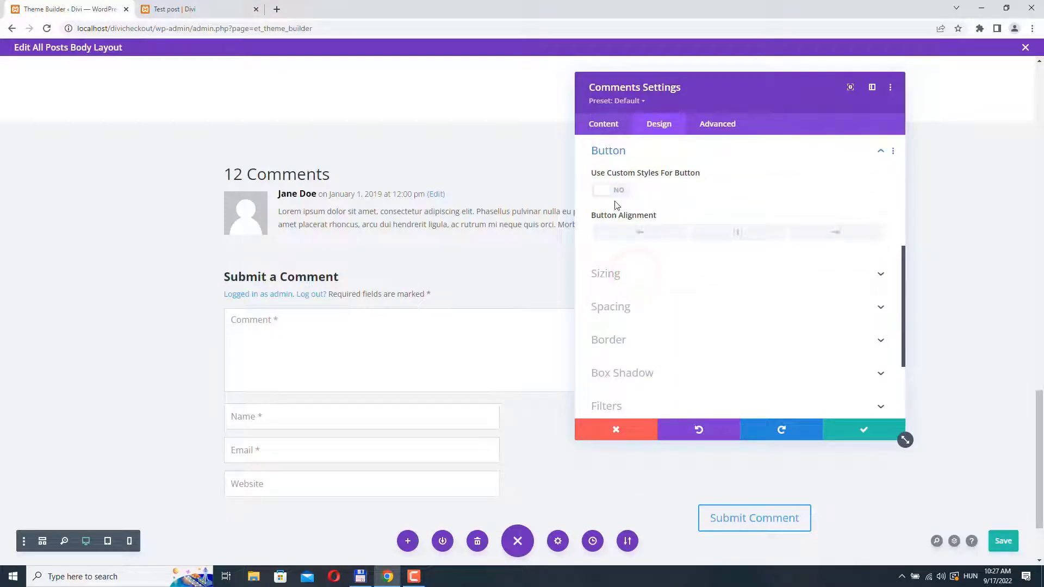
pyautogui.click(601, 190)
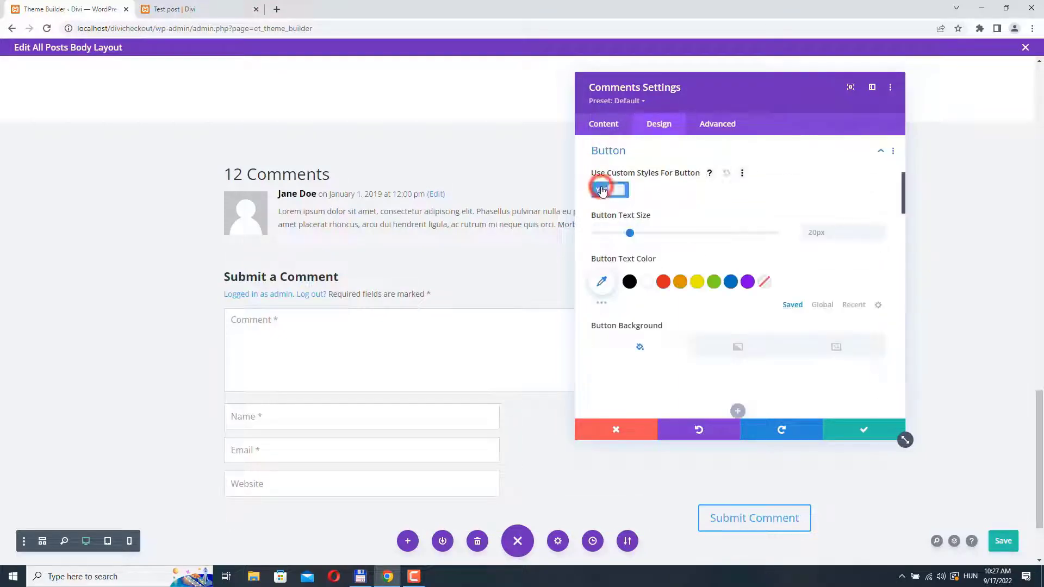
pyautogui.scroll(-2, 679, 195)
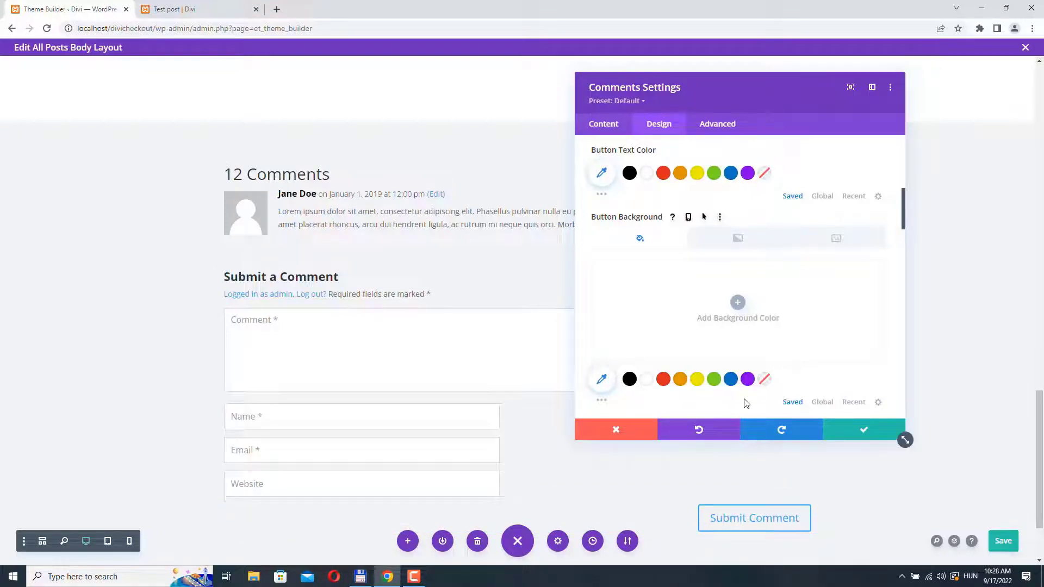
pyautogui.scroll(-2, 667, 283)
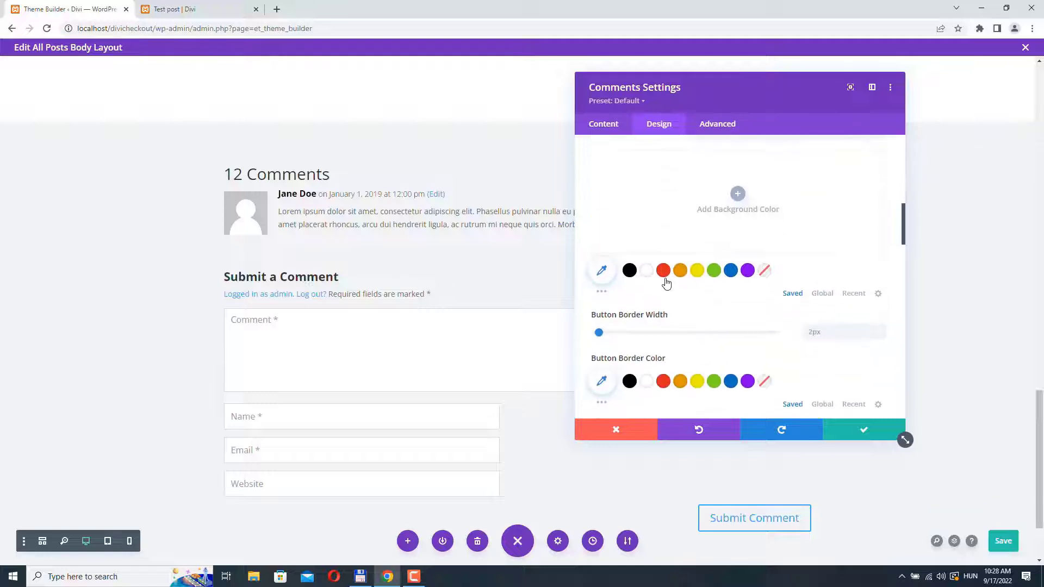
pyautogui.scroll(1, 668, 283)
pyautogui.click(718, 249)
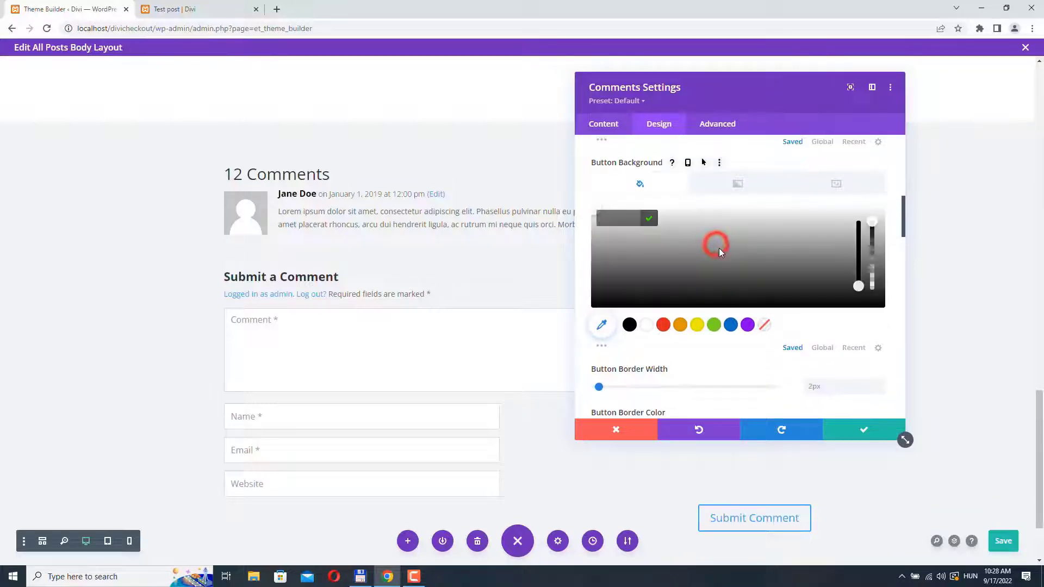
pyautogui.click(664, 248)
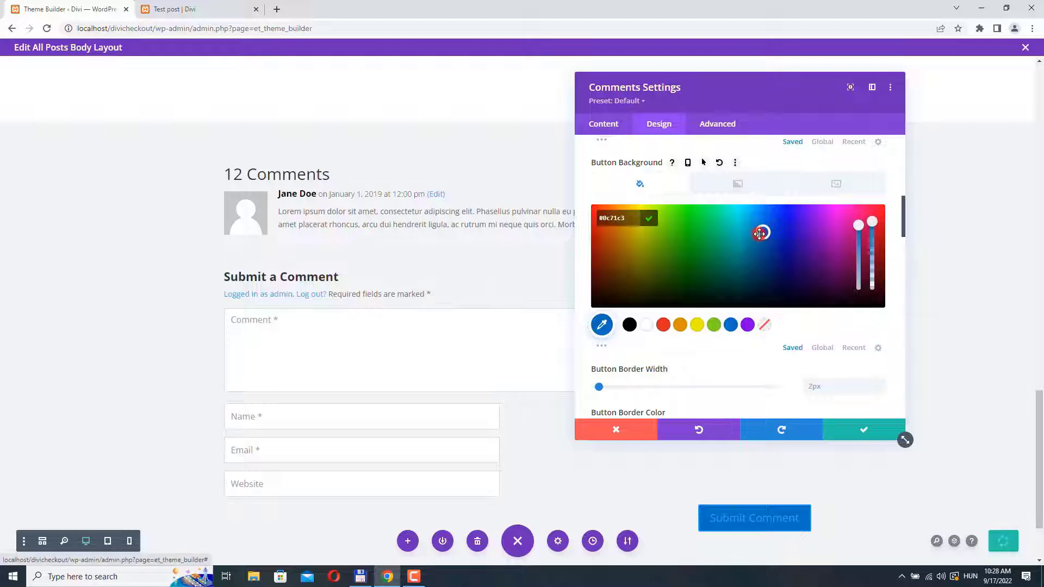
pyautogui.moveTo(760, 234); pyautogui.dragTo(745, 246)
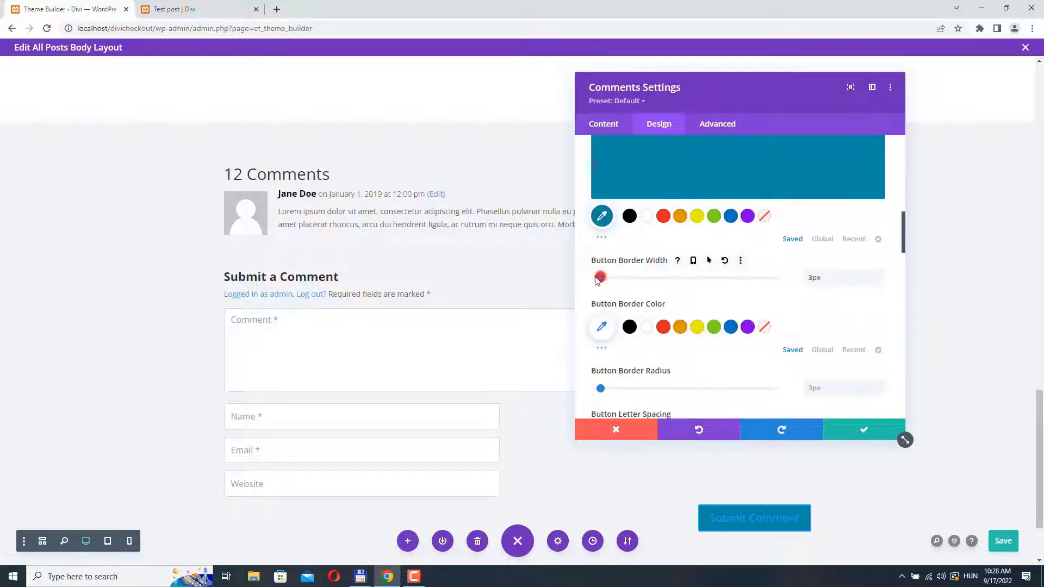
# - Turn off the icon display for the comments module's button
pyautogui.scroll(-5, 623, 283)
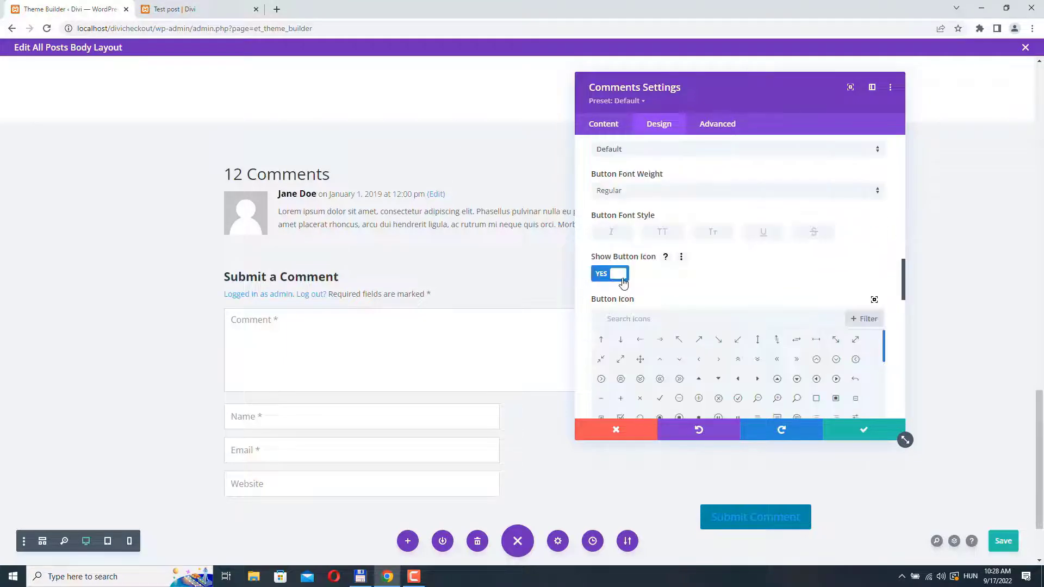
pyautogui.click(617, 274)
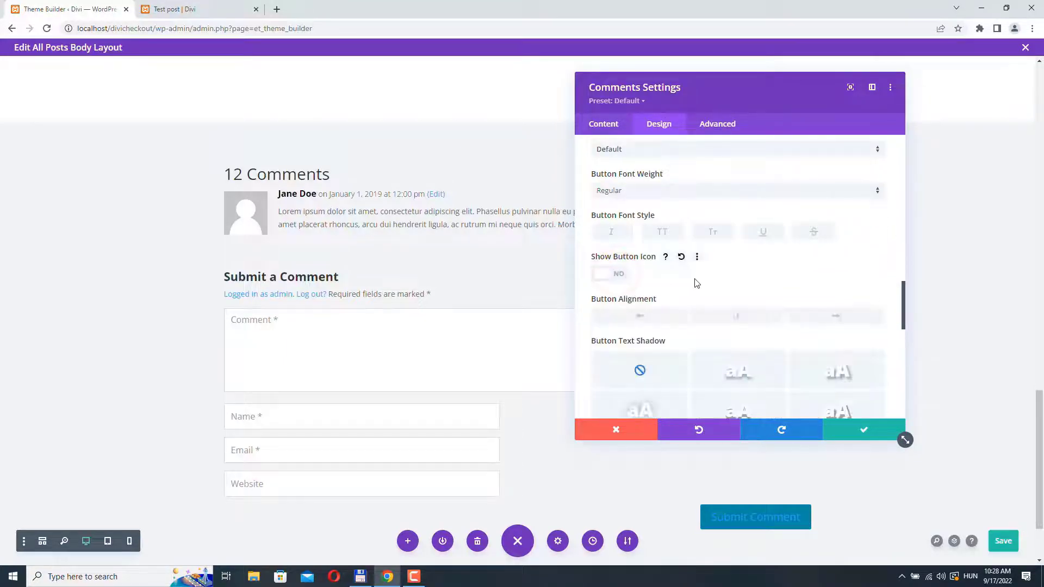
pyautogui.scroll(-1, 695, 282)
# - Set the comment button's text size to 14px and its text color to white #ffffff
pyautogui.scroll(5, 697, 283)
pyautogui.click(880, 288)
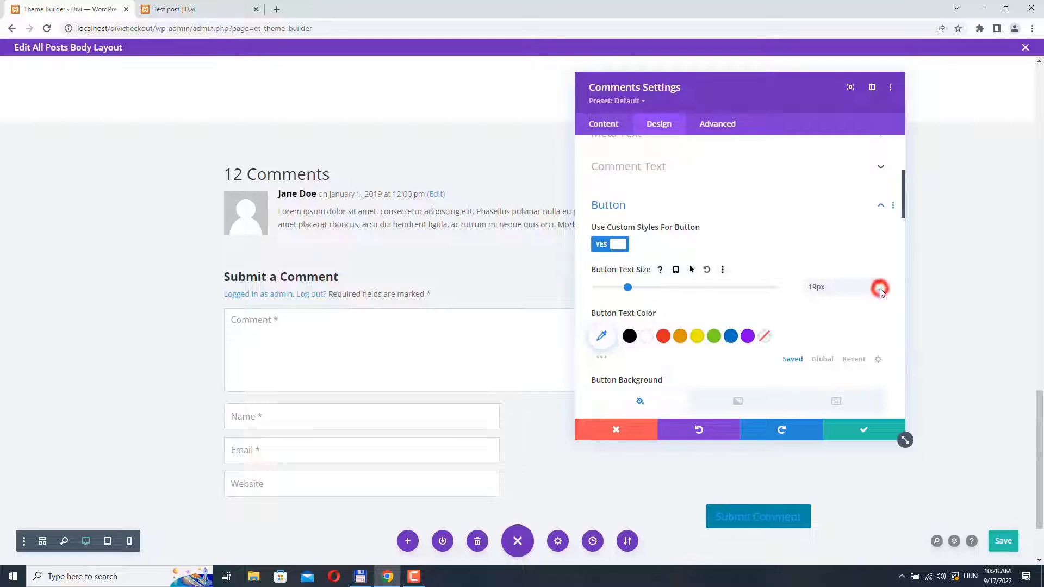
pyautogui.click(879, 288)
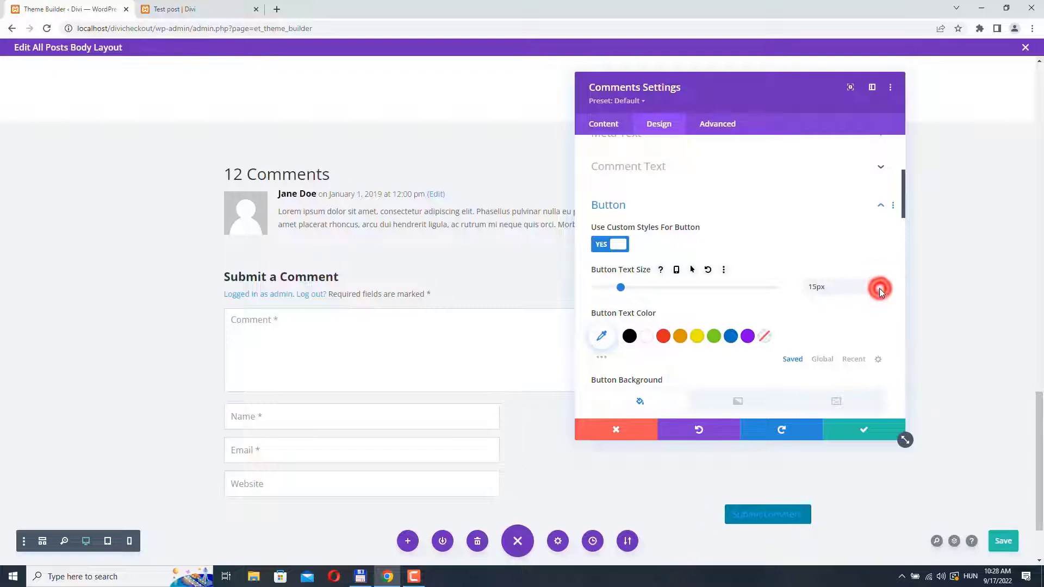
pyautogui.press('Down')
pyautogui.scroll(-2, 778, 282)
pyautogui.scroll(1, 767, 278)
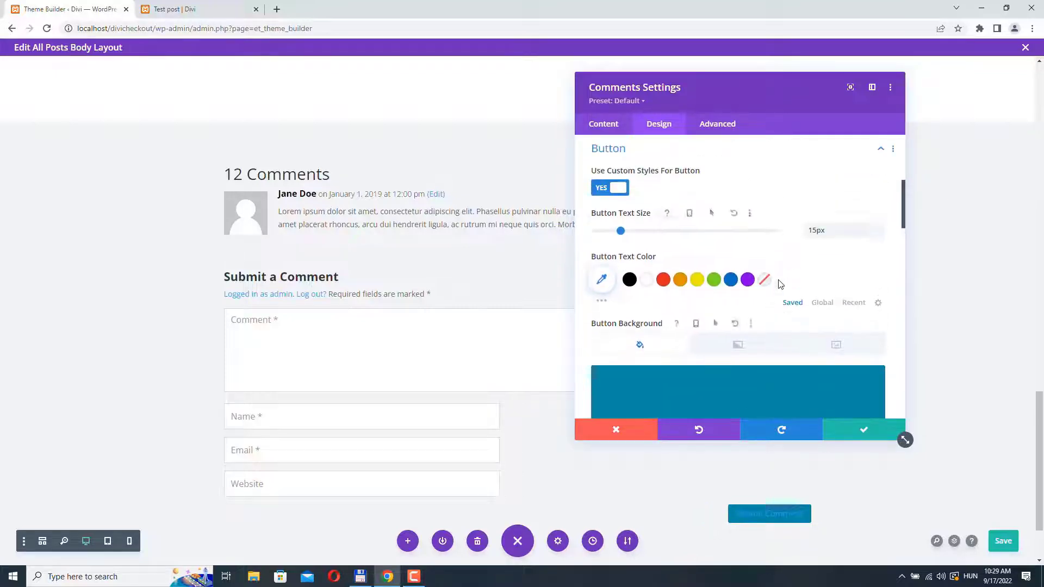
pyautogui.click(648, 283)
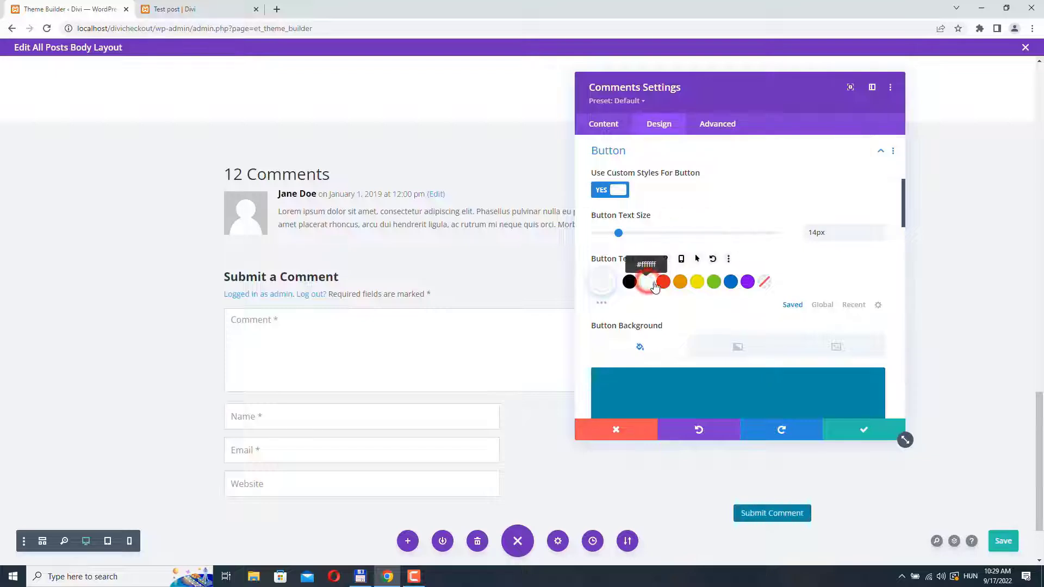
# - Set the comment button's linked padding to 10px for top and bottom and 30px for left and right
pyautogui.scroll(-15, 675, 240)
pyautogui.click(660, 246)
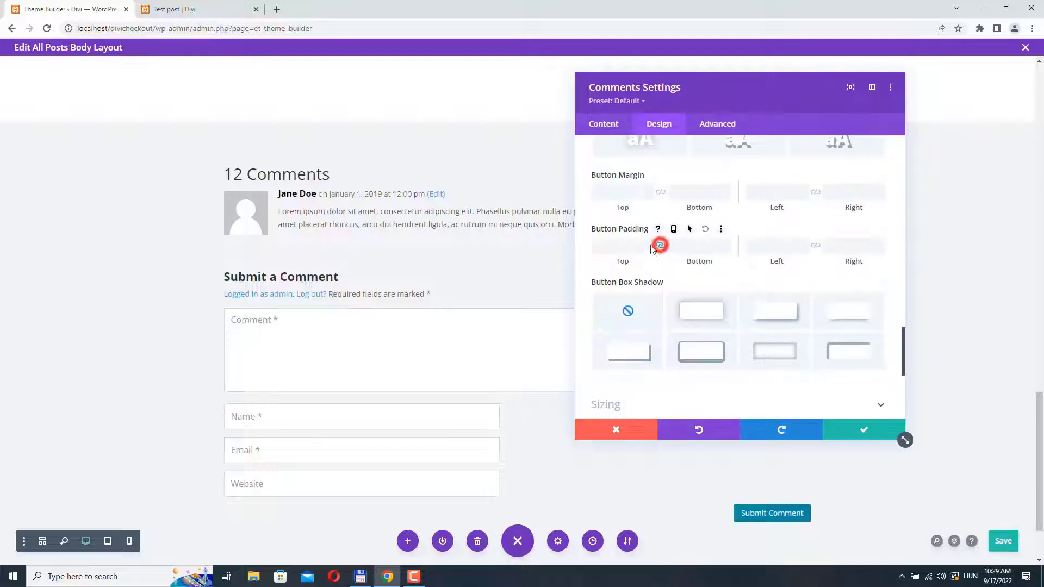
pyautogui.click(620, 248)
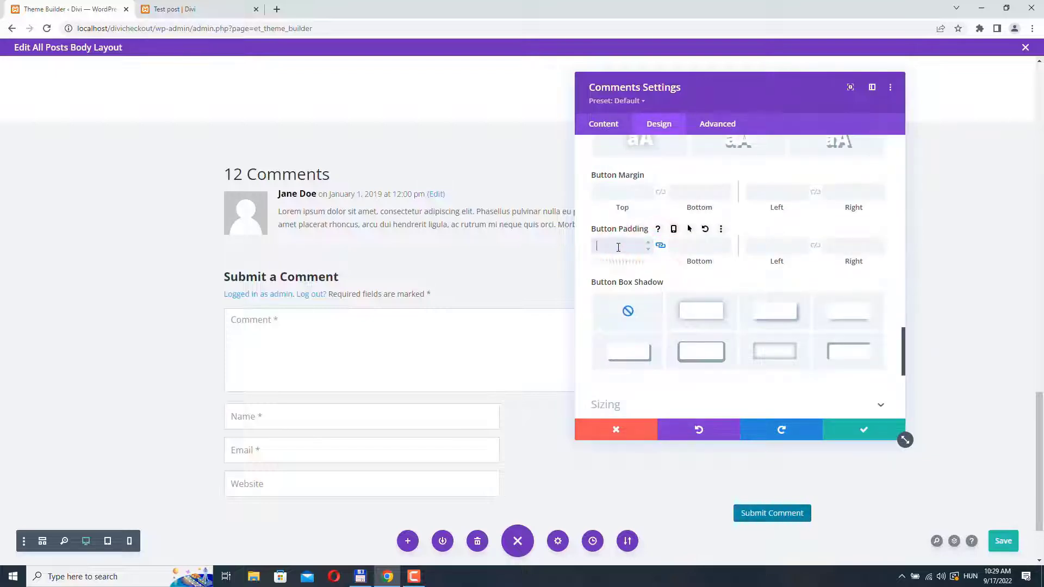
pyautogui.write('10px')
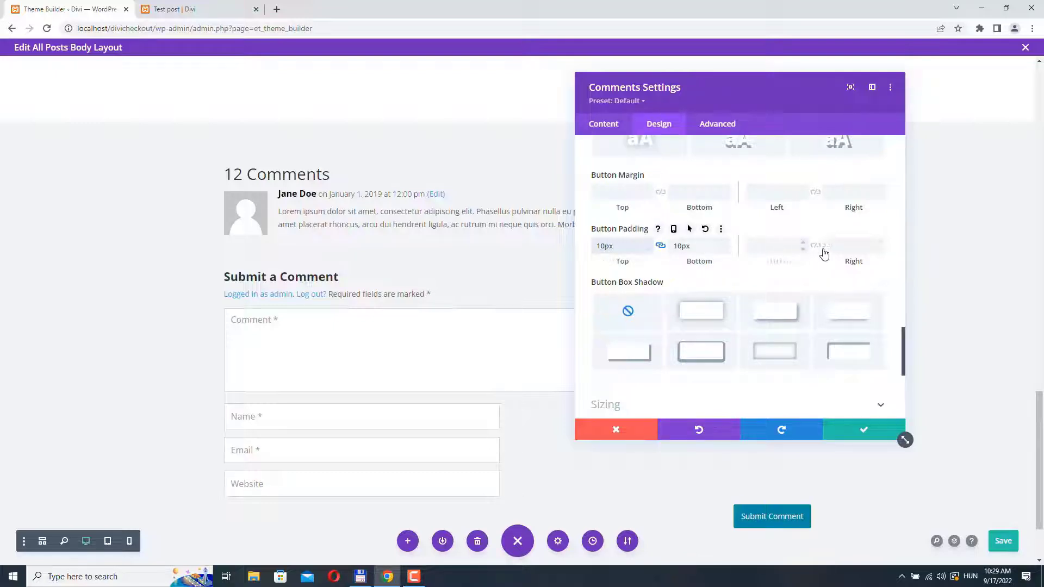
pyautogui.click(815, 246)
pyautogui.click(768, 249)
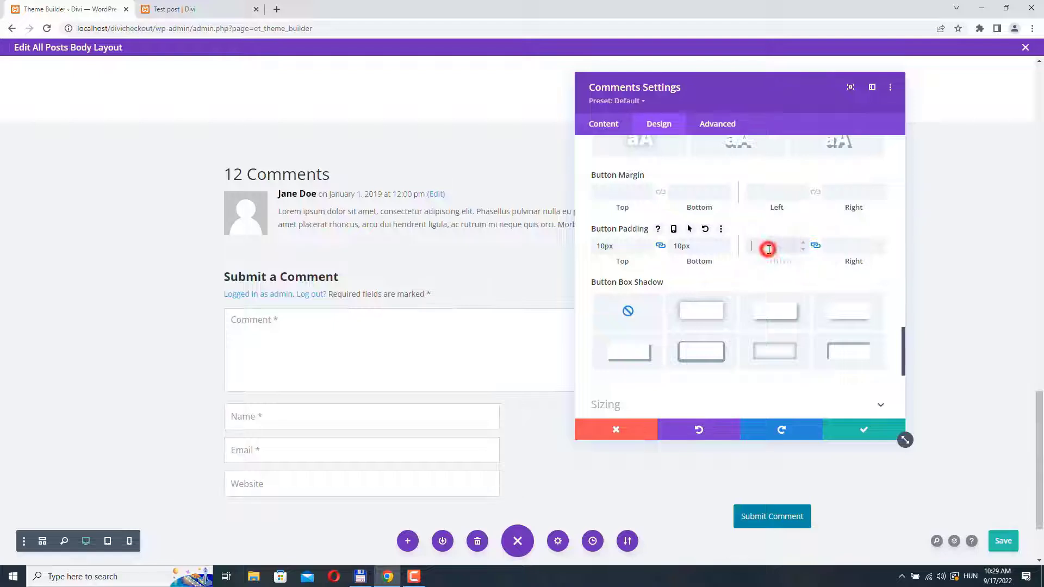
pyautogui.write('30px')
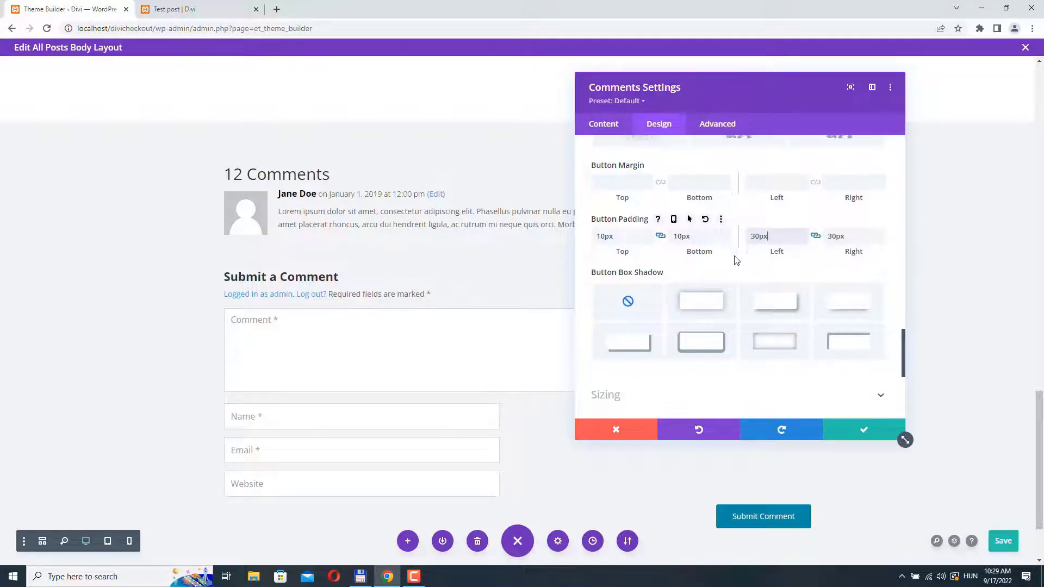
# - Set the comment button's hover background to the darker blue #047091 and save the module settings
pyautogui.scroll(10, 737, 260)
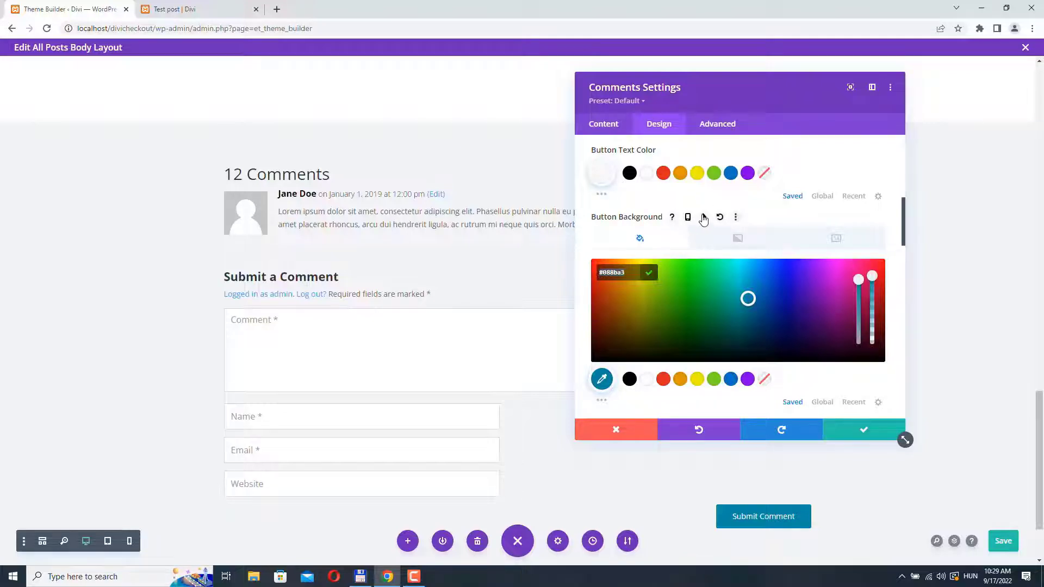
pyautogui.click(703, 218)
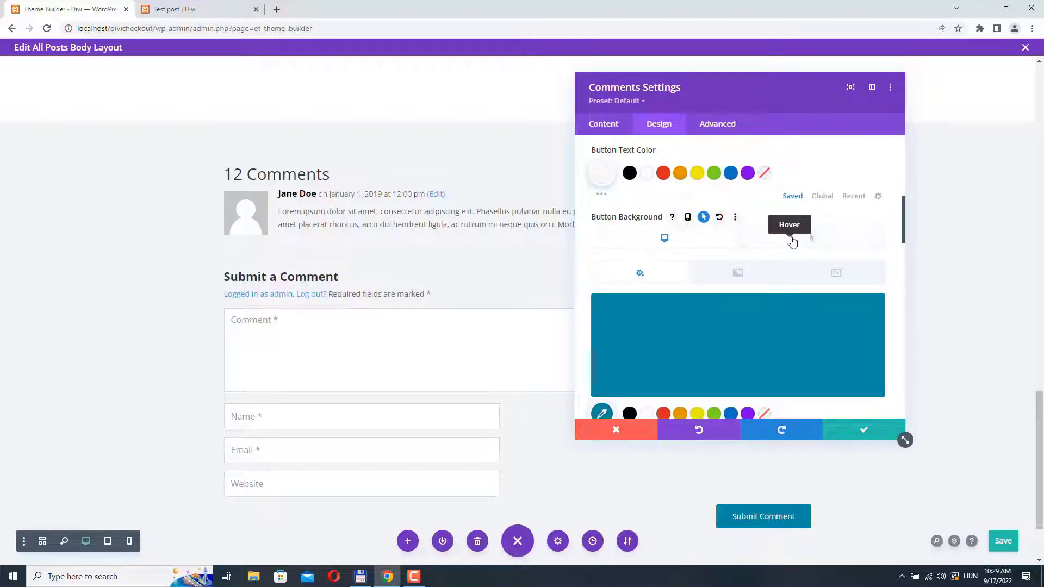
pyautogui.click(802, 237)
pyautogui.click(749, 331)
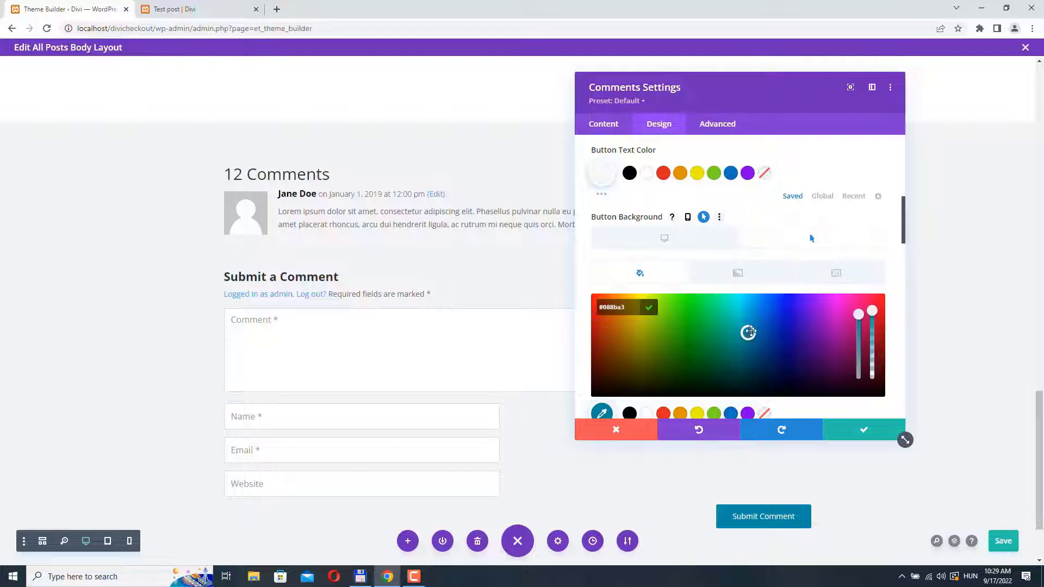
pyautogui.moveTo(750, 333); pyautogui.dragTo(752, 341)
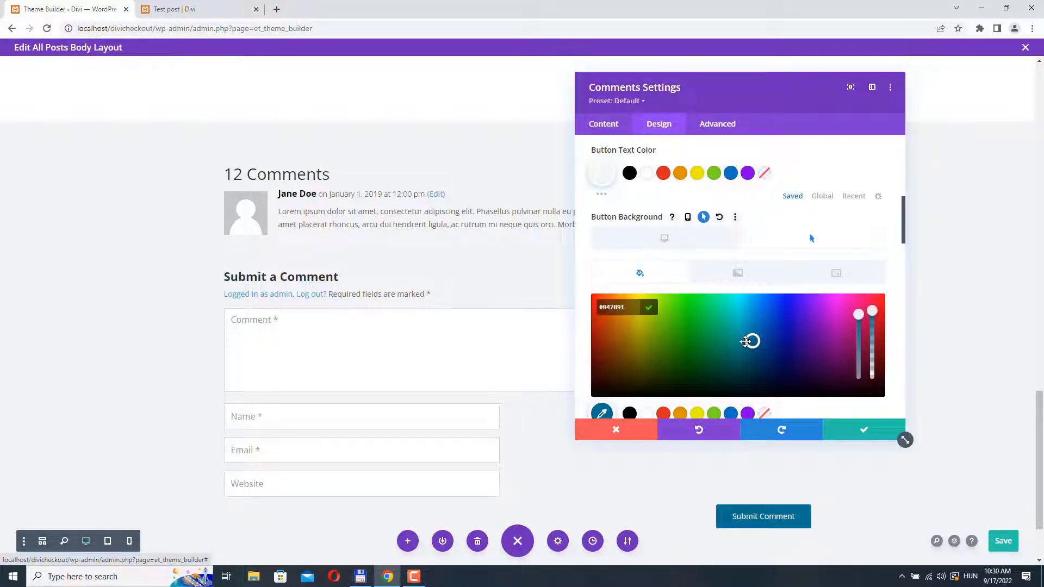
pyautogui.click(582, 253)
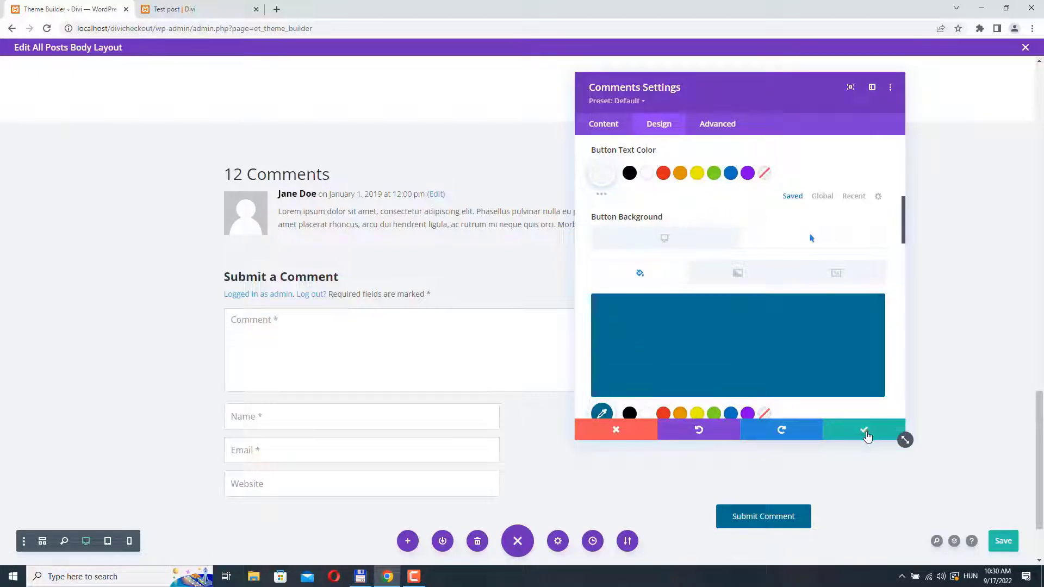
pyautogui.click(864, 430)
# - Apply a Fade animation with a 300ms delay to the comments module and save its settings
pyautogui.click(811, 414)
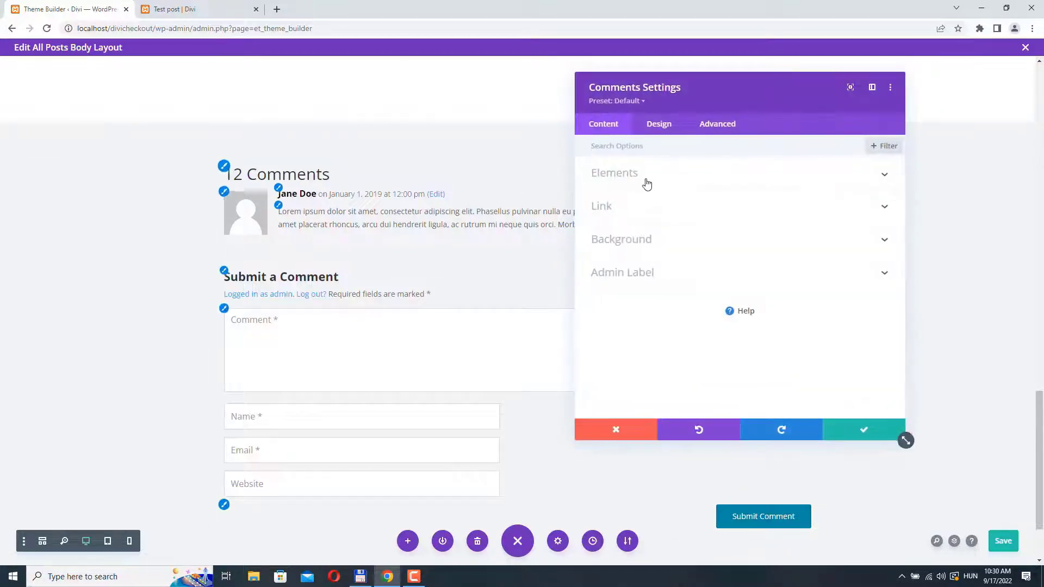
pyautogui.click(649, 124)
pyautogui.scroll(-5, 699, 240)
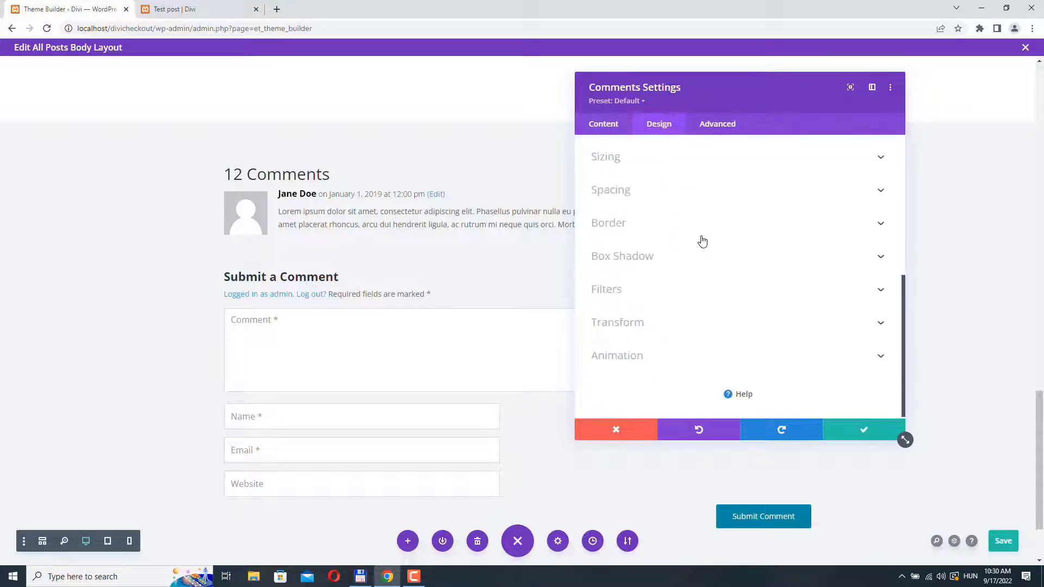
pyautogui.click(647, 351)
pyautogui.click(699, 284)
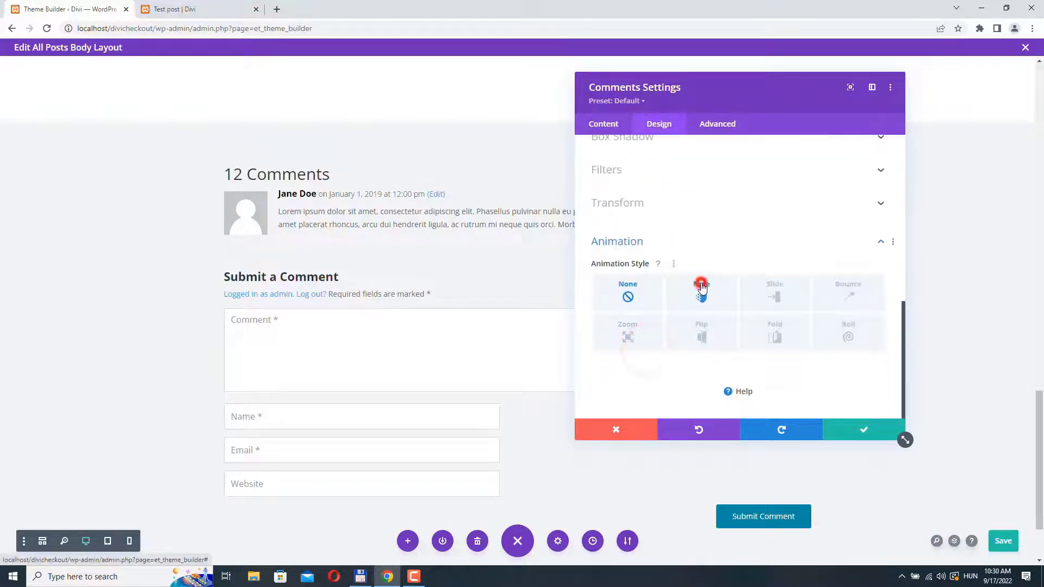
pyautogui.scroll(-3, 703, 288)
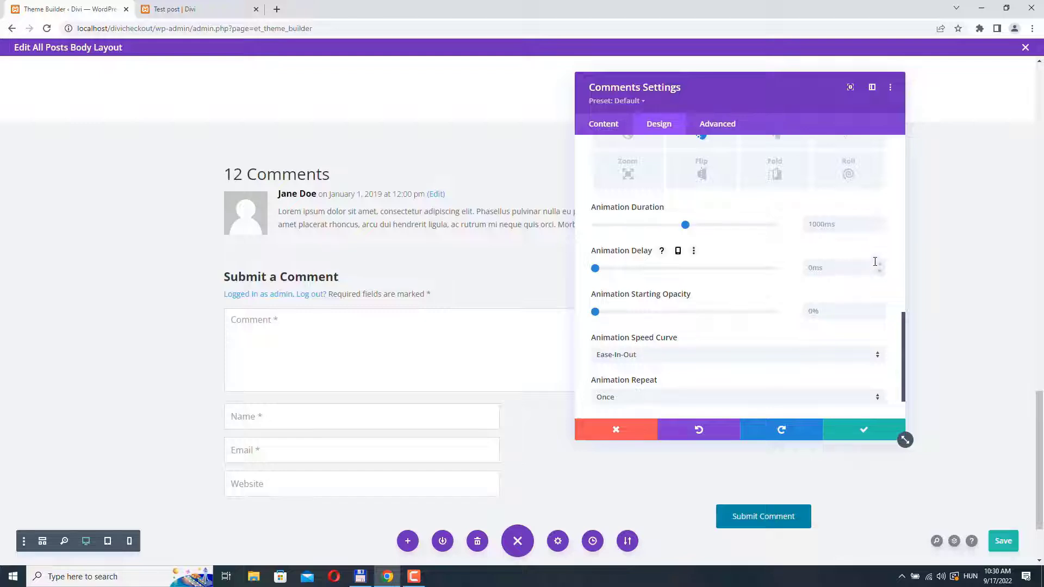
pyautogui.click(880, 262)
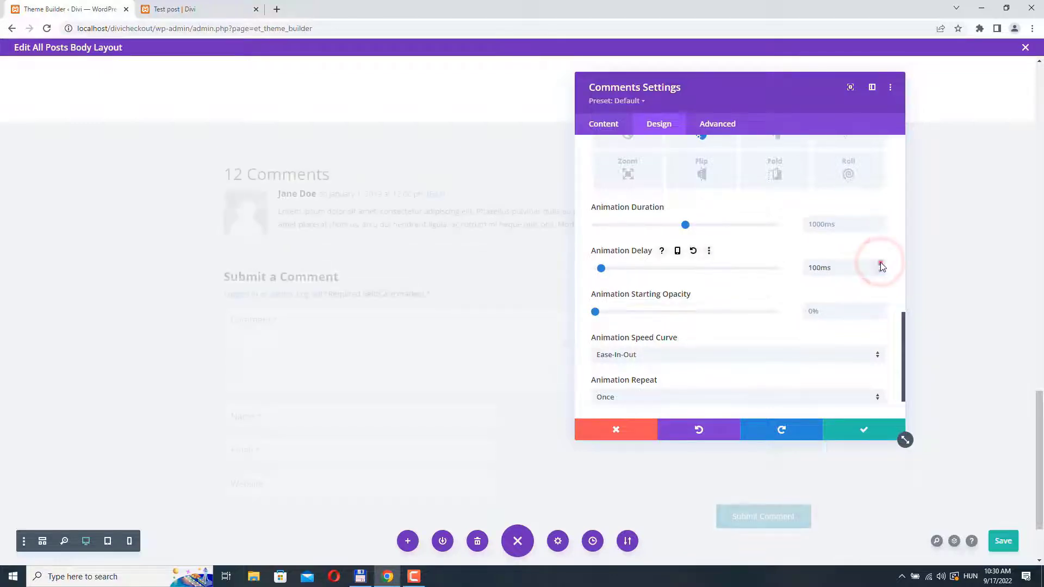
pyautogui.click(881, 266)
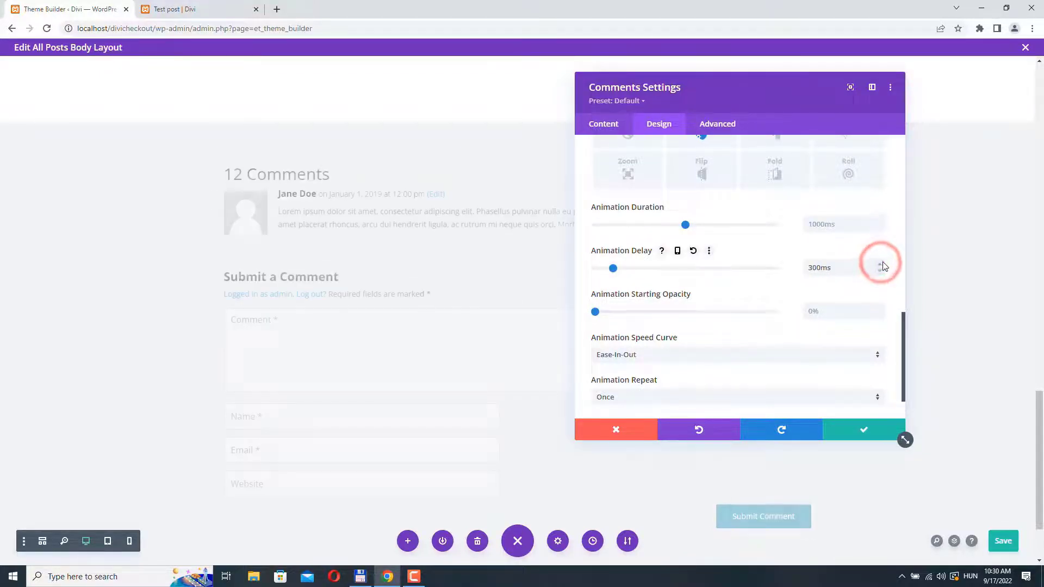
pyautogui.click(855, 438)
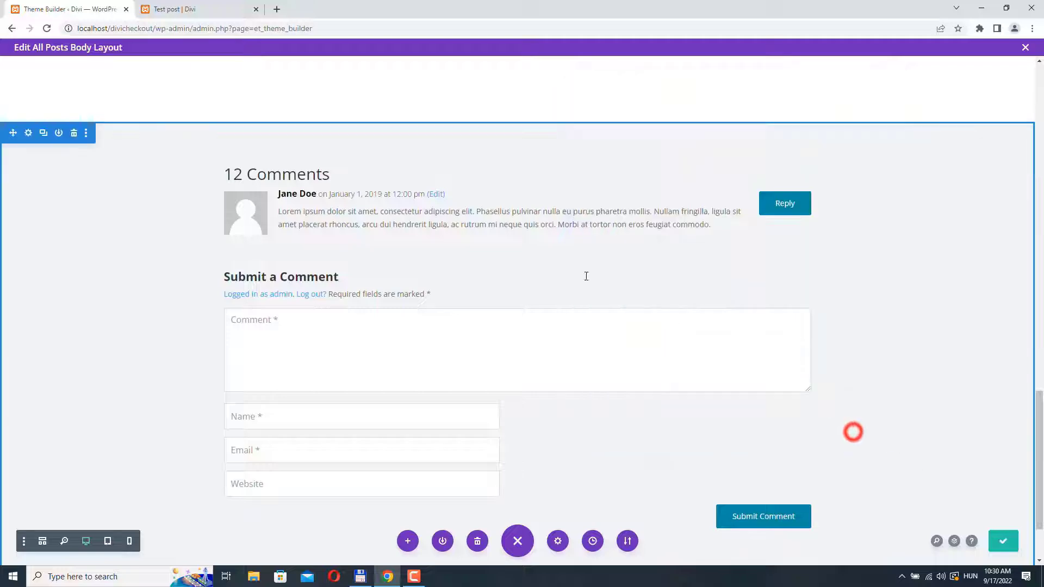
# - Reload the live Test post page and check the styling of its comment form and submit button
pyautogui.click(163, 9)
pyautogui.scroll(5, 265, 153)
pyautogui.scroll(5, 266, 152)
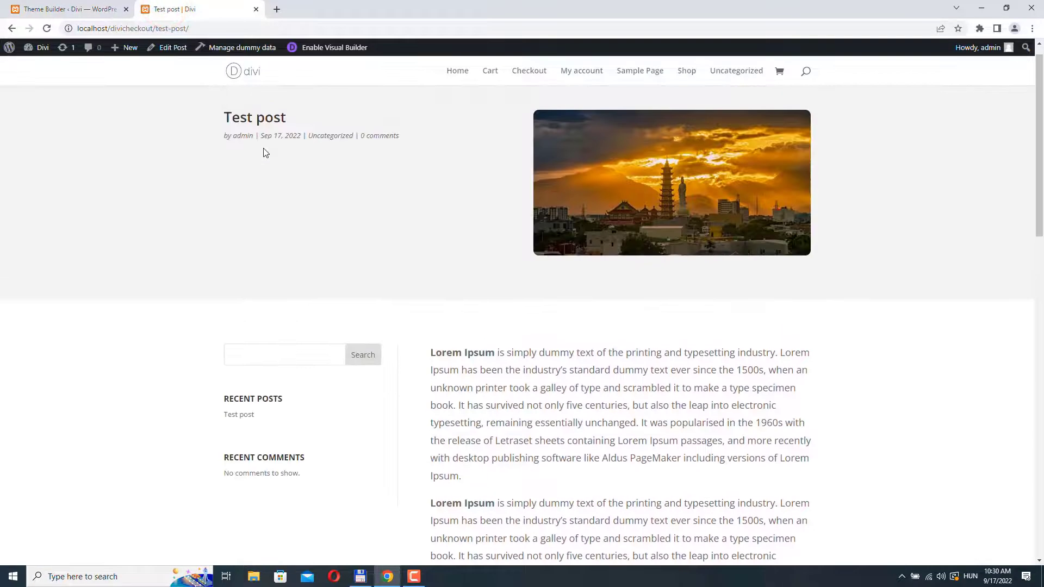
pyautogui.click(46, 29)
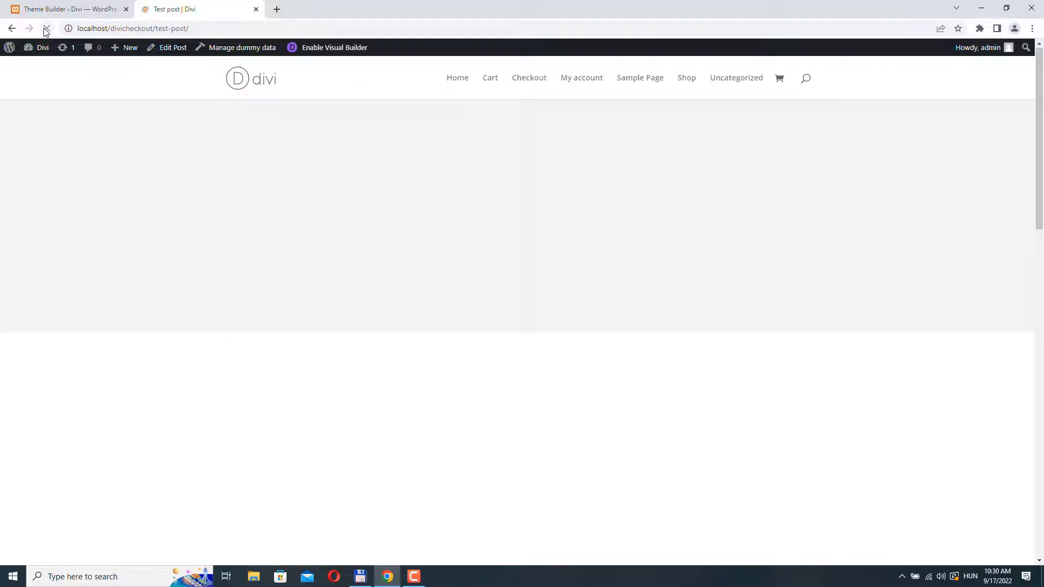
pyautogui.scroll(-6, 252, 140)
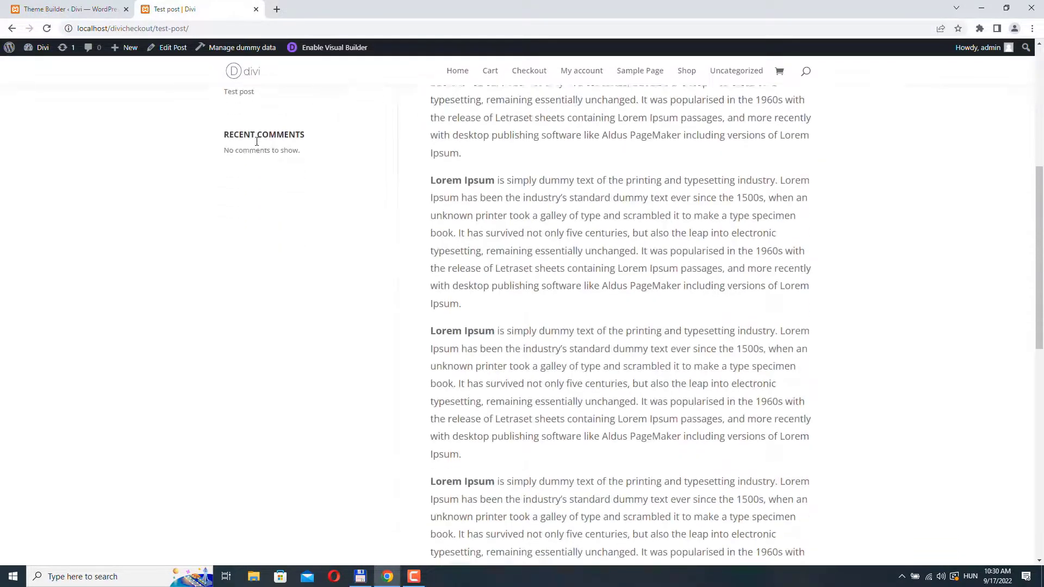
pyautogui.scroll(-10, 257, 142)
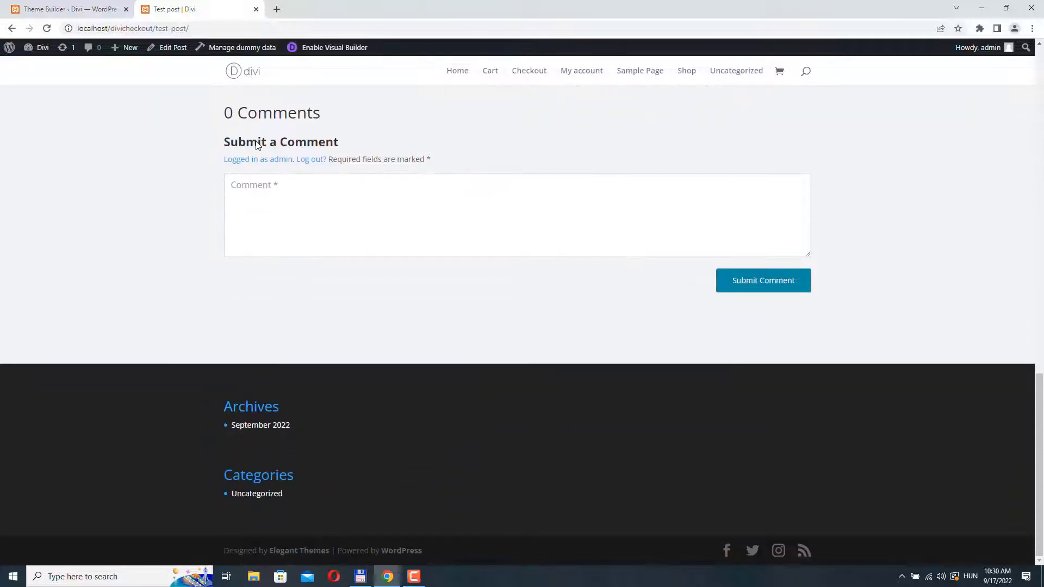
pyautogui.scroll(2, 256, 143)
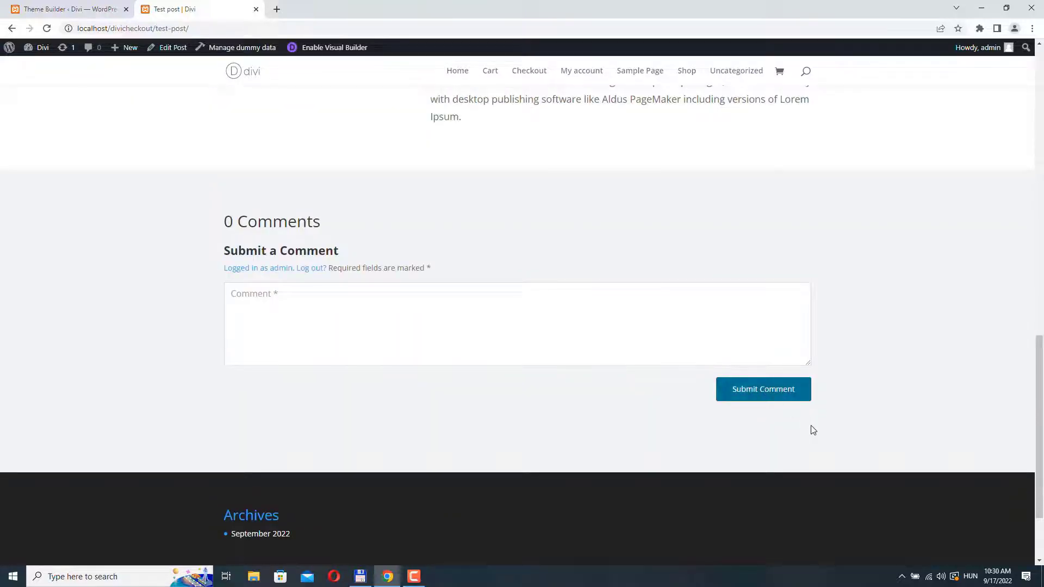
# - Examine how the sidebar behaves beside the post content while scrolling through the Test post page
pyautogui.scroll(5, 697, 401)
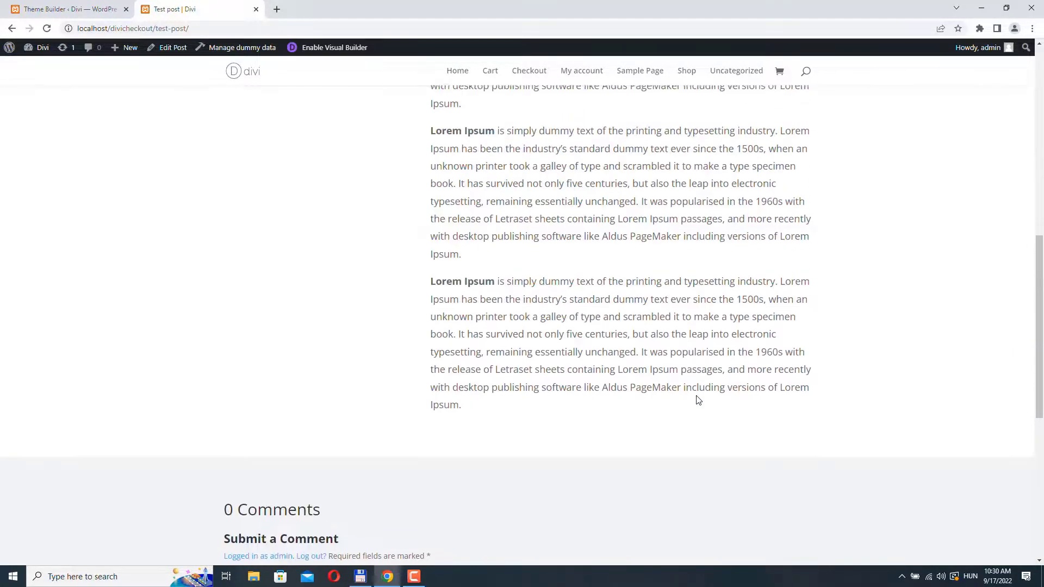
pyautogui.scroll(5, 555, 331)
pyautogui.scroll(-3, 554, 330)
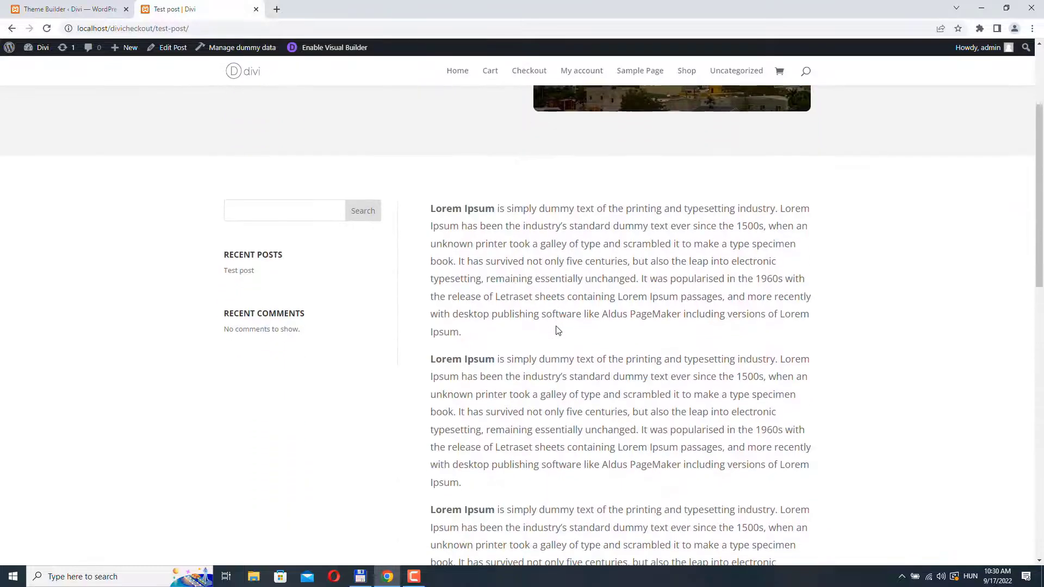
pyautogui.scroll(2, 555, 330)
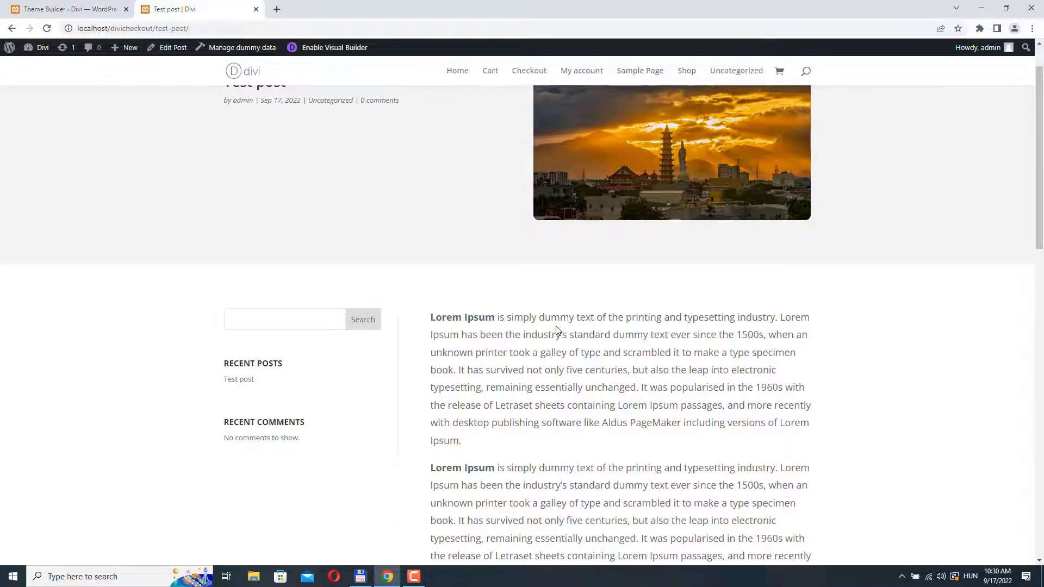
pyautogui.scroll(-5, 540, 316)
pyautogui.scroll(4, 514, 302)
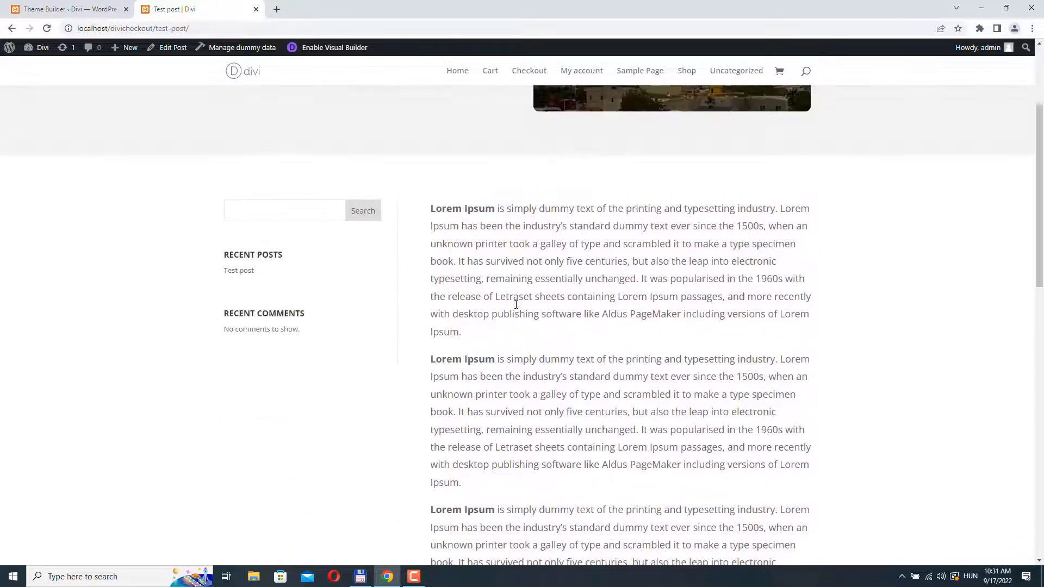
pyautogui.scroll(-2, 363, 276)
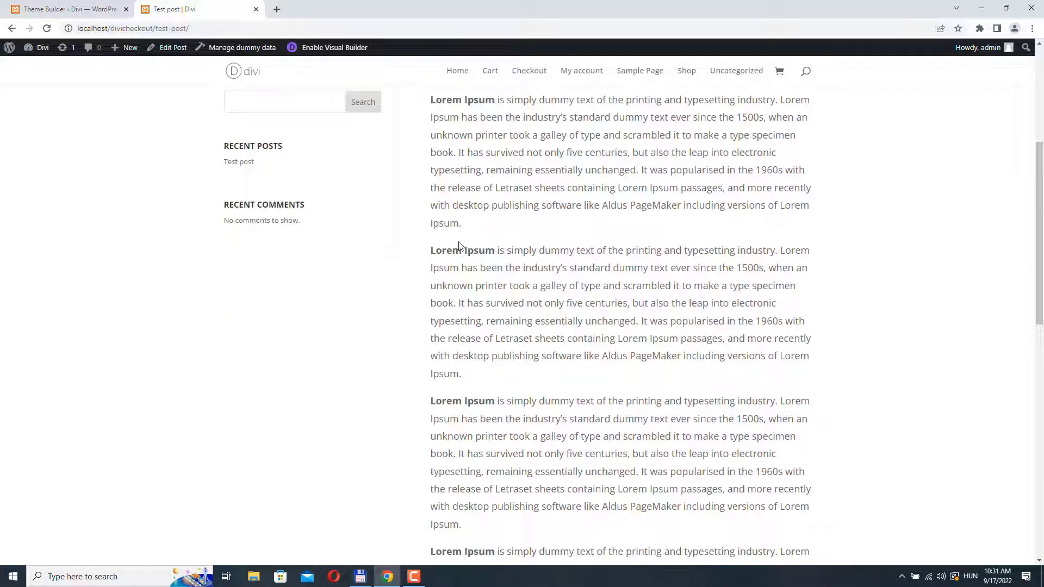
pyautogui.scroll(-5, 562, 138)
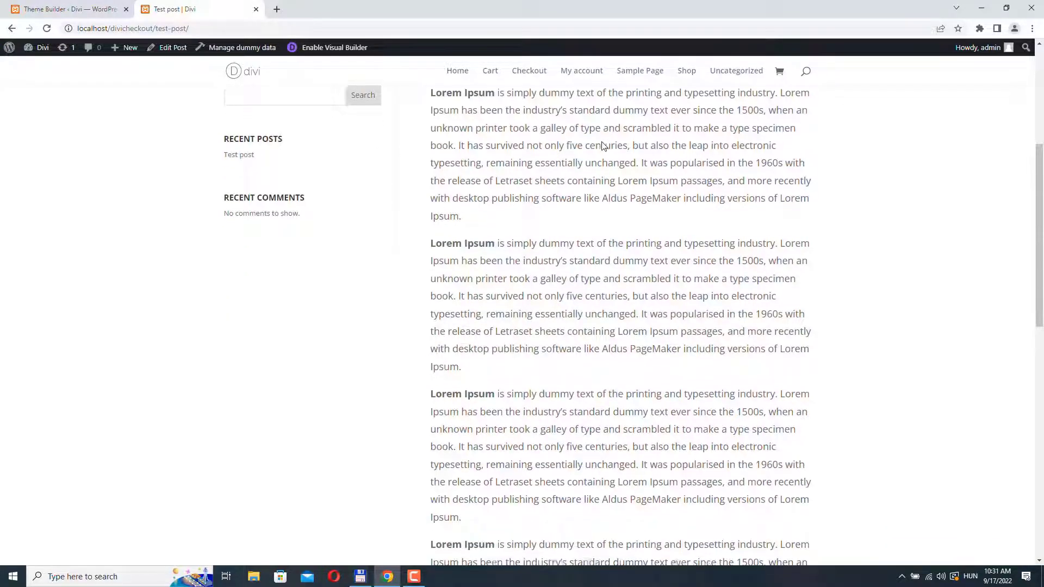
pyautogui.scroll(-2, 332, 147)
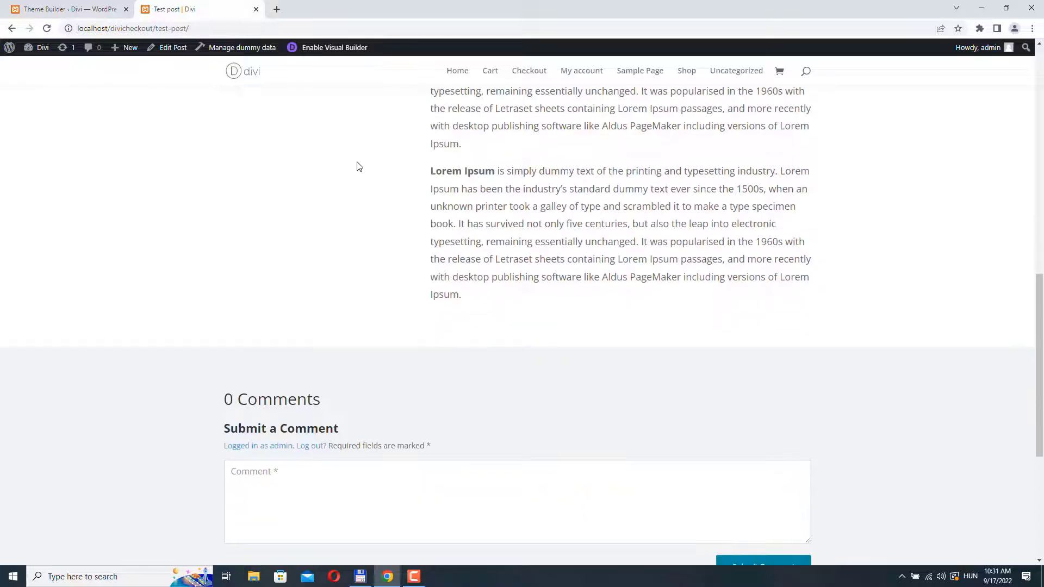
pyautogui.scroll(6, 368, 178)
pyautogui.scroll(4, 378, 199)
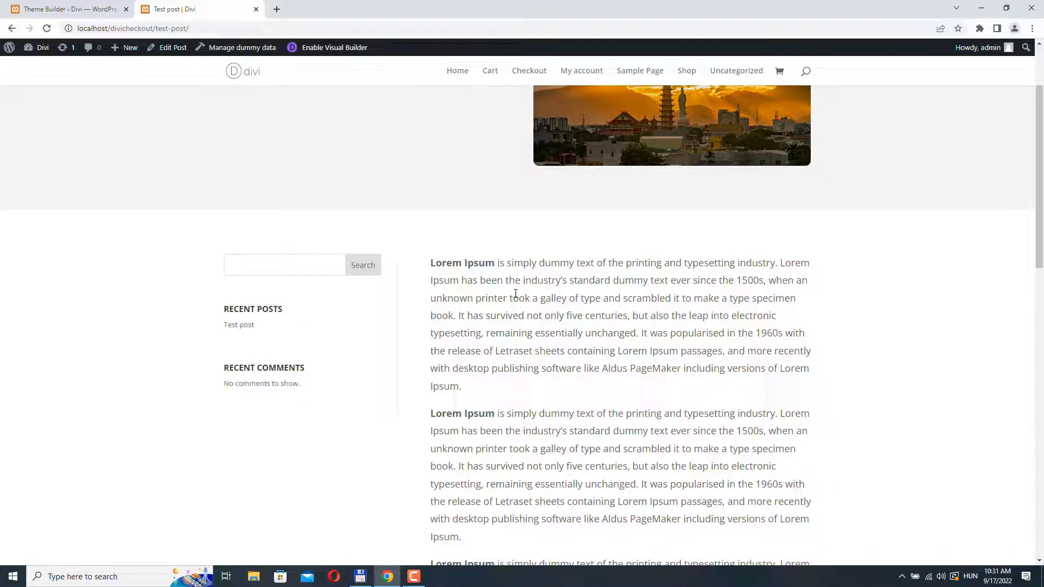
pyautogui.scroll(-2, 516, 293)
pyautogui.scroll(-3, 511, 293)
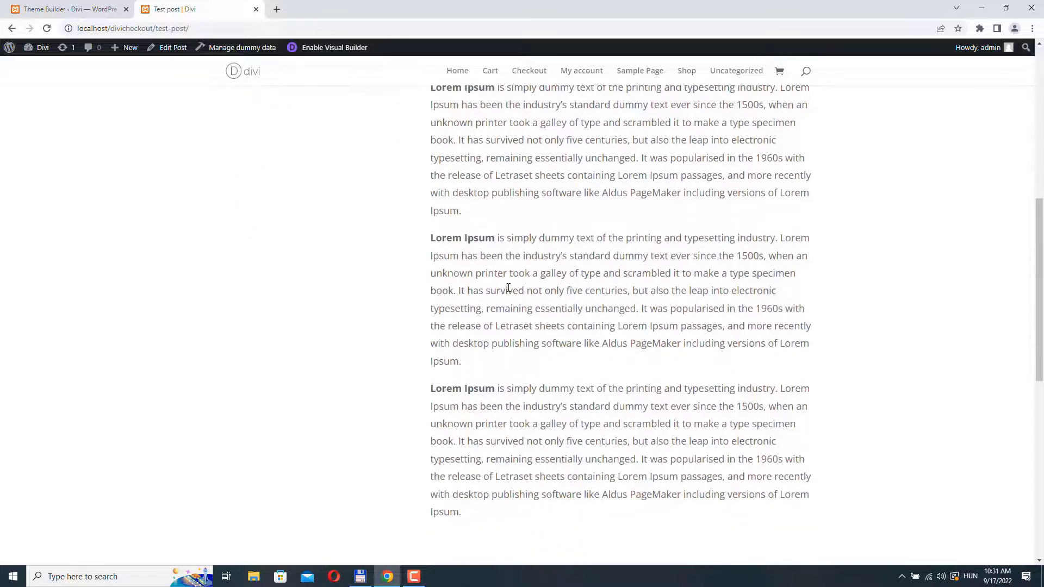
pyautogui.scroll(-2, 337, 168)
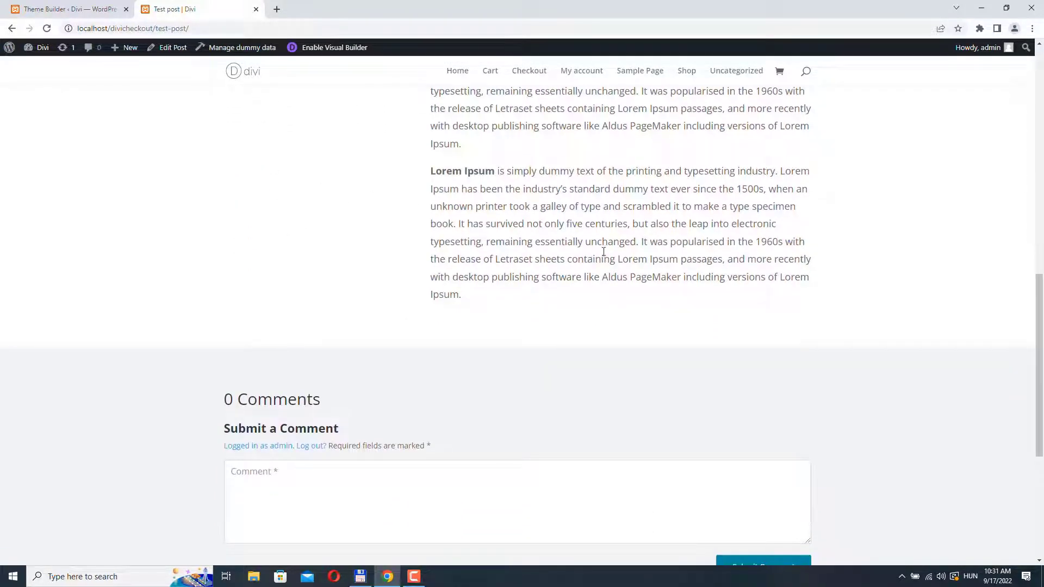
pyautogui.scroll(-3, 593, 217)
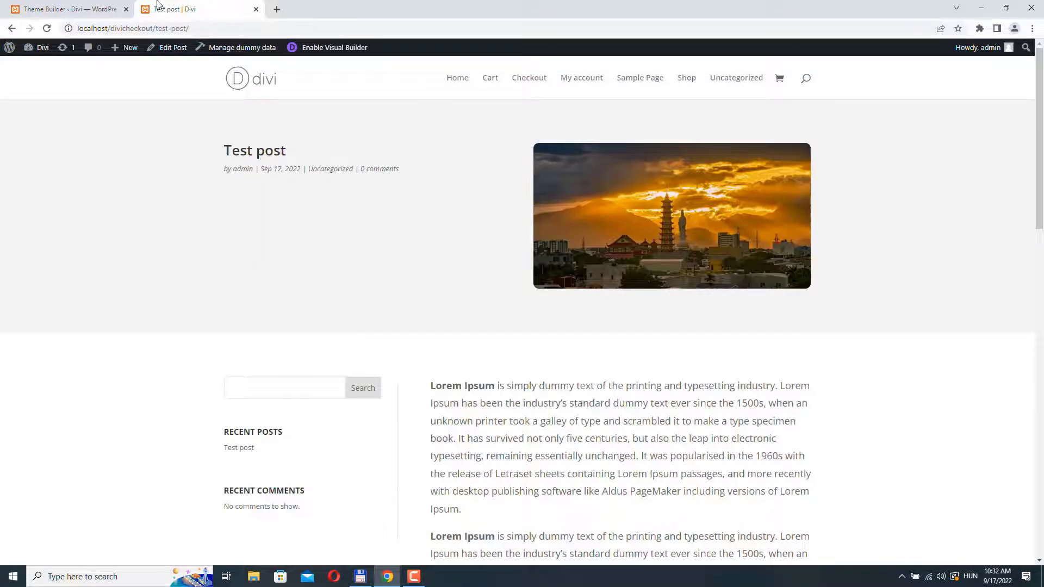
# - Set the sidebar module's sticky position to Stick to Top in the All Posts body layout
pyautogui.click(51, 11)
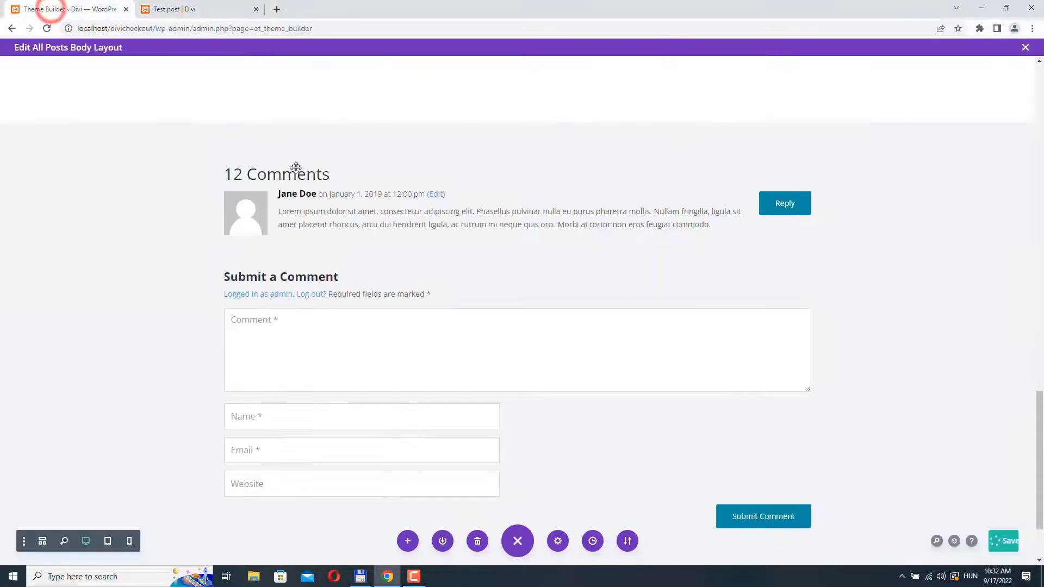
pyautogui.scroll(15, 370, 225)
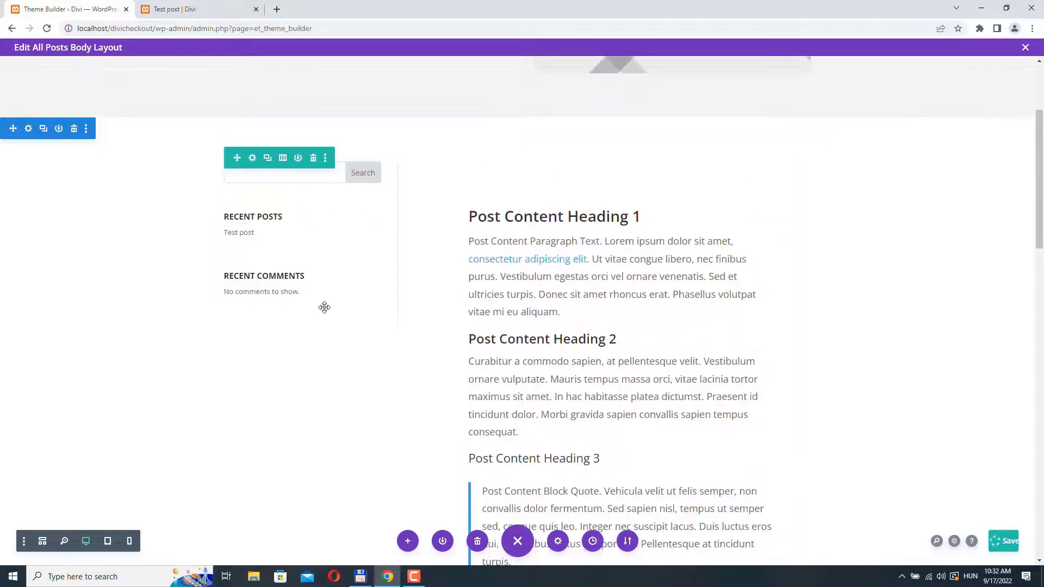
pyautogui.click(314, 229)
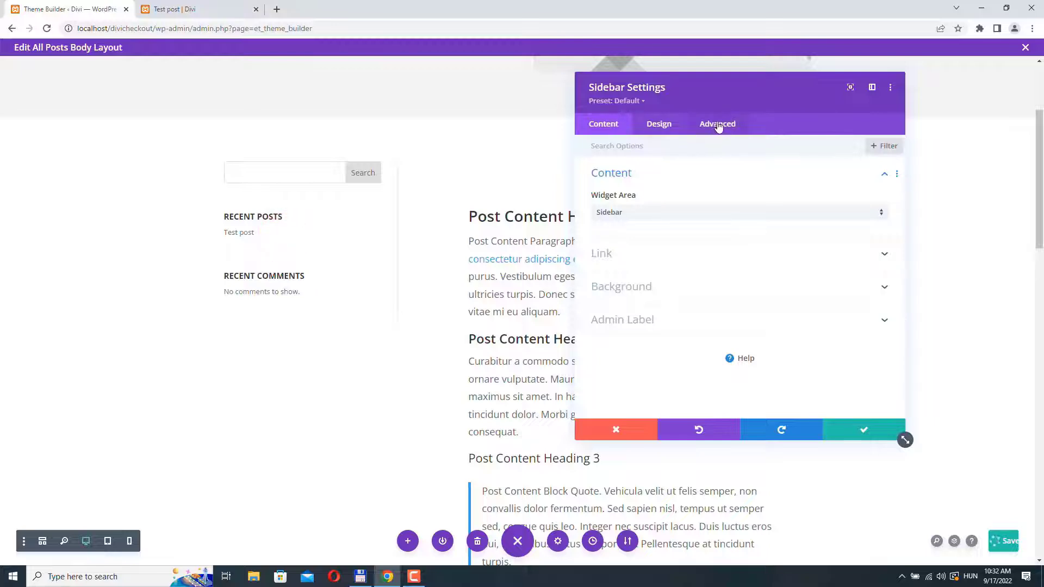
pyautogui.click(718, 125)
pyautogui.scroll(-1, 709, 305)
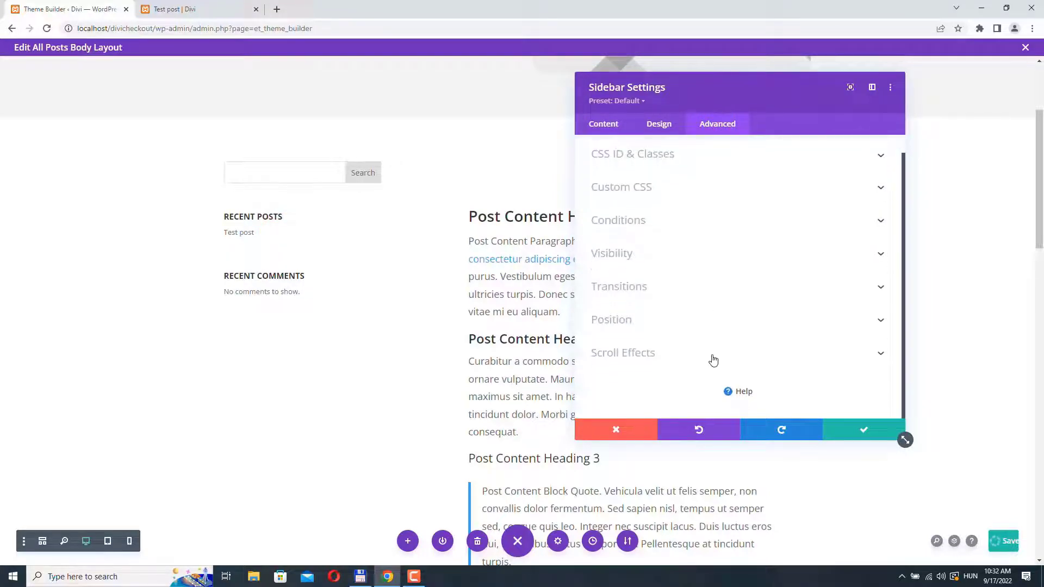
pyautogui.click(654, 352)
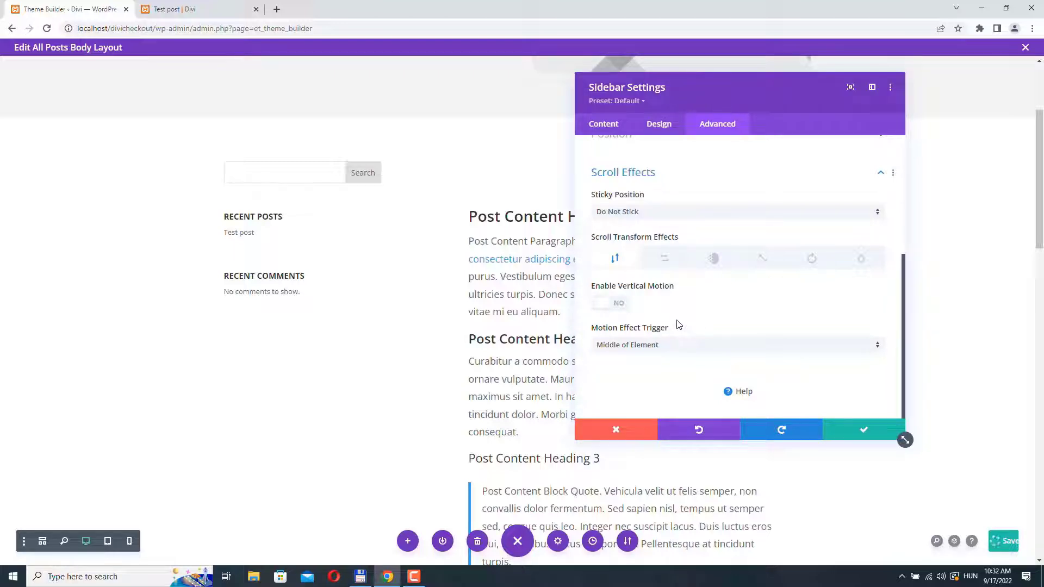
pyautogui.click(678, 211)
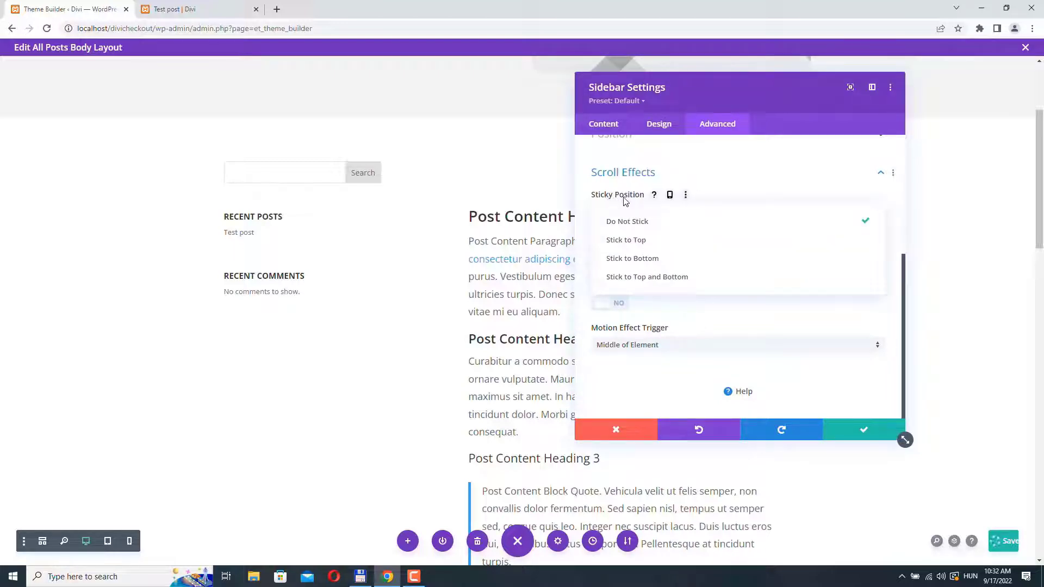
pyautogui.click(638, 244)
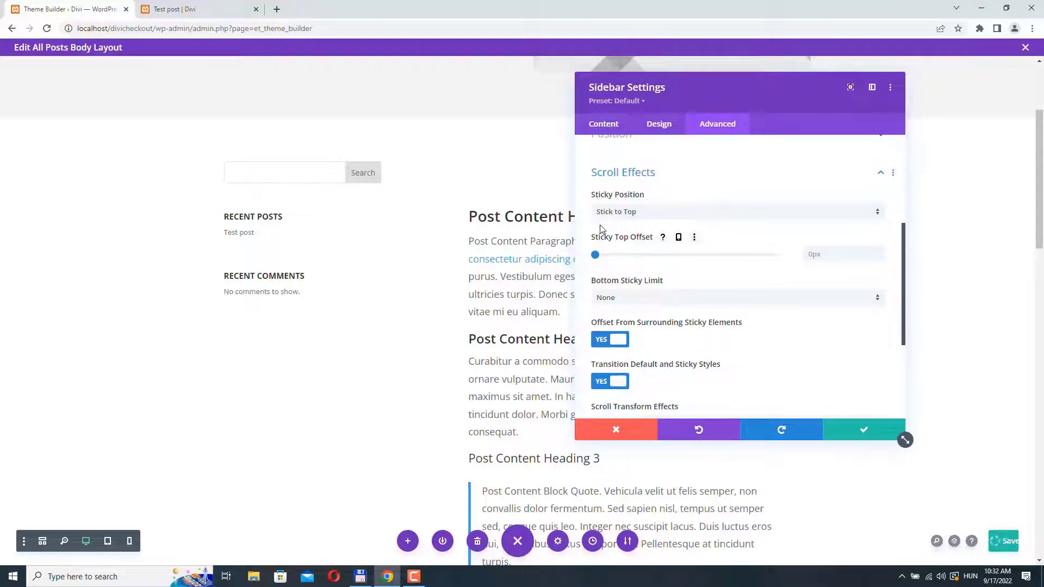
# - Save the sidebar module settings and reload the live Test post page
pyautogui.click(869, 429)
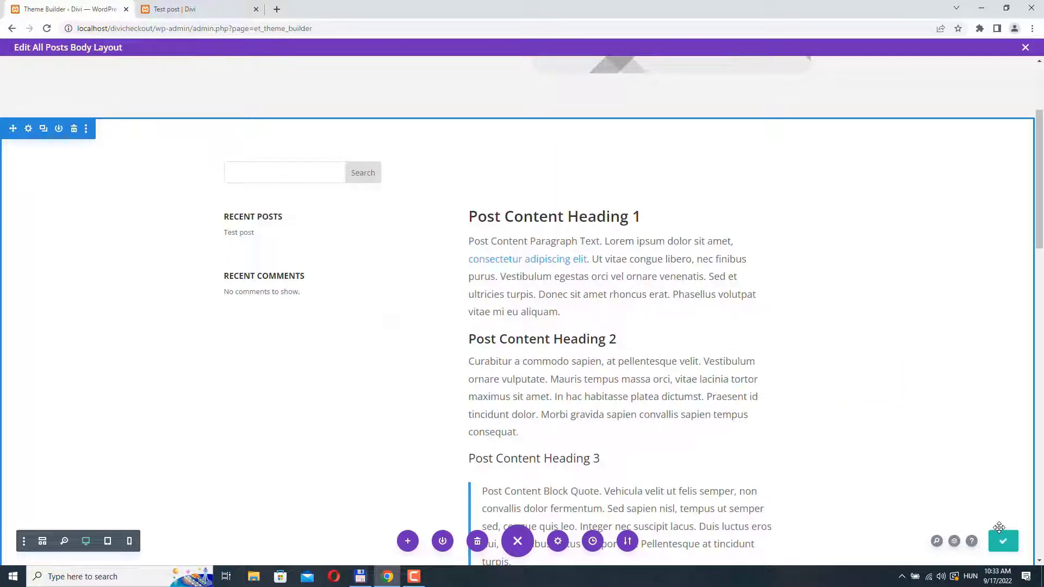
pyautogui.click(174, 10)
pyautogui.click(47, 28)
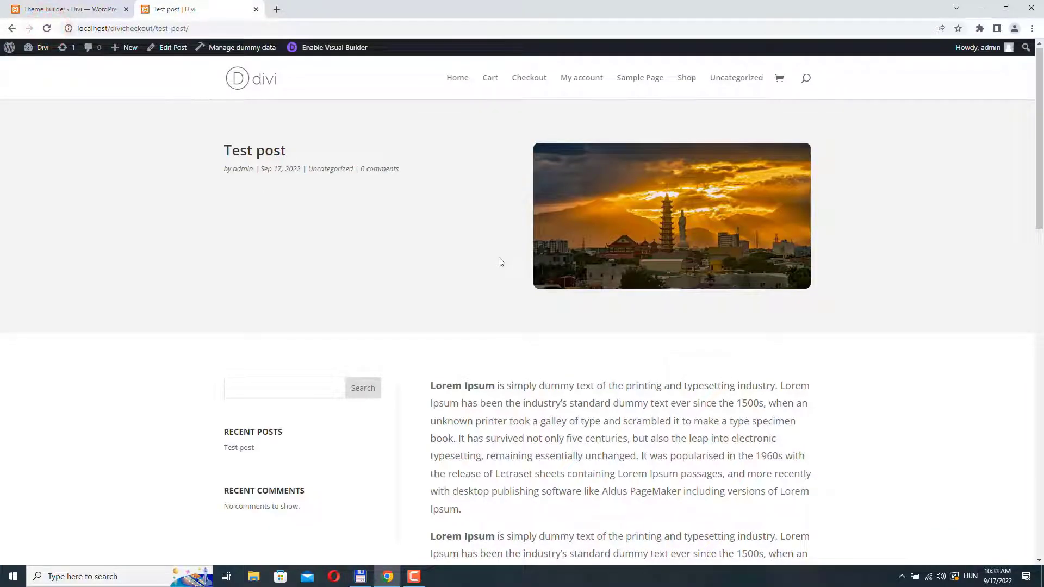
# - Examine how the sticky sidebar behaves on the Test post page from the post content down to the comment form
pyautogui.scroll(-5, 501, 262)
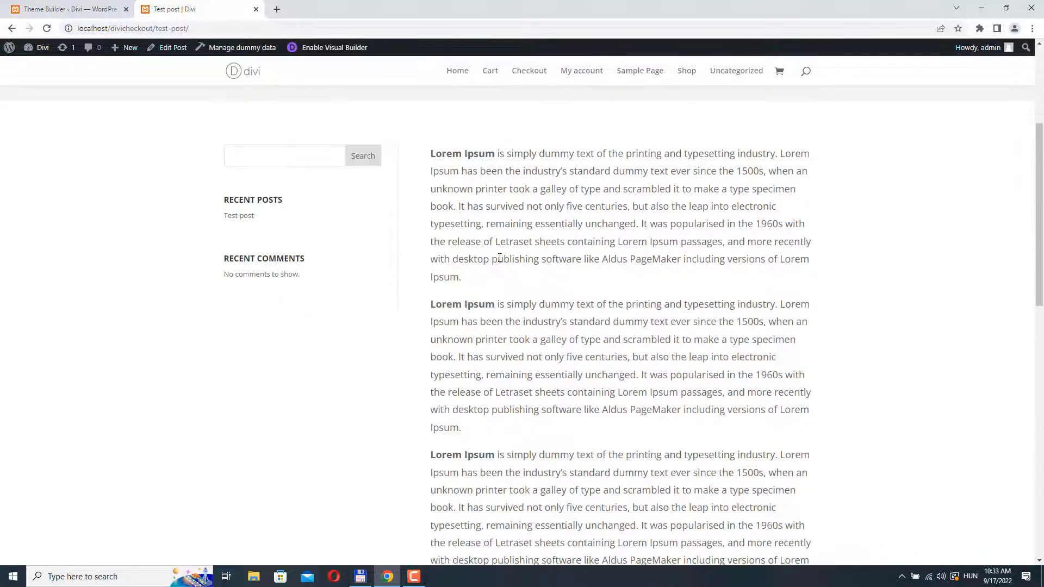
pyautogui.scroll(-5, 501, 261)
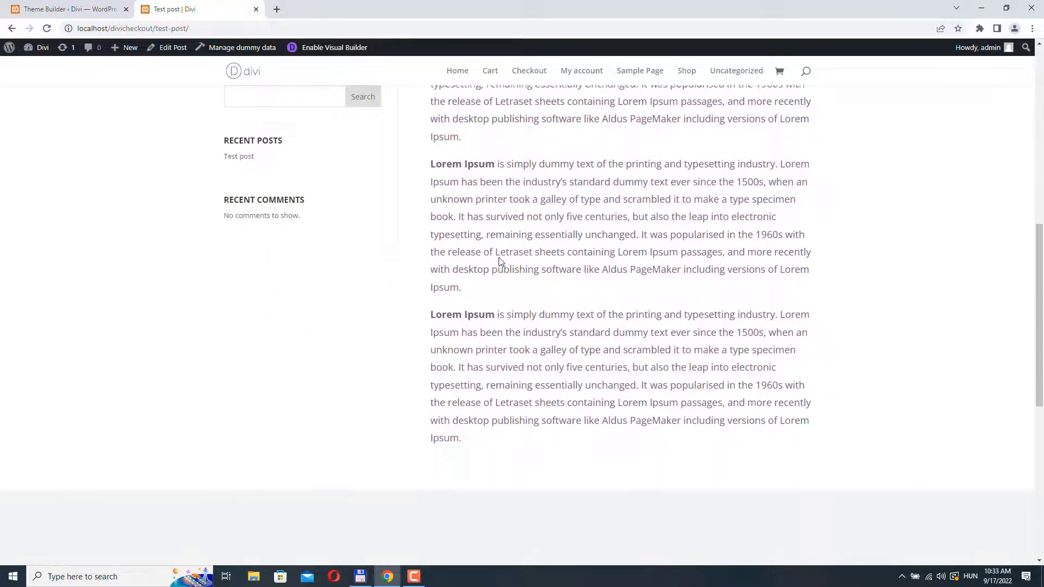
pyautogui.scroll(-7, 501, 261)
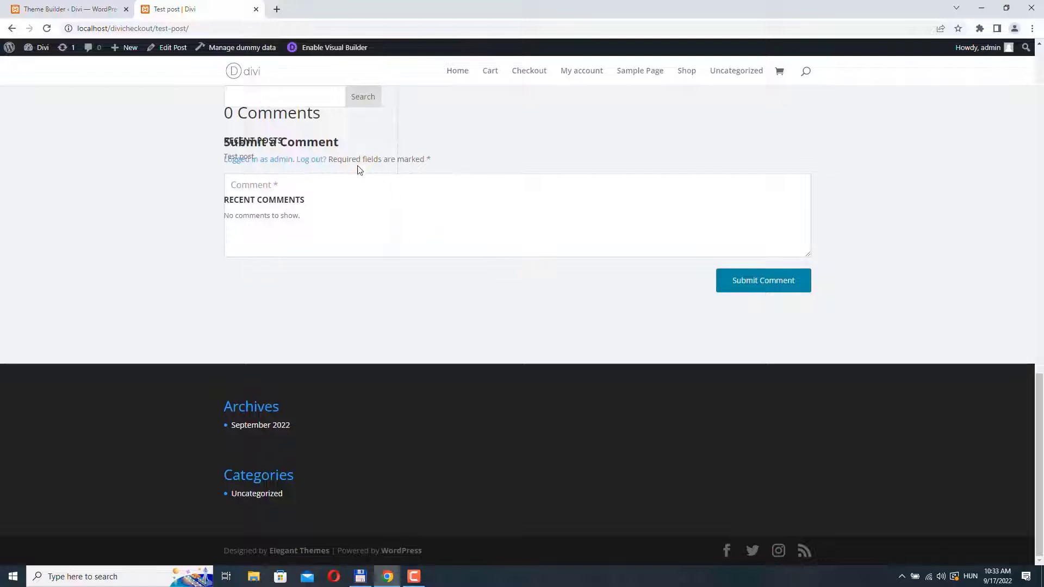
pyautogui.scroll(3, 446, 337)
pyautogui.scroll(-2, 388, 293)
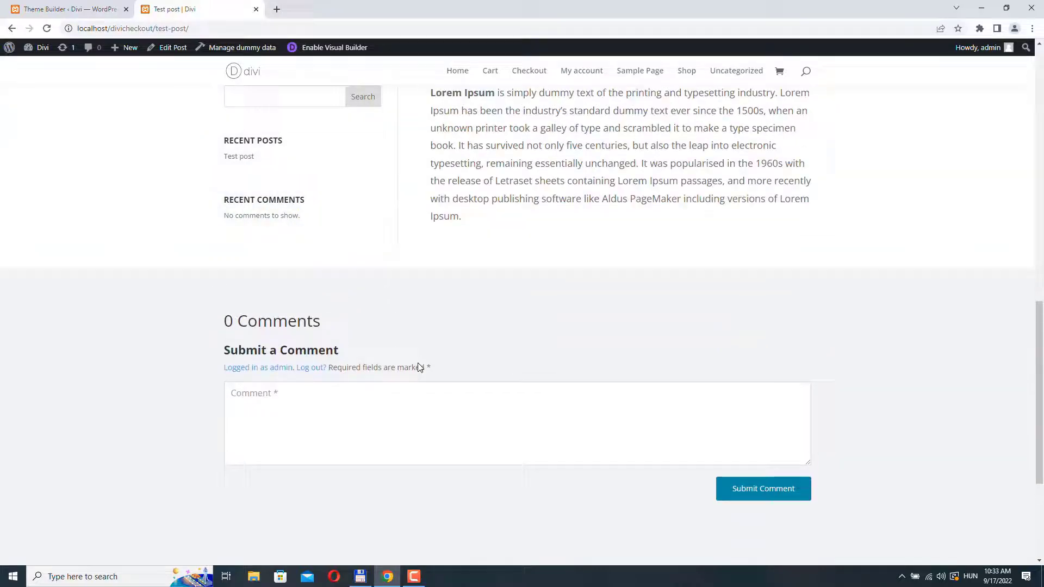
# - Set the sidebar module's Sticky Top Offset to 44px in the All Posts body layout and save the layout
pyautogui.hotkey('ctrl', 'Tab')
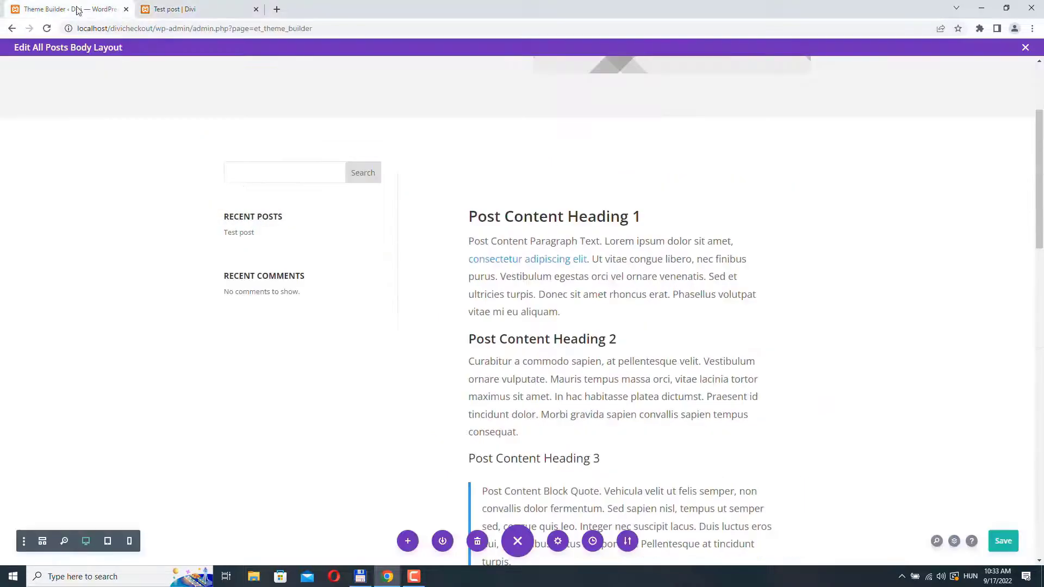
pyautogui.click(288, 224)
pyautogui.click(712, 124)
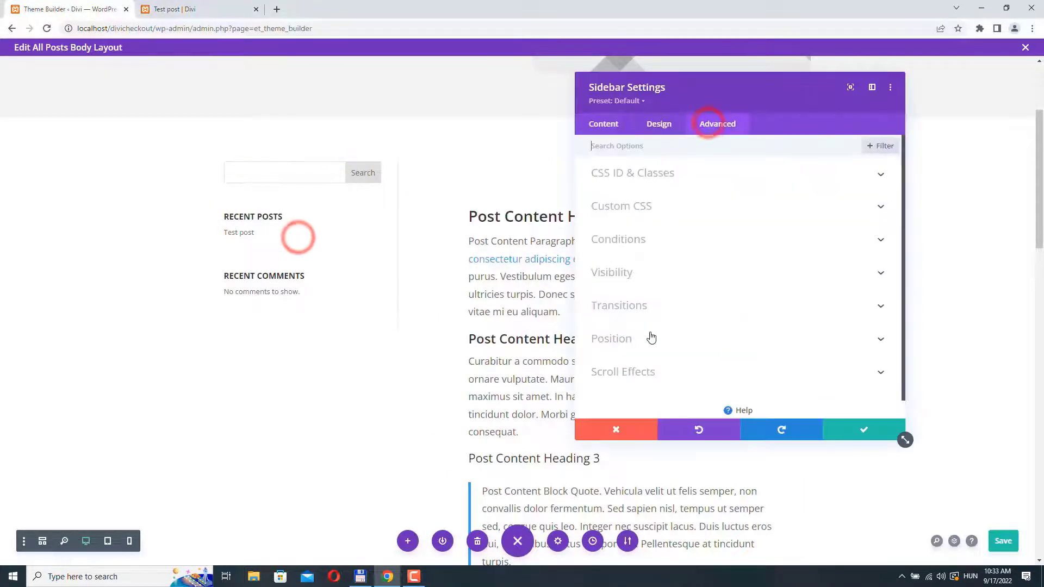
pyautogui.click(636, 373)
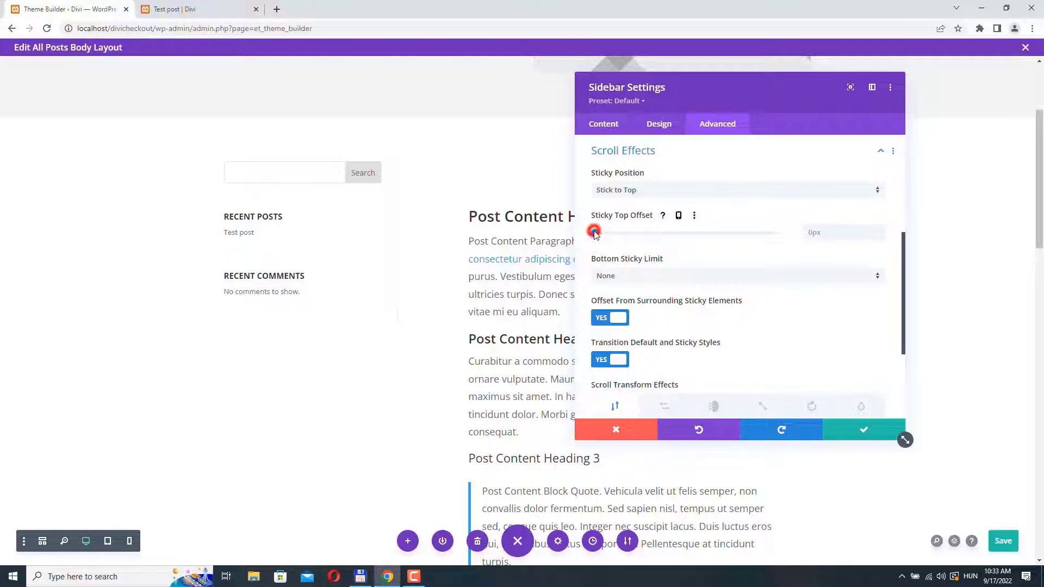
pyautogui.moveTo(595, 233); pyautogui.dragTo(616, 235)
pyautogui.click(859, 431)
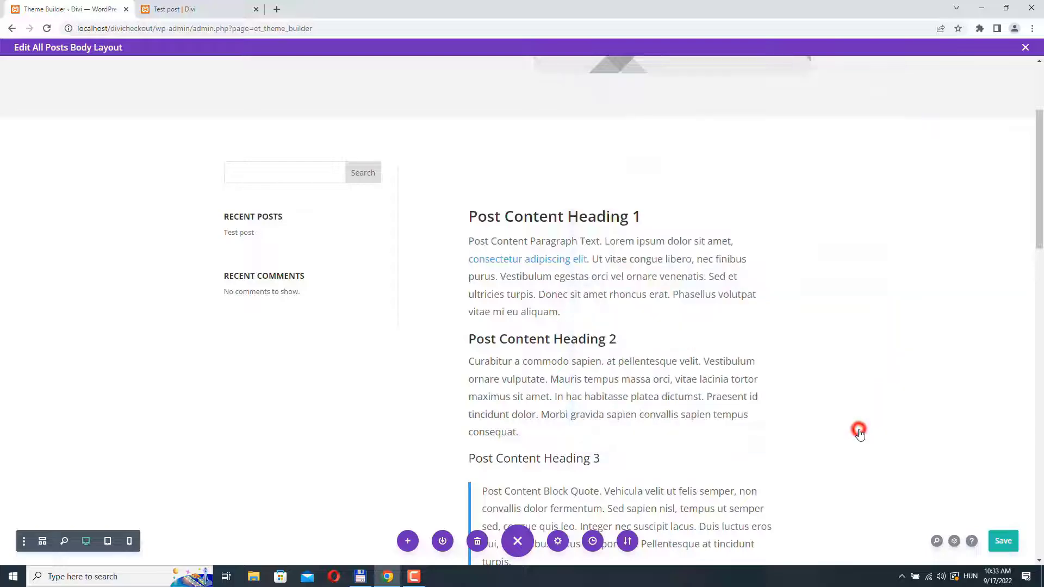
pyautogui.click(1001, 540)
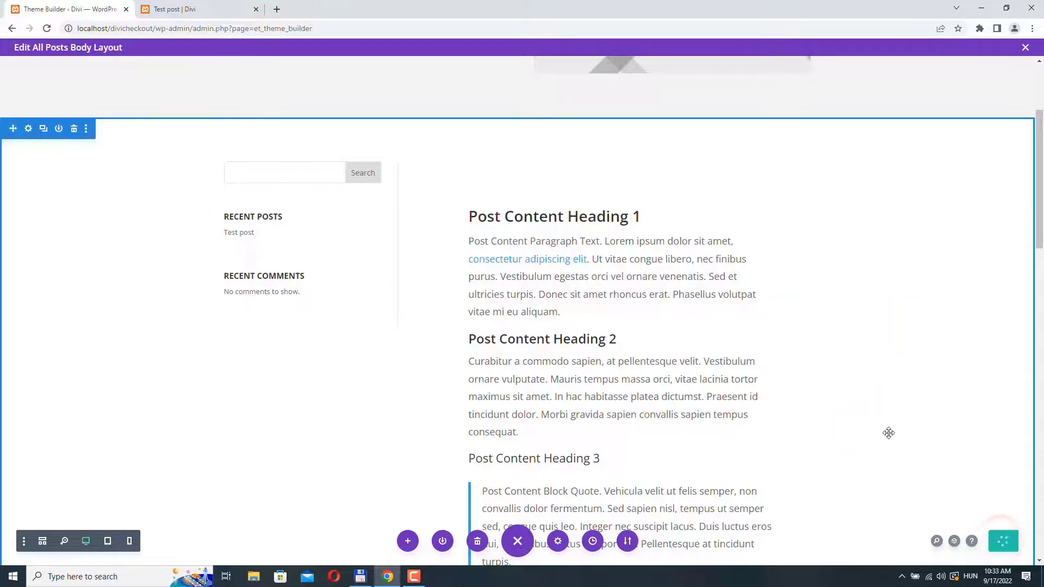
# - Check the gap between the fixed header and the sticky sidebar on the live Test post page
pyautogui.click(169, 8)
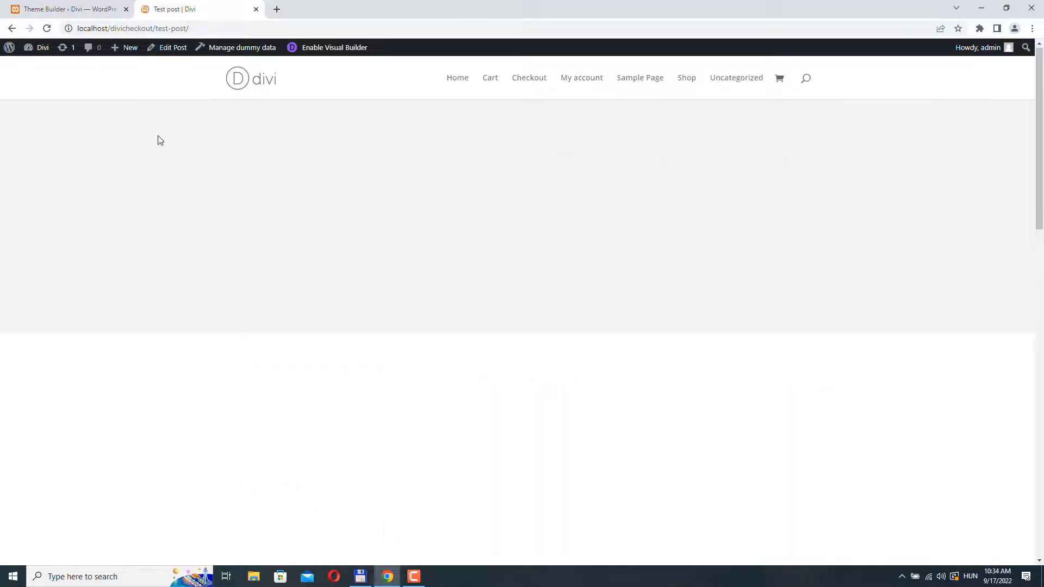
pyautogui.scroll(-4, 590, 294)
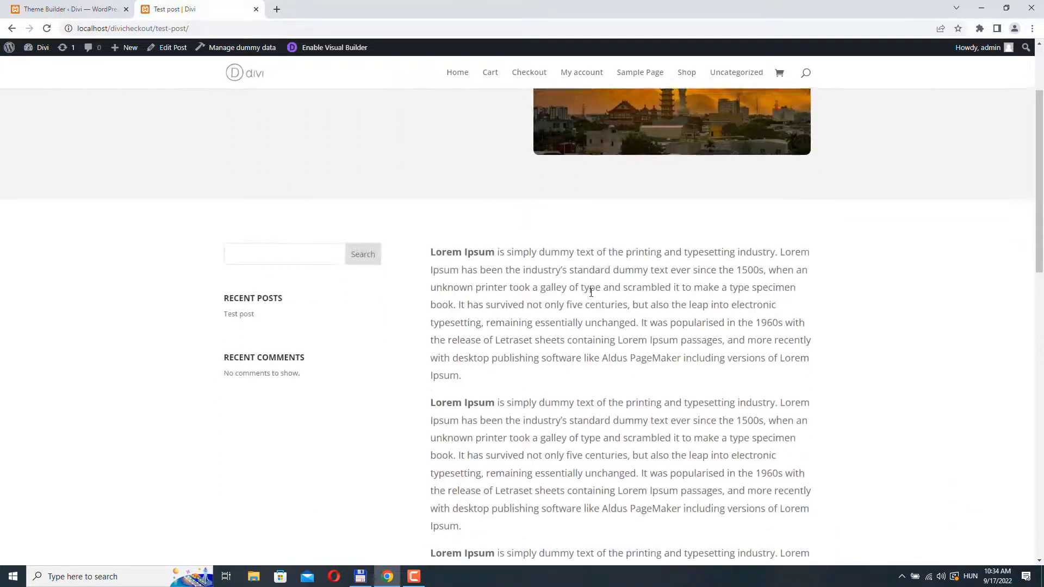
pyautogui.scroll(-2, 591, 293)
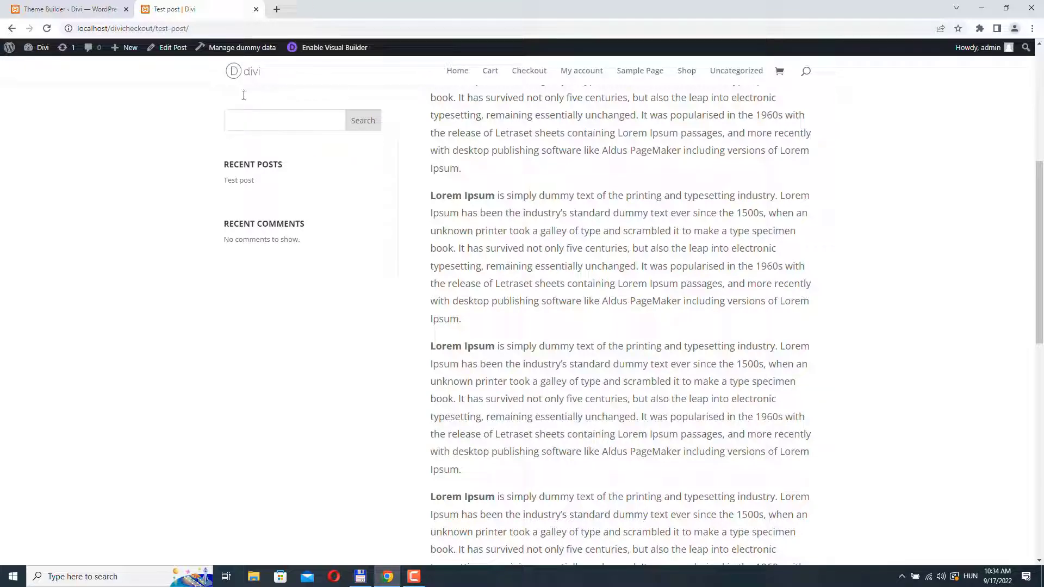
pyautogui.scroll(5, 435, 228)
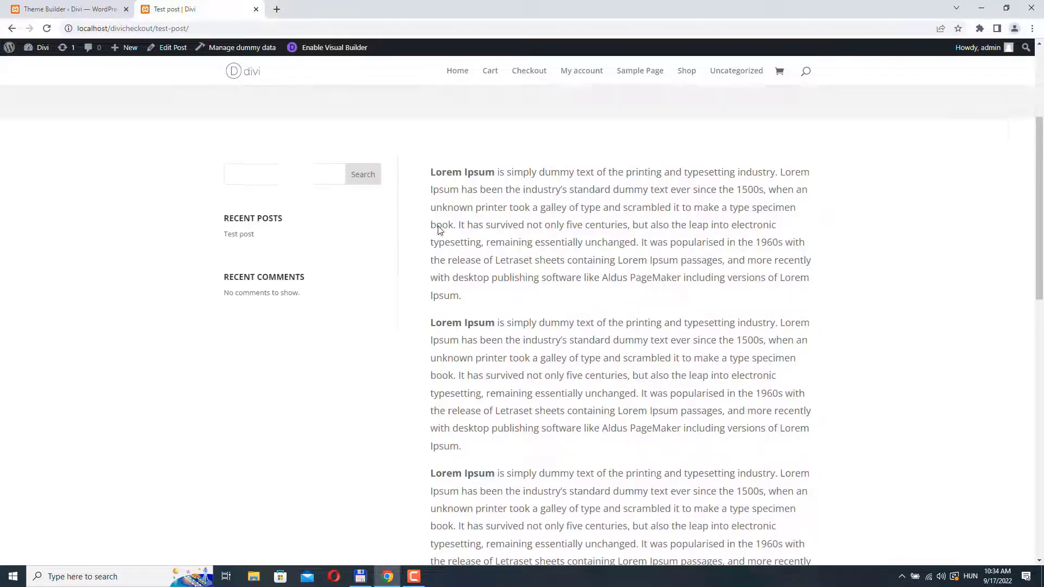
# - Open the sidebar module's scroll effects settings at the Bottom Sticky Limit option in the All Posts body layout
pyautogui.click(77, 9)
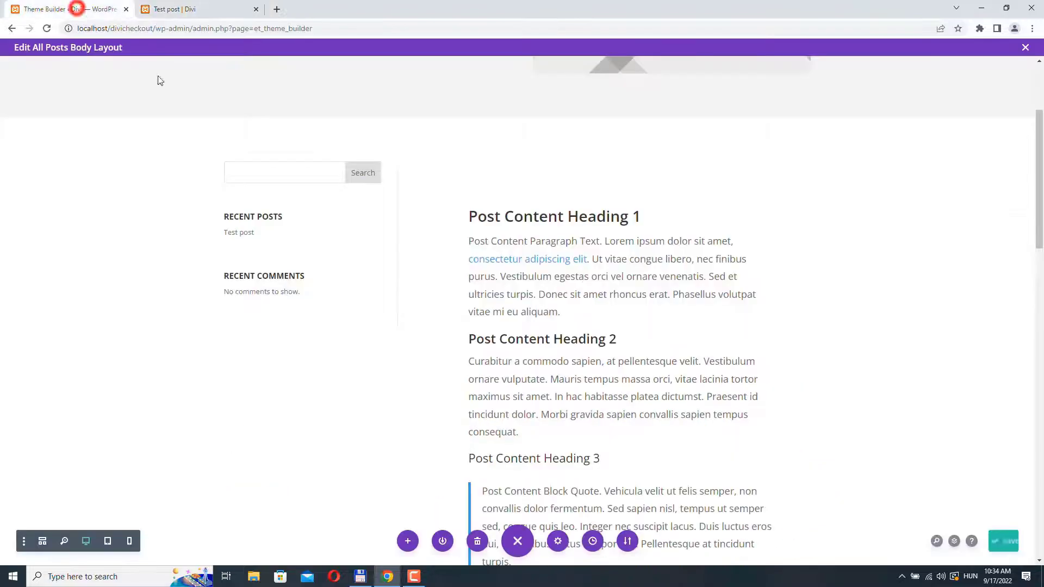
pyautogui.click(272, 238)
pyautogui.click(719, 124)
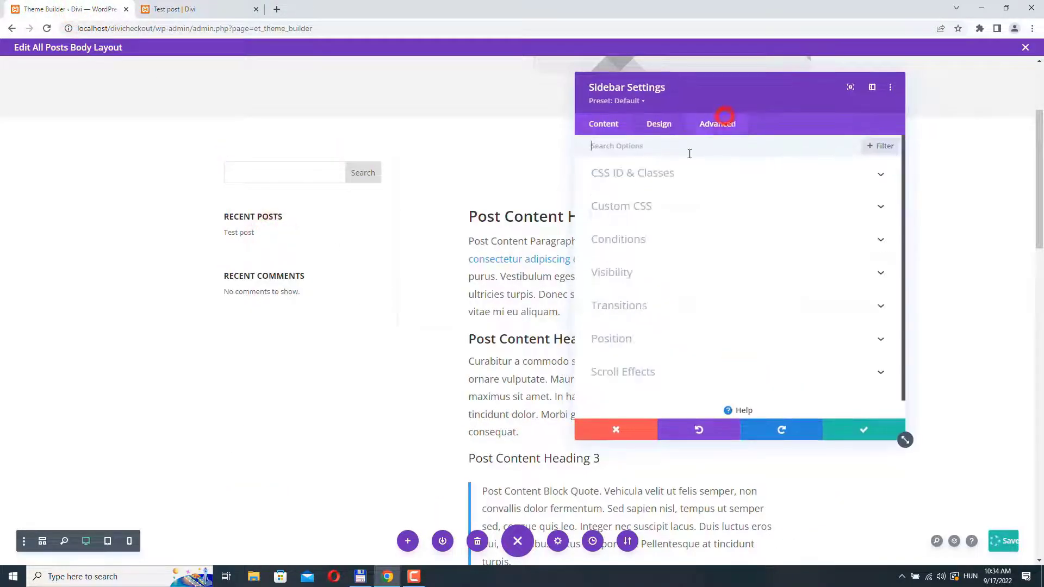
pyautogui.click(682, 373)
pyautogui.scroll(-2, 683, 374)
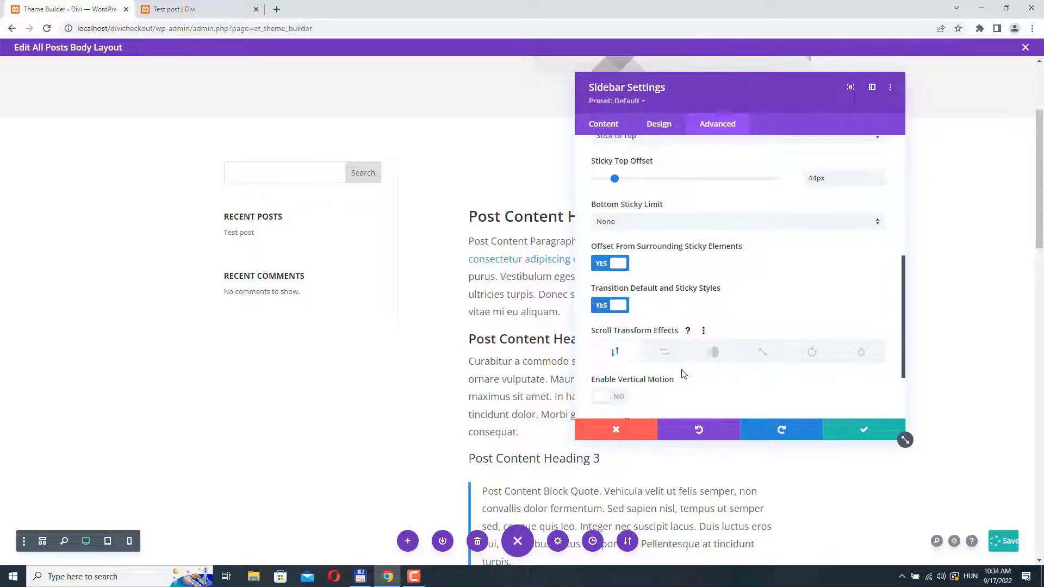
# - Check the sticky sidebar's position relative to the comments section on the live Test post page
pyautogui.hotkey('ctrl', 'Tab')
pyautogui.scroll(-10, 308, 212)
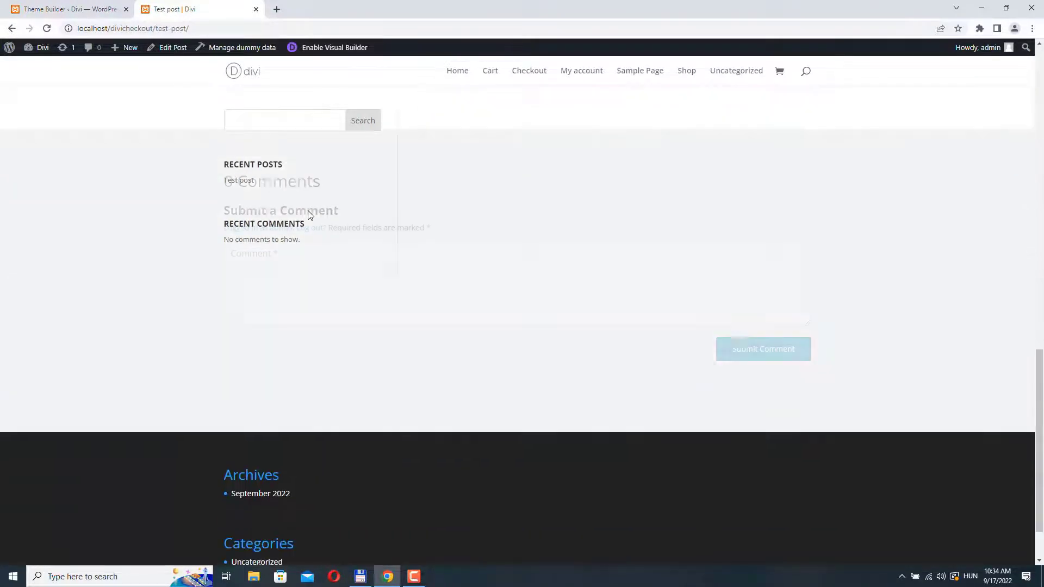
pyautogui.scroll(1, 340, 256)
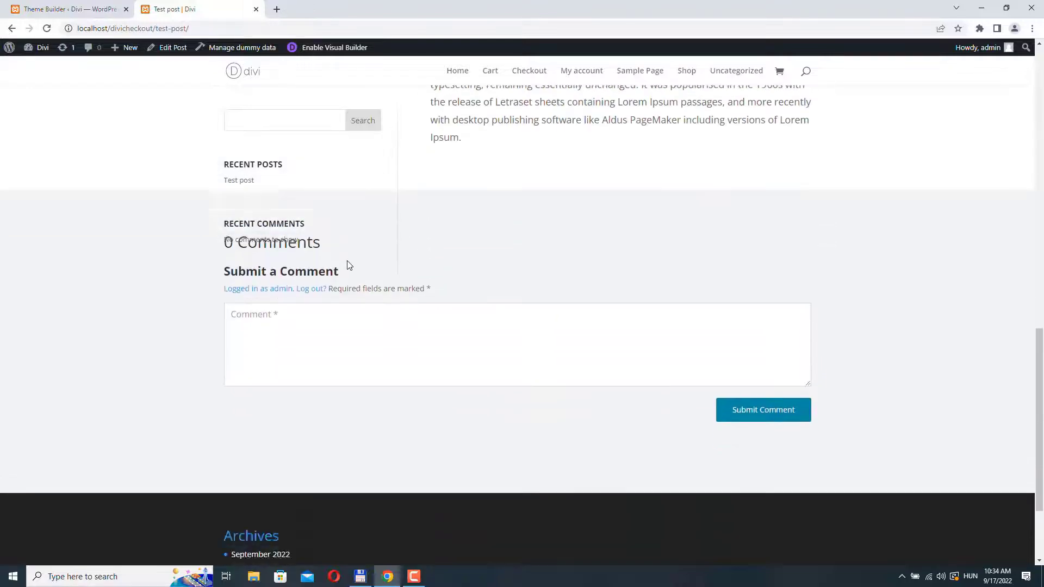
pyautogui.scroll(8, 354, 294)
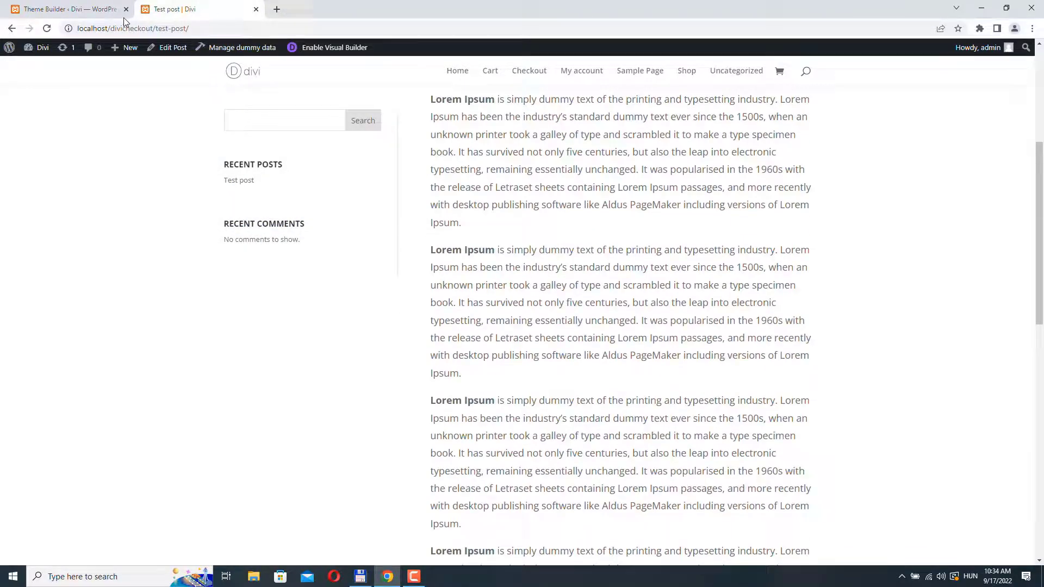
# - Set the sidebar module's Bottom Sticky Limit to Section and save the module settings
pyautogui.click(77, 10)
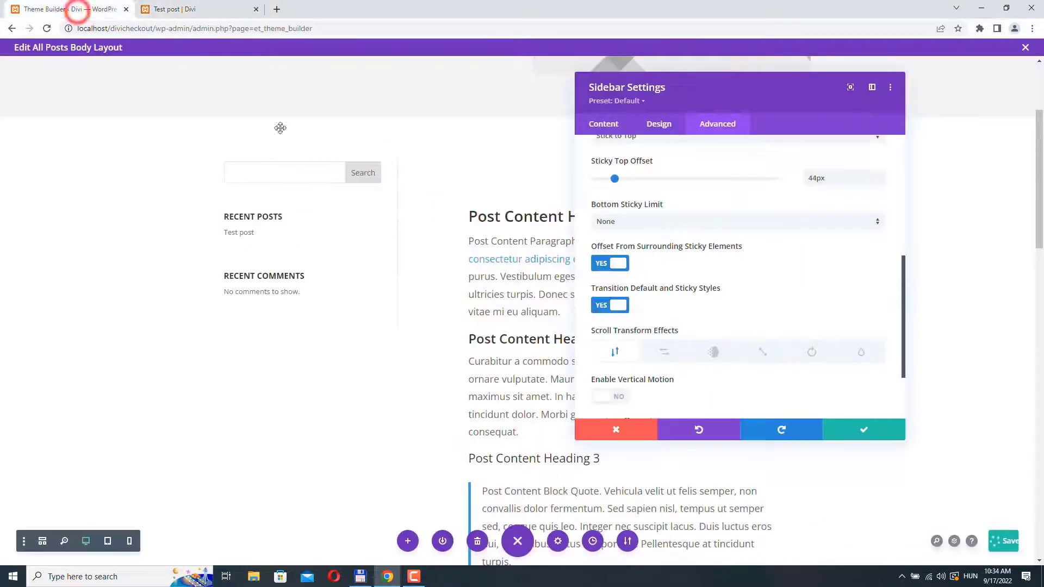
pyautogui.click(629, 222)
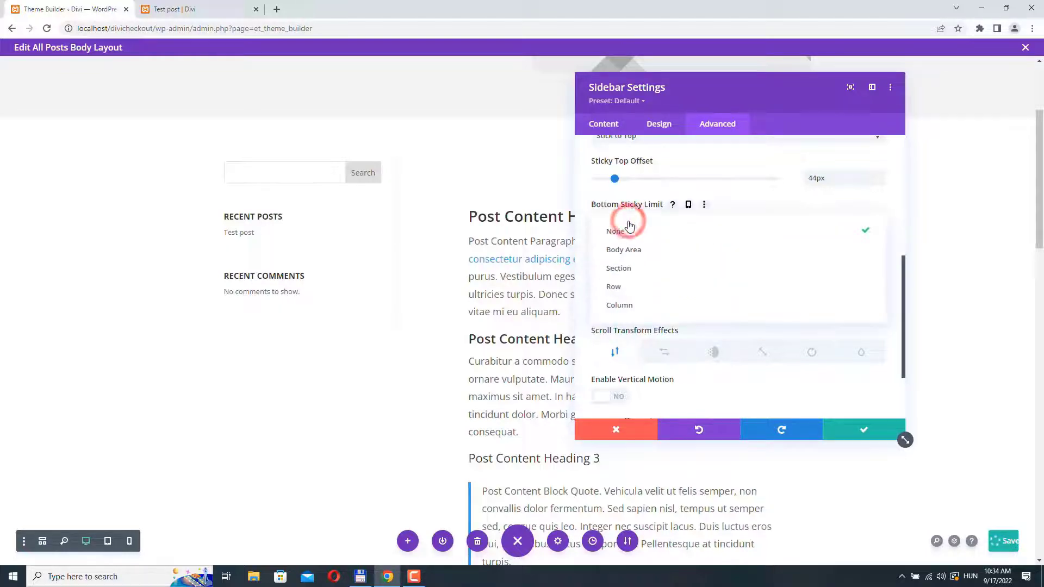
pyautogui.click(611, 270)
pyautogui.click(858, 431)
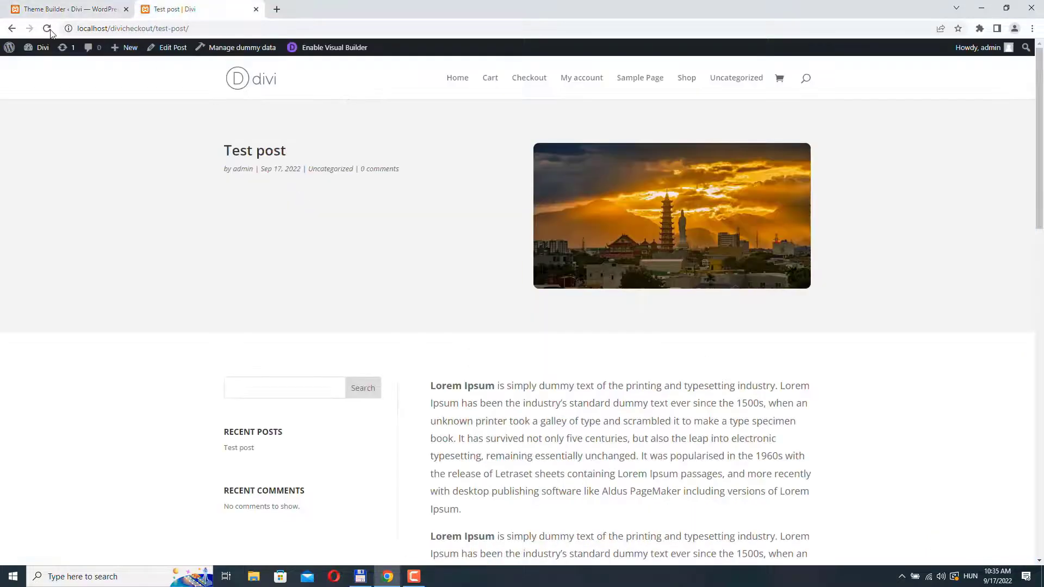
# - Reload the Test post page and examine where the sticky sidebar stops relative to the comments section
pyautogui.click(48, 29)
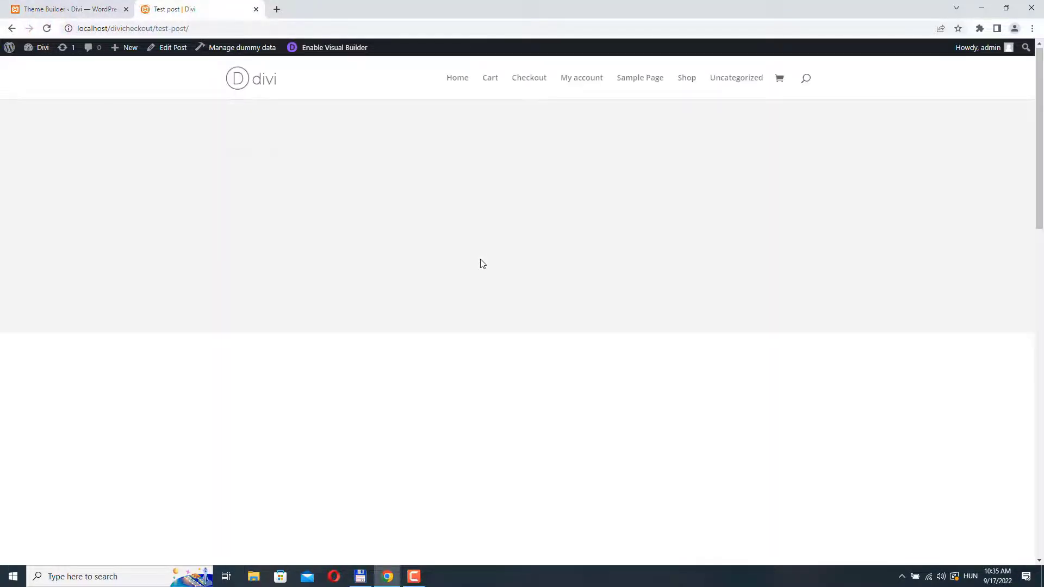
pyautogui.scroll(-7, 481, 264)
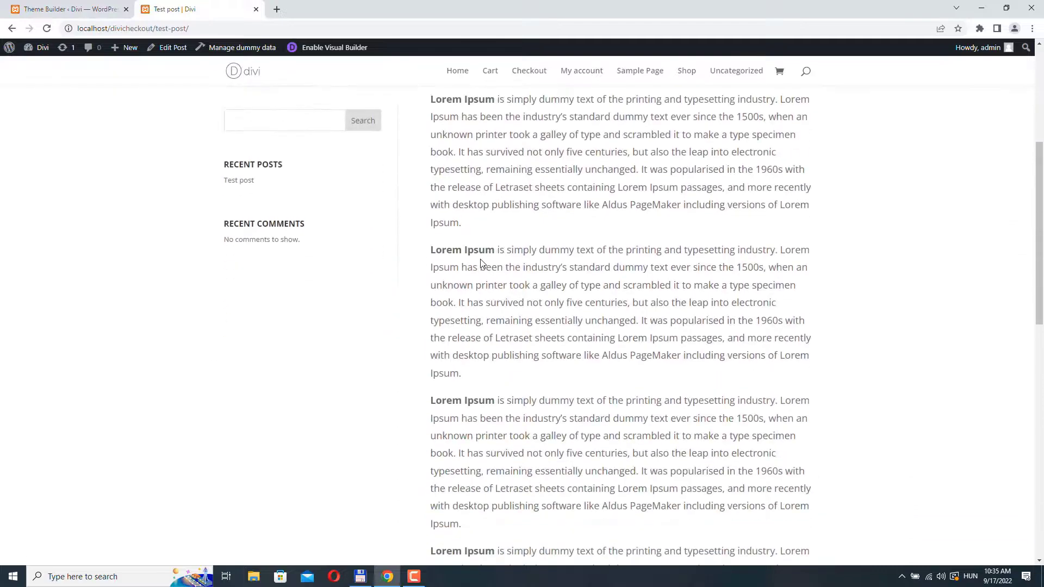
pyautogui.scroll(-8, 481, 264)
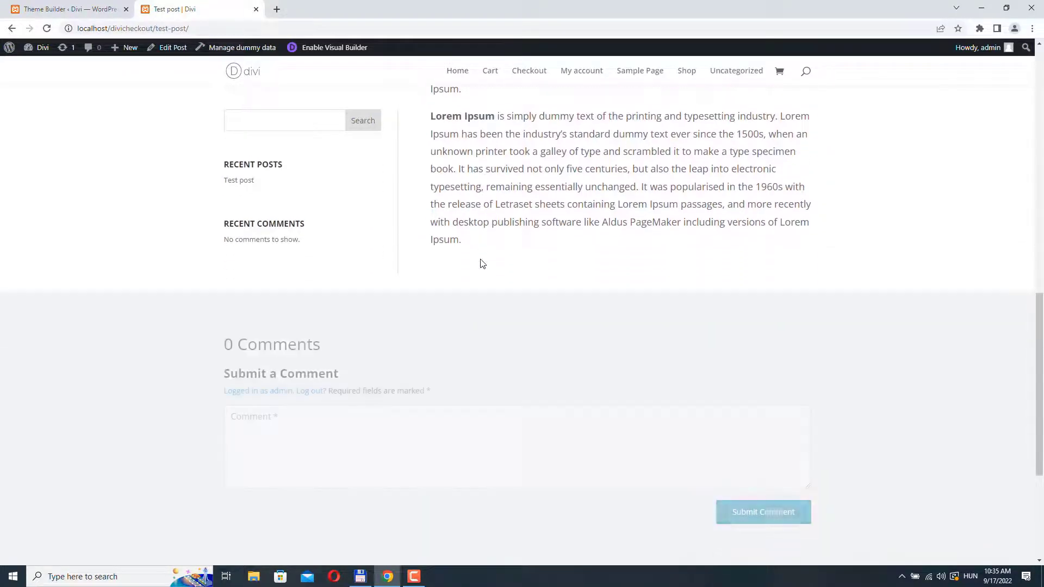
pyautogui.scroll(-3, 482, 264)
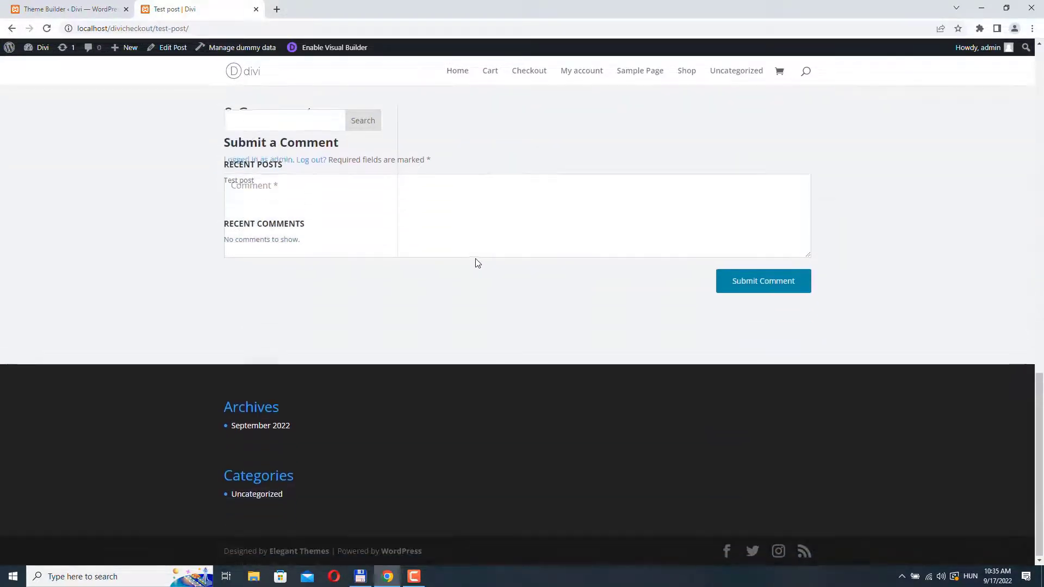
pyautogui.scroll(2, 468, 275)
pyautogui.scroll(-1, 464, 281)
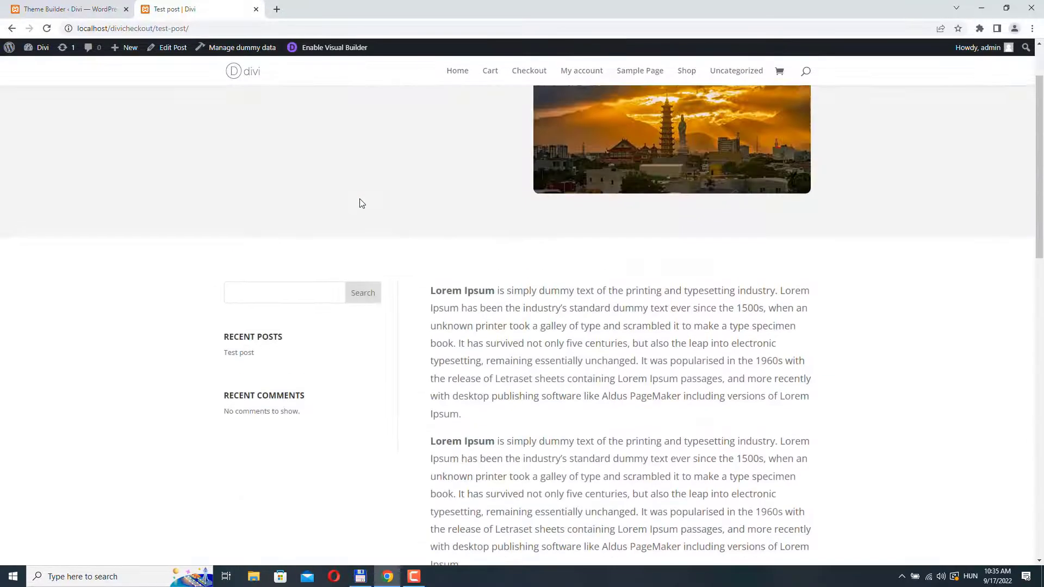
pyautogui.scroll(-7, 361, 204)
pyautogui.scroll(-7, 363, 205)
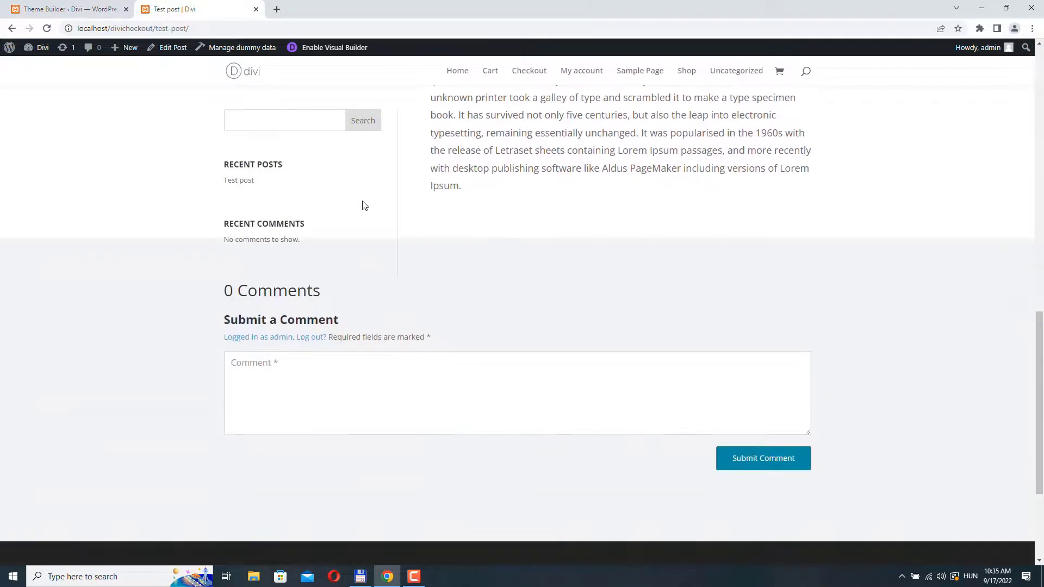
pyautogui.scroll(9, 365, 205)
pyautogui.scroll(1, 363, 205)
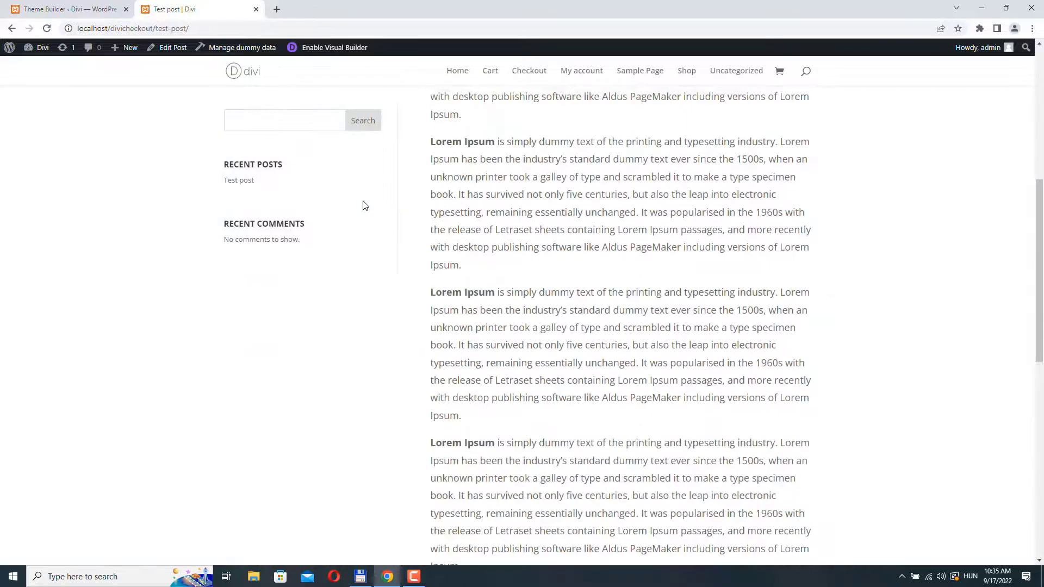
# - Save the All Posts body layout and check how the sticky sidebar behaves along the live Test post page
pyautogui.click(69, 10)
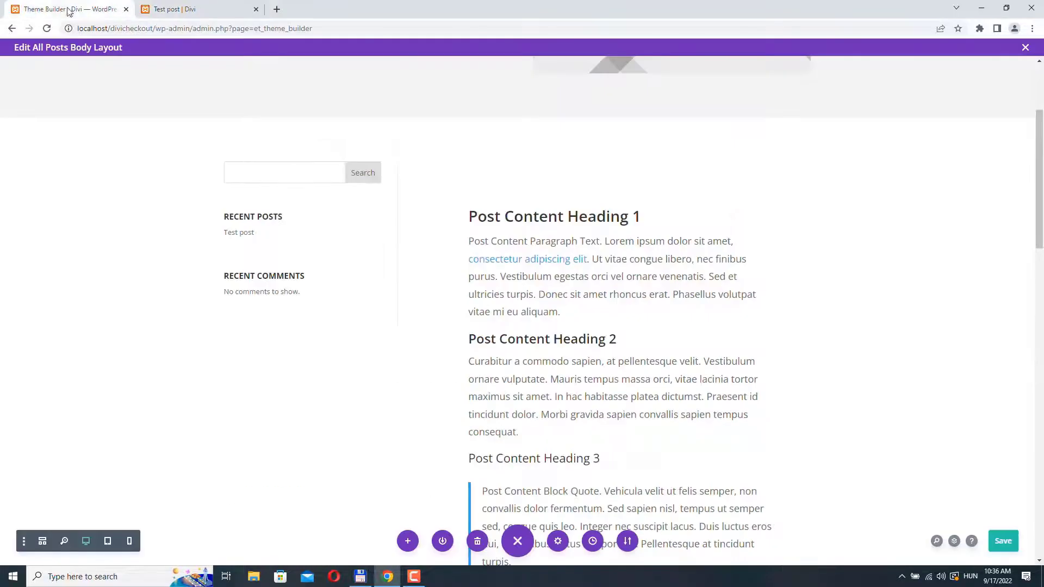
pyautogui.click(1004, 544)
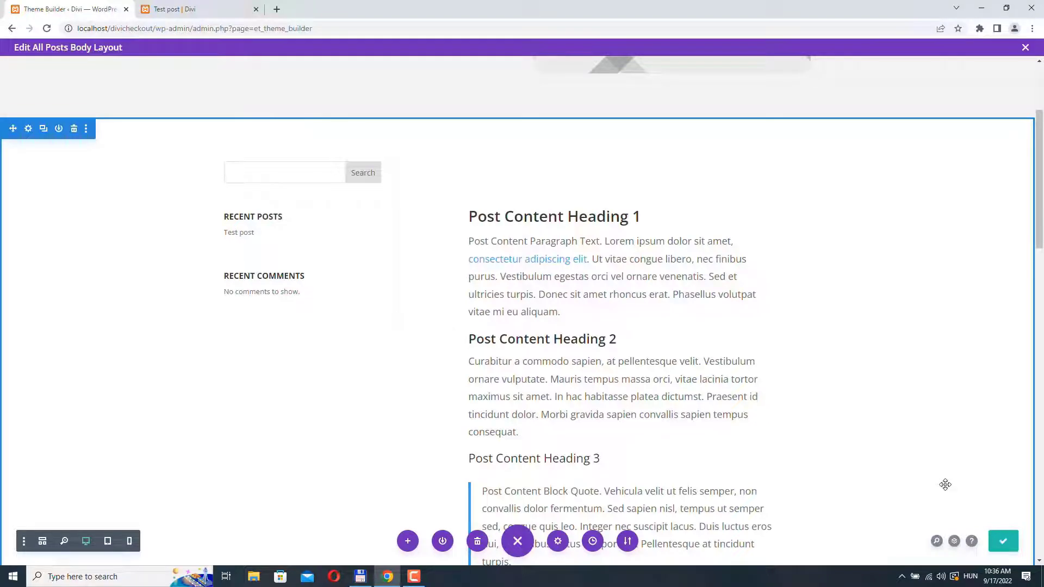
pyautogui.click(180, 10)
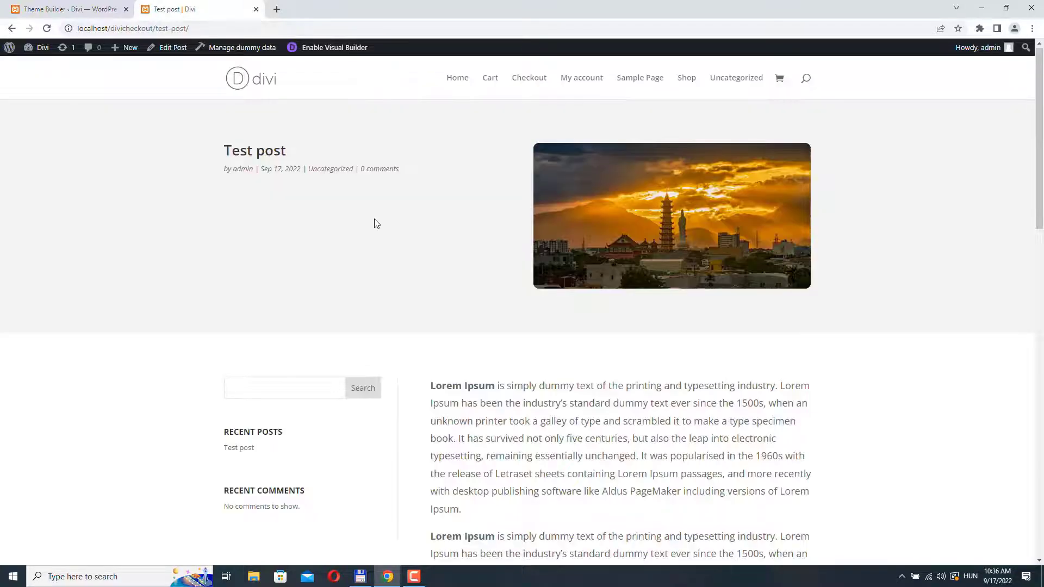
pyautogui.scroll(-7, 374, 220)
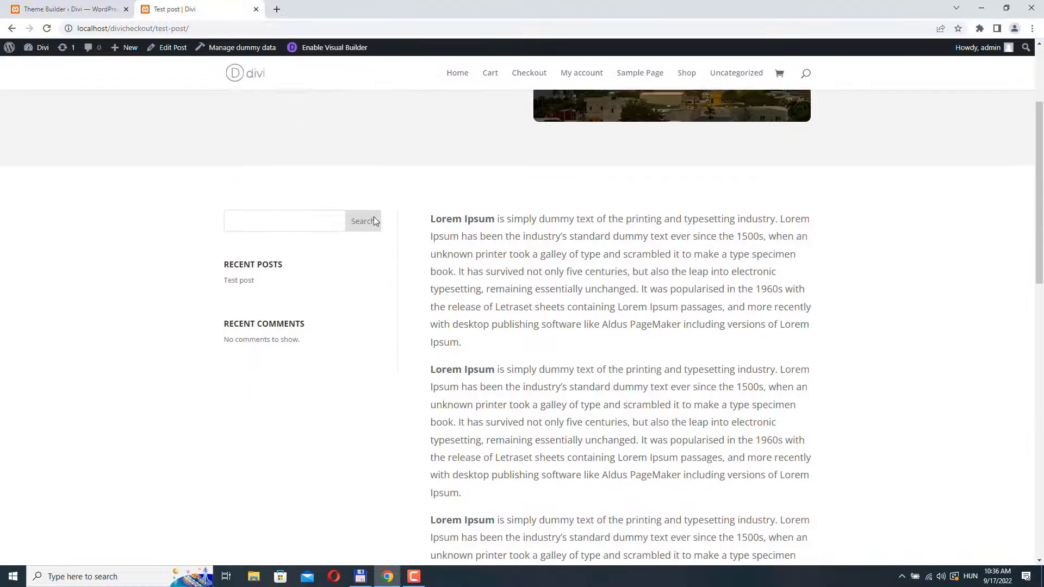
pyautogui.scroll(-8, 374, 220)
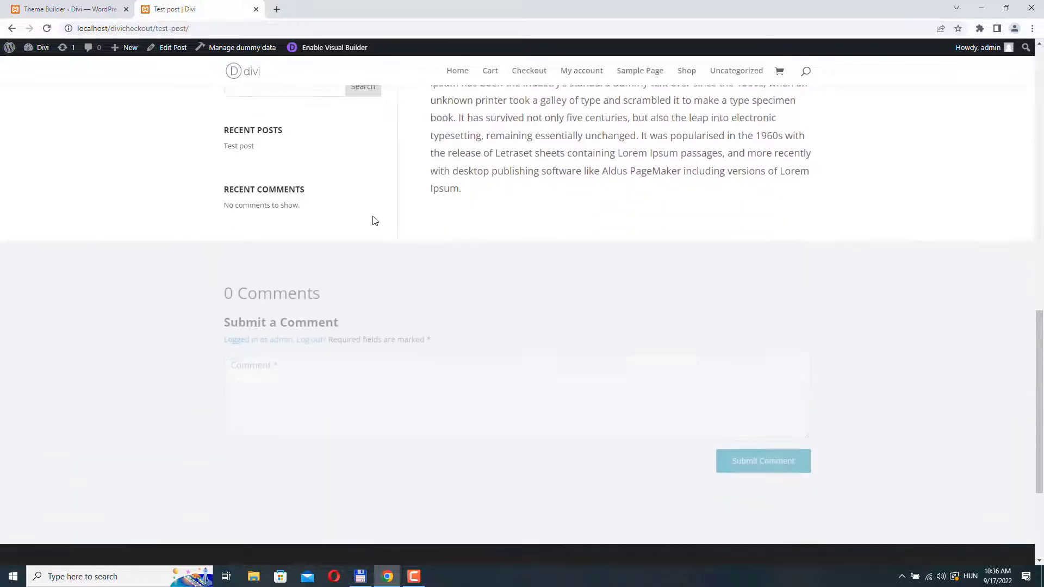
pyautogui.scroll(10, 373, 220)
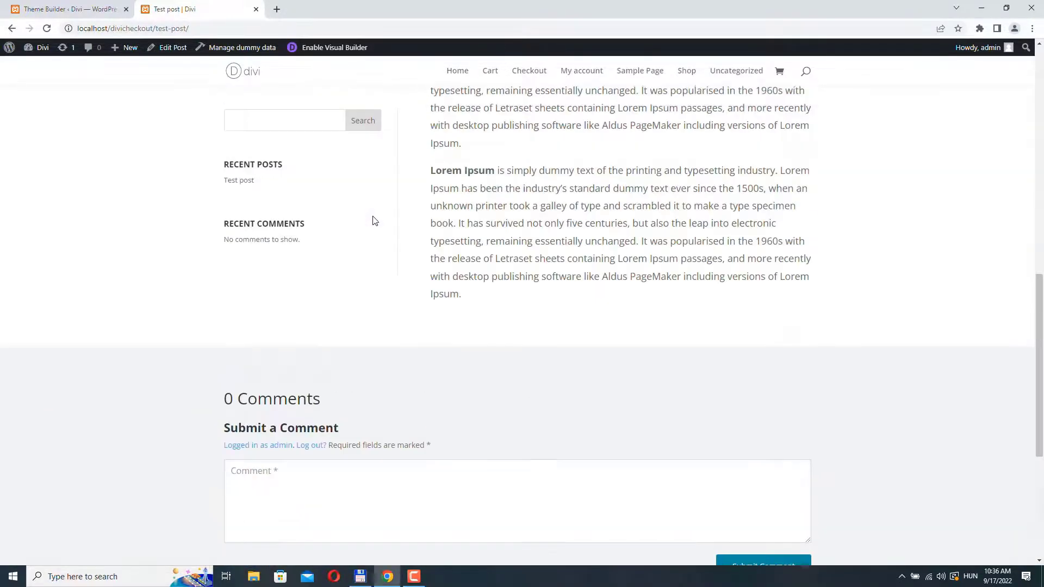
pyautogui.scroll(3, 373, 220)
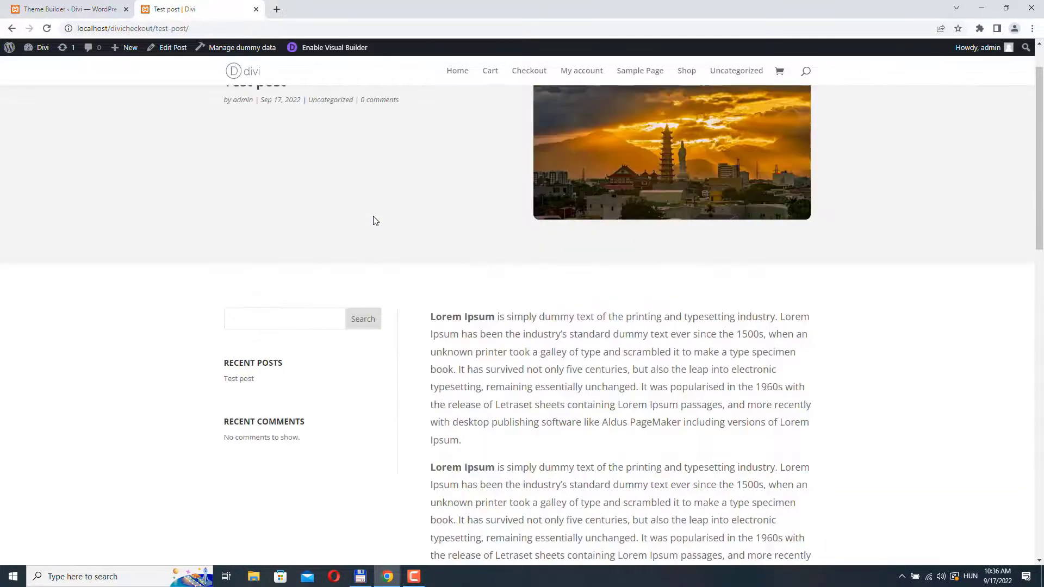
pyautogui.scroll(-2, 373, 222)
# - Review the sidebar module's scroll effects settings in the All Posts body layout and view the Test post page again
pyautogui.click(298, 243)
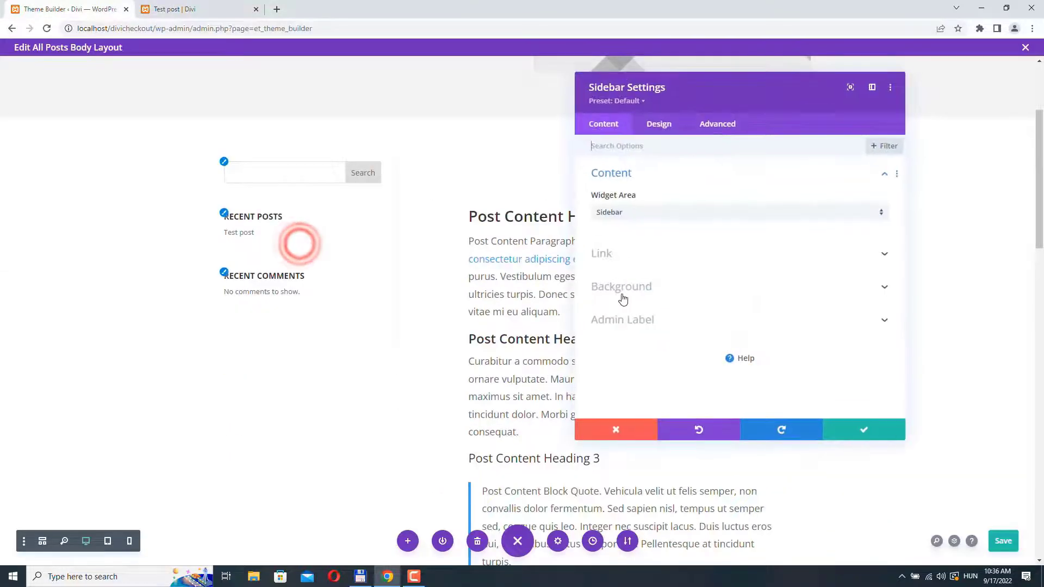
pyautogui.click(708, 129)
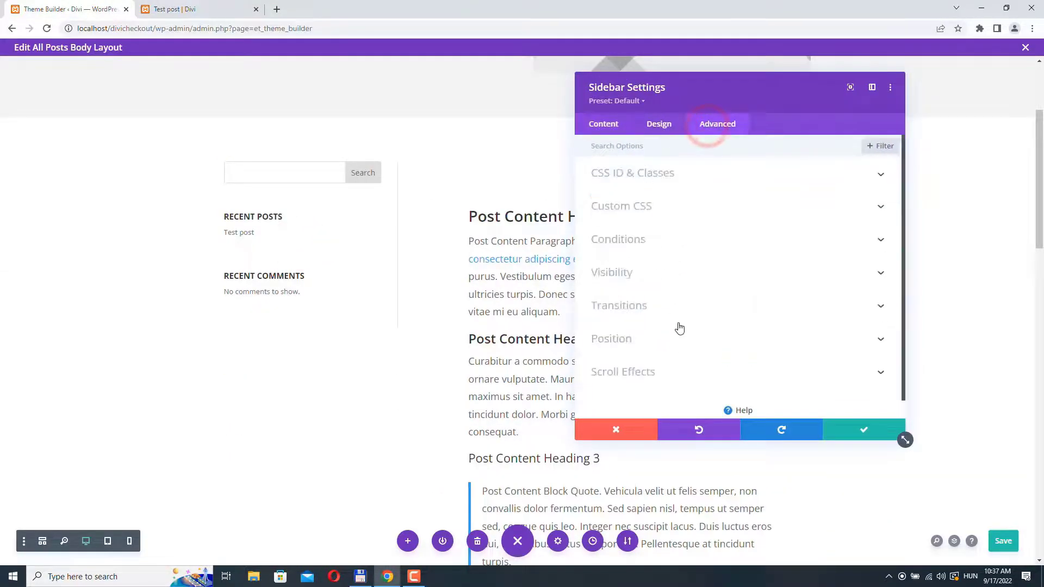
pyautogui.click(645, 381)
pyautogui.scroll(-5, 669, 359)
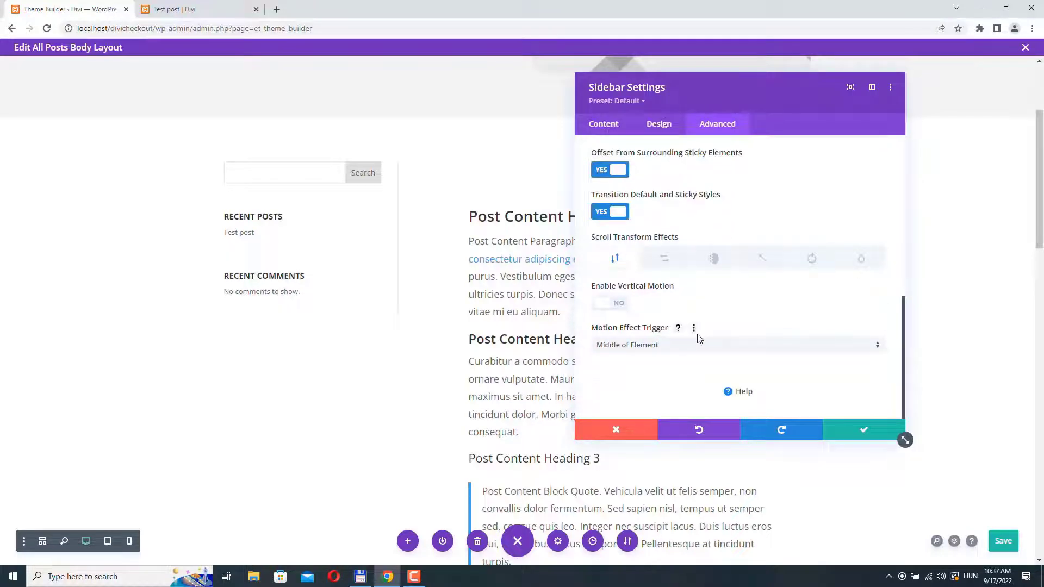
pyautogui.scroll(3, 409, 355)
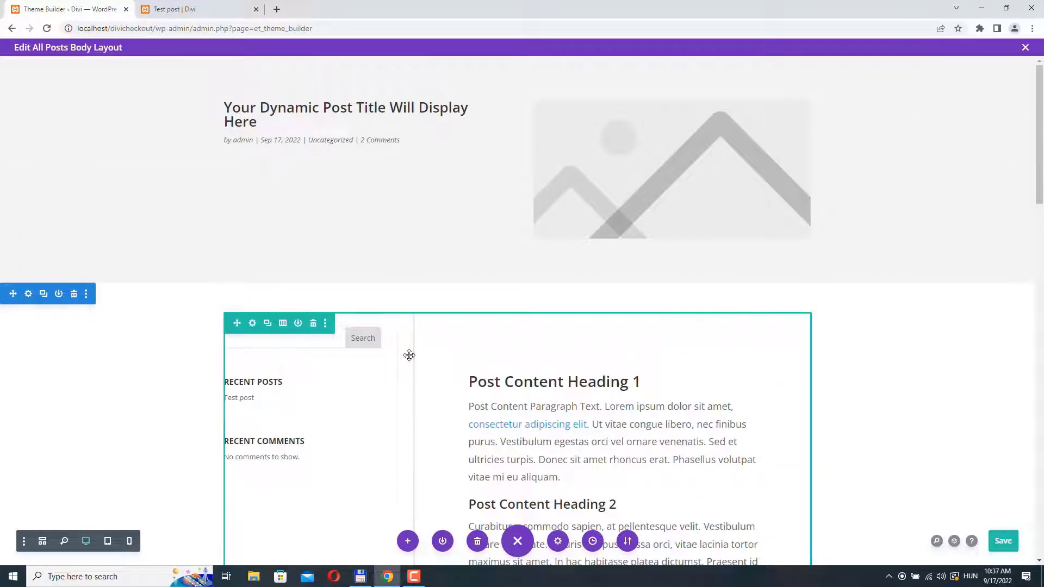
pyautogui.click(187, 16)
pyautogui.scroll(10, 497, 275)
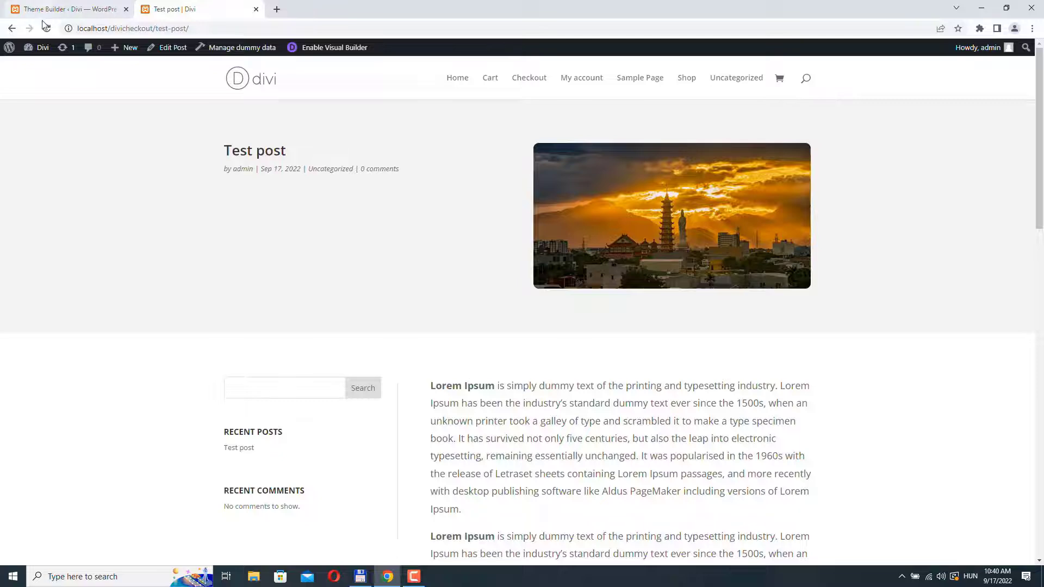
# - Close the All Posts body layout editor and save the Theme Builder changes
pyautogui.click(55, 8)
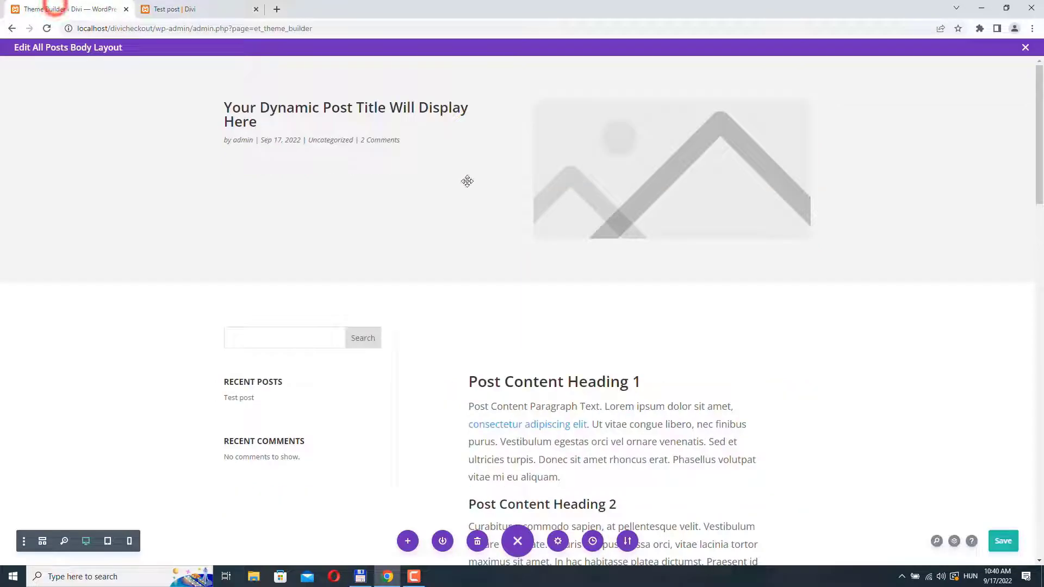
pyautogui.click(1026, 49)
pyautogui.click(158, 83)
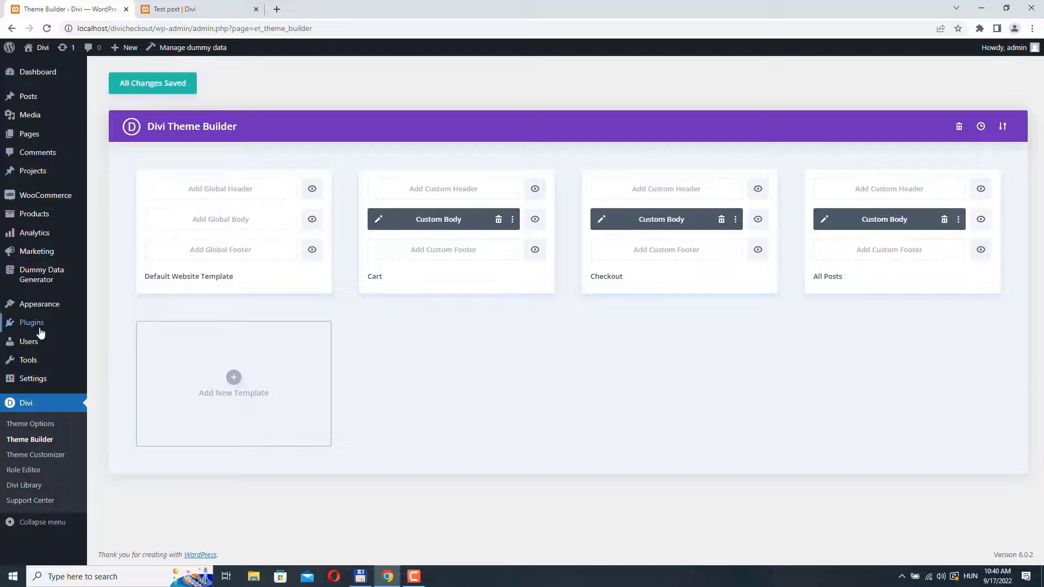
# - Search the WordPress plugin directory for "advanced custom fields"
pyautogui.moveTo(77, 330)
pyautogui.click(114, 341)
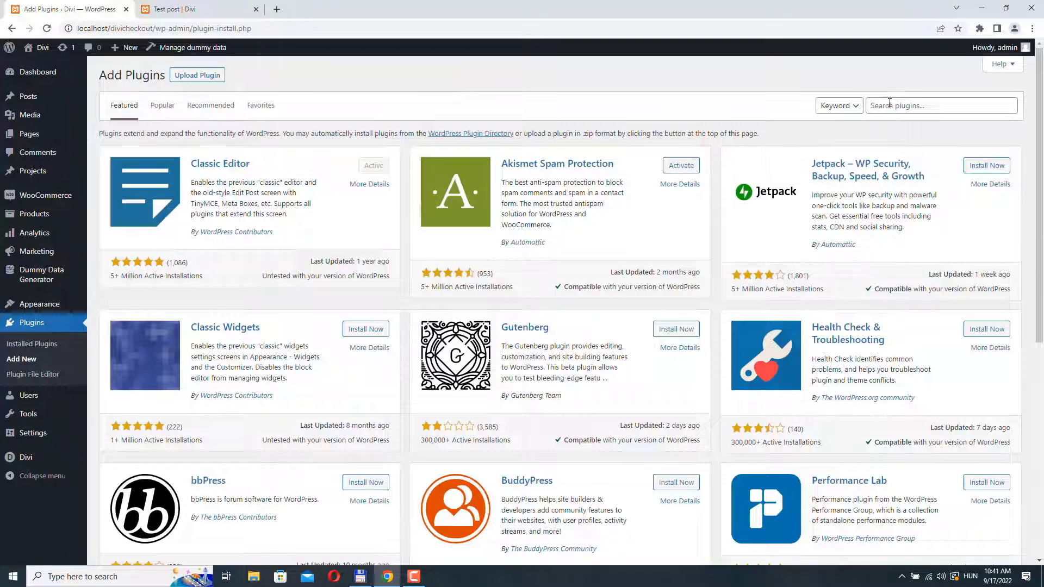
pyautogui.click(890, 104)
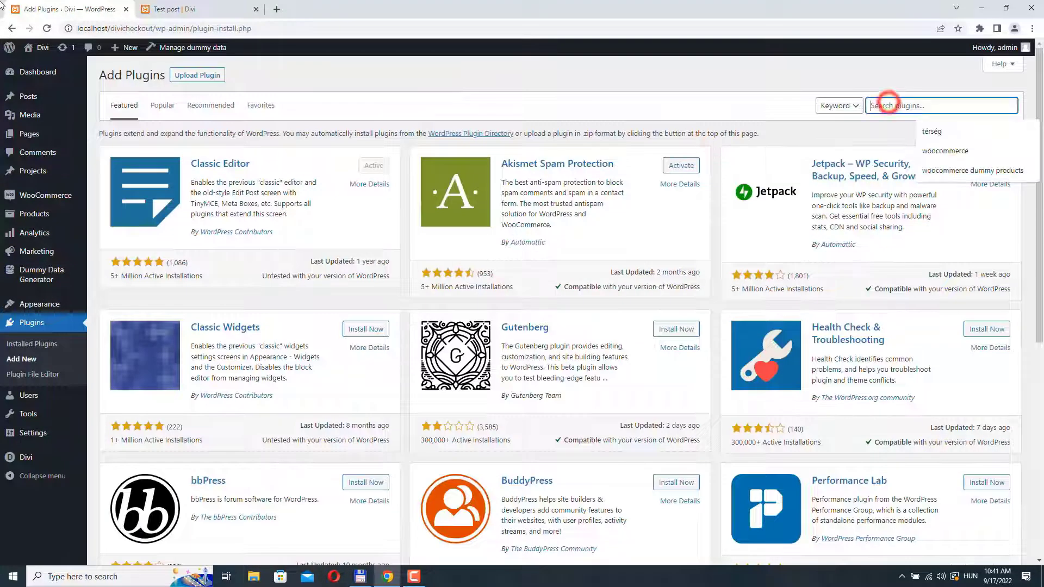
pyautogui.write('advance')
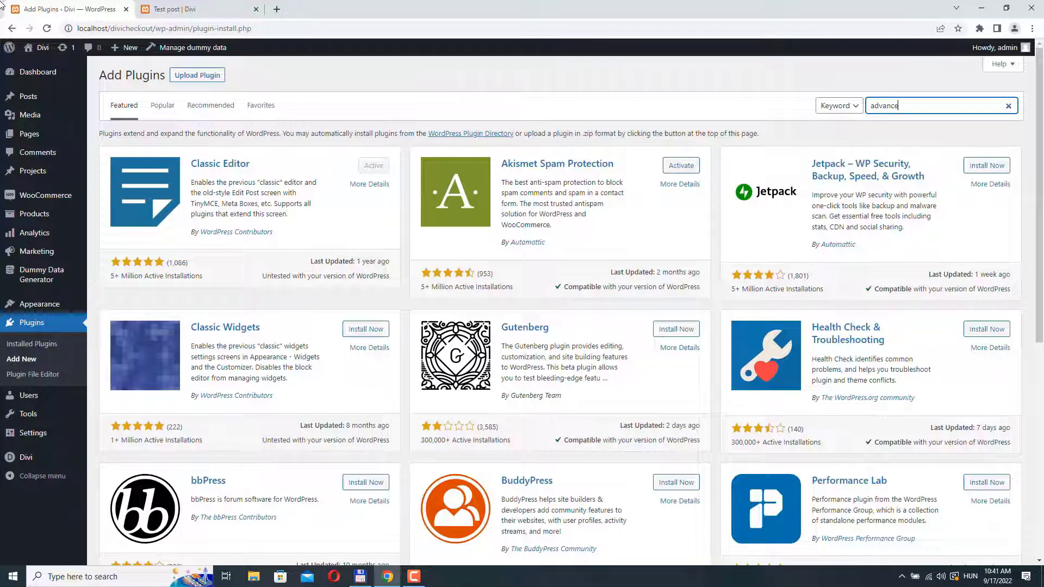
pyautogui.write('d custom fi')
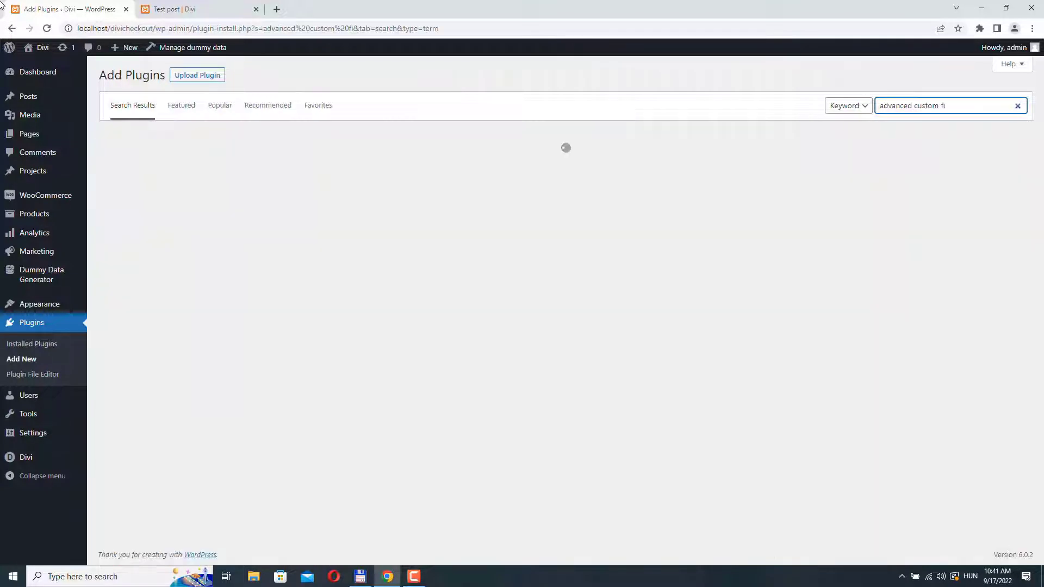
pyautogui.write('elds')
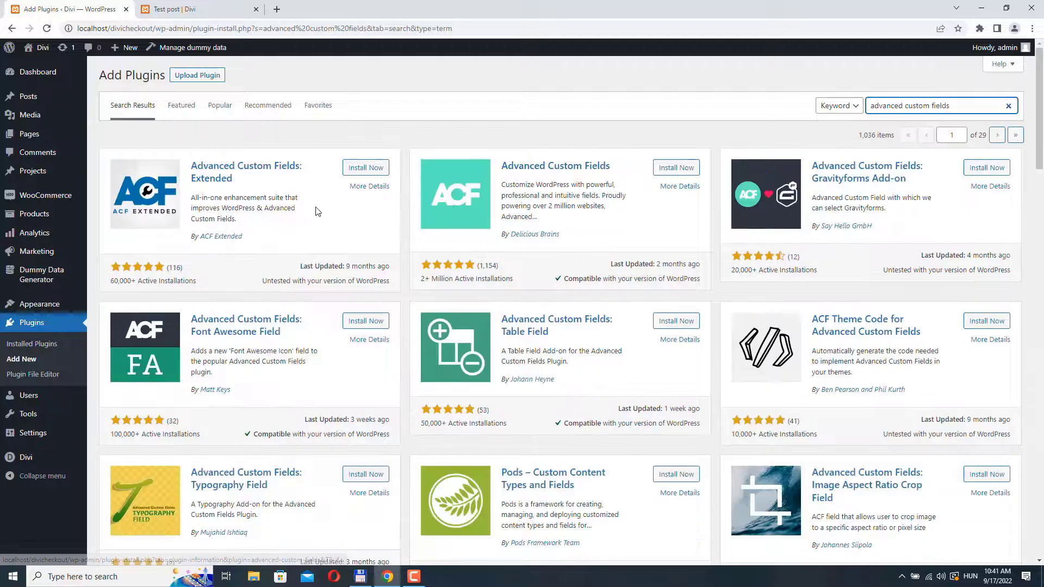
# - Install and activate the Advanced Custom Fields plugin by Delicious Brains, not the Extended version
pyautogui.click(375, 186)
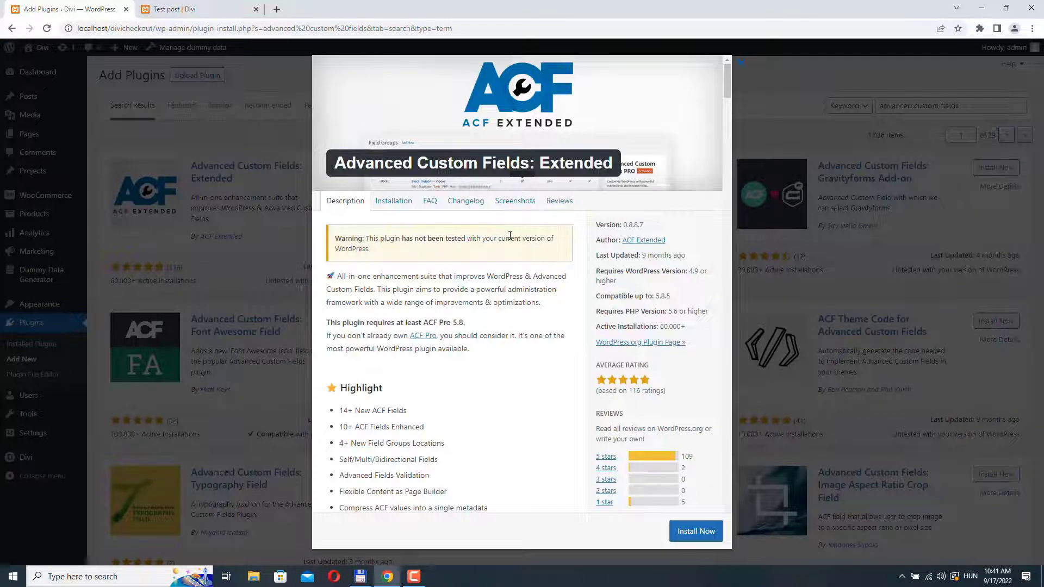
pyautogui.click(739, 67)
pyautogui.click(694, 187)
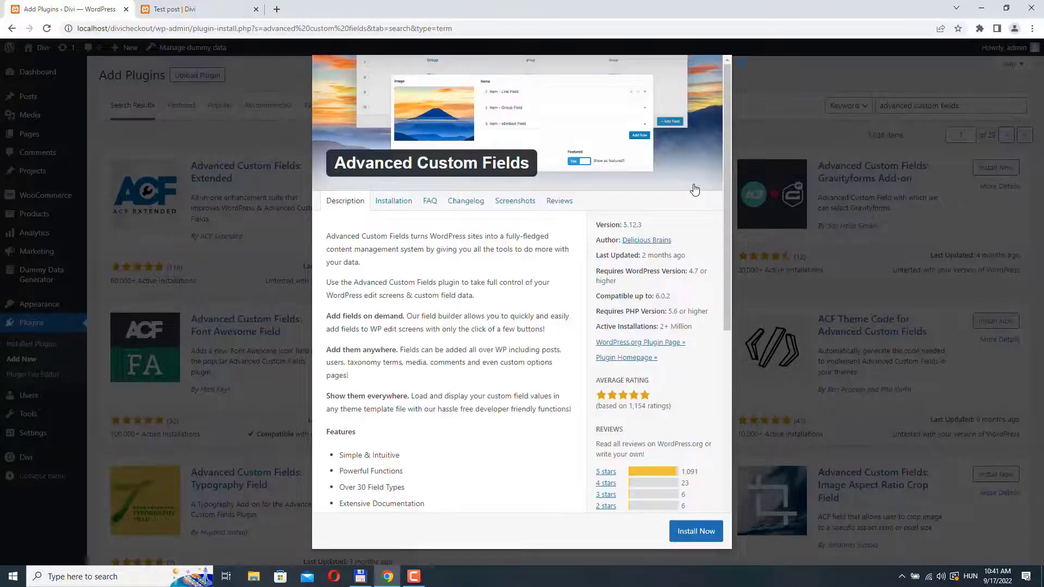
pyautogui.click(698, 536)
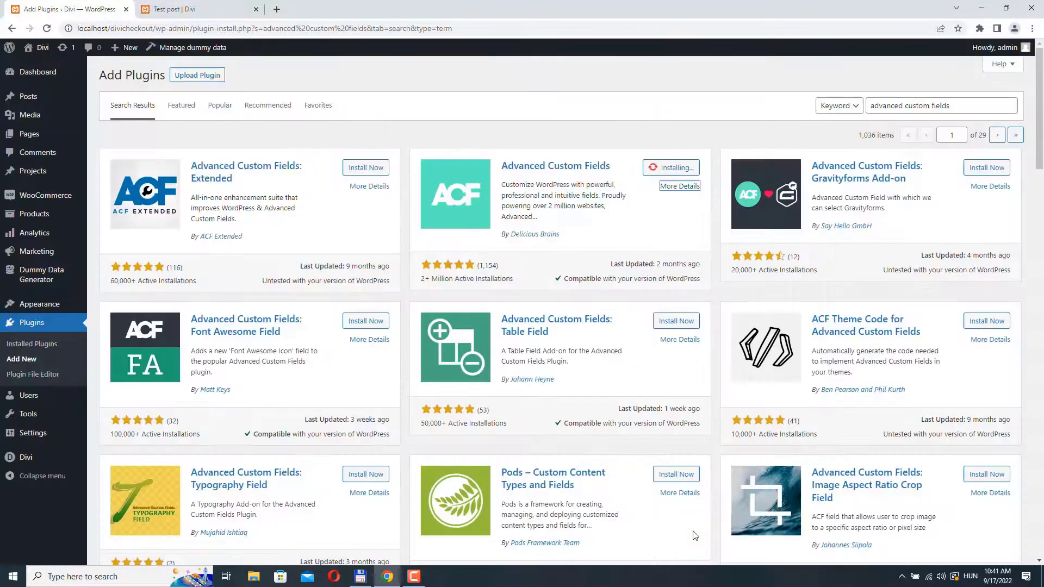
pyautogui.click(681, 169)
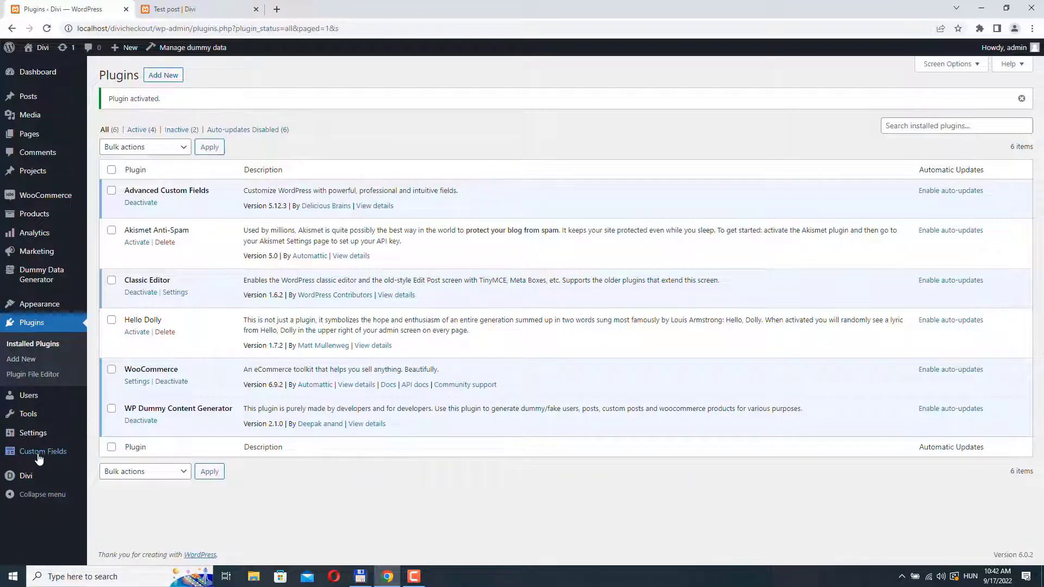
# - Create a new custom field group titled "Post title below ad"
pyautogui.moveTo(44, 459)
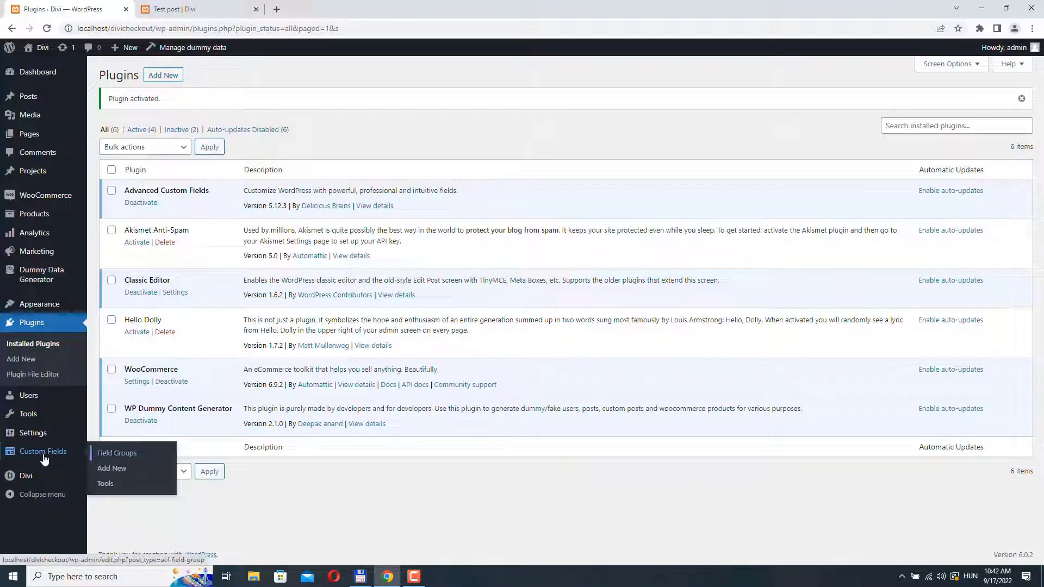
pyautogui.click(118, 472)
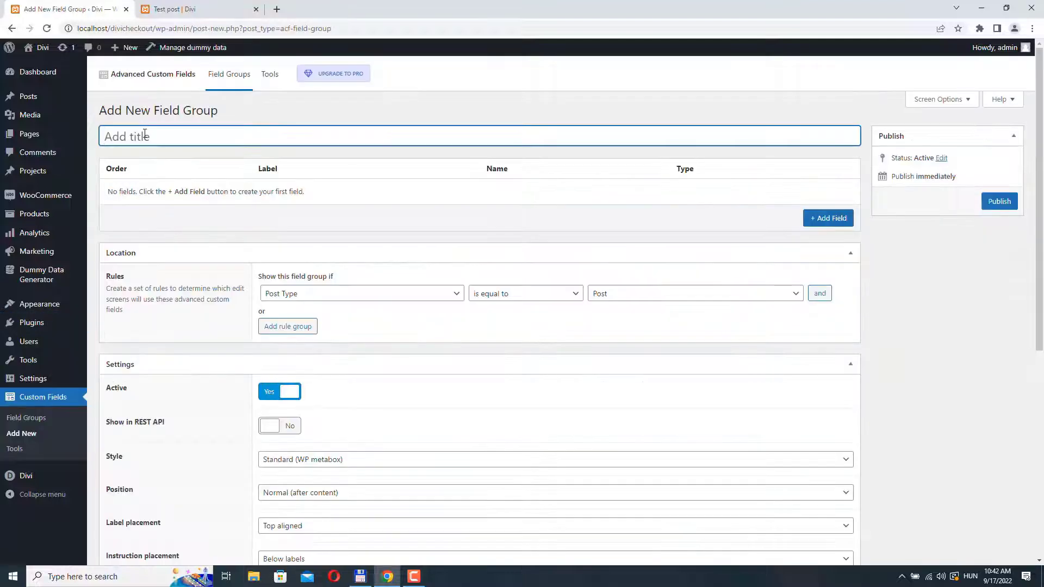
pyautogui.click(144, 134)
pyautogui.write('T')
pyautogui.press('BackSpace')
pyautogui.write('Post title below ad')
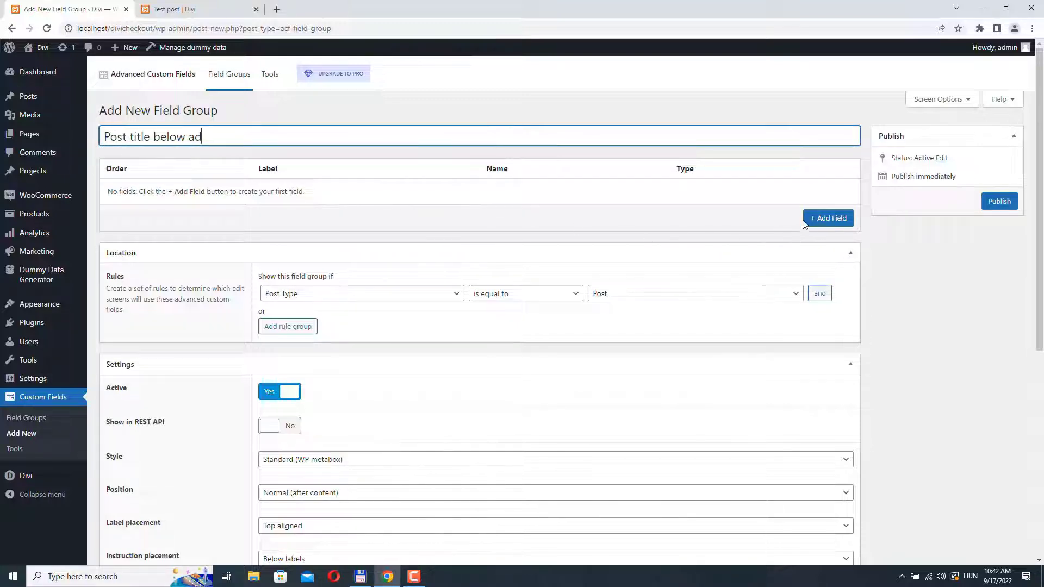
# - Add a field labelled "Ad image" with the name ad_image to the field group and set its type to Image
pyautogui.click(829, 218)
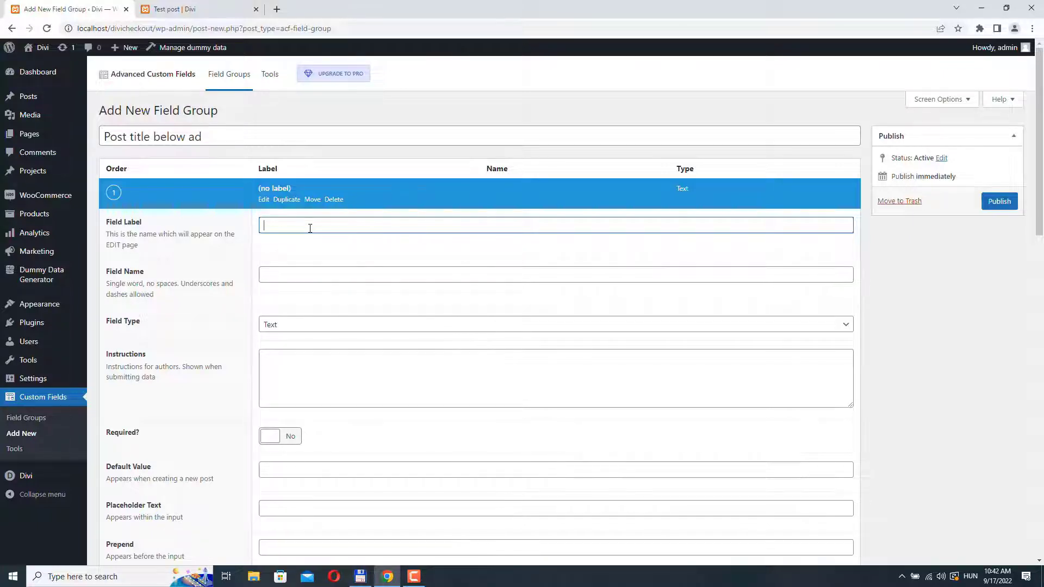
pyautogui.write('image')
pyautogui.click(156, 271)
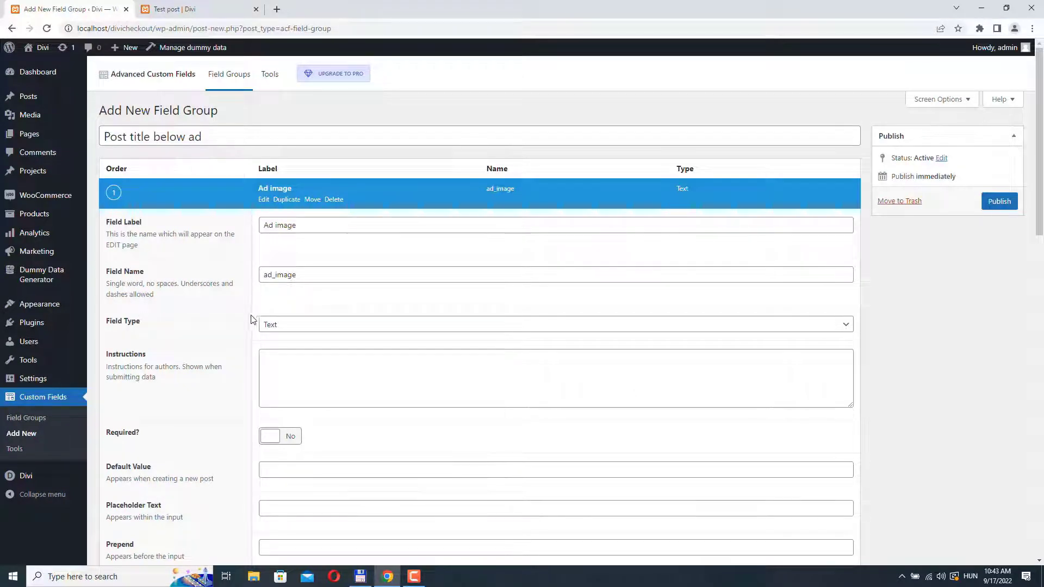
pyautogui.click(352, 328)
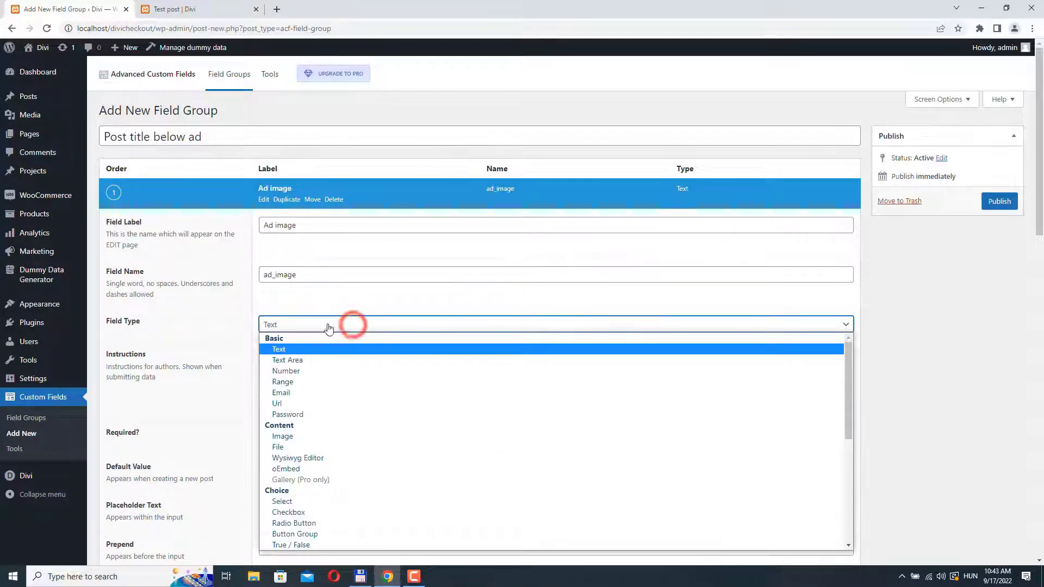
pyautogui.click(287, 437)
# - Set the Ad image field's preview size to Full Size
pyautogui.scroll(-6, 228, 373)
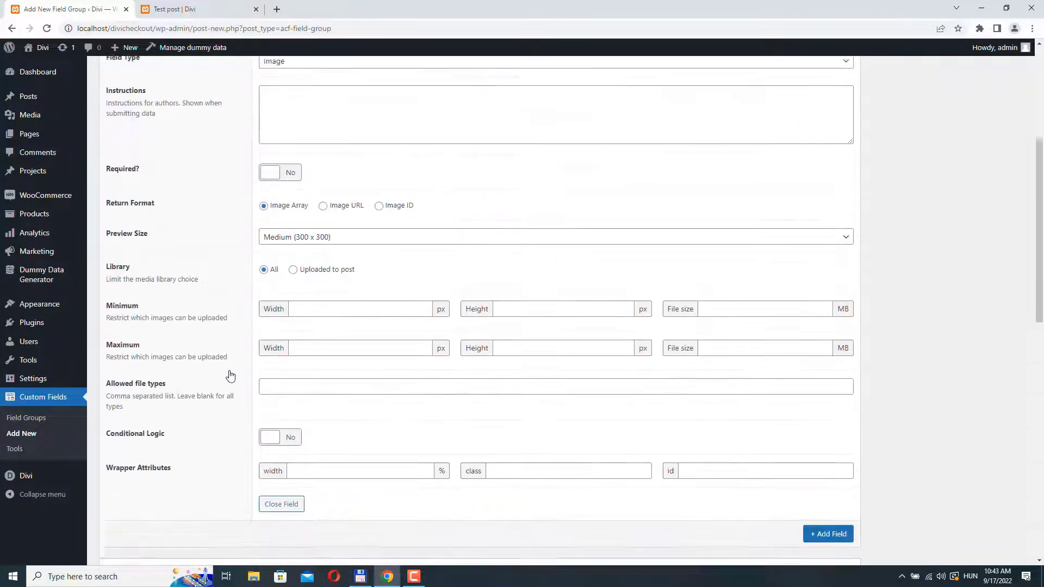
pyautogui.click(362, 173)
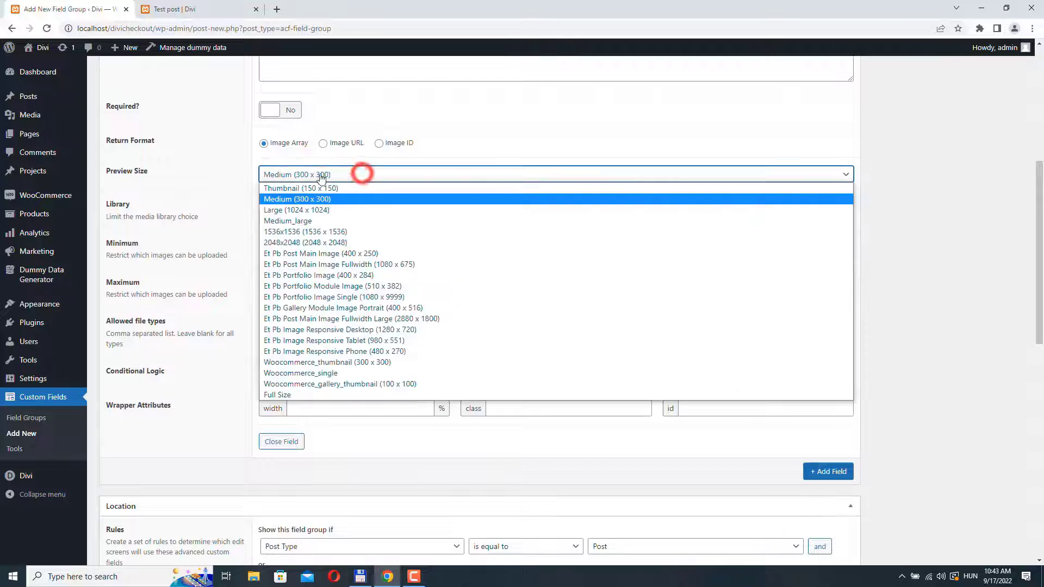
pyautogui.click(327, 397)
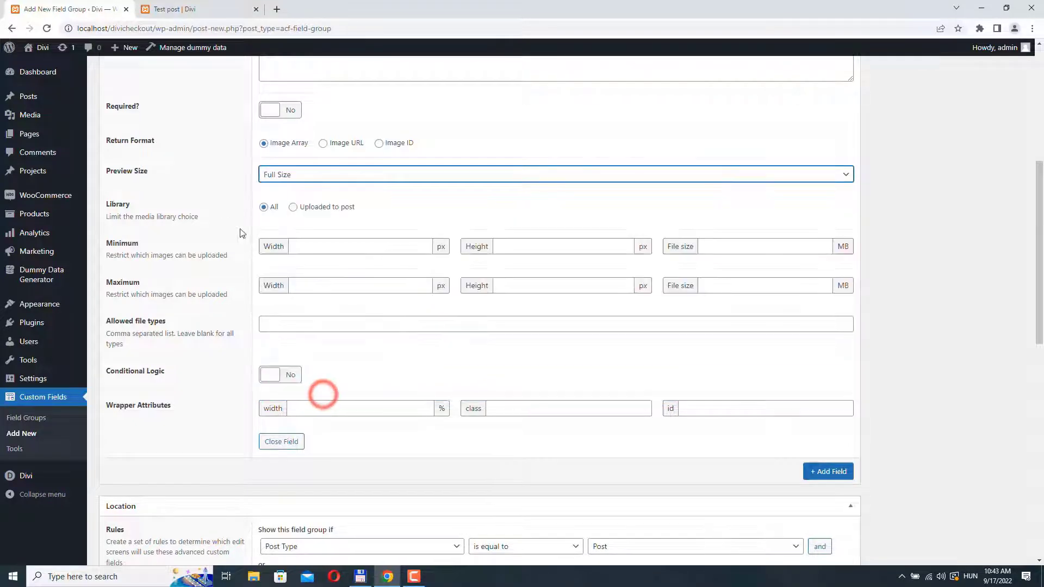
pyautogui.click(215, 174)
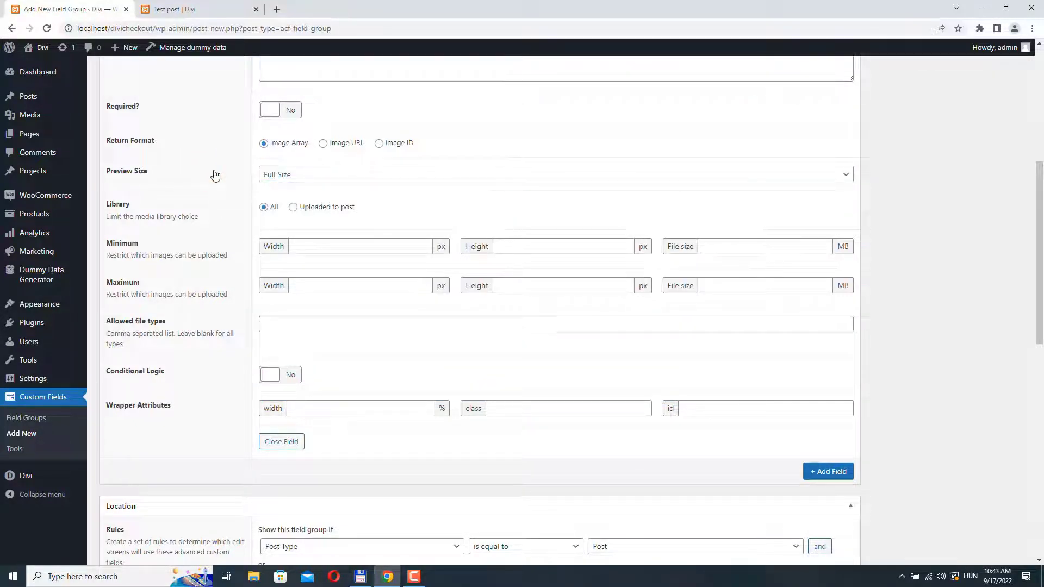
# - Add a second field labelled "Image ad link" with the name image_ad_link to the field group and set its type to Url
pyautogui.scroll(-2, 216, 175)
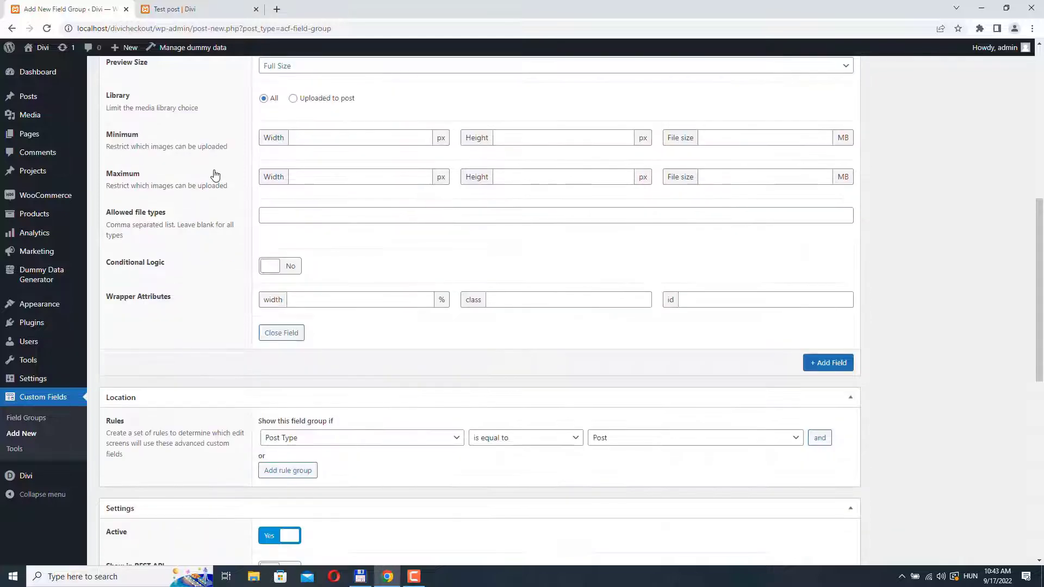
pyautogui.click(833, 361)
pyautogui.scroll(-4, 152, 282)
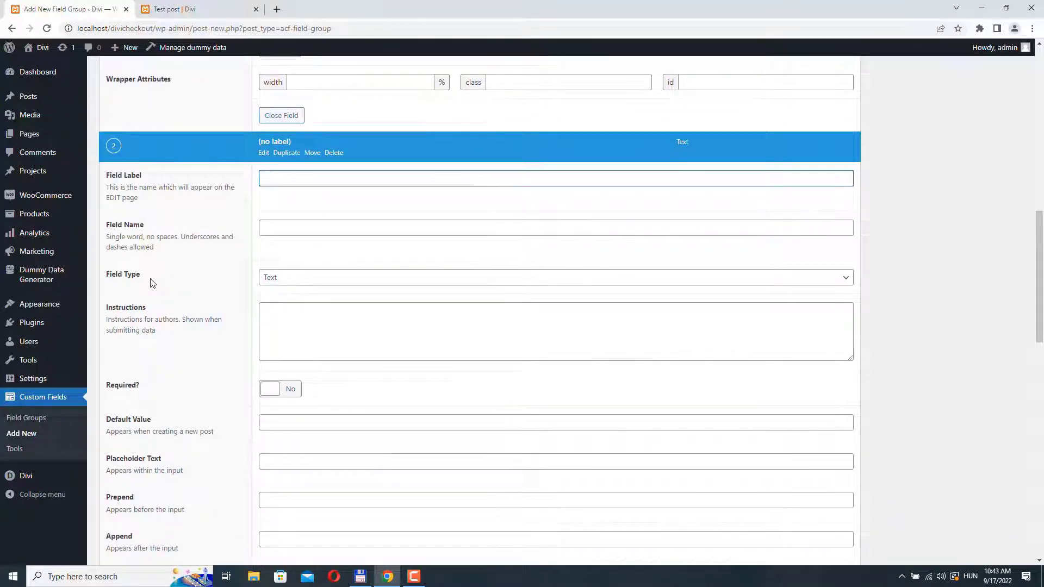
pyautogui.write('Image ad link')
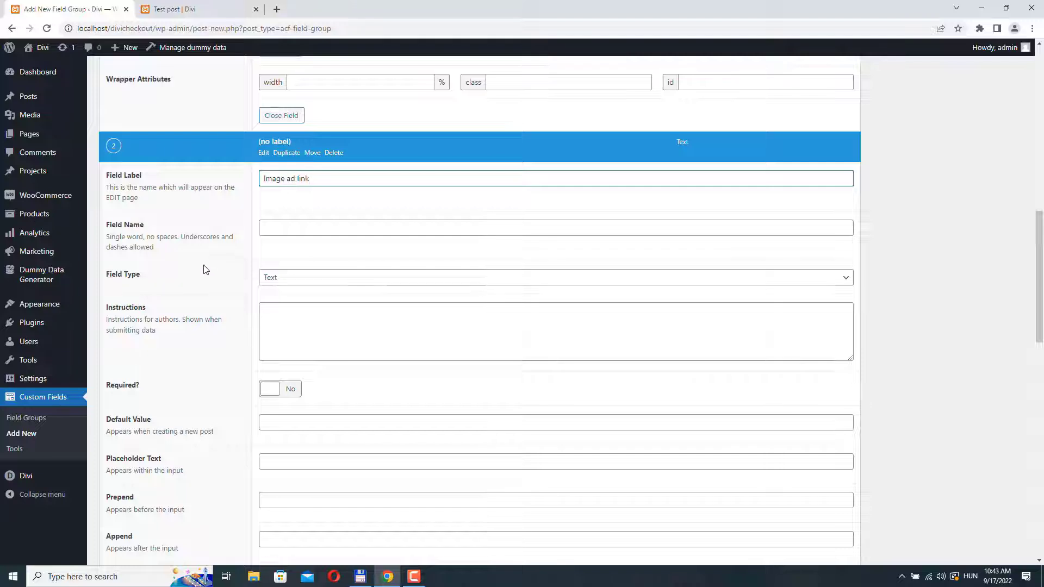
pyautogui.click(240, 220)
pyautogui.click(284, 279)
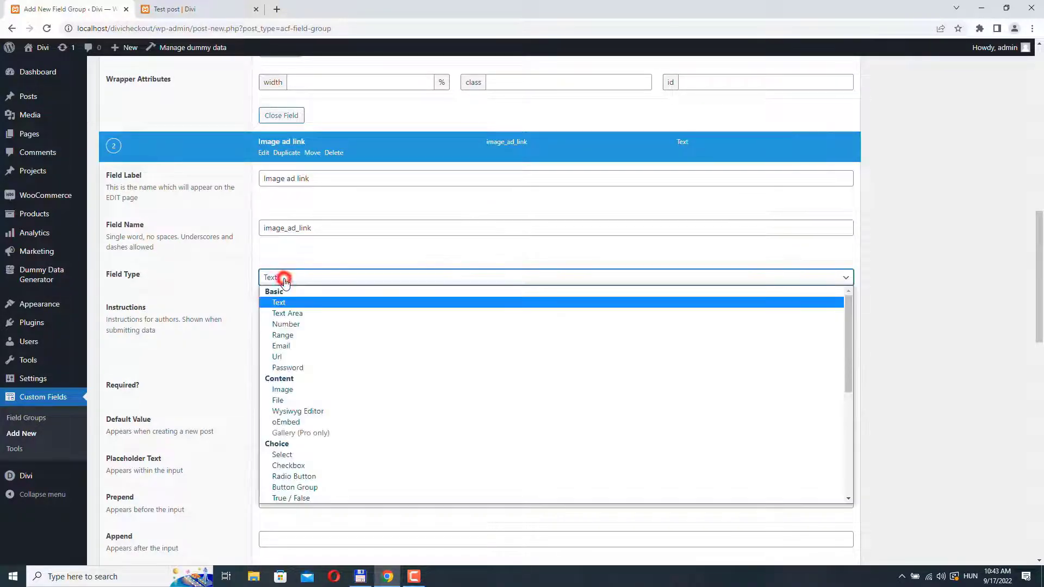
pyautogui.click(298, 357)
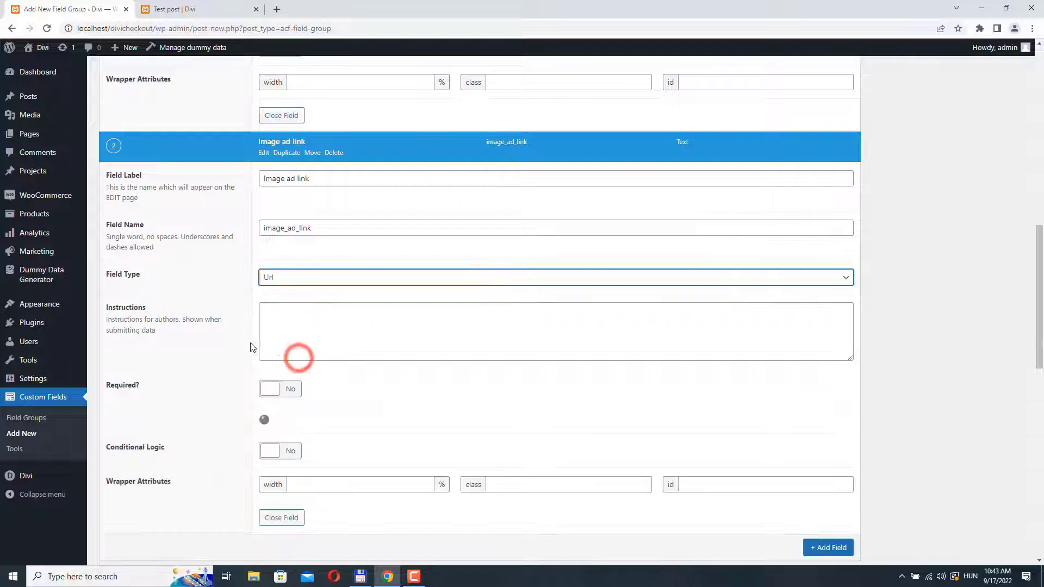
# - Publish the field group, keeping the location rule that shows it where Post Type is equal to Post
pyautogui.scroll(-8, 227, 333)
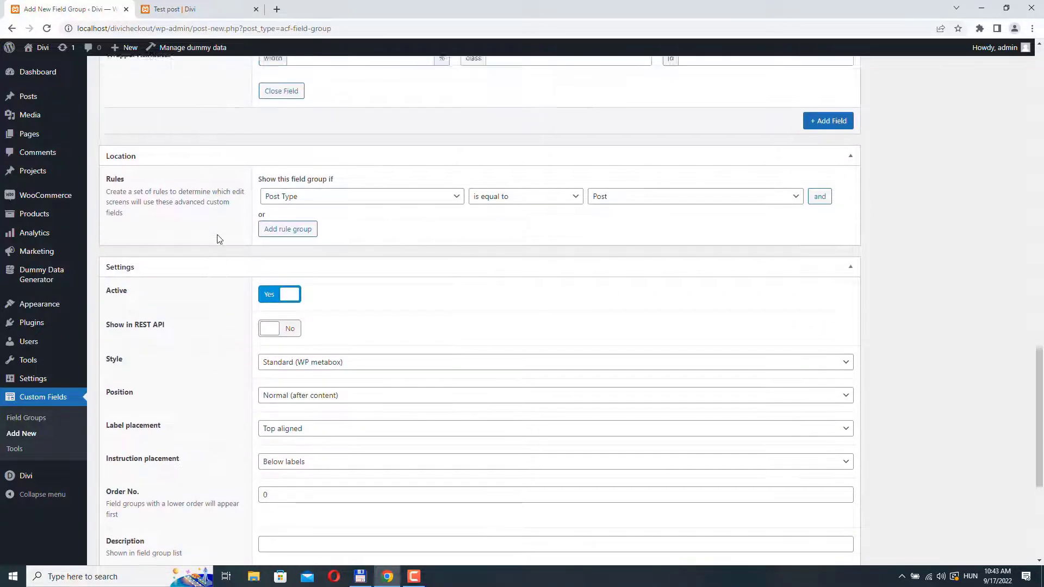
pyautogui.scroll(1, 217, 235)
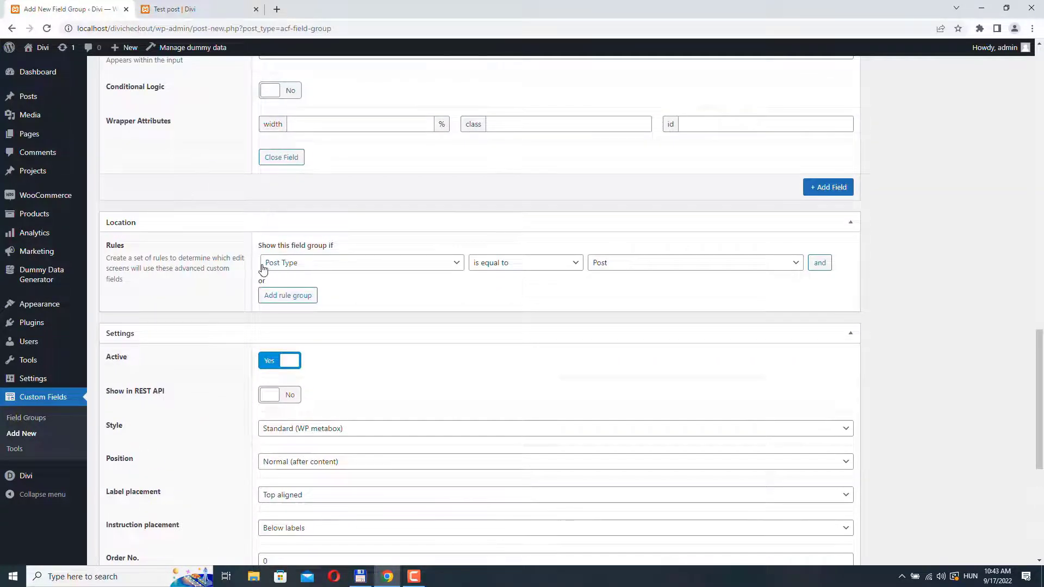
pyautogui.scroll(15, 551, 275)
pyautogui.click(1003, 203)
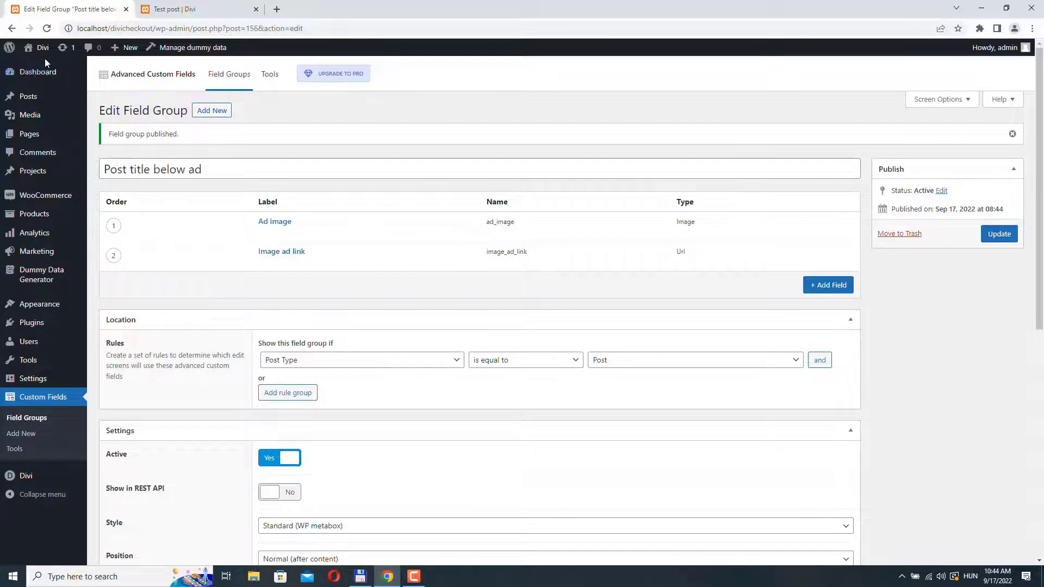
# - Open Test post for editing and upload ad.jpg from the Divi-blog folder as its Ad image
pyautogui.click(27, 101)
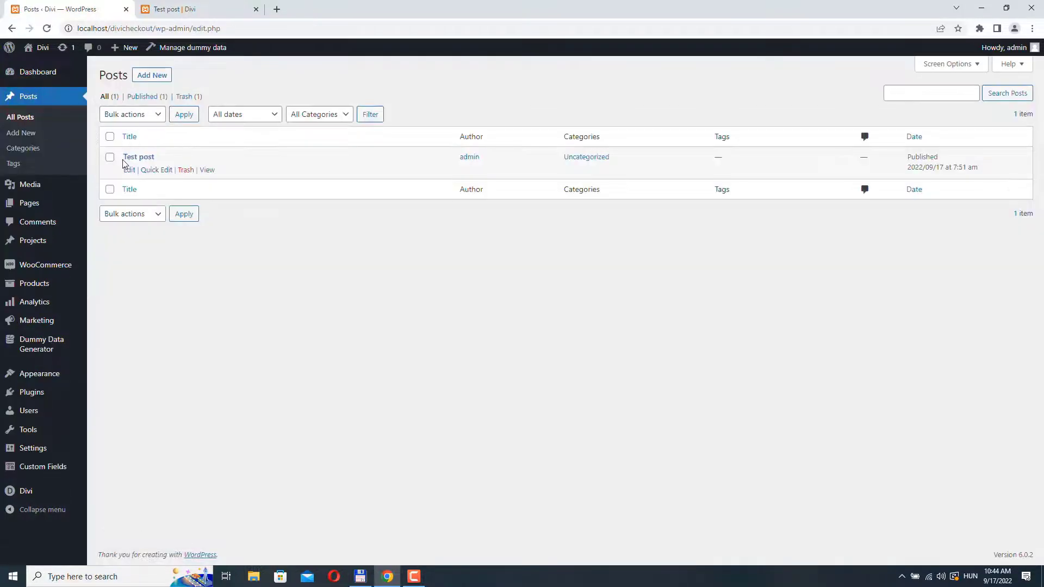
pyautogui.click(128, 168)
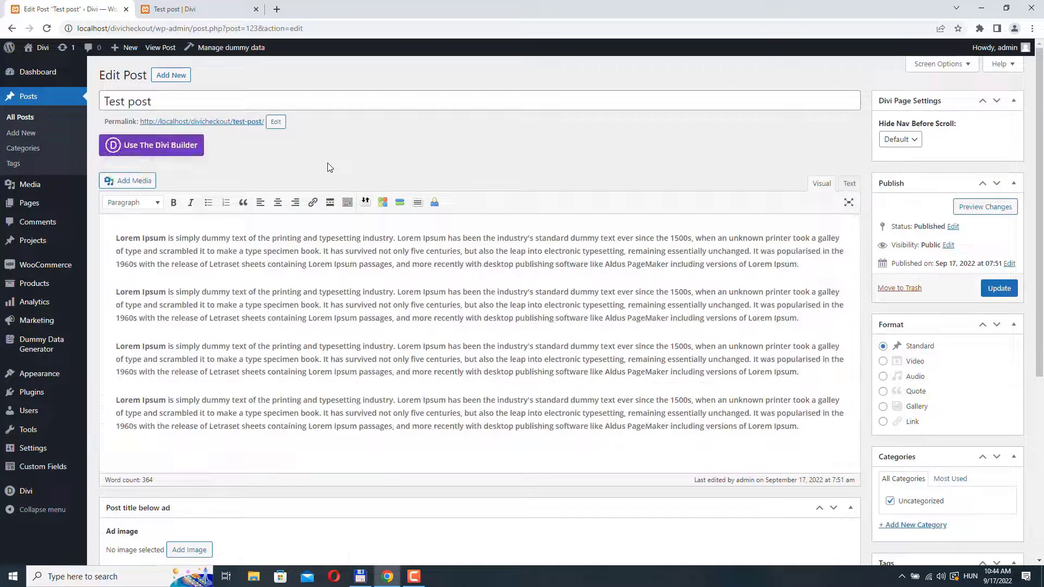
pyautogui.scroll(-5, 348, 207)
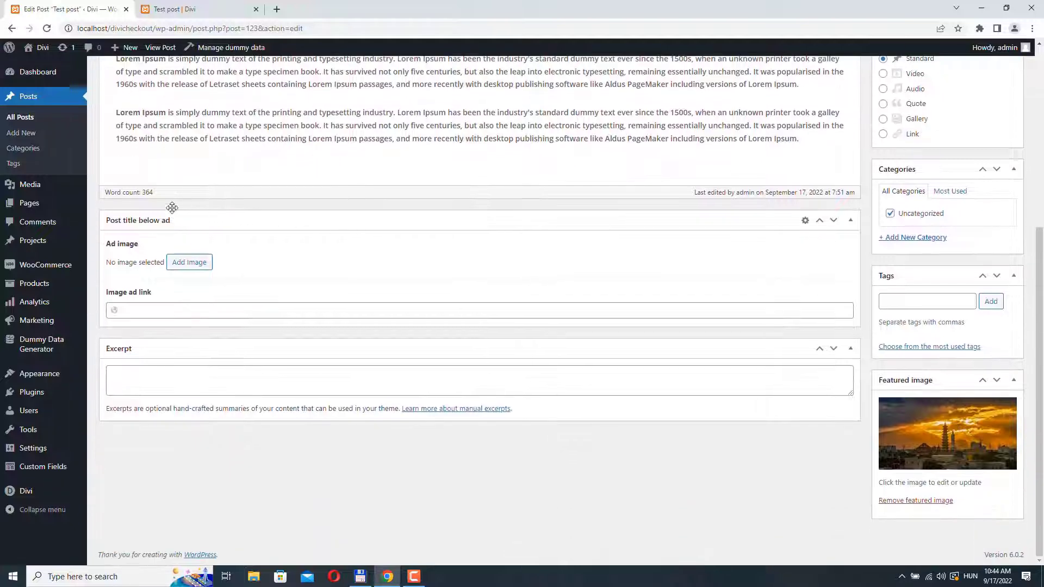
pyautogui.click(188, 264)
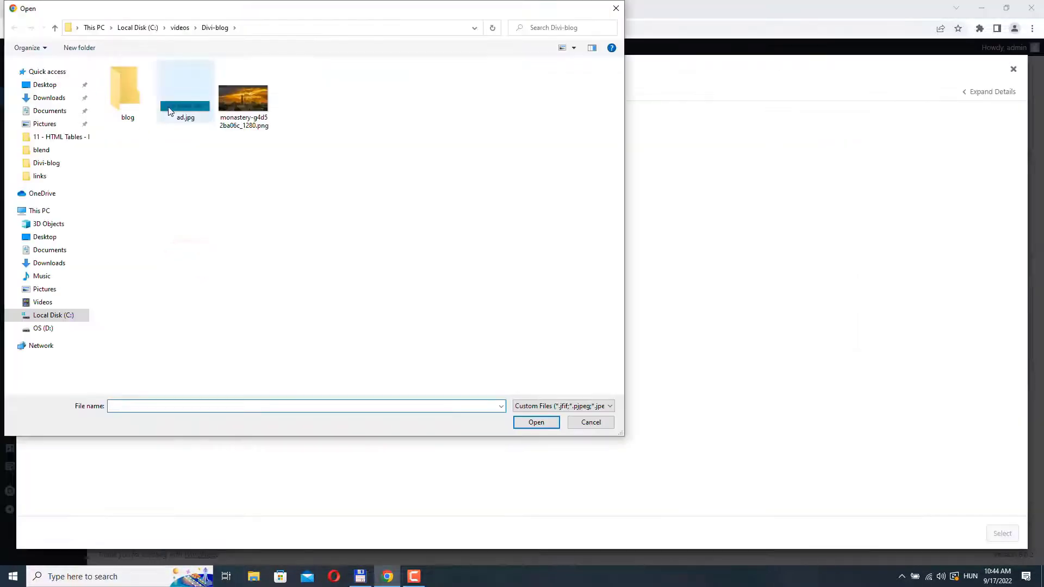
pyautogui.click(204, 107)
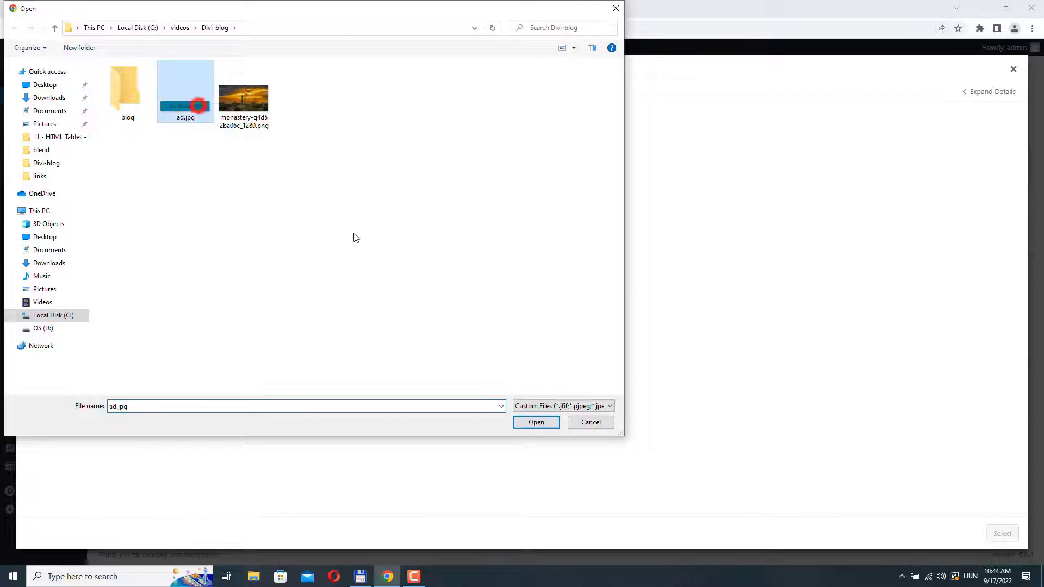
pyautogui.click(536, 422)
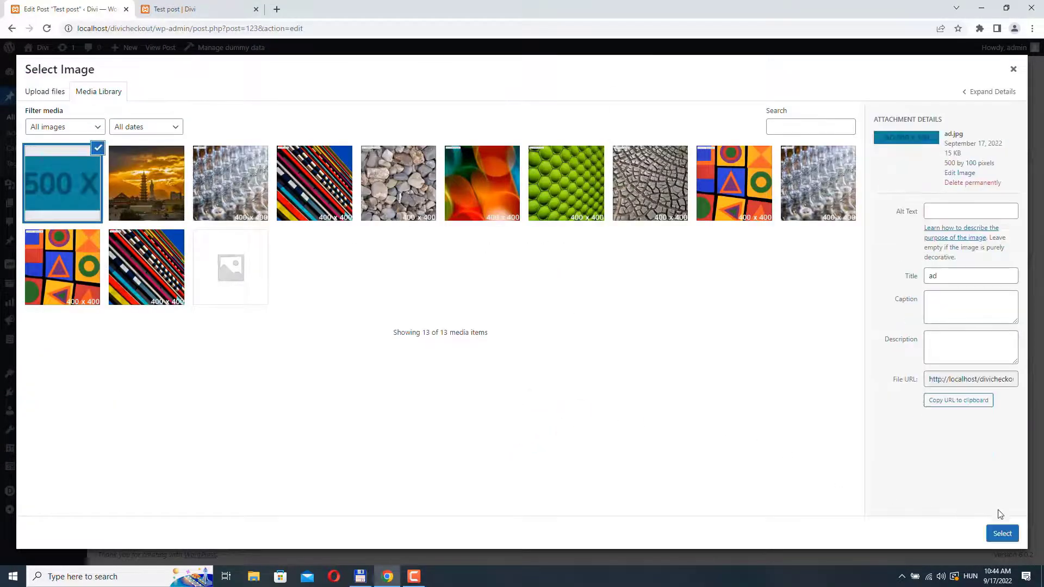
pyautogui.click(1002, 534)
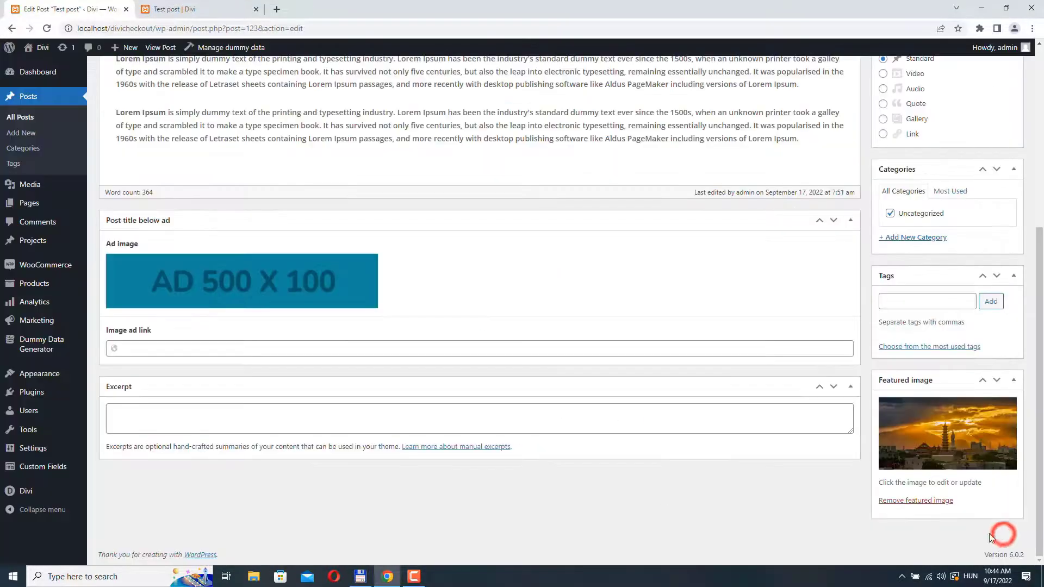
pyautogui.click(139, 348)
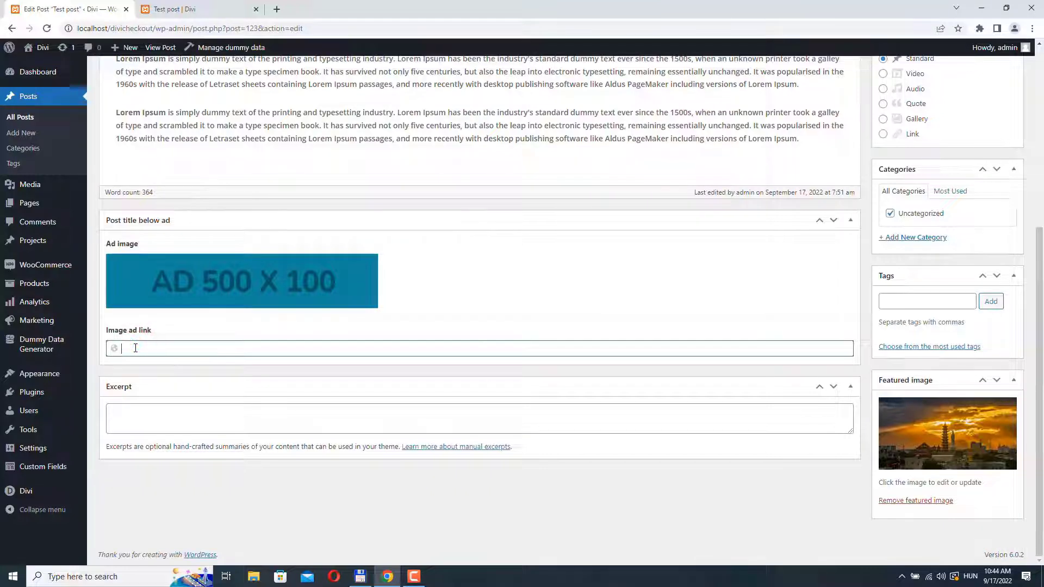
pyautogui.write('https://avratuts.com')
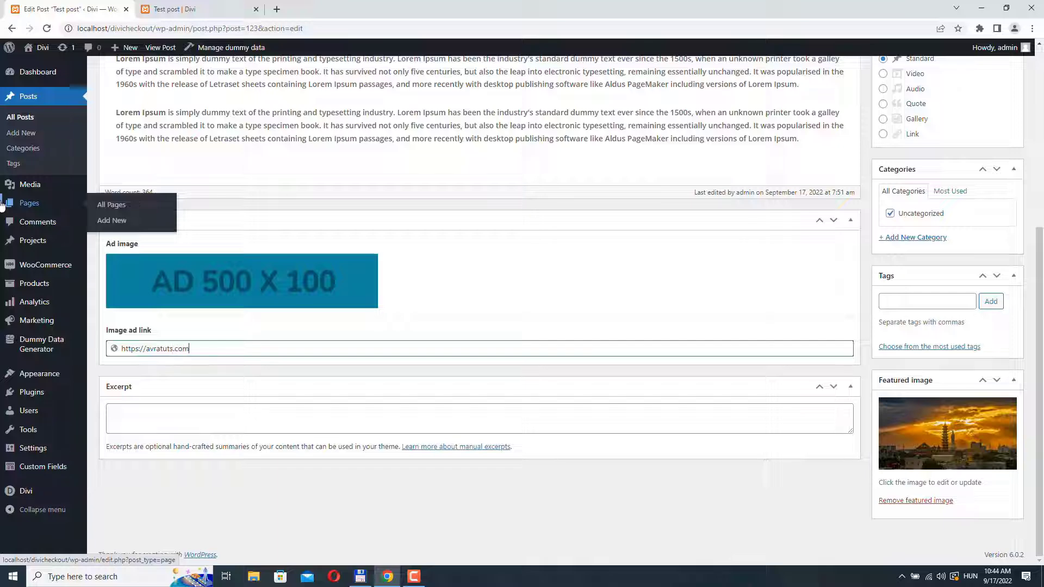
pyautogui.scroll(2, 331, 296)
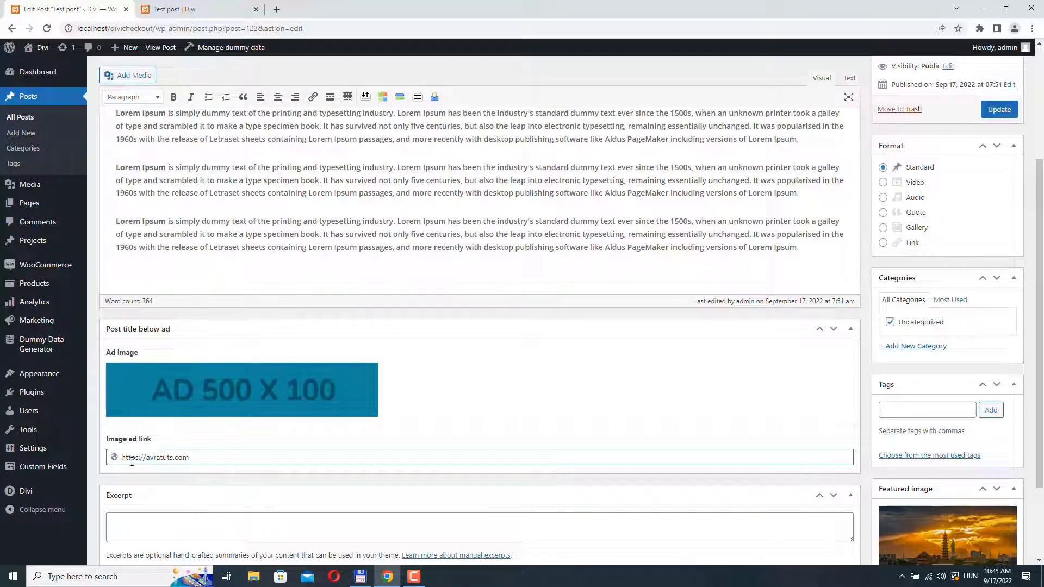
pyautogui.tripleClick(217, 459)
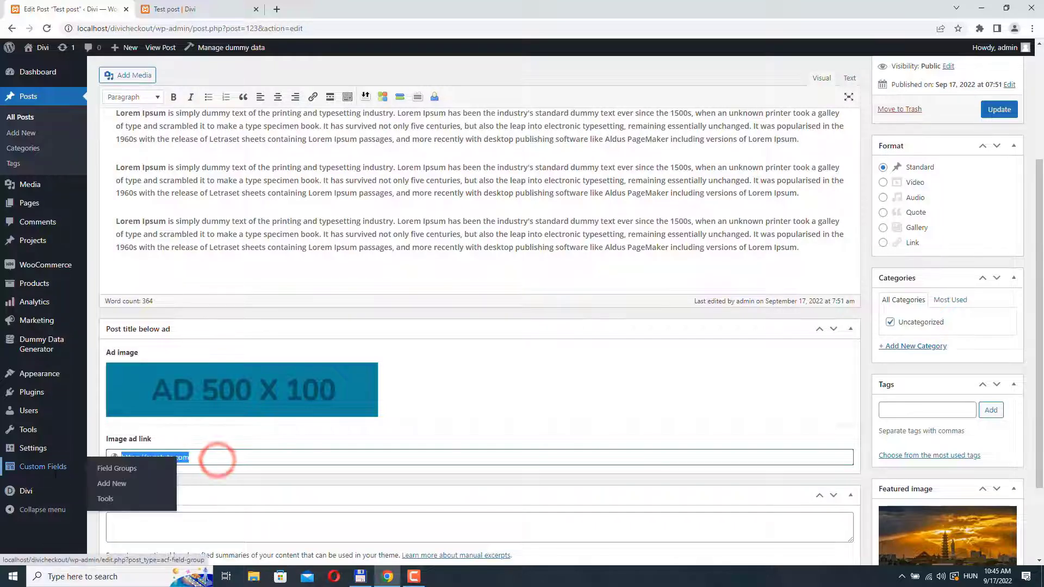
pyautogui.click(993, 111)
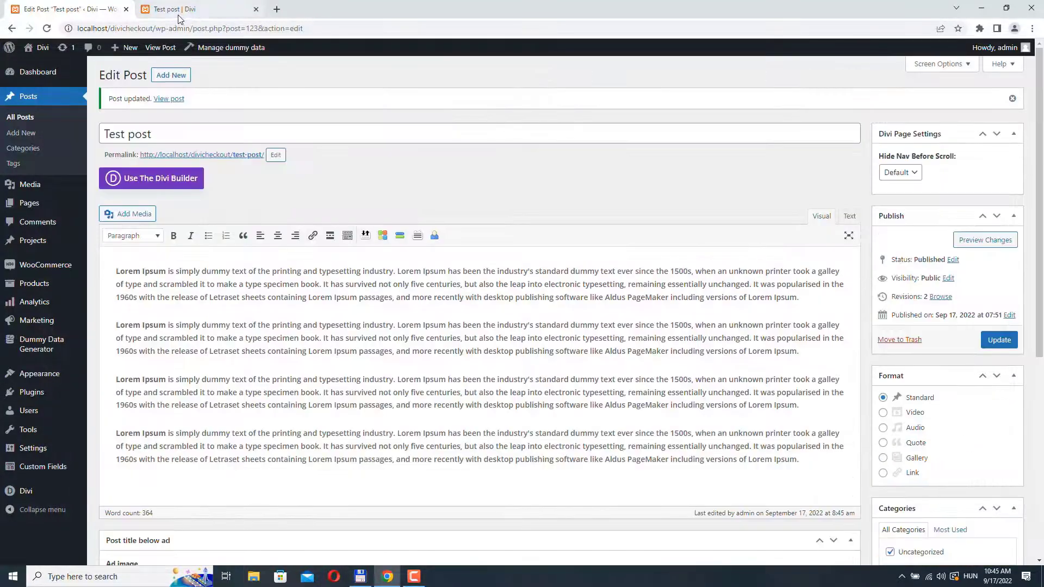
pyautogui.click(180, 16)
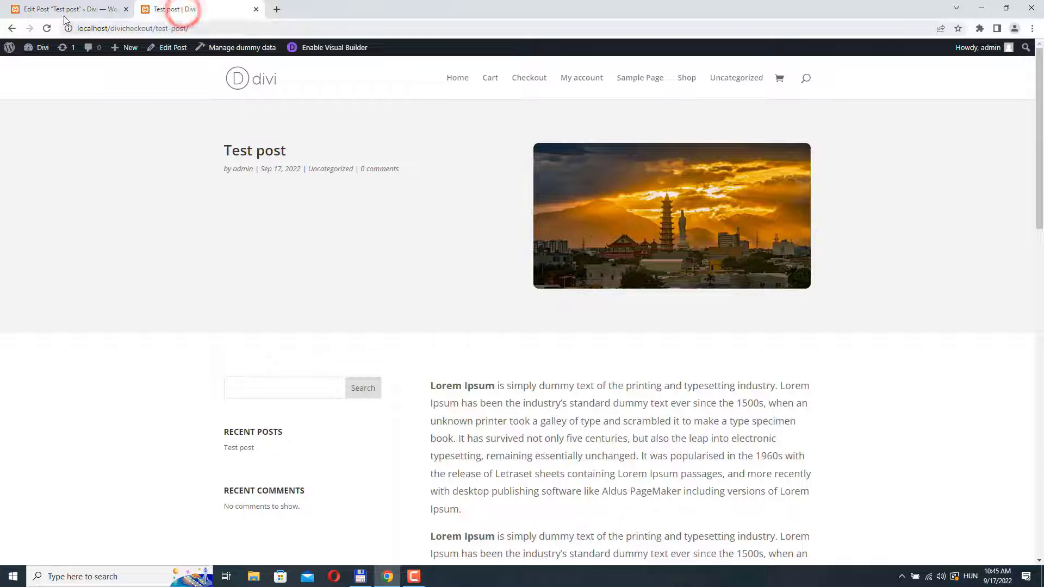
pyautogui.click(47, 29)
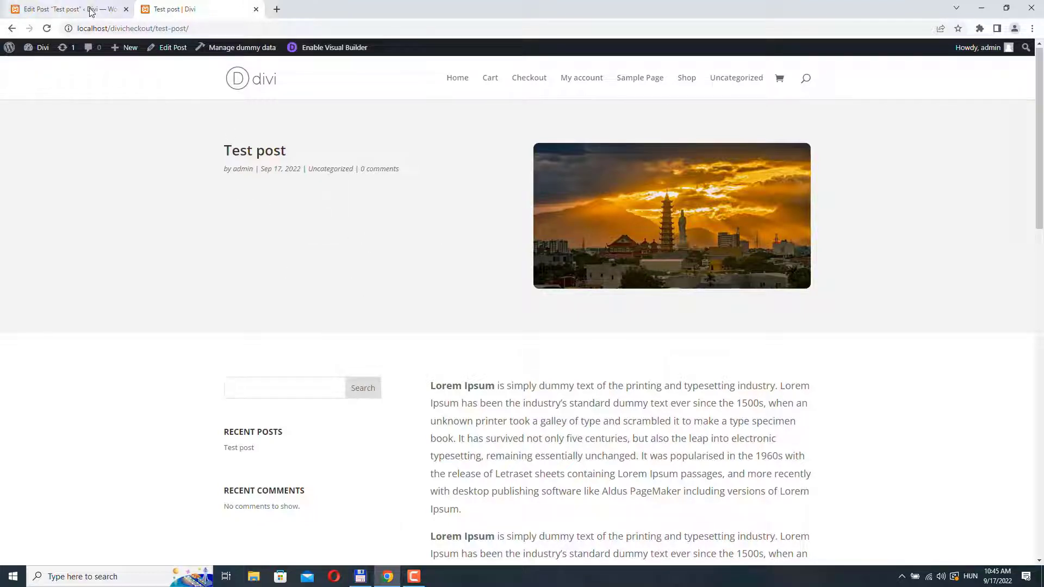
# - Open the All Posts template's custom body in the Divi Theme Builder and insert an Image module below the post title
pyautogui.click(70, 9)
pyautogui.moveTo(55, 492)
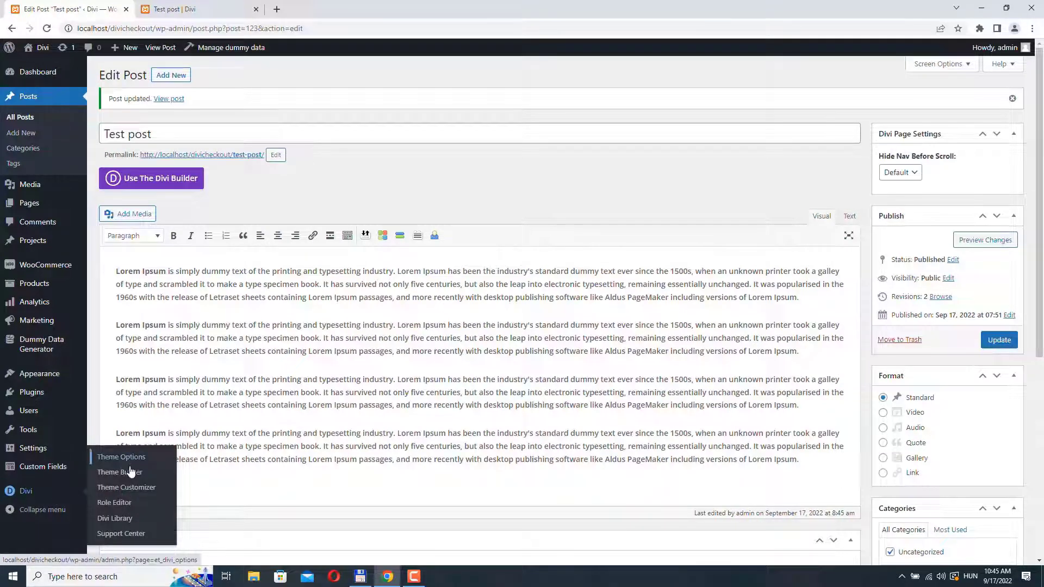
pyautogui.click(128, 472)
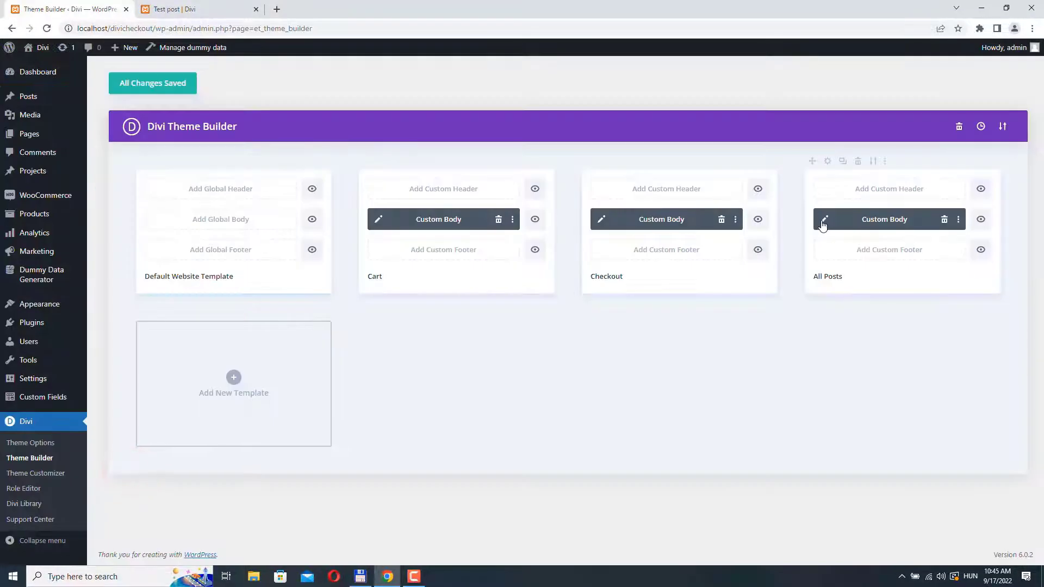
pyautogui.click(826, 221)
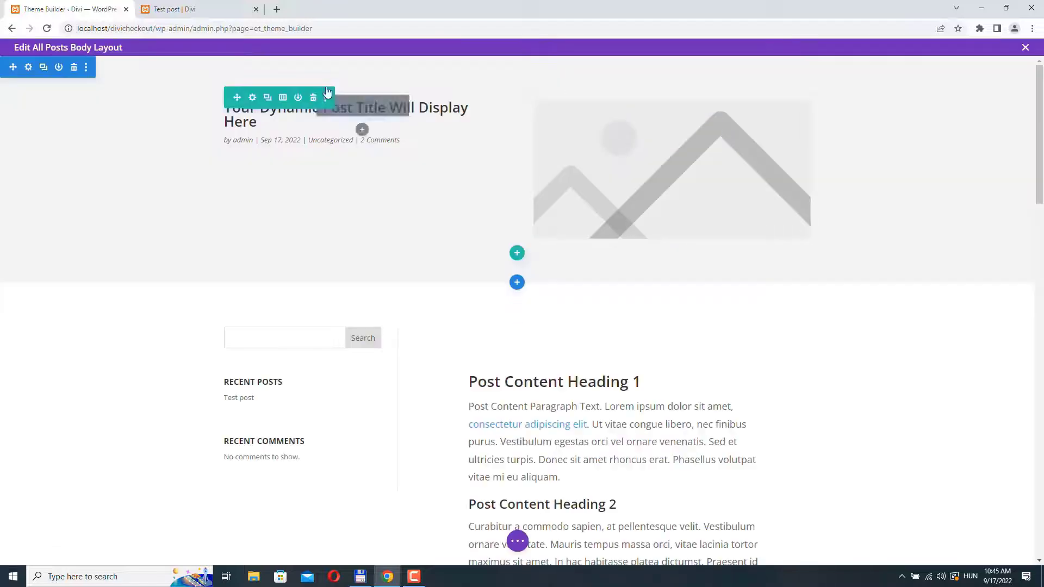
pyautogui.click(362, 131)
pyautogui.scroll(-3, 405, 348)
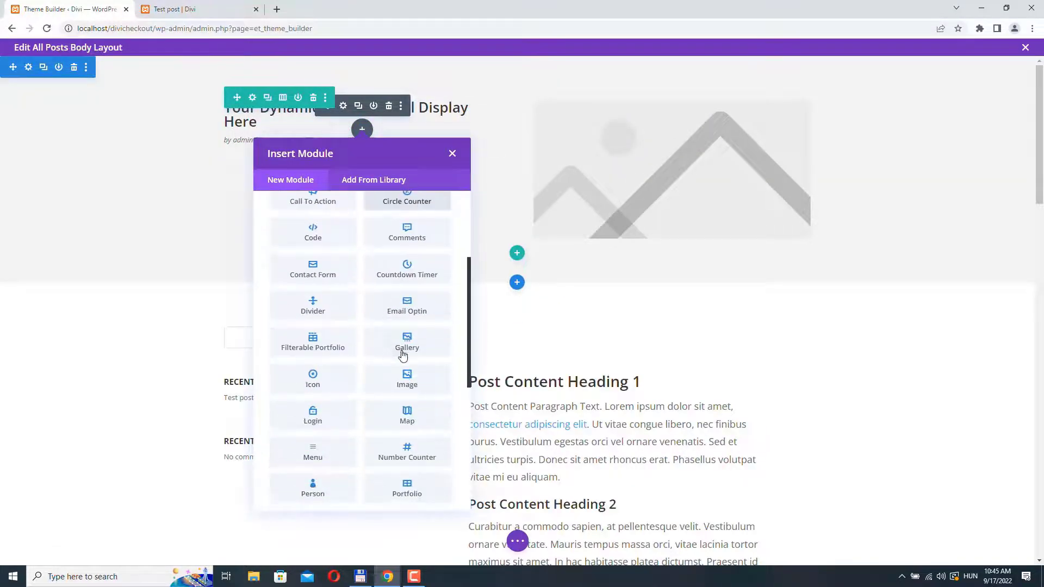
pyautogui.click(408, 375)
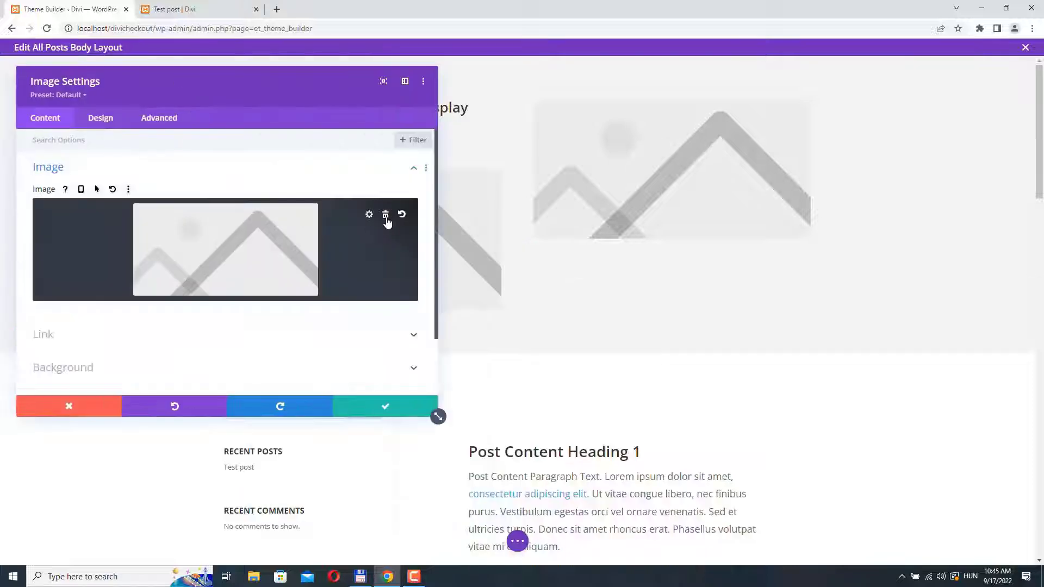
# - Replace the Image module's placeholder picture with dynamic content from the ACF field Ad image
pyautogui.click(386, 217)
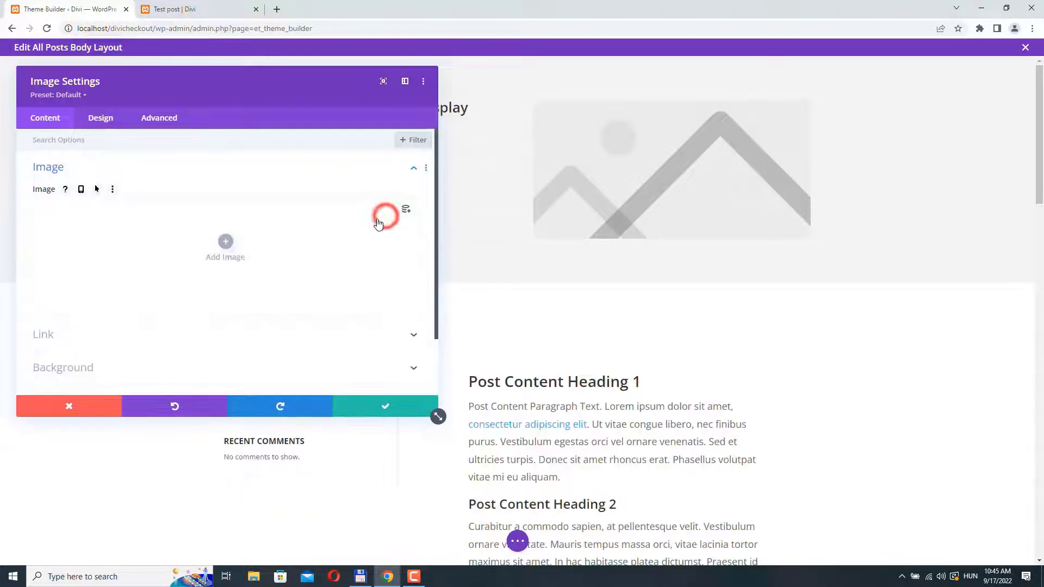
pyautogui.click(408, 212)
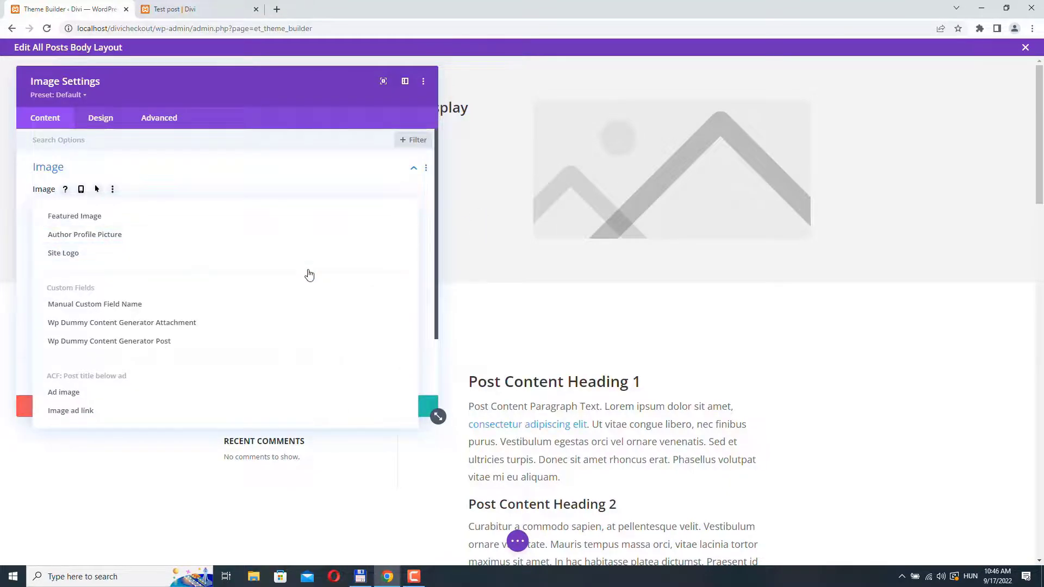
pyautogui.click(130, 387)
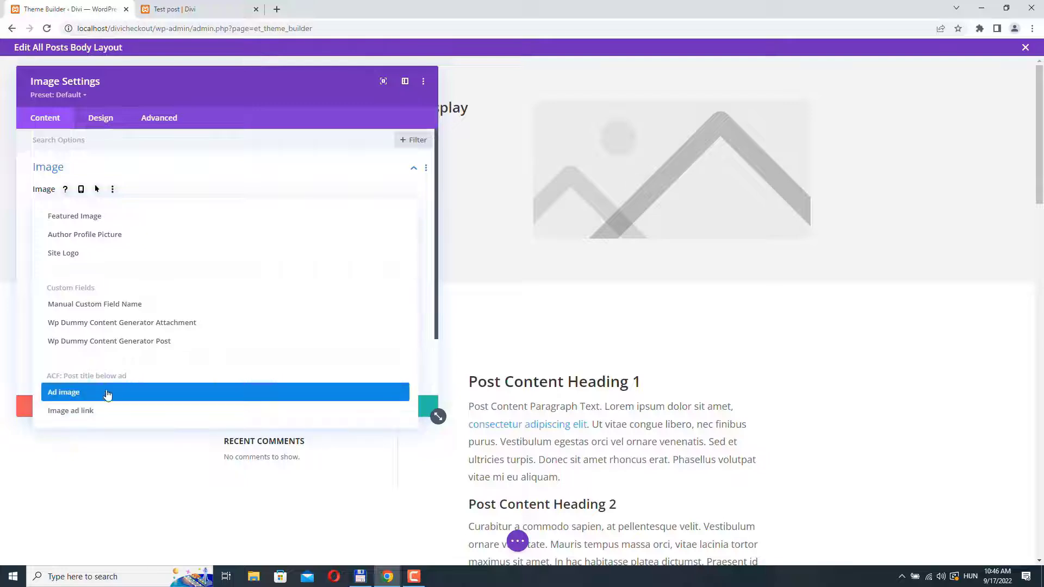
pyautogui.click(63, 394)
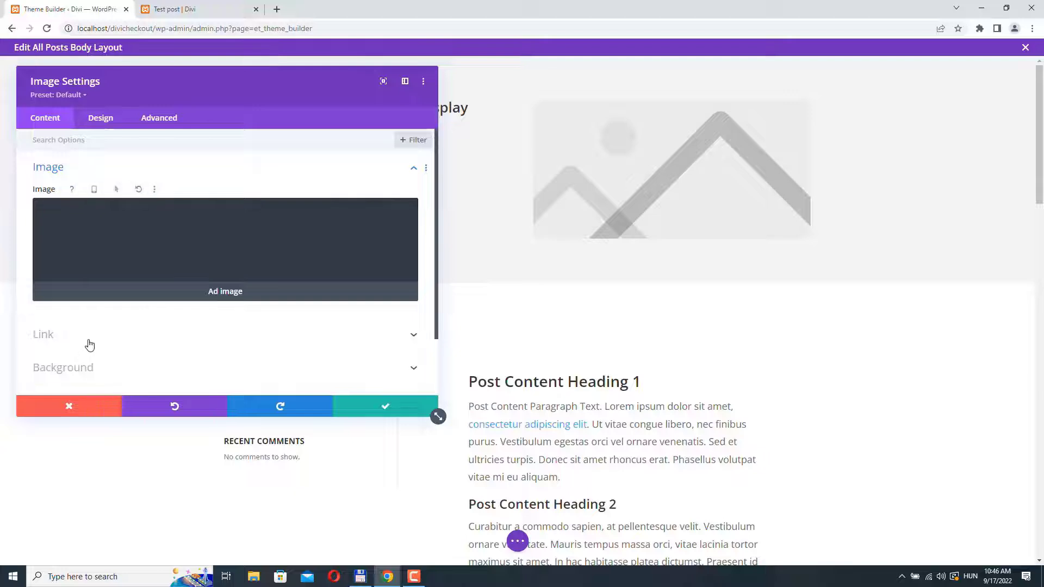
# - Set the module's Image Link URL to the dynamic ACF field Image ad link and save the module settings
pyautogui.click(107, 333)
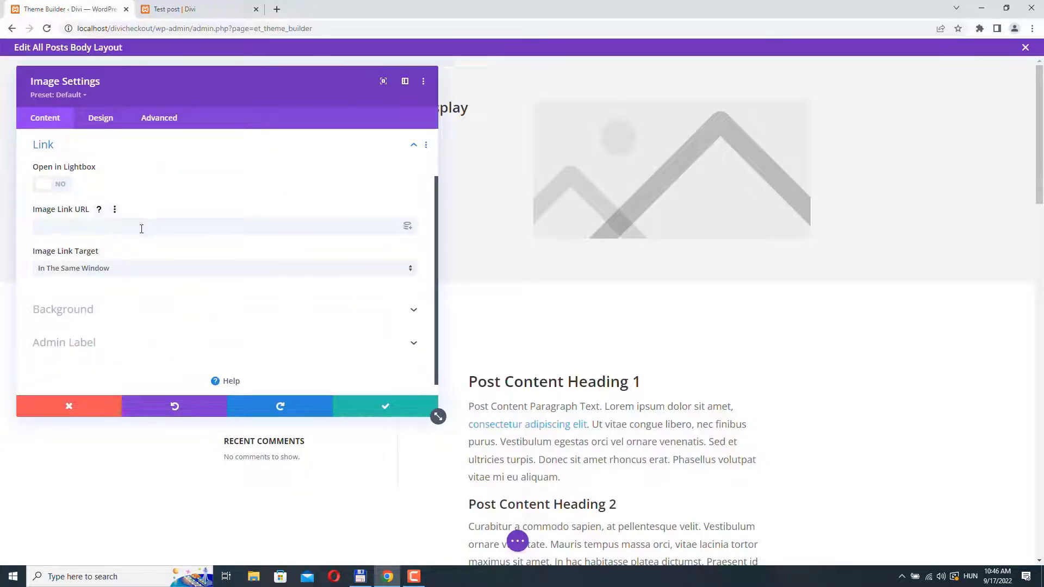
pyautogui.click(410, 229)
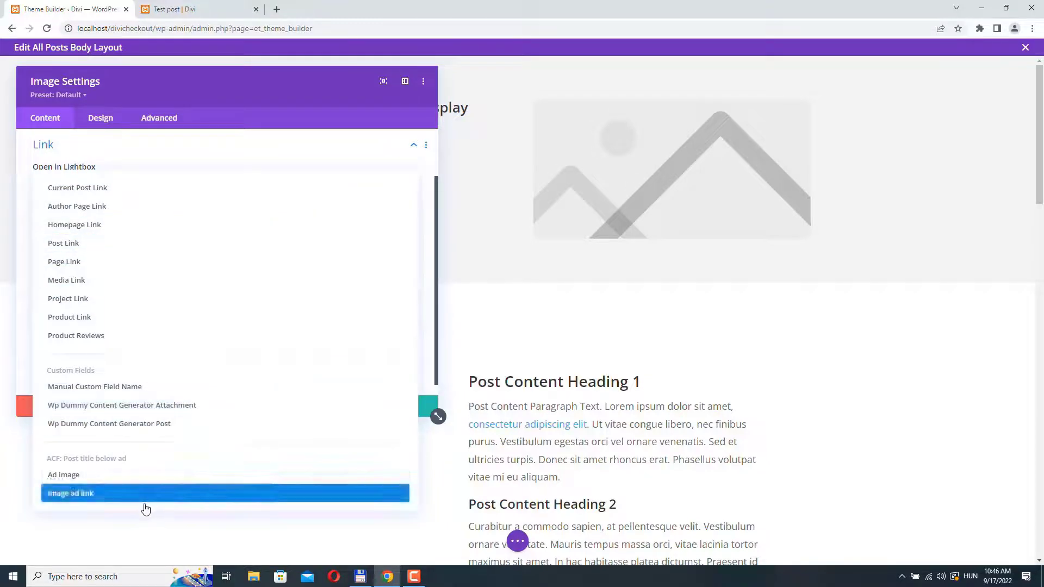
pyautogui.click(86, 500)
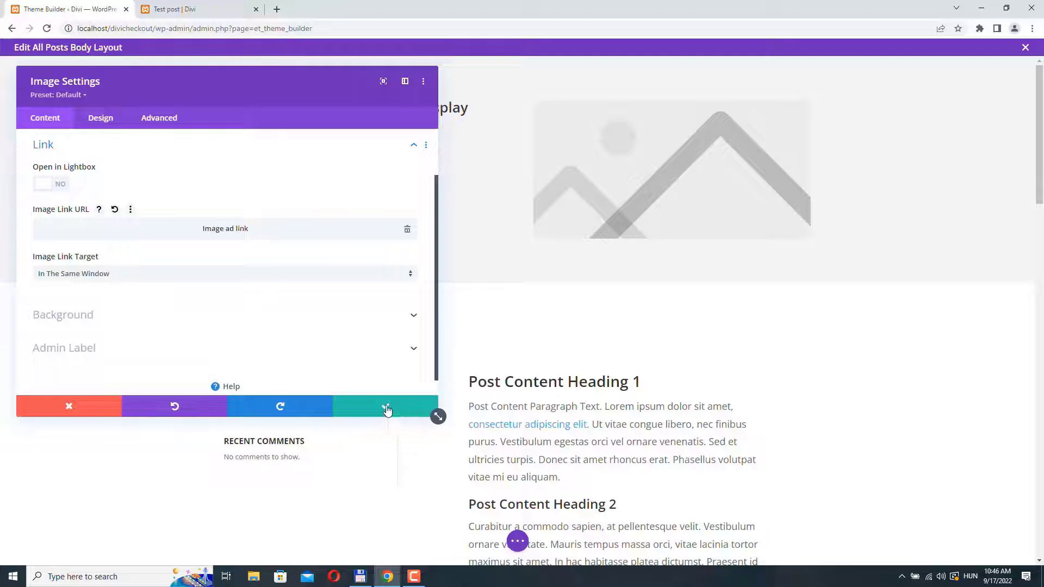
pyautogui.click(387, 409)
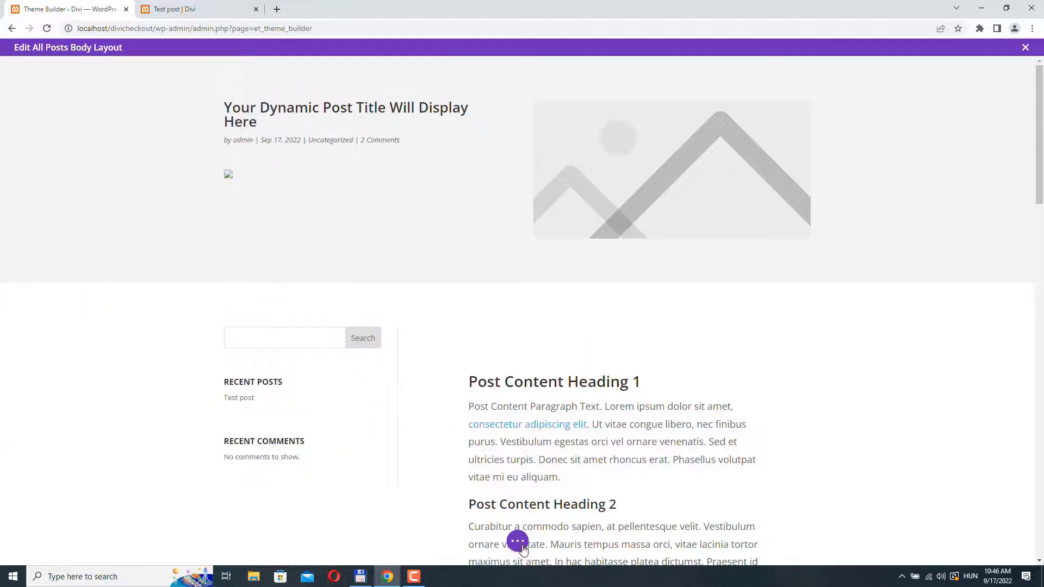
# - Save the All Posts body layout and reload the Test post's live page
pyautogui.click(518, 541)
pyautogui.click(1003, 540)
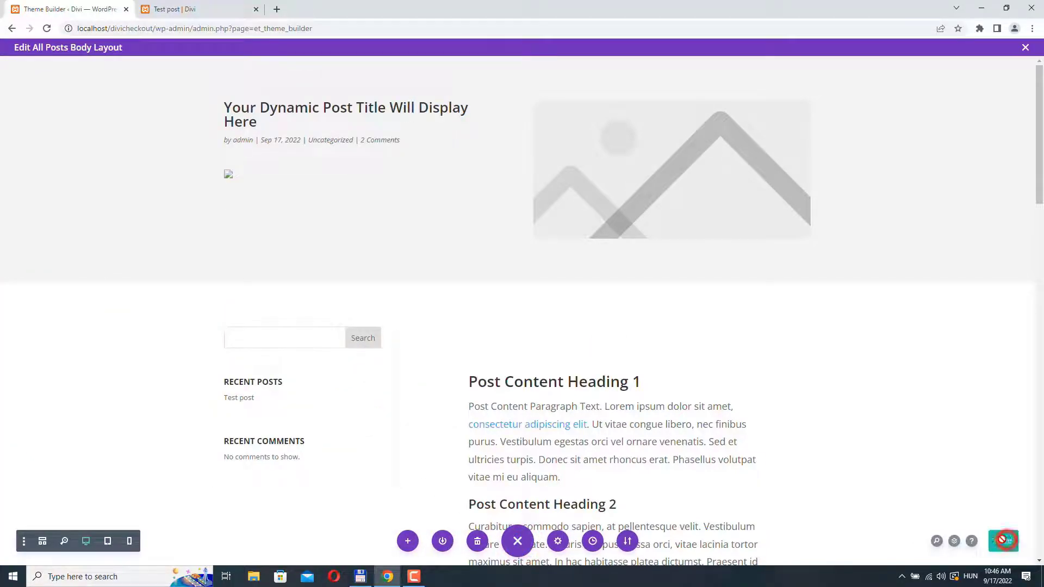
pyautogui.click(193, 9)
pyautogui.click(46, 30)
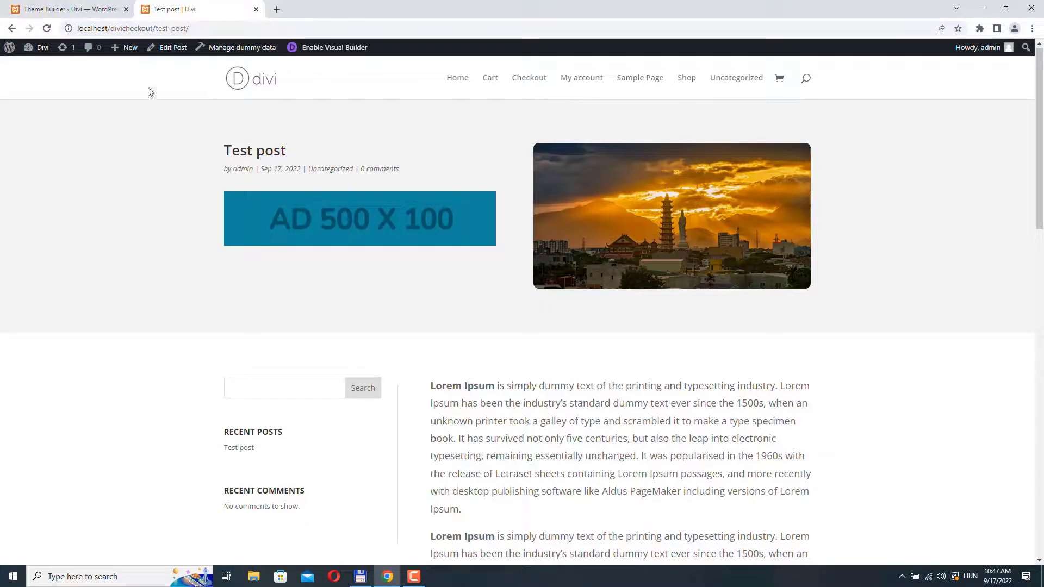
# - Set the animation style of the Image module below the post title to Fade and save the module settings
pyautogui.click(98, 15)
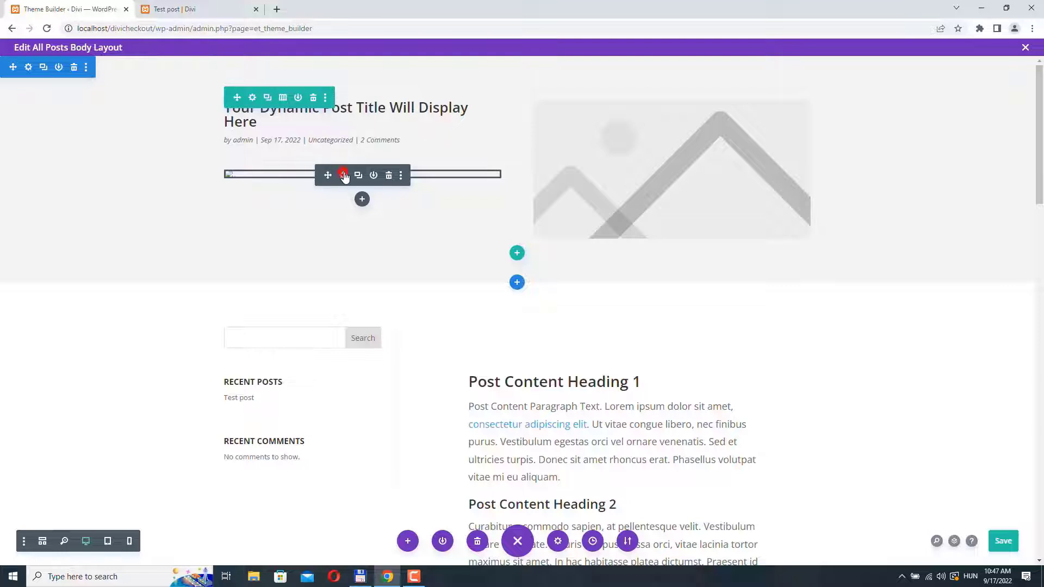
pyautogui.click(344, 175)
pyautogui.click(108, 119)
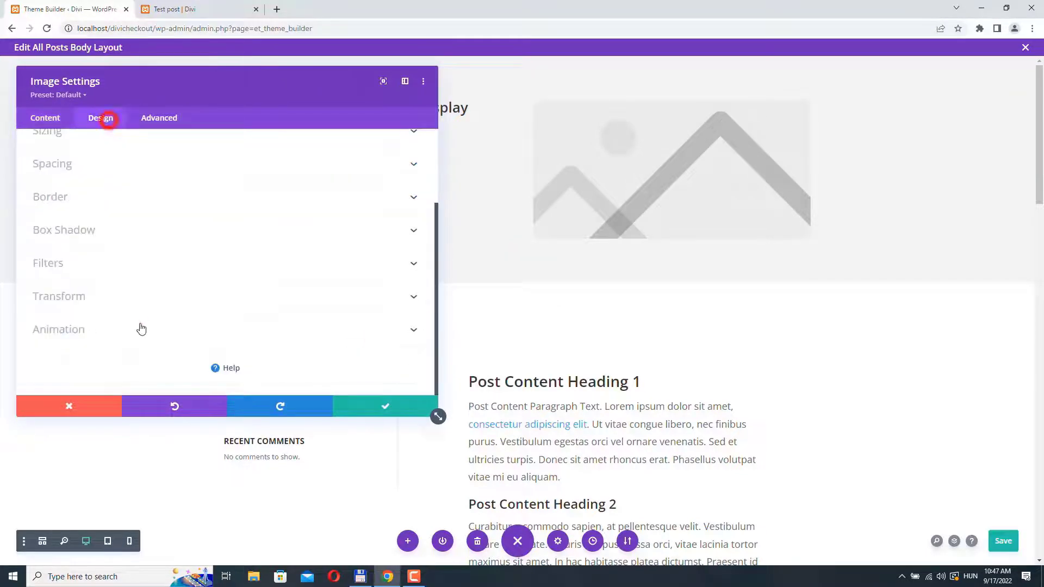
pyautogui.click(138, 332)
pyautogui.click(178, 270)
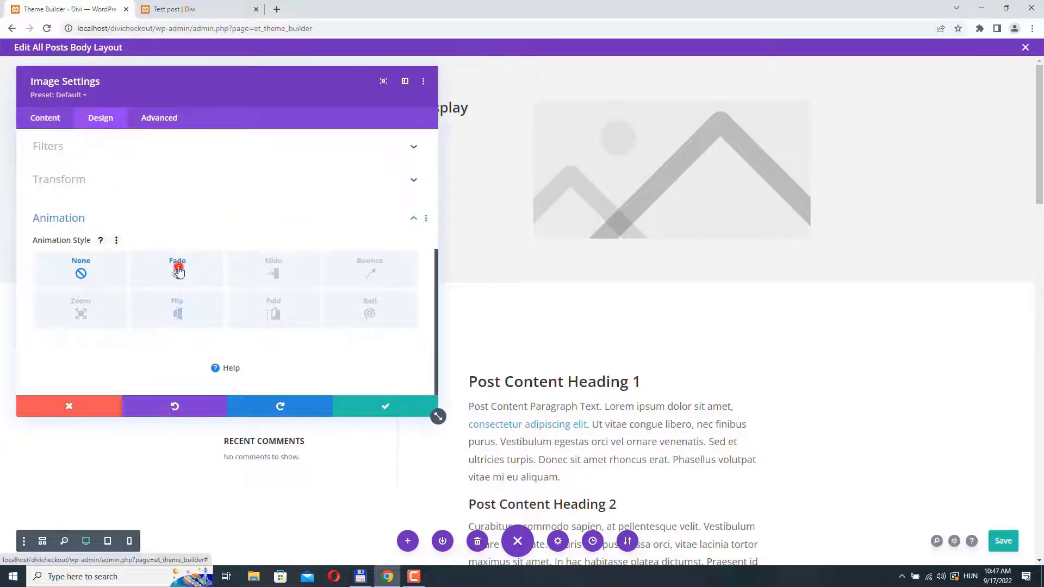
pyautogui.click(388, 405)
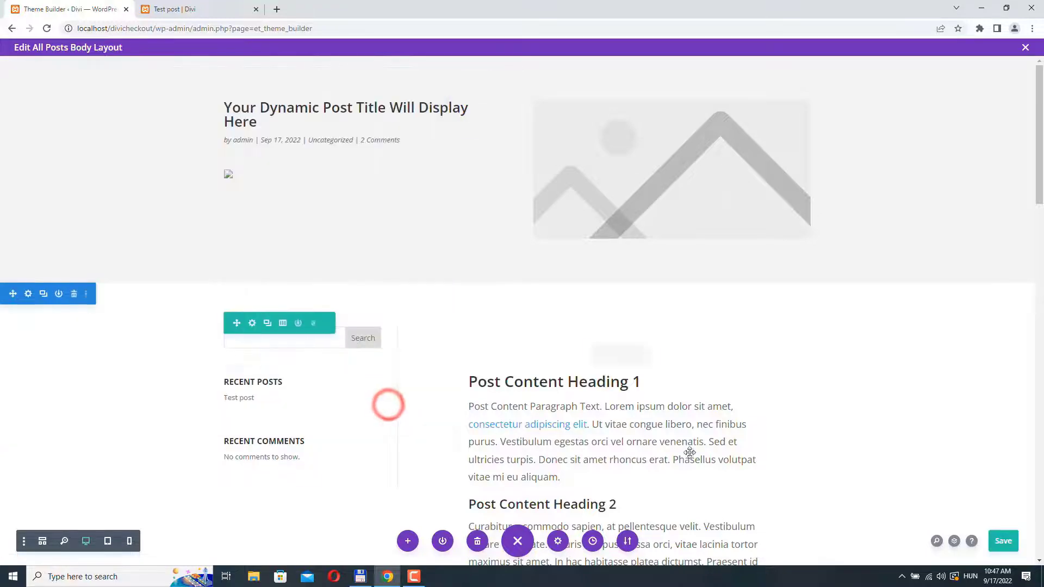
# - Save the body layout with the animated ad image and reload the Test post page to check it
pyautogui.click(1003, 541)
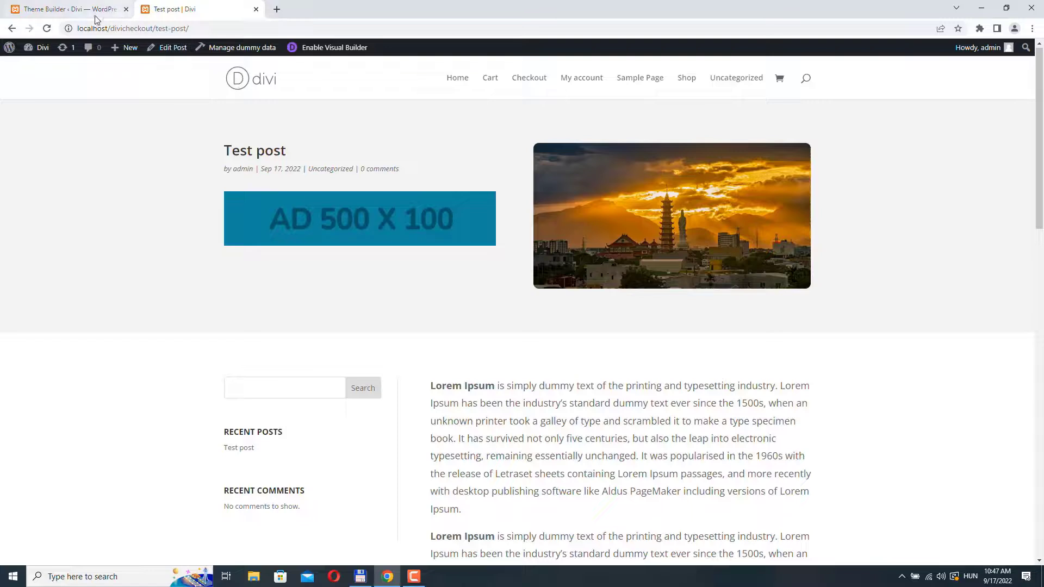
pyautogui.click(46, 29)
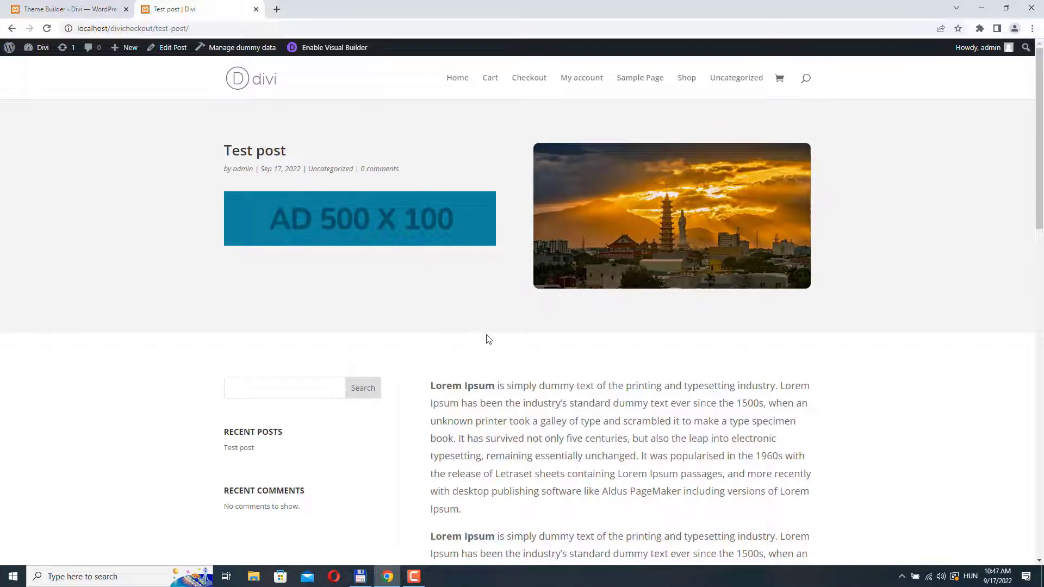
pyautogui.scroll(-3, 488, 340)
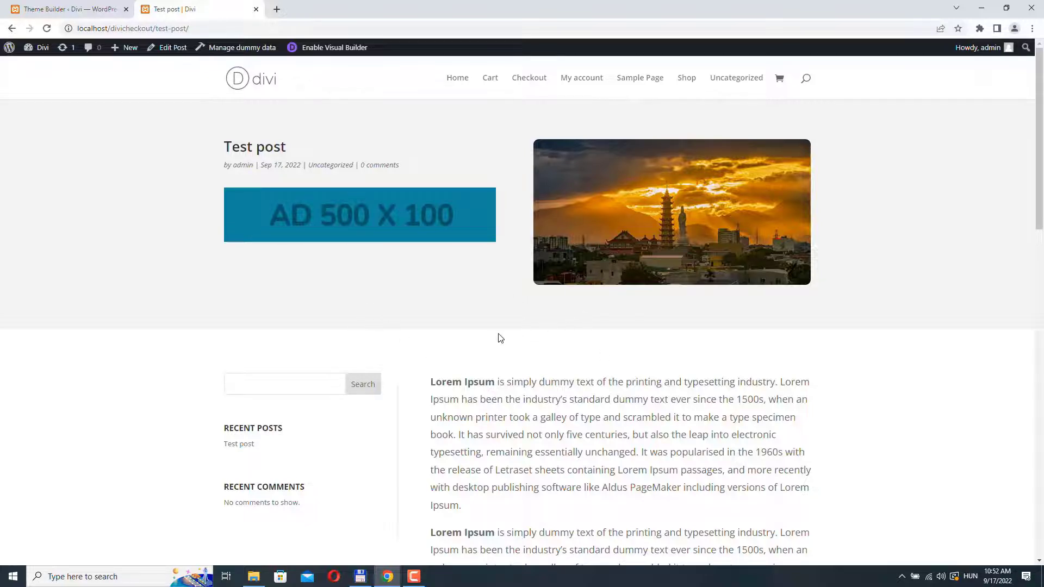
# - Reopen the All Posts template's custom body in the Theme Builder and inspect the sidebar and post content in phone view
pyautogui.click(54, 9)
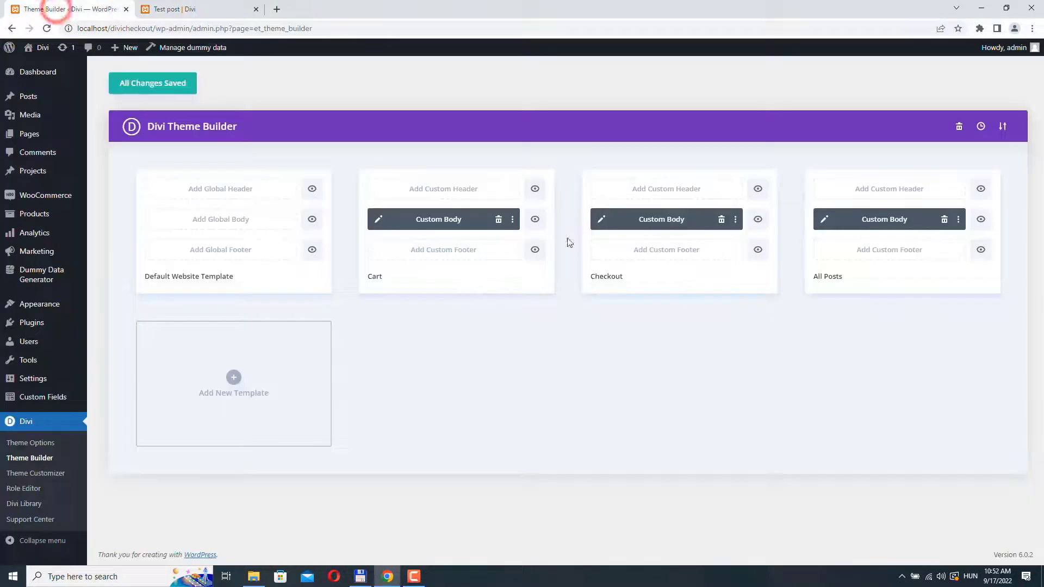
pyautogui.click(823, 221)
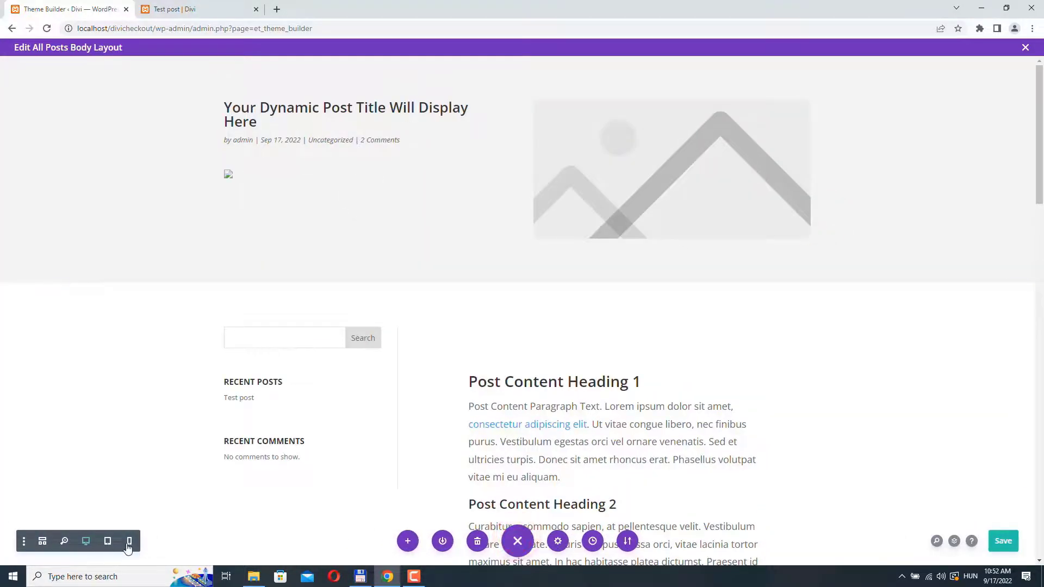
pyautogui.click(130, 541)
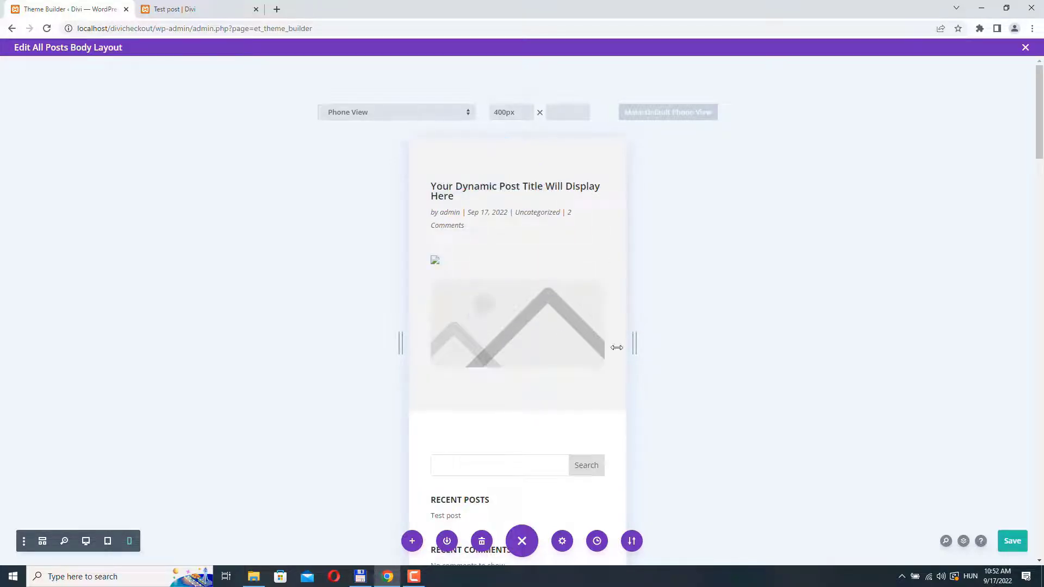
pyautogui.scroll(-5, 604, 351)
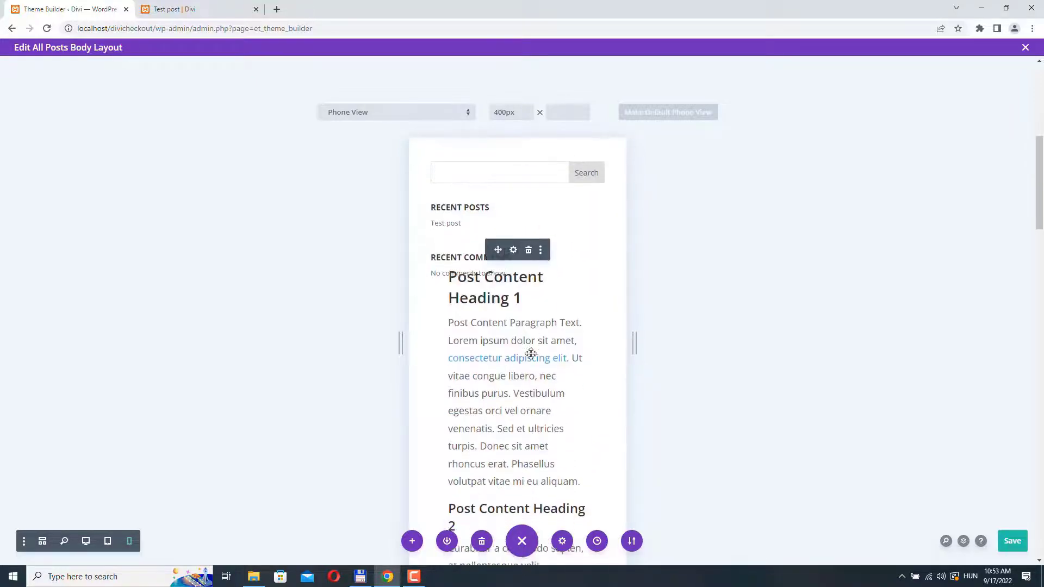
# - Enable responsive values for the Sidebar module's Sticky Position under Scroll Effects and set tablet to Do Not Stick
pyautogui.click(86, 541)
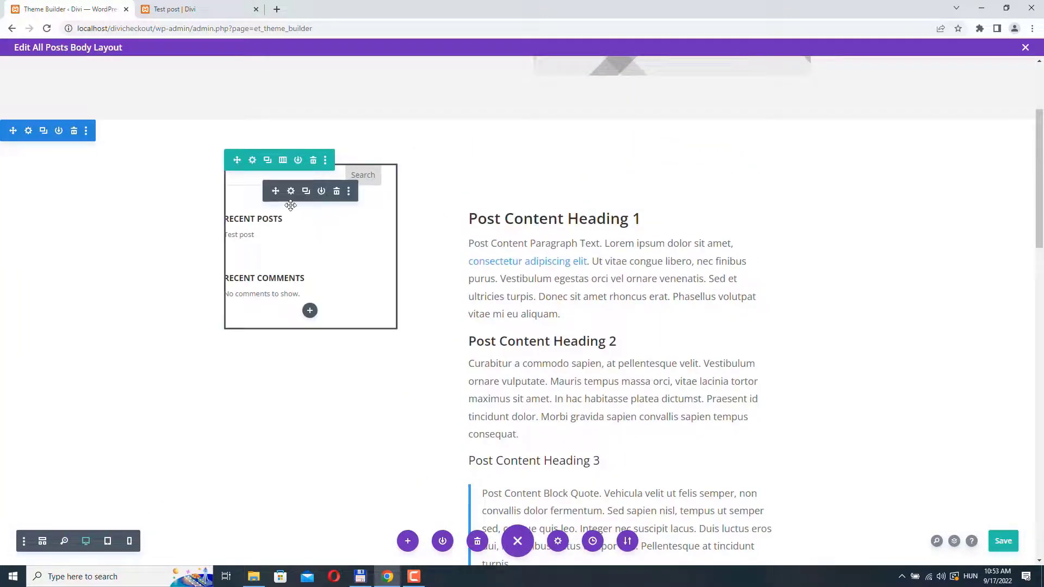
pyautogui.click(292, 191)
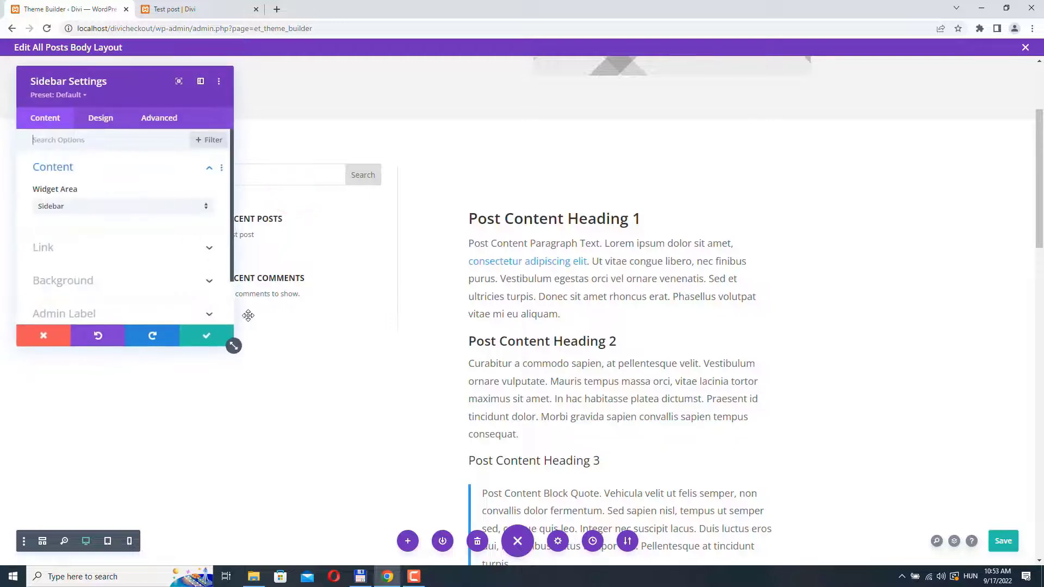
pyautogui.click(233, 346)
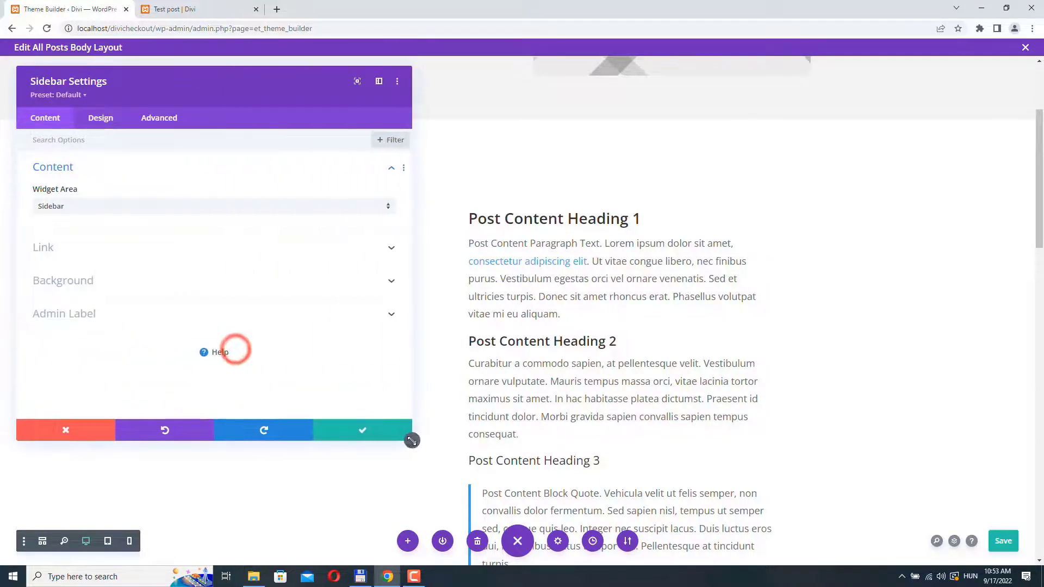
pyautogui.click(153, 117)
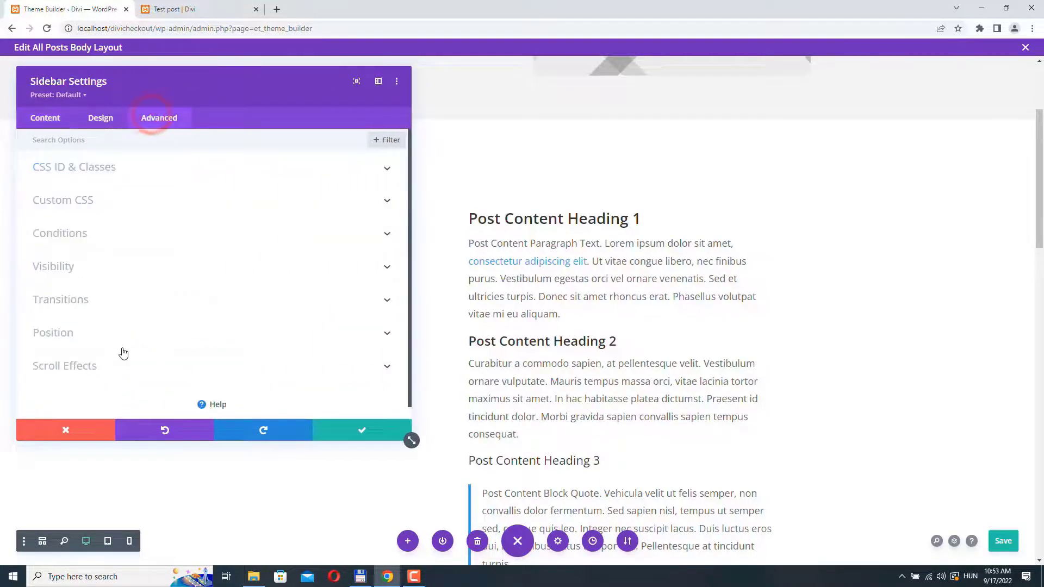
pyautogui.click(121, 365)
pyautogui.scroll(2, 170, 264)
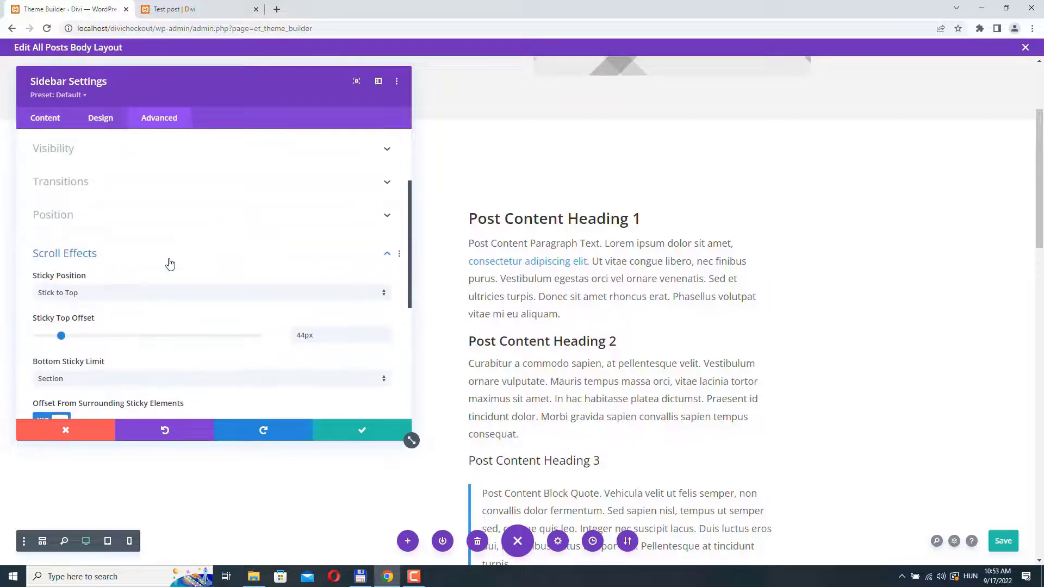
pyautogui.scroll(-1, 170, 264)
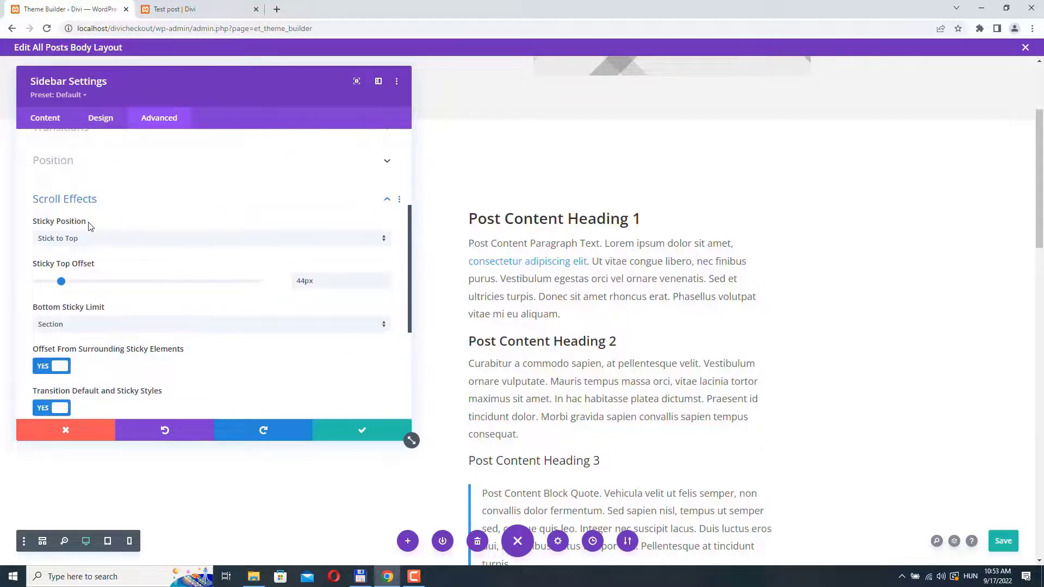
pyautogui.click(109, 224)
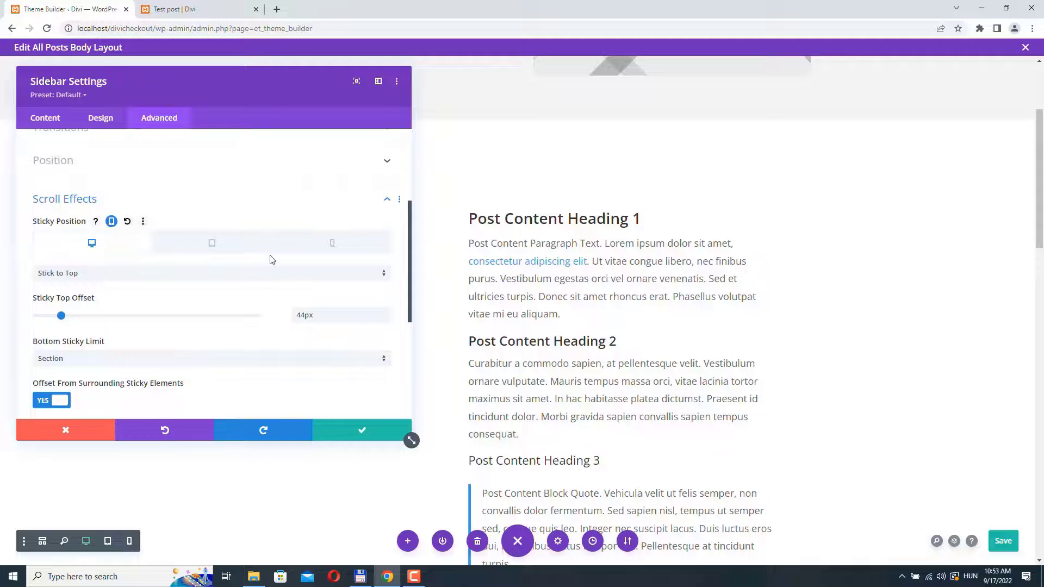
pyautogui.click(211, 248)
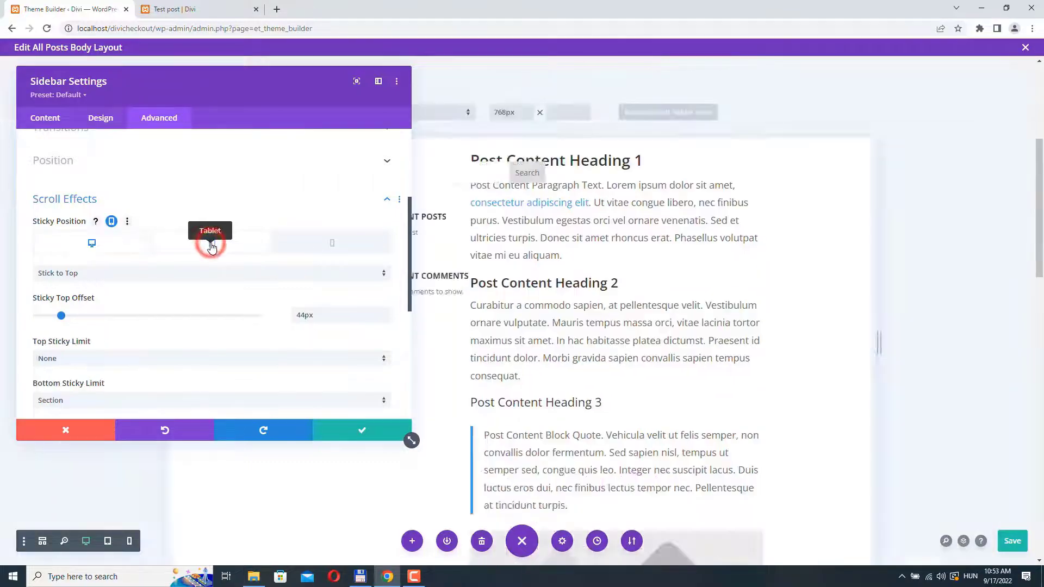
pyautogui.click(87, 273)
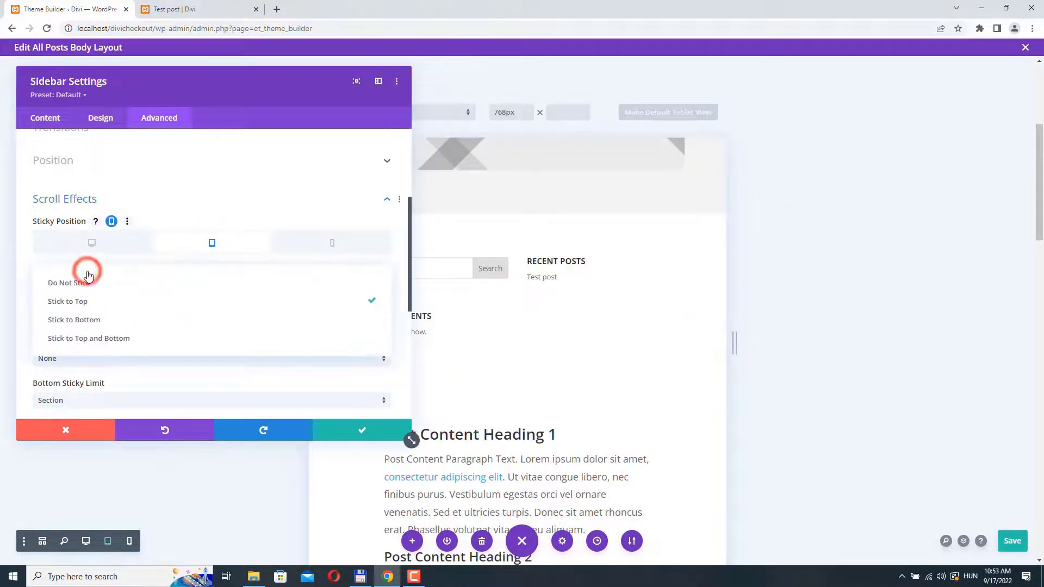
pyautogui.click(79, 281)
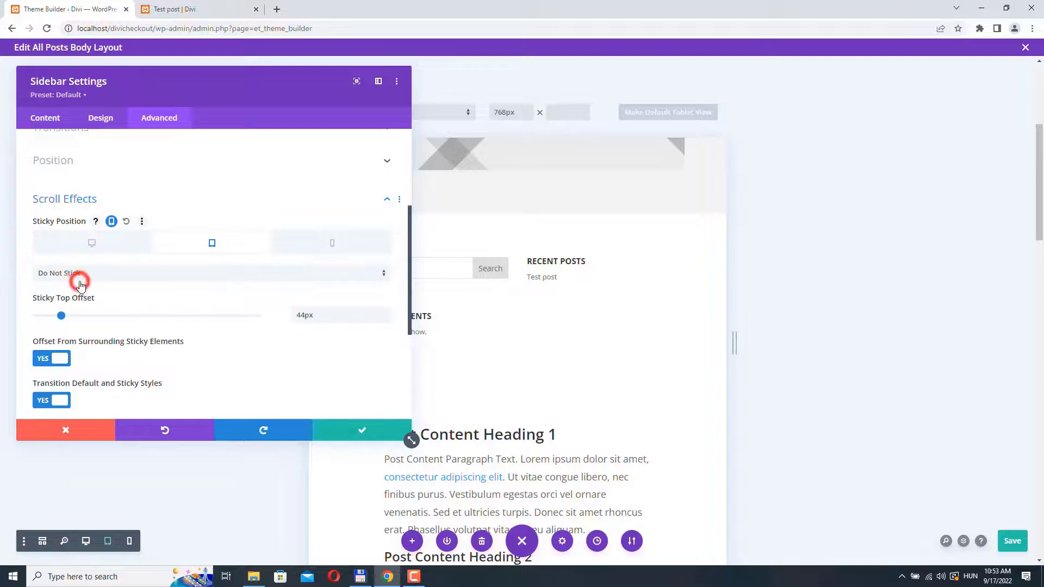
# - Set the Sidebar module's phone Sticky Position to Do Not Stick and save the layout
pyautogui.click(327, 243)
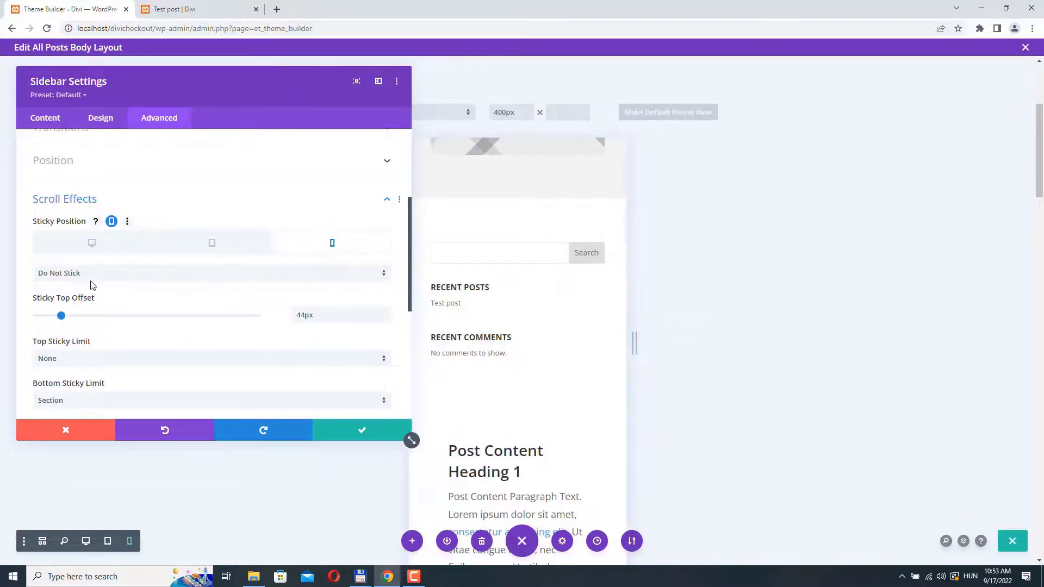
pyautogui.click(101, 274)
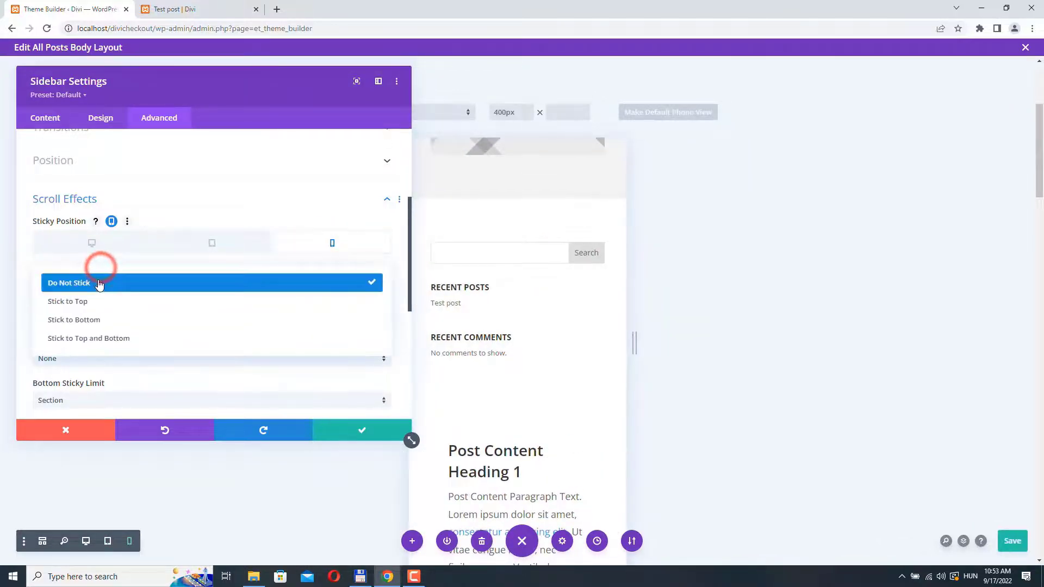
pyautogui.click(100, 279)
pyautogui.click(1009, 549)
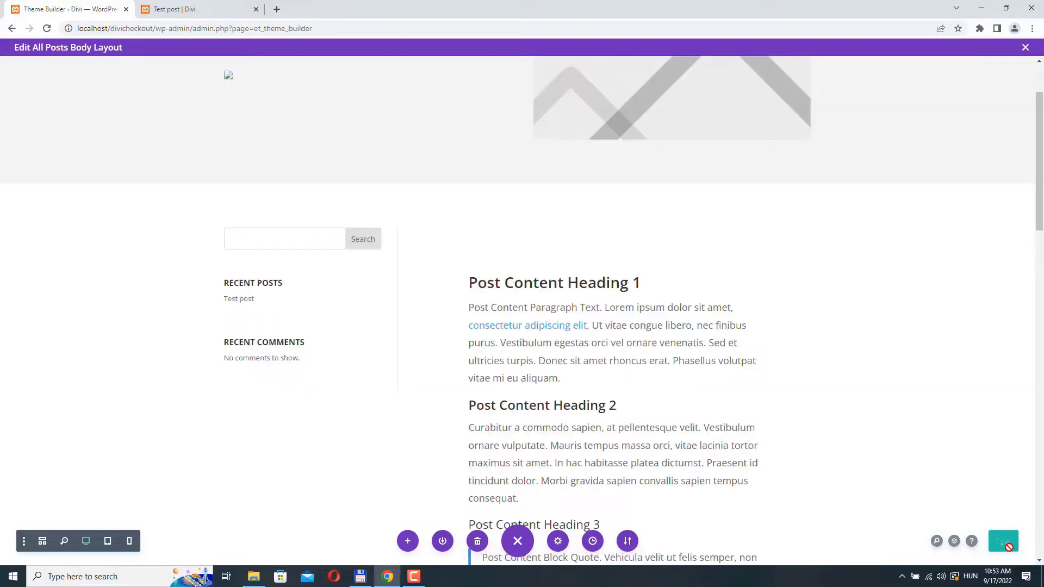
# - Preview the whole body layout in phone view to check how the sidebar and post content scroll
pyautogui.click(129, 546)
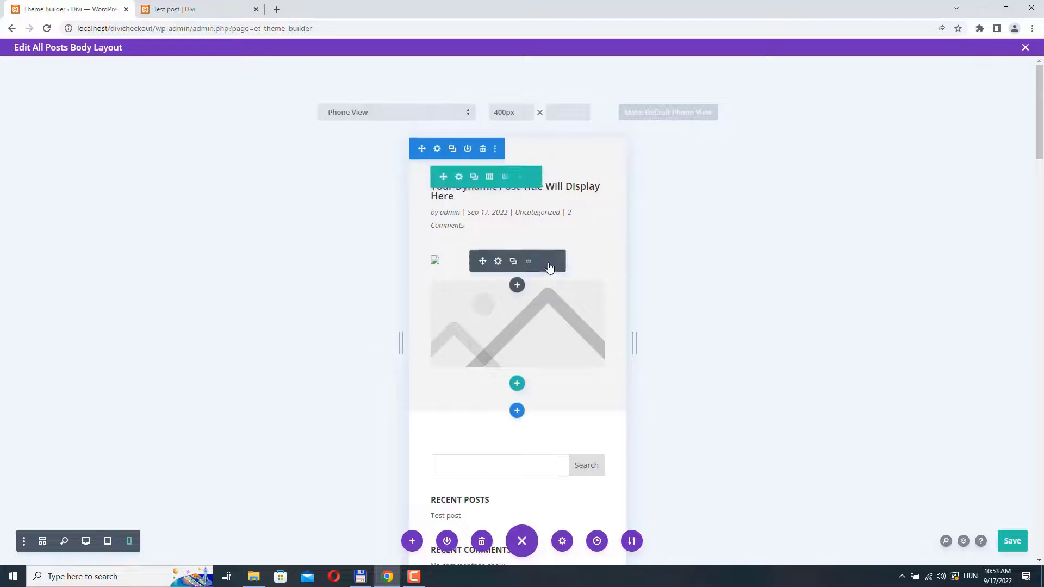
pyautogui.scroll(-7, 546, 269)
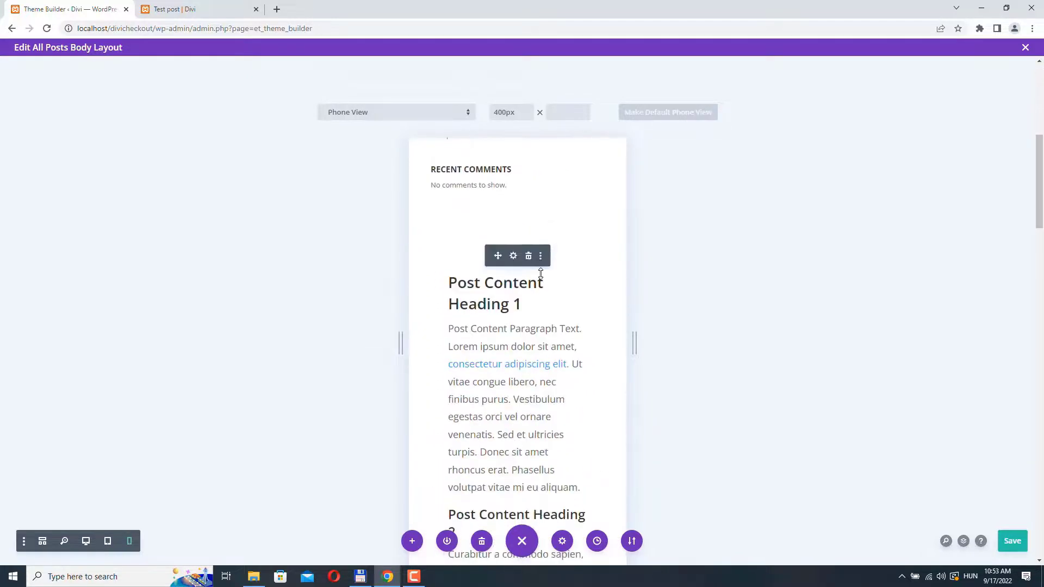
pyautogui.scroll(-1, 538, 275)
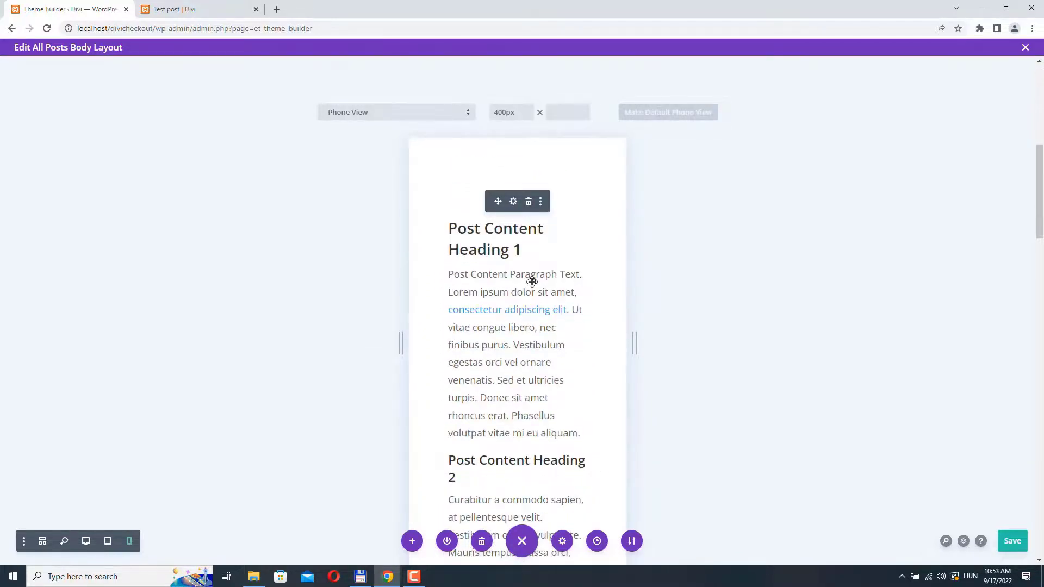
pyautogui.scroll(-12, 531, 282)
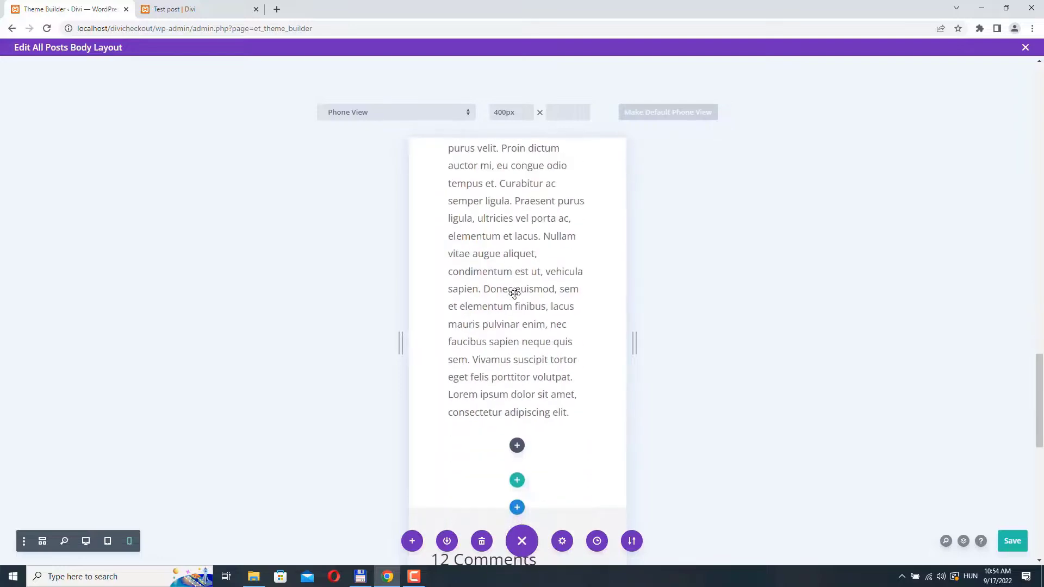
pyautogui.scroll(-3, 511, 296)
pyautogui.scroll(20, 544, 305)
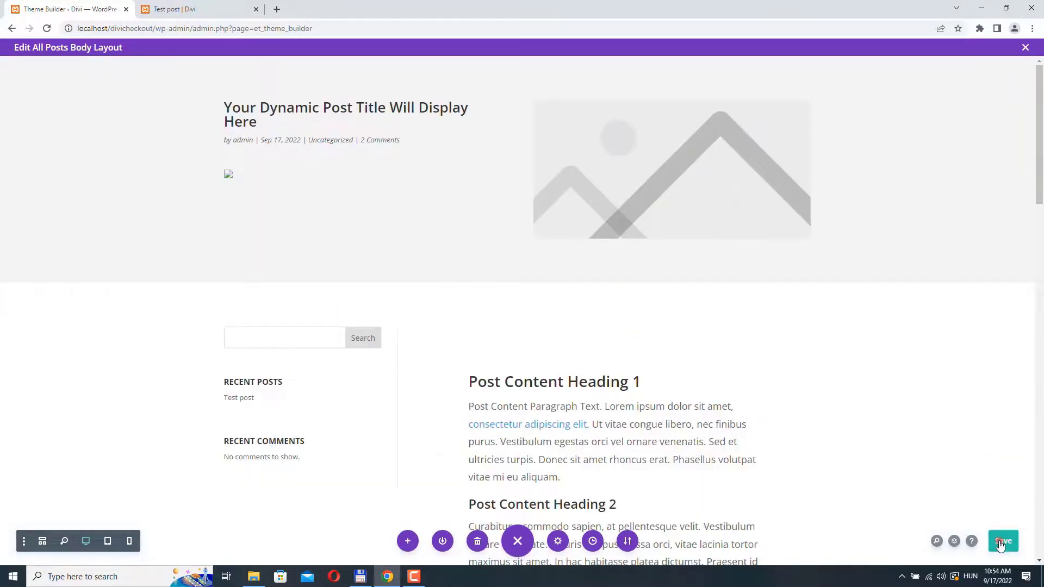
# - Save the All Posts body layout again, reload the Test post page and review it down to the footer
pyautogui.click(1001, 541)
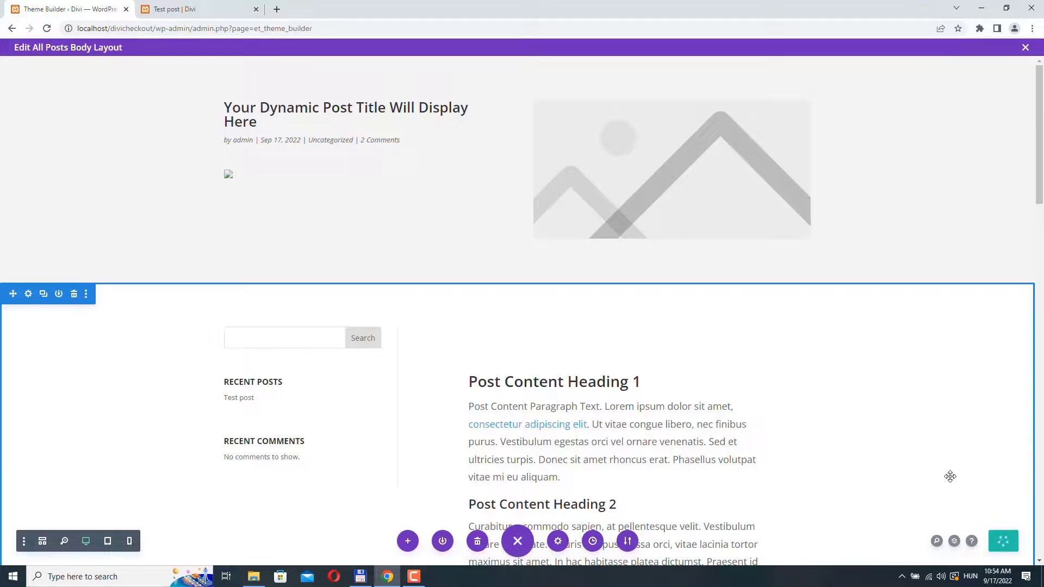
pyautogui.click(175, 9)
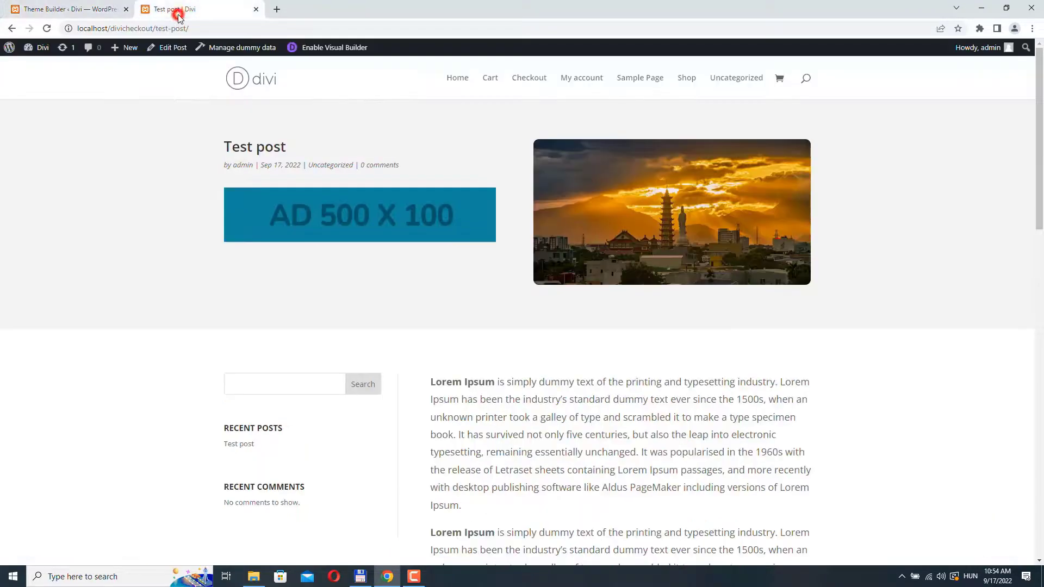
pyautogui.click(46, 29)
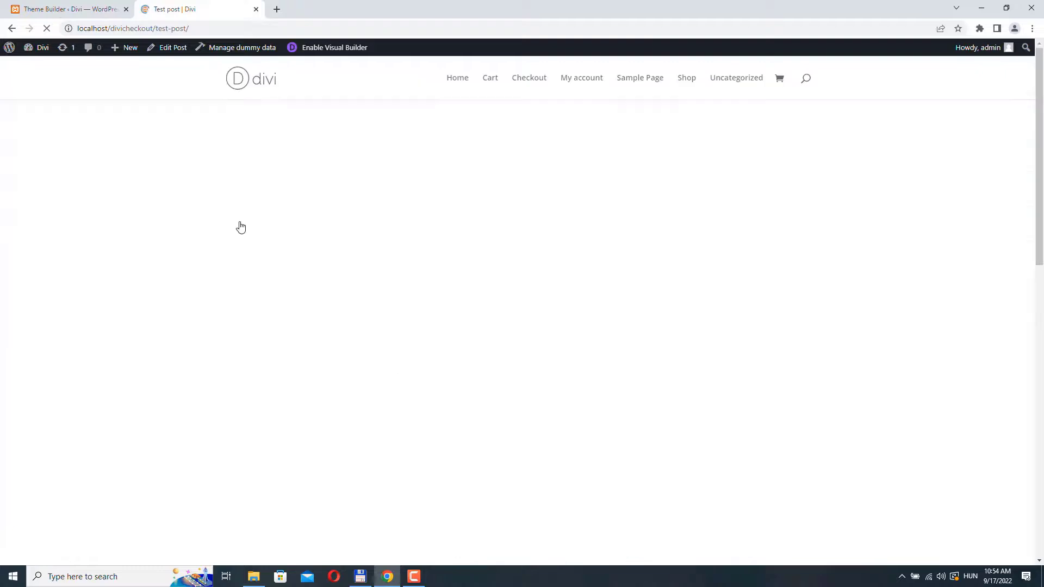
pyautogui.scroll(-4, 241, 227)
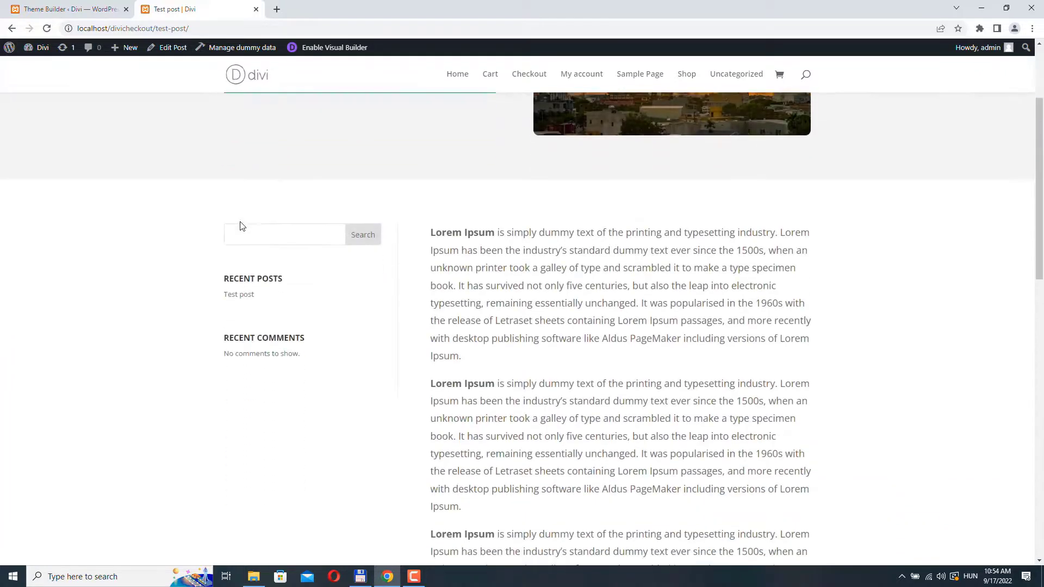
pyautogui.scroll(-10, 241, 227)
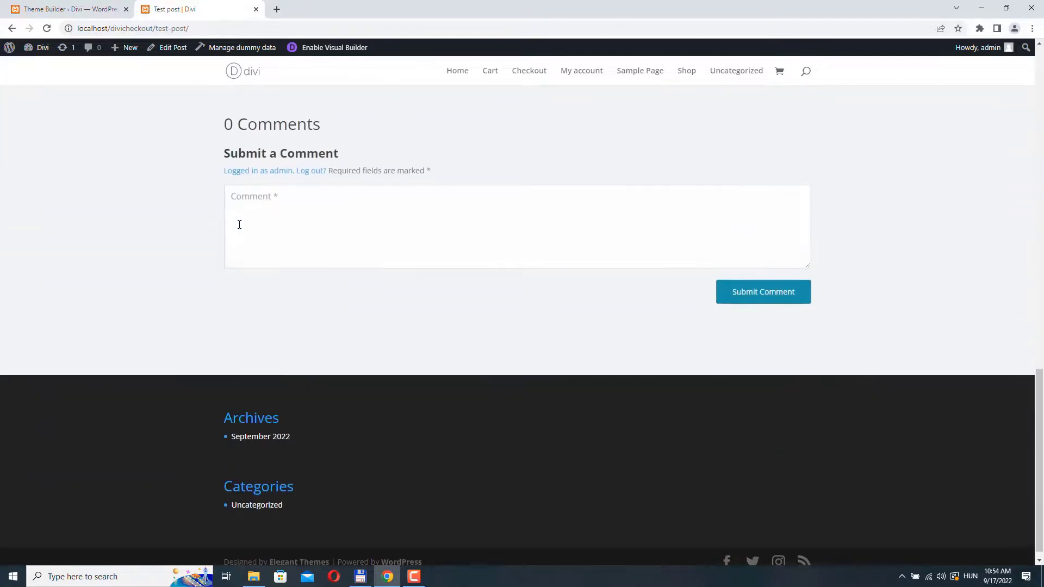